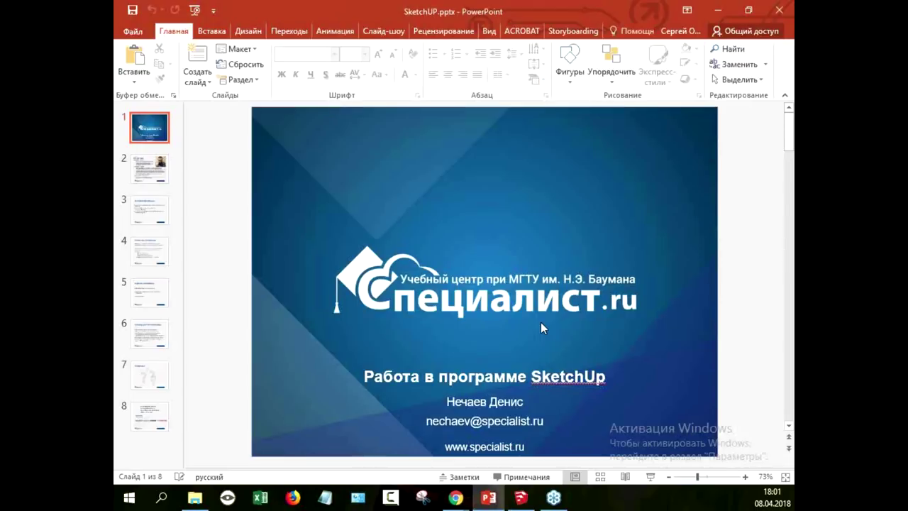
Show slide 3, «История программы», then slide 4, «Описание программы»
click(160, 215)
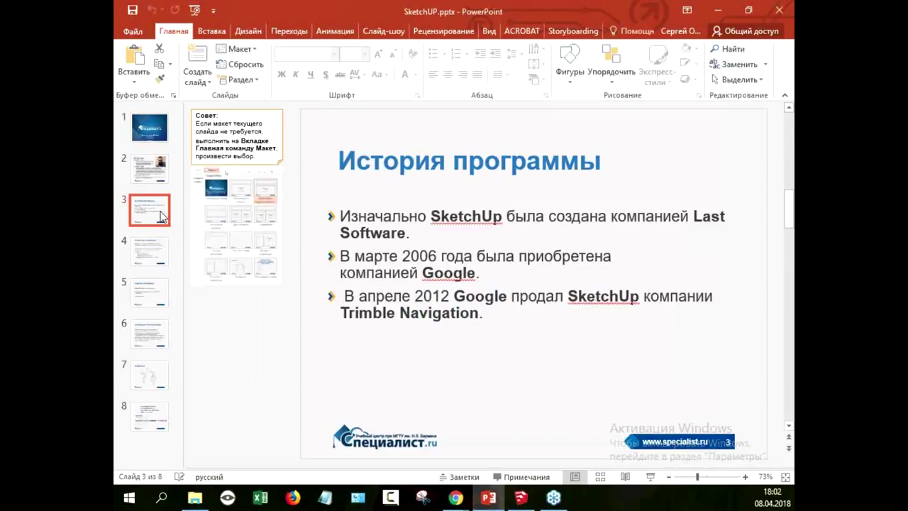
click(153, 257)
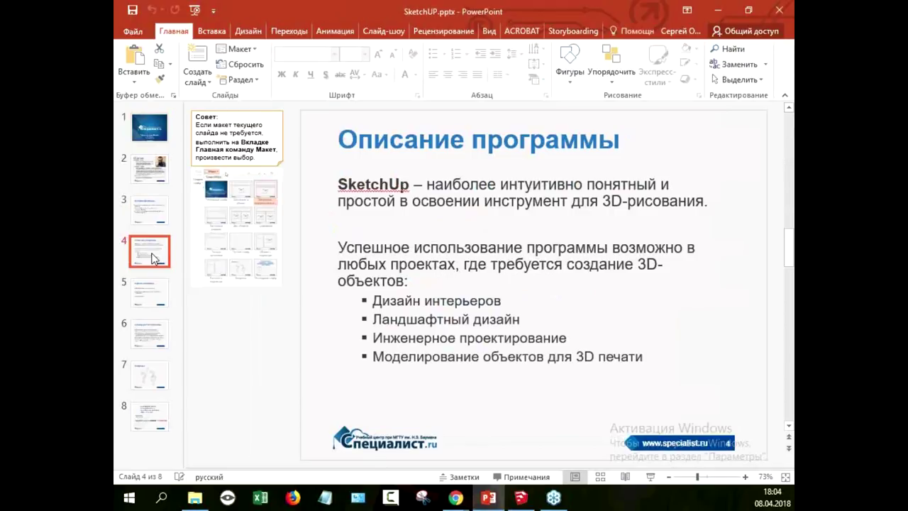
Show slide 5, «Версии программы», listing SketchUp Free, SketchUp for Schools and SketchUp Pro
click(156, 300)
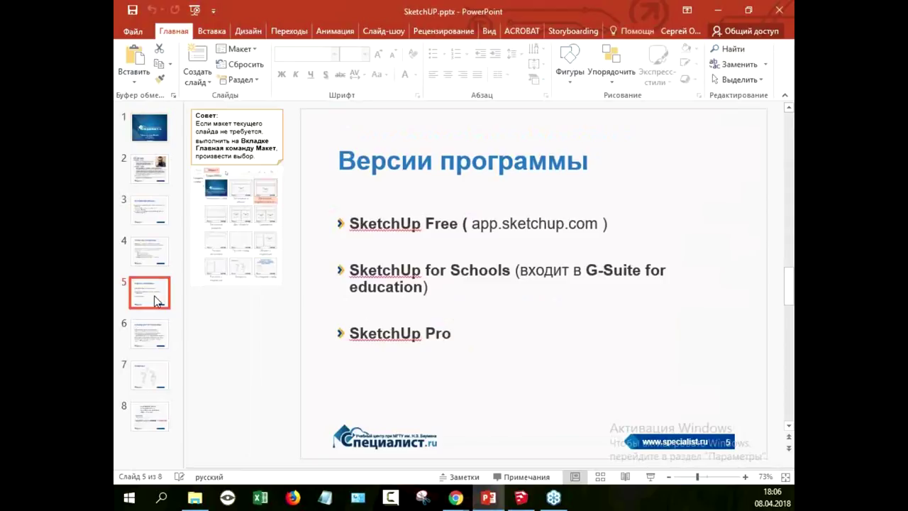
Show slide 6, «Преимущества программы», listing SketchUp's advantages
click(157, 338)
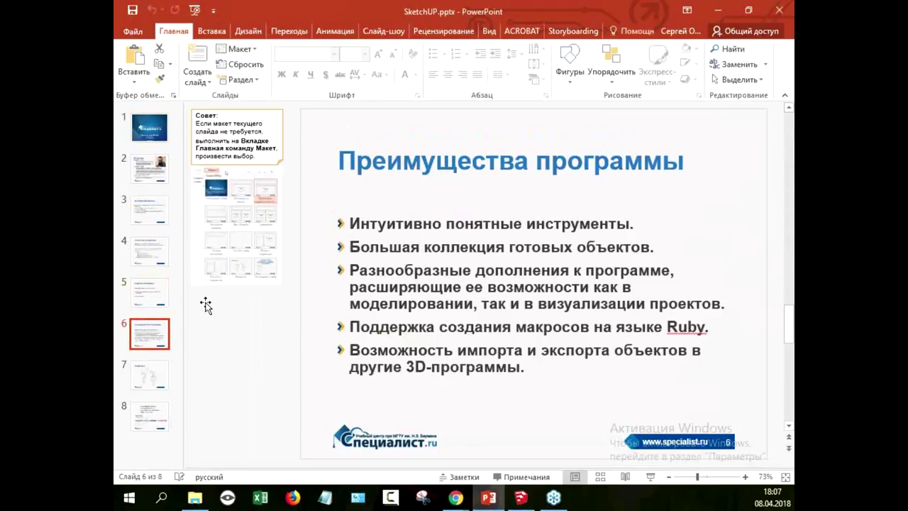
In SketchUp, stop the running render and close its window without saving the image
click(518, 501)
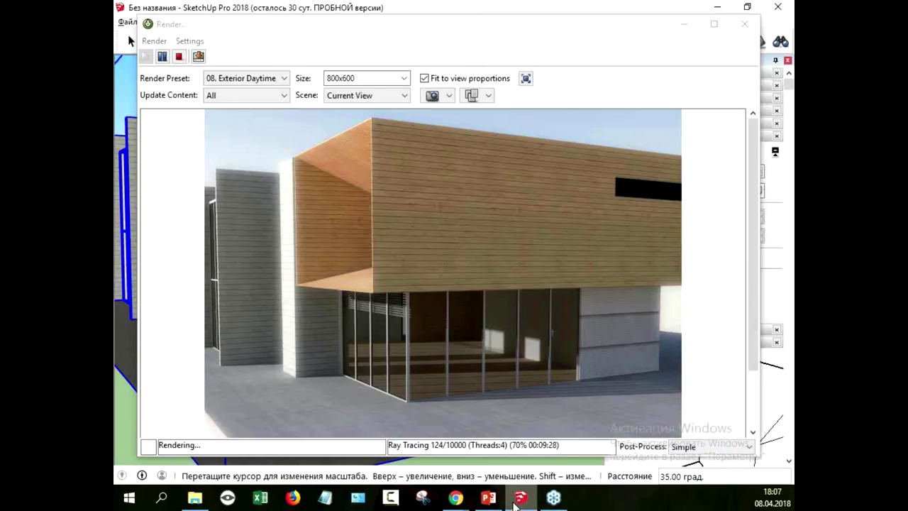
click(744, 24)
click(407, 142)
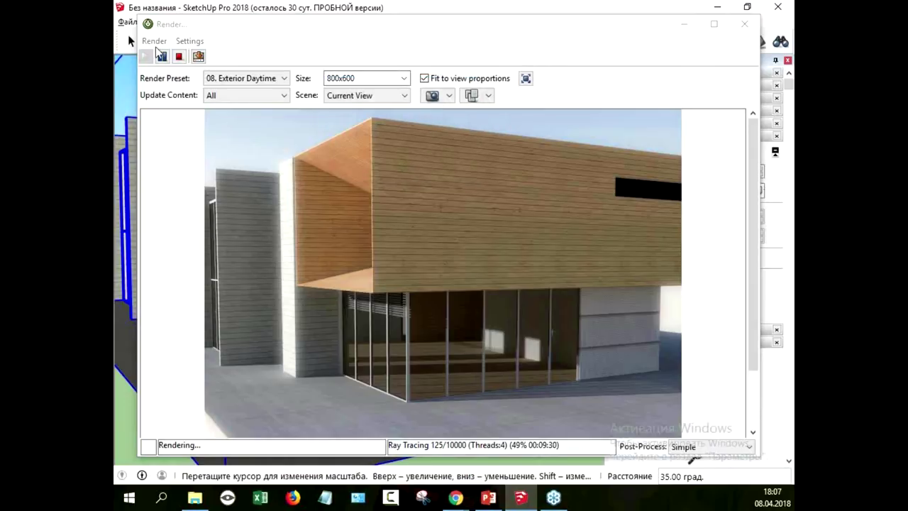
click(179, 56)
click(351, 139)
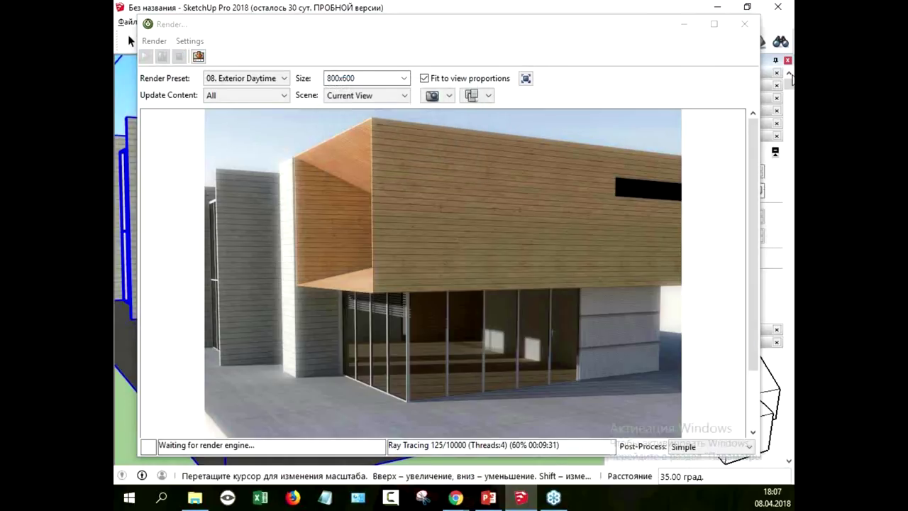
click(744, 23)
click(421, 147)
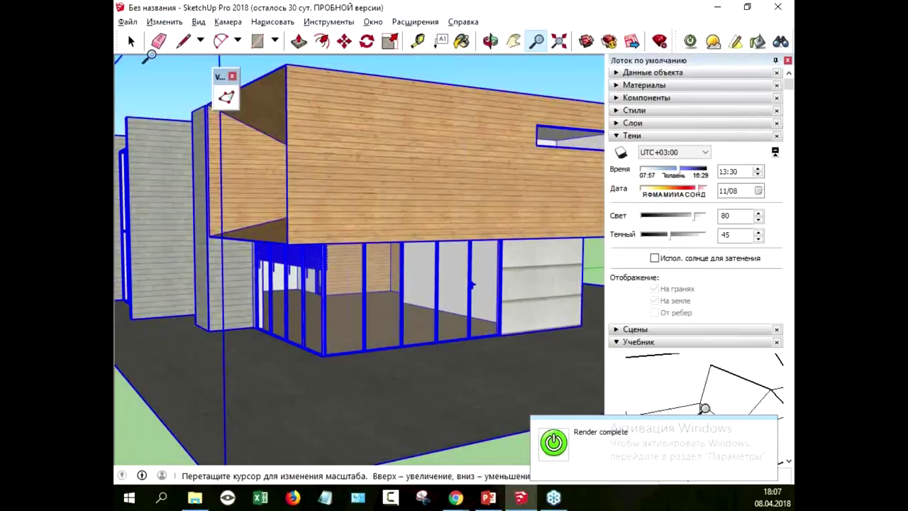
Start a new empty model, discarding changes to the building model
click(128, 22)
click(134, 383)
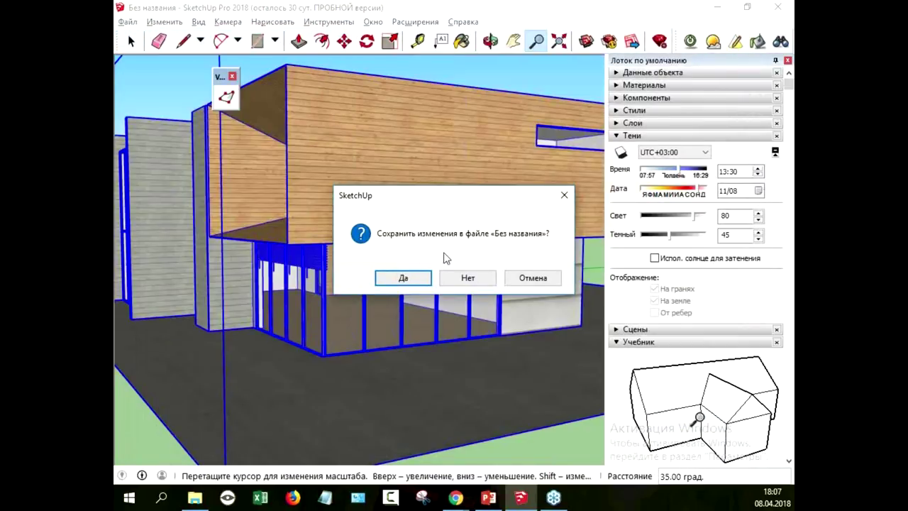
click(468, 277)
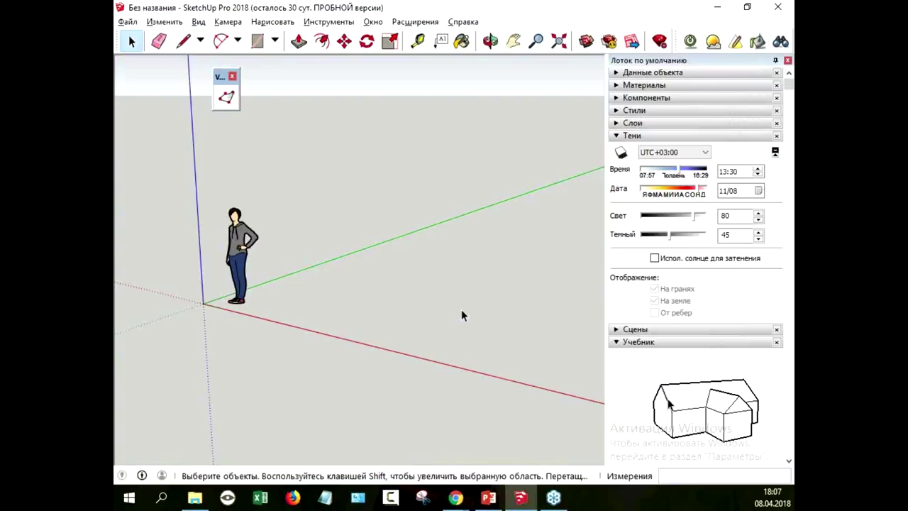
Tilt the view down onto the ground and close the small floating toolbar
mouse_move(431, 265)
middle_down()
mouse_move(404, 275)
mouse_move(473, 277)
middle_up()
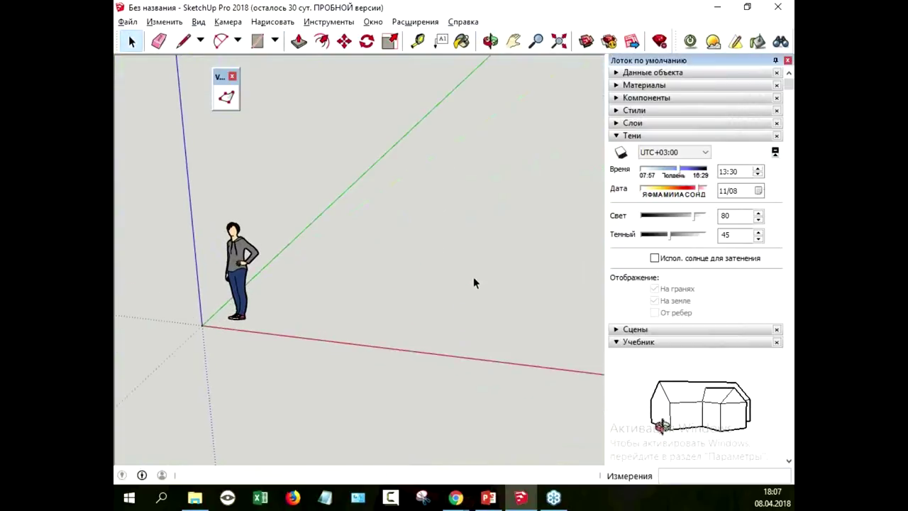
scroll(466, 269, down, 1)
middle_drag(458, 211, 486, 150)
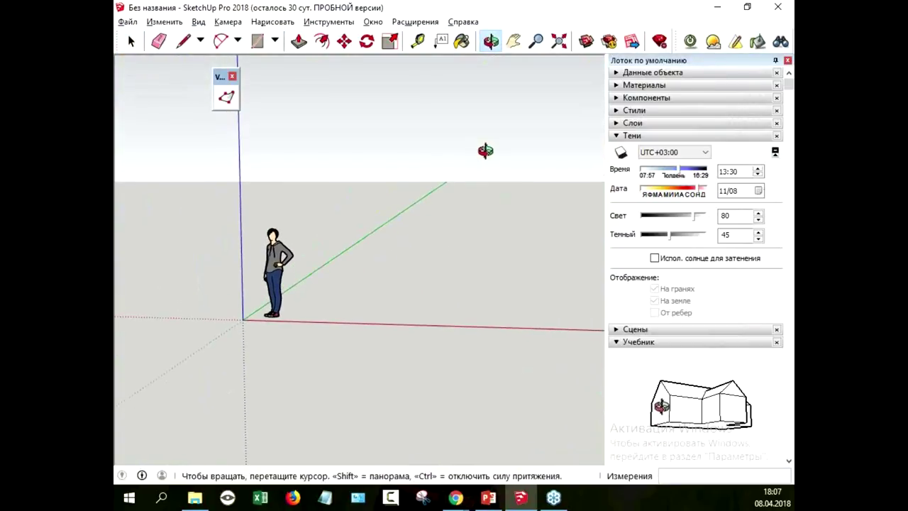
click(264, 273)
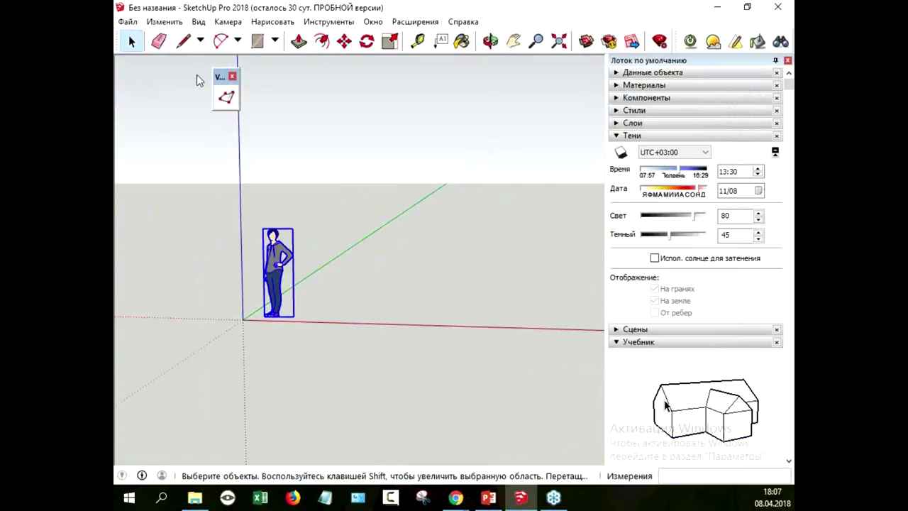
click(232, 76)
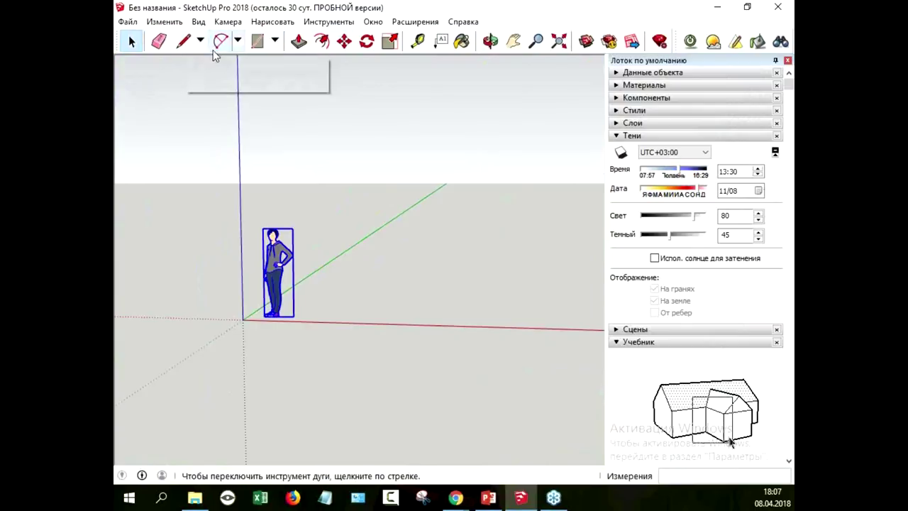
Browse the Arc and Shapes drawing options, then orbit so the horizon rises
click(238, 40)
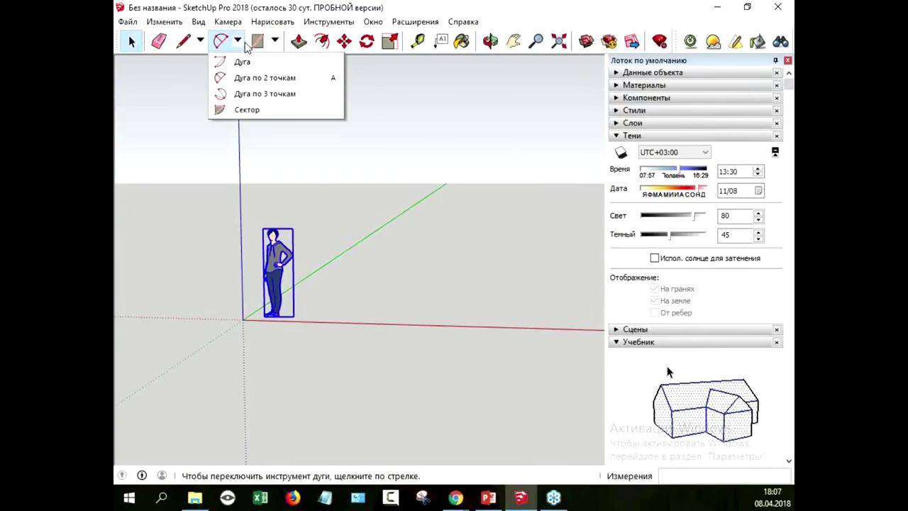
click(275, 41)
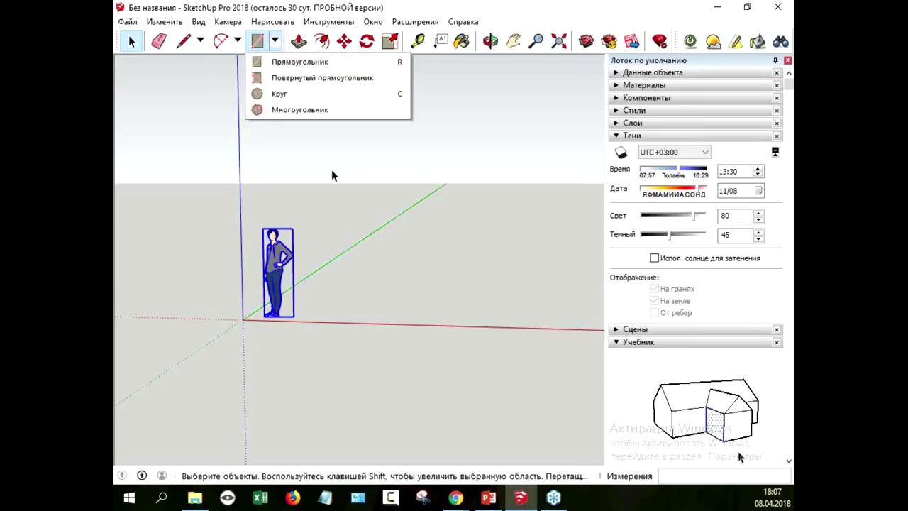
middle_drag(421, 227, 418, 261)
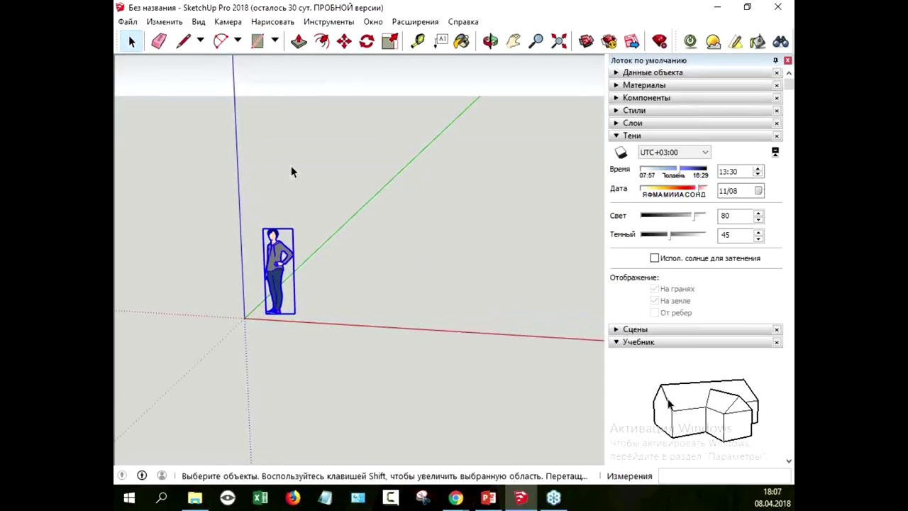
Draw a large rectangle on the ground beside the figure and begin a dividing line across it
click(257, 41)
click(333, 251)
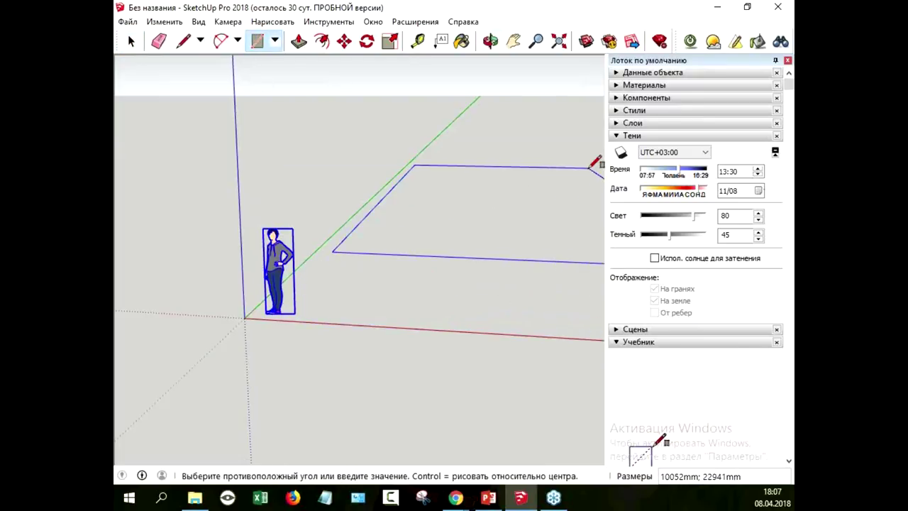
click(594, 162)
mouse_move(542, 117)
middle_down()
mouse_move(405, 178)
mouse_move(341, 242)
mouse_move(284, 272)
middle_up()
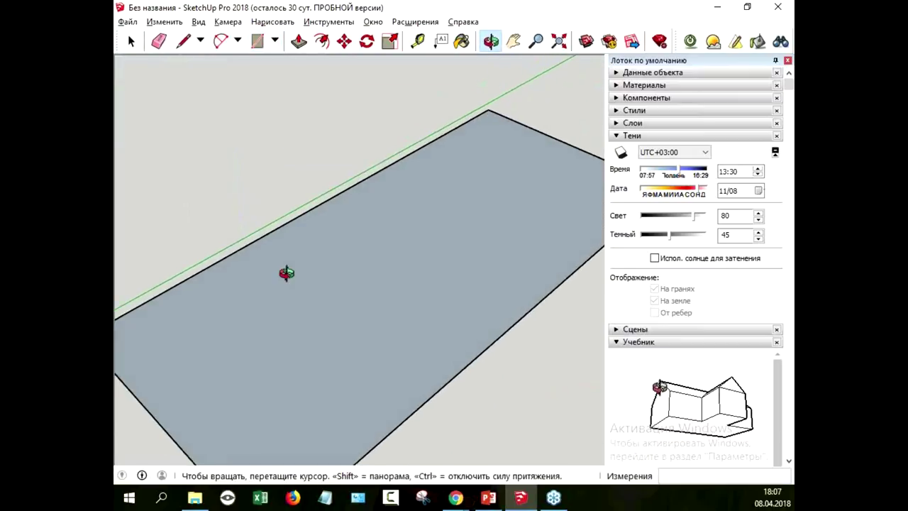
key(r)
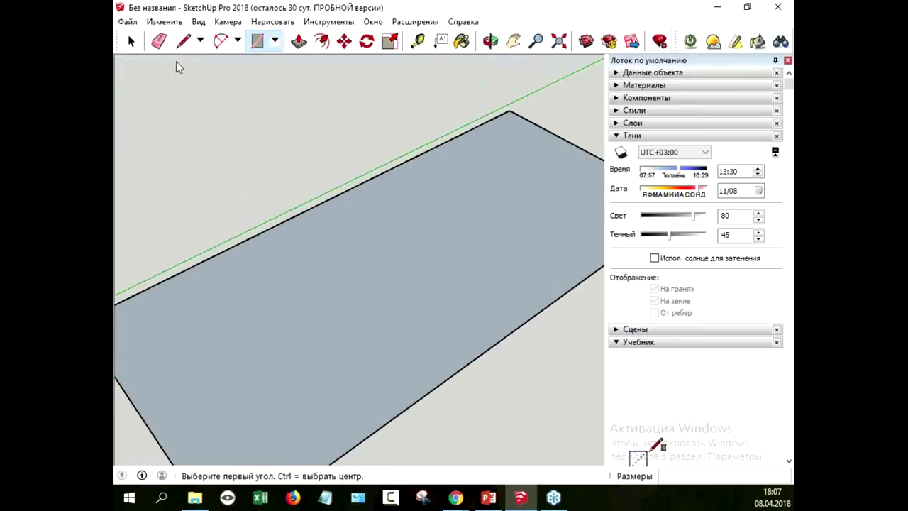
click(183, 41)
click(333, 197)
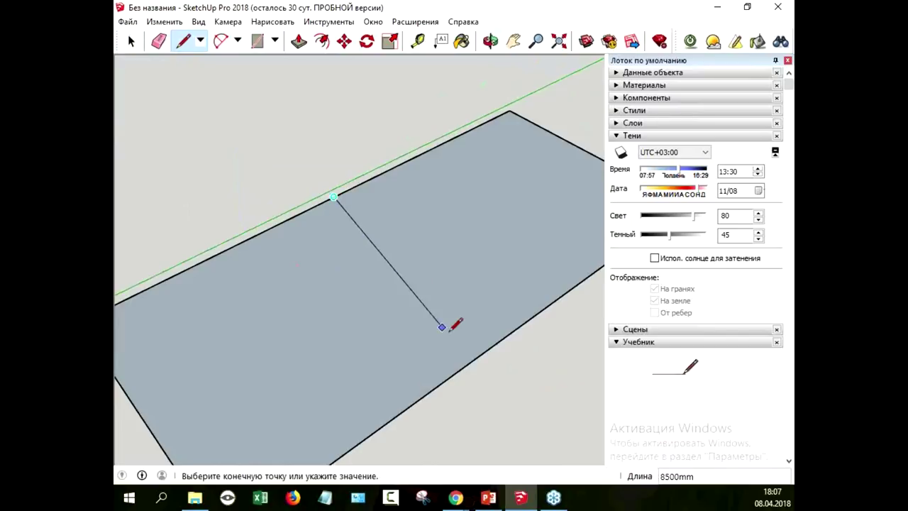
Draw three dividing lines across the grey face, splitting it into sections
click(485, 350)
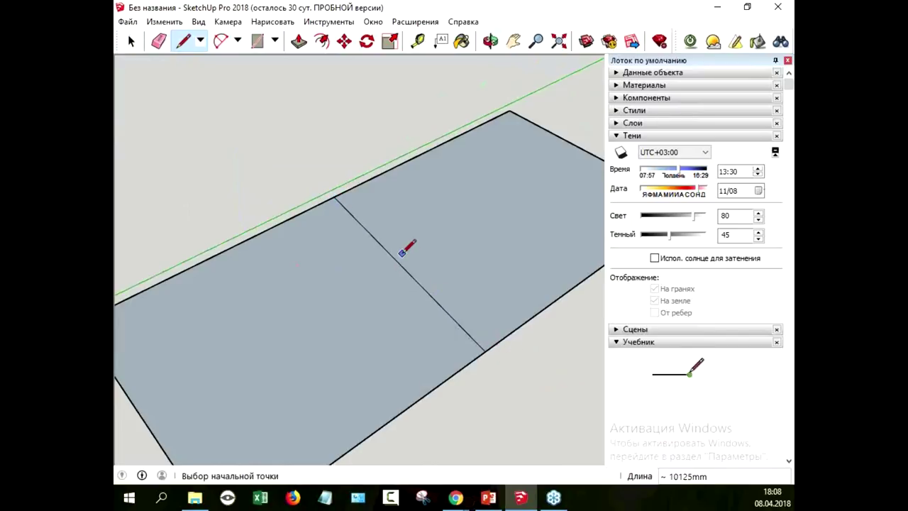
click(400, 265)
click(582, 158)
click(429, 150)
click(505, 202)
key(o)
drag(326, 158, 360, 130)
mouse_move(360, 130)
middle_down()
mouse_move(305, 148)
mouse_move(300, 159)
middle_up()
Draw two arcs across the face's left end, forming a rounded semicircle
key(l)
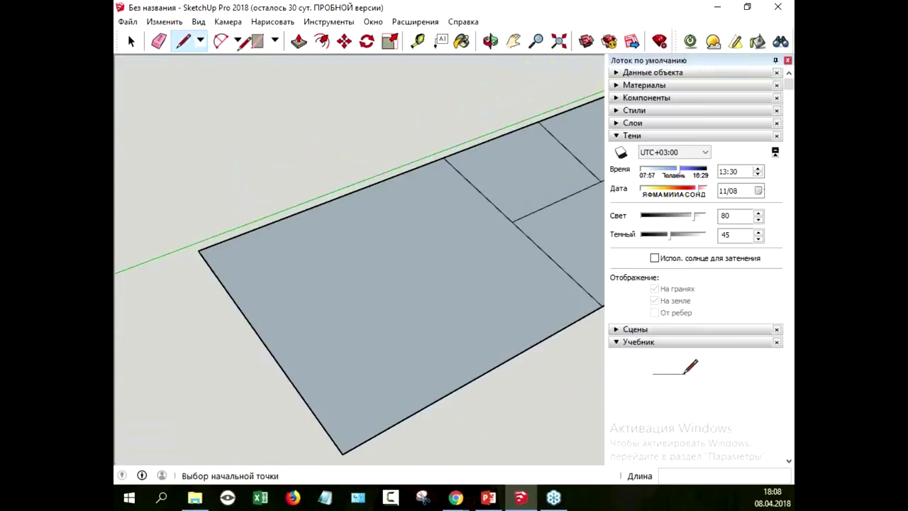
click(225, 40)
click(252, 327)
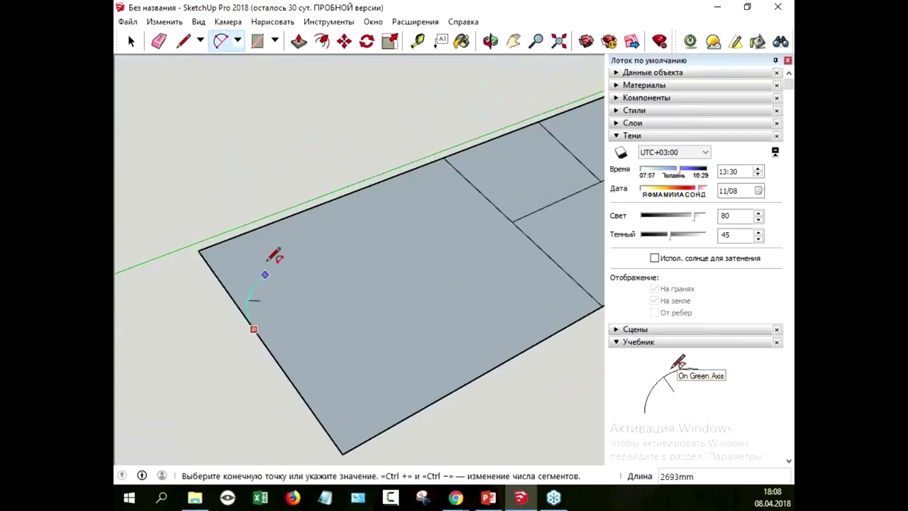
click(315, 207)
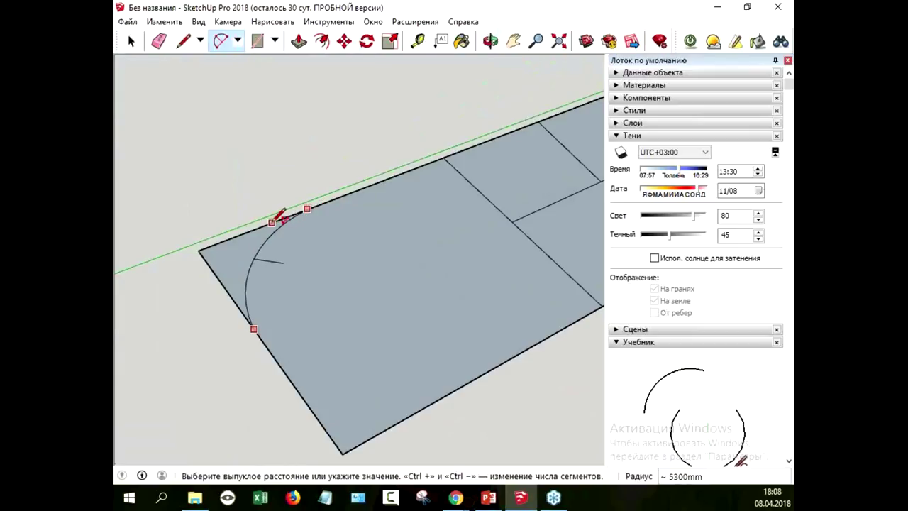
click(281, 369)
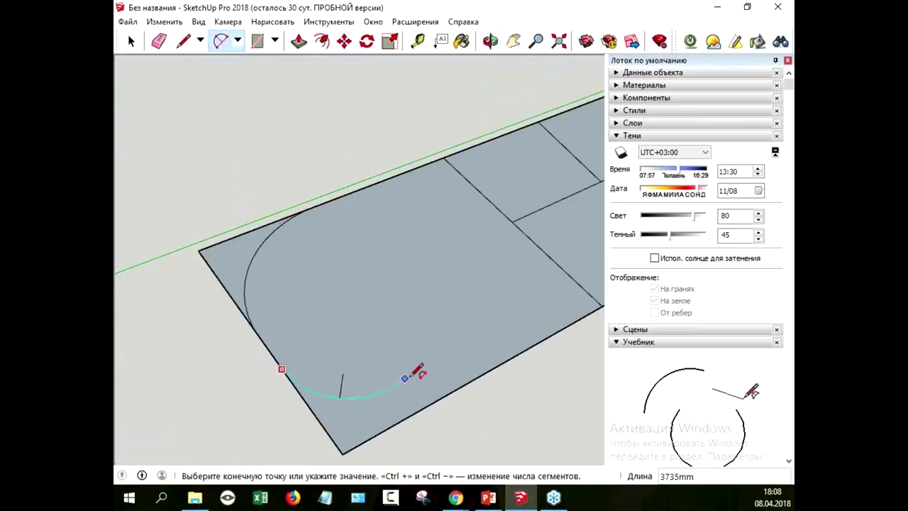
click(447, 393)
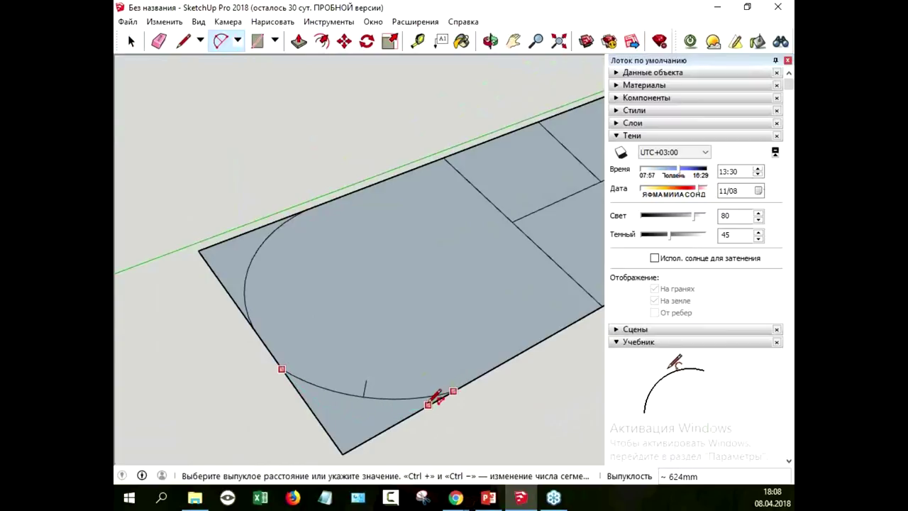
click(418, 408)
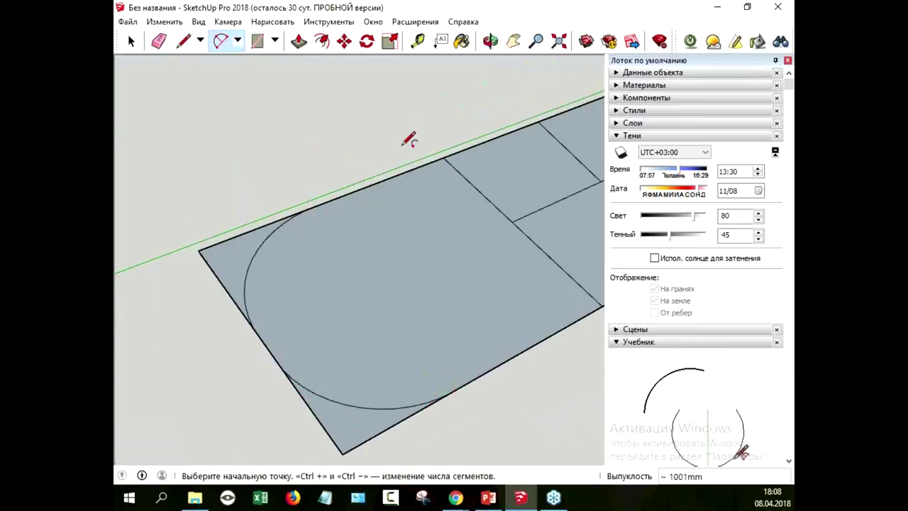
click(257, 40)
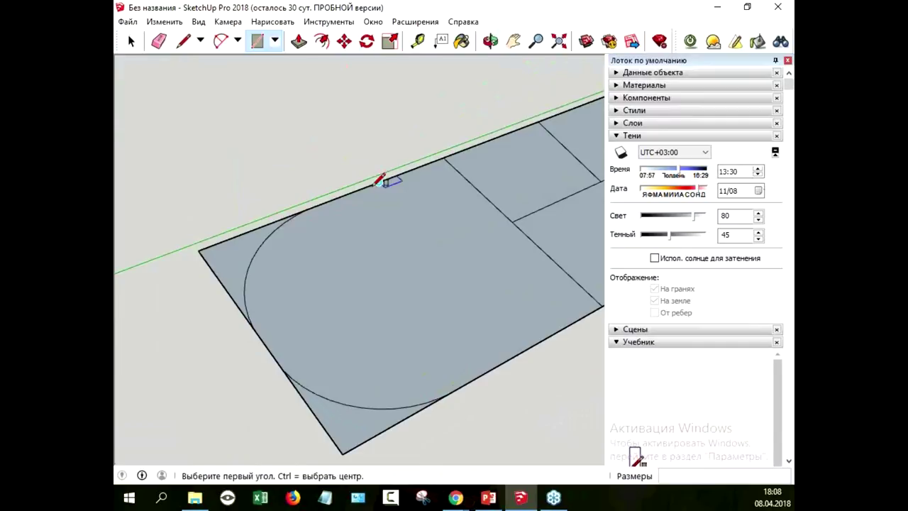
Draw a rectangle from the top edge to split the floor face further
click(379, 182)
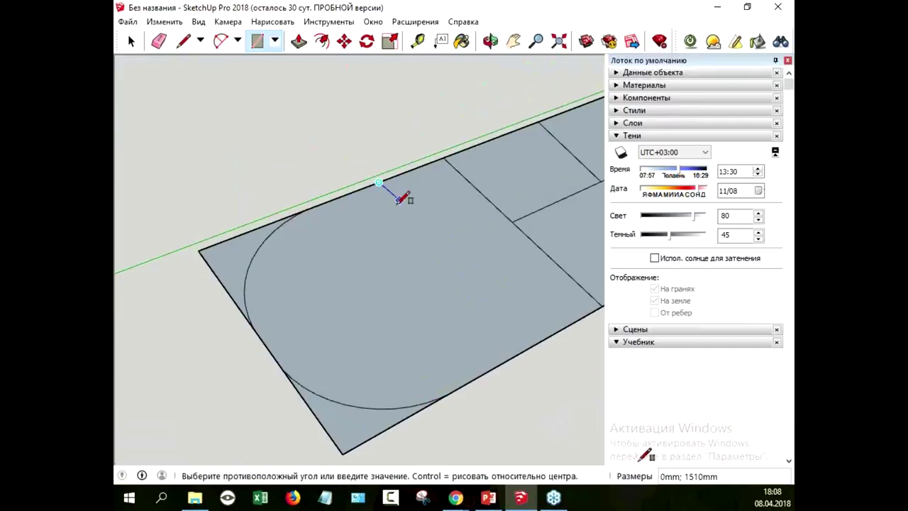
click(479, 377)
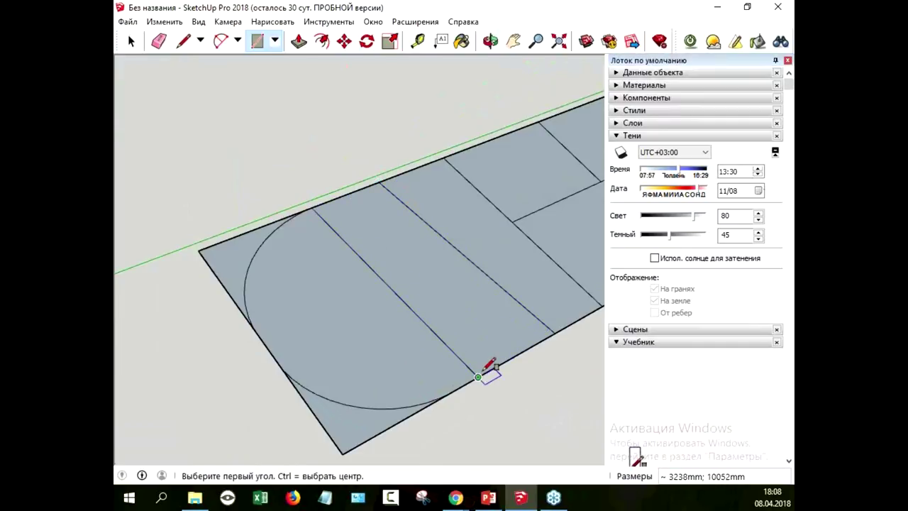
mouse_move(541, 348)
middle_down()
mouse_move(571, 359)
mouse_move(419, 328)
mouse_move(347, 111)
middle_up()
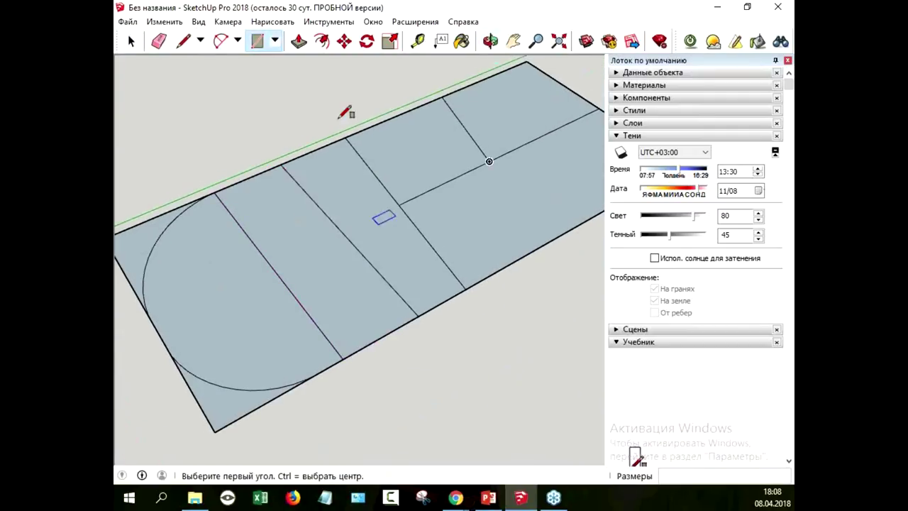
Draw a short crosswise line across the middle strip, boxing off a small compartment
click(184, 43)
click(290, 291)
click(362, 254)
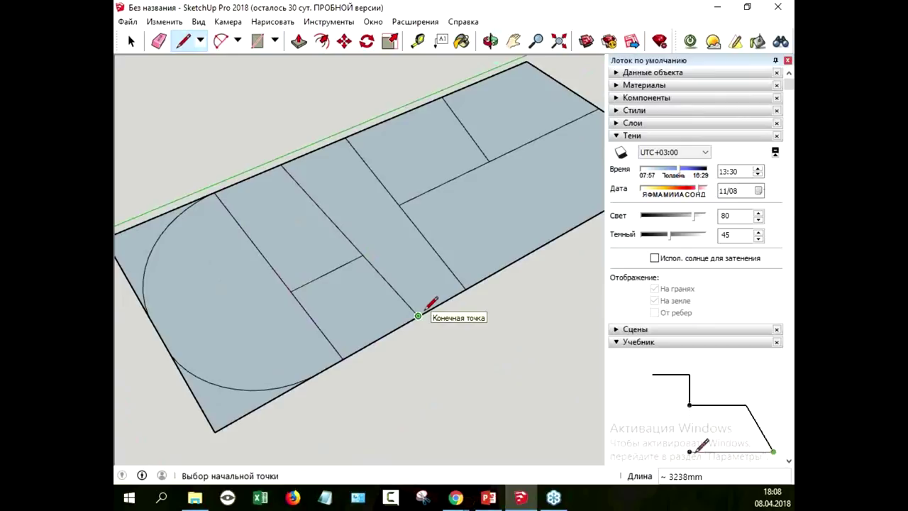
click(159, 41)
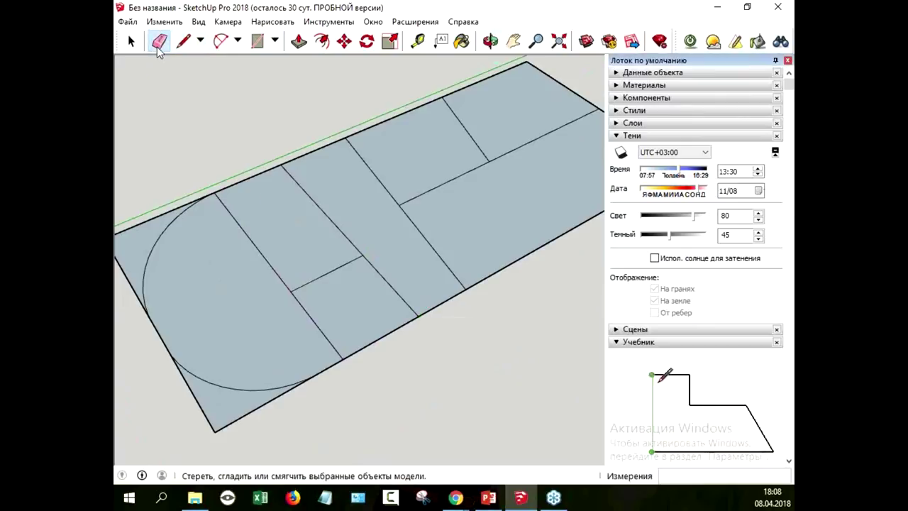
Erase the corners outside the arc, two top edges for notches, and the interior dividing edges
click(159, 217)
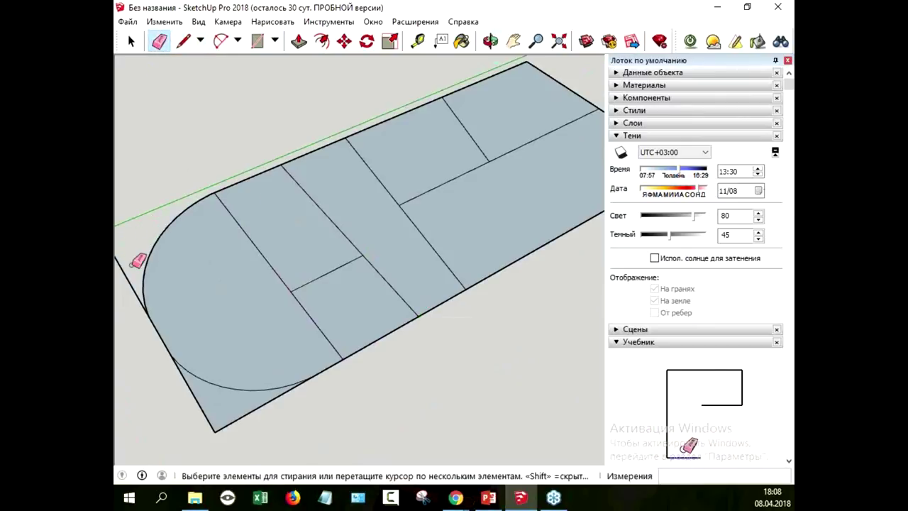
click(186, 391)
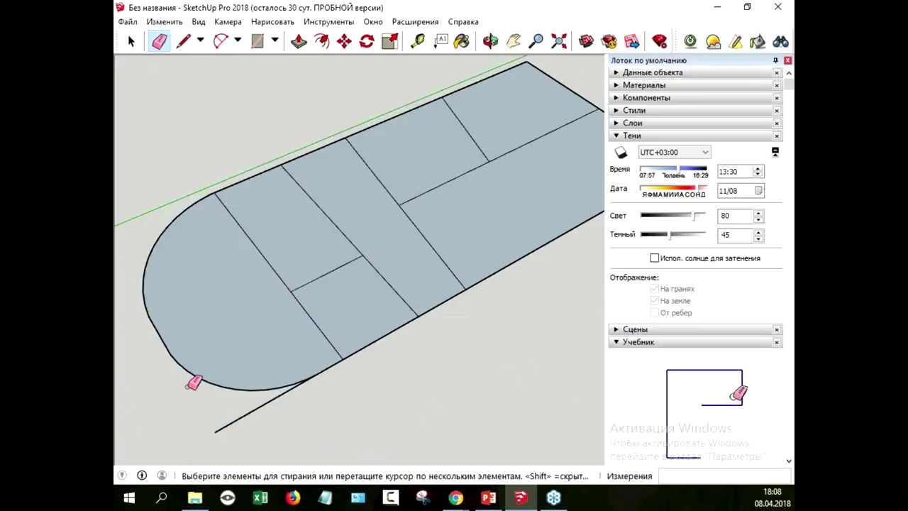
click(236, 417)
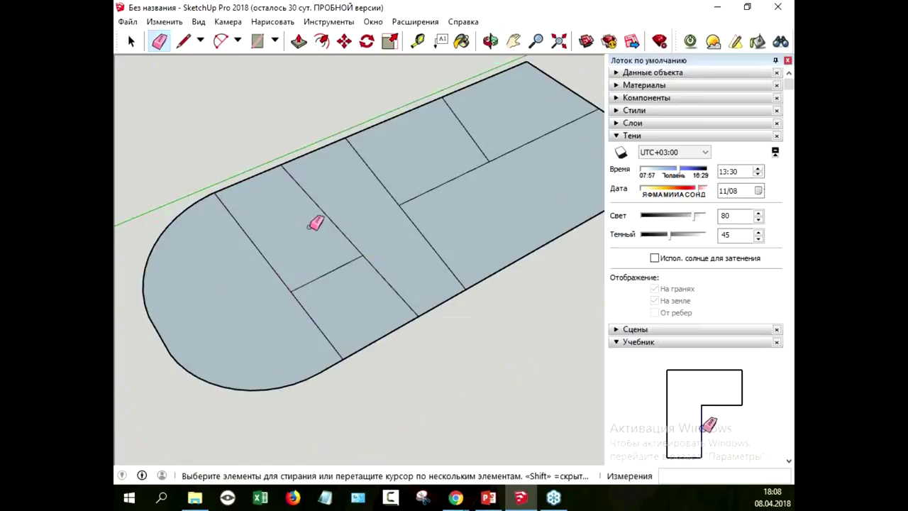
click(266, 170)
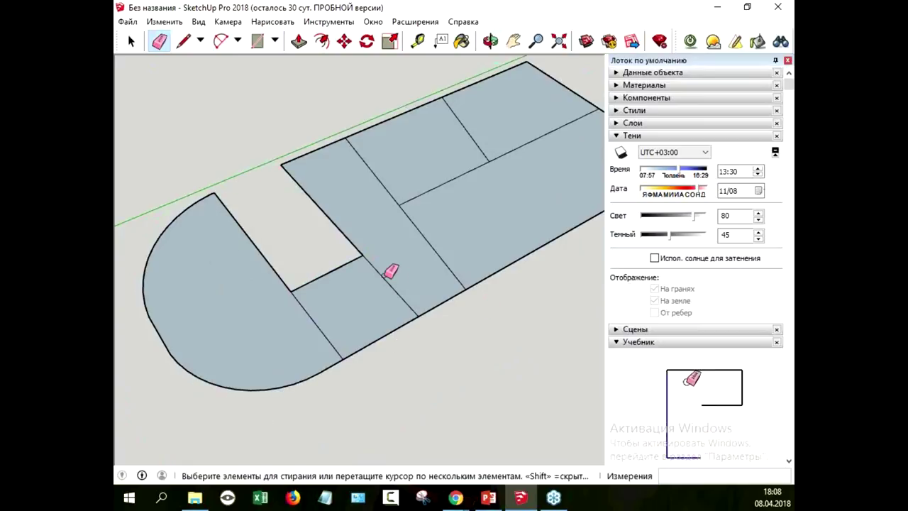
click(309, 315)
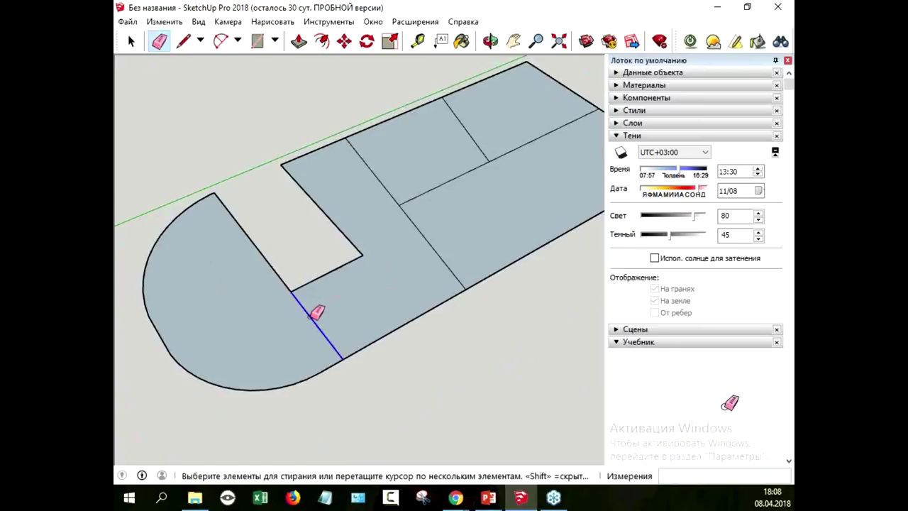
click(395, 117)
click(443, 254)
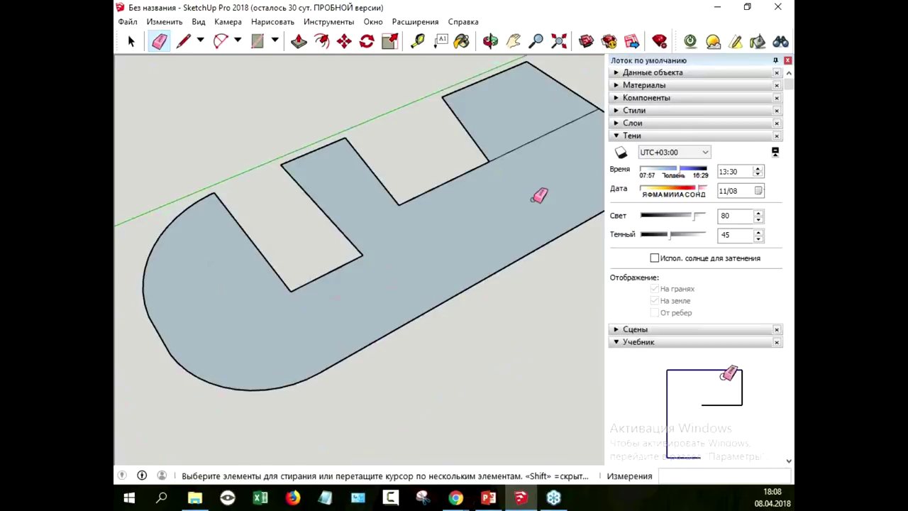
click(539, 139)
middle_drag(511, 340, 527, 313)
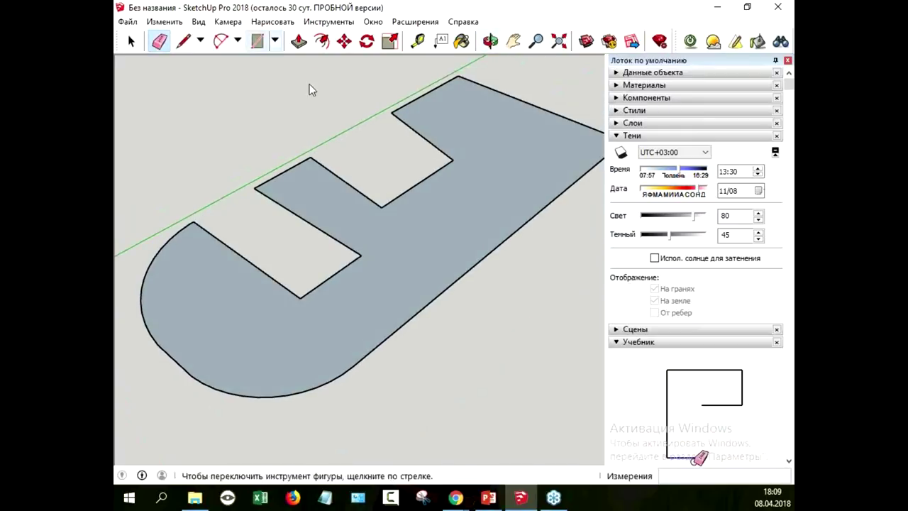
Push/Pull the merged floor shape up to 3849mm
click(299, 41)
drag(458, 227, 461, 173)
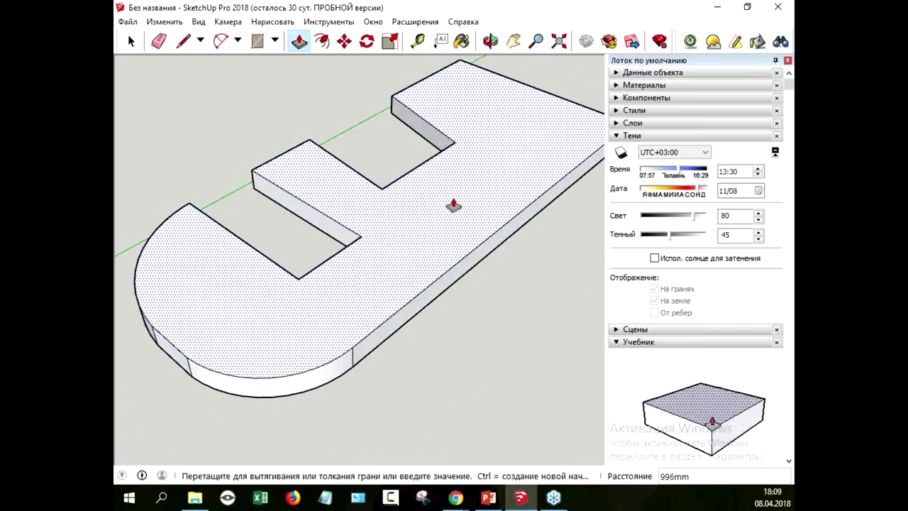
middle_drag(461, 172, 551, 319)
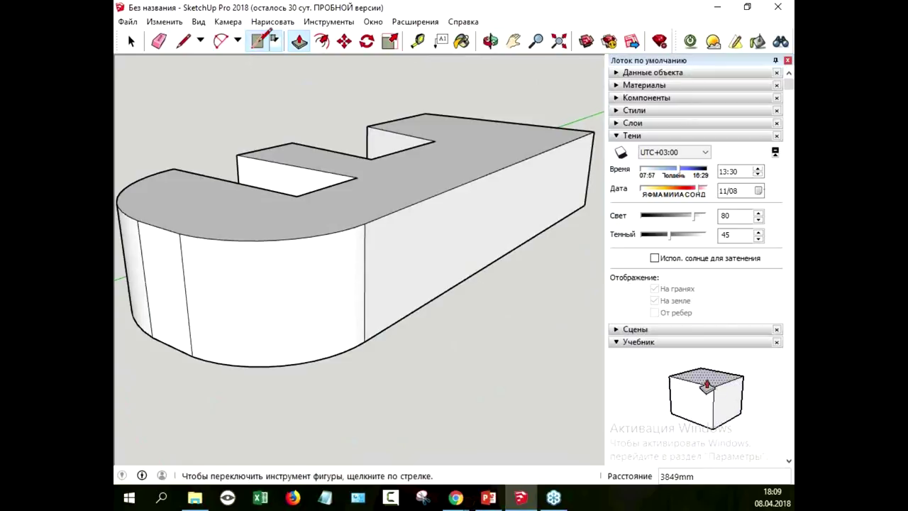
Draw a rectangle on the long wall and pull it outward into a box
click(257, 41)
click(449, 208)
click(485, 239)
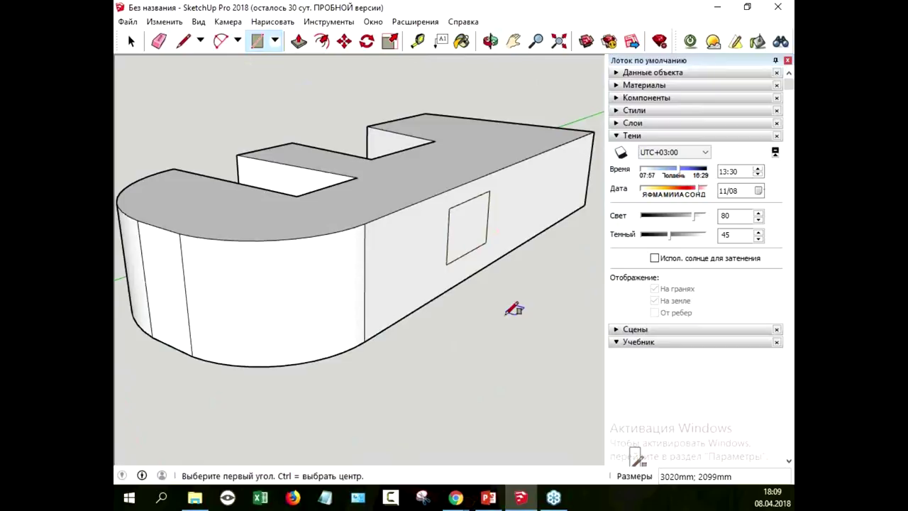
click(299, 41)
click(482, 253)
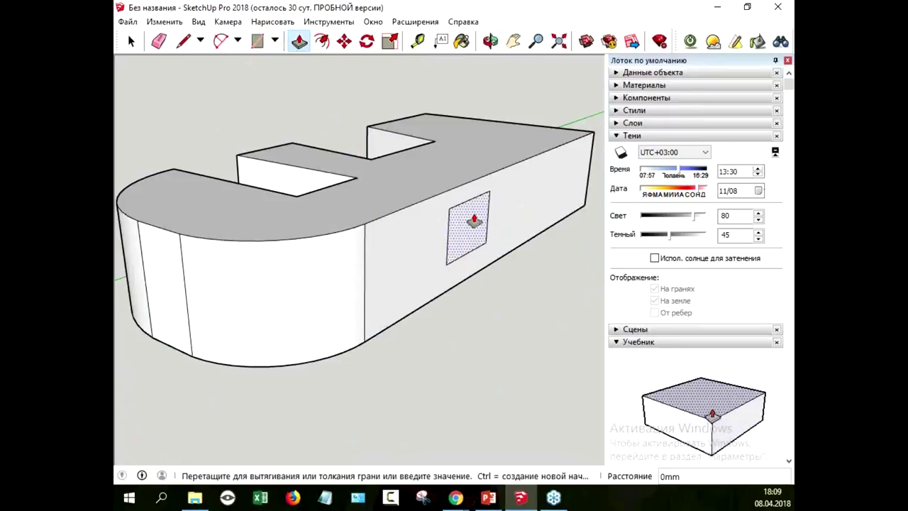
click(547, 124)
Push the box's front face out 1725mm and extend its top and right side
click(473, 219)
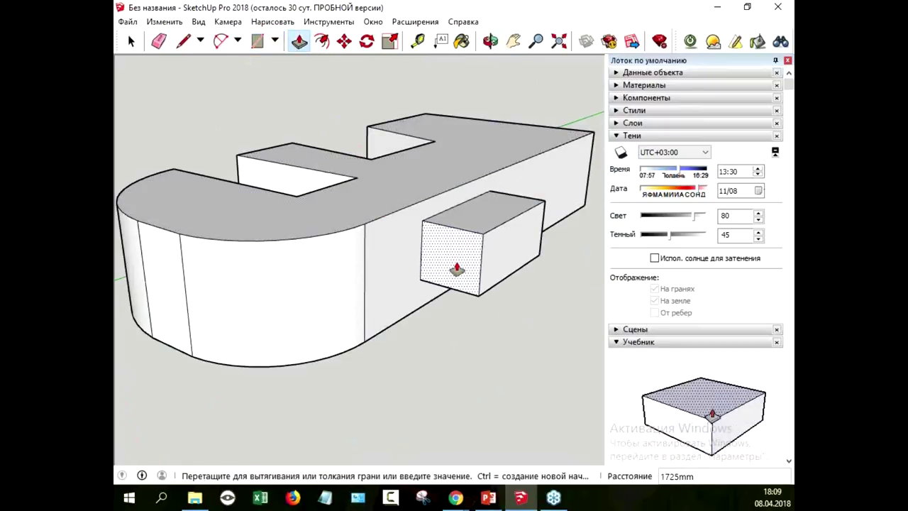
click(470, 238)
click(483, 208)
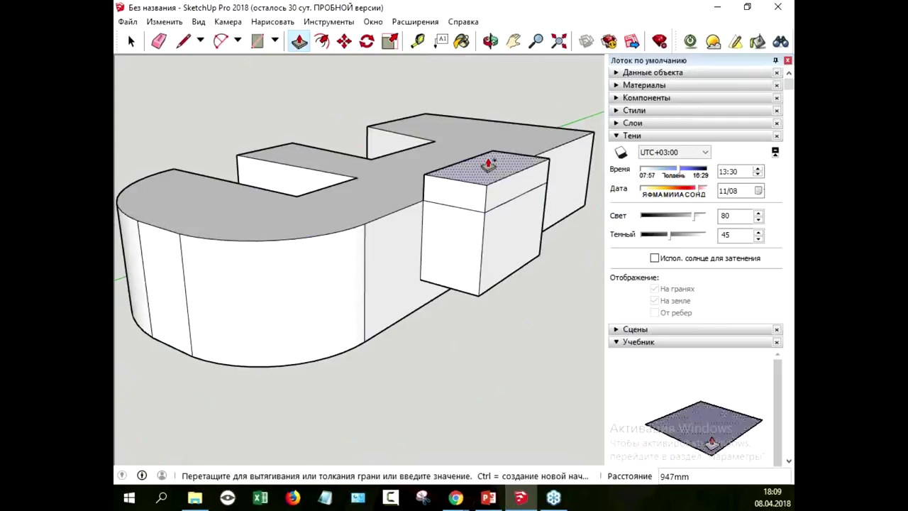
click(490, 142)
click(505, 176)
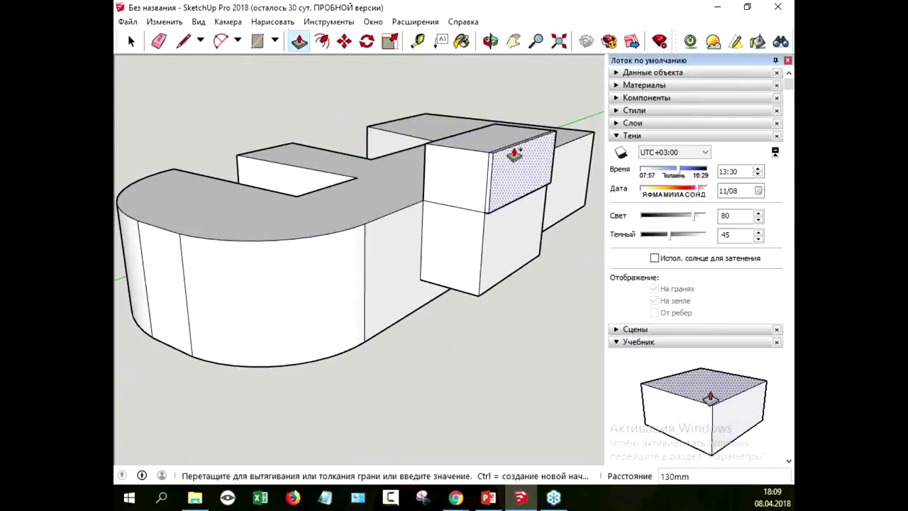
click(535, 105)
middle_drag(462, 334, 595, 342)
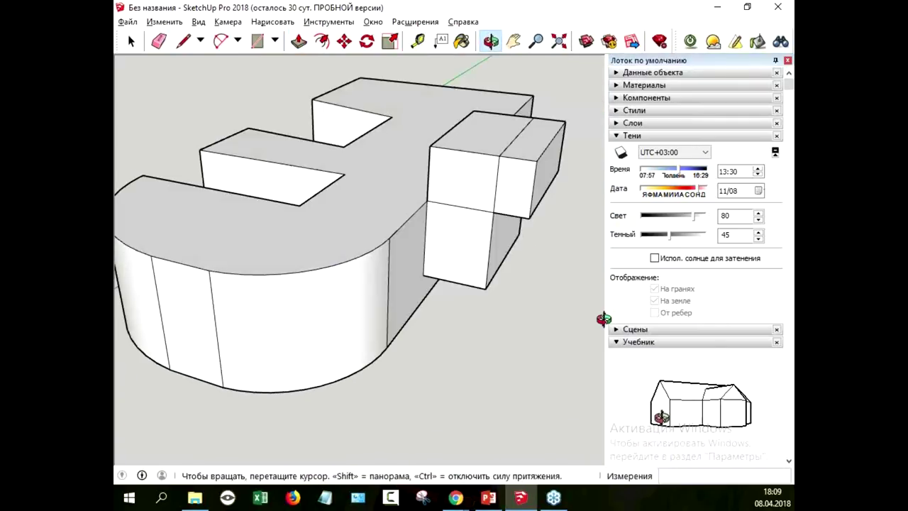
Outline two areas on the roof beside the notches with a rectangle and three lines
click(257, 40)
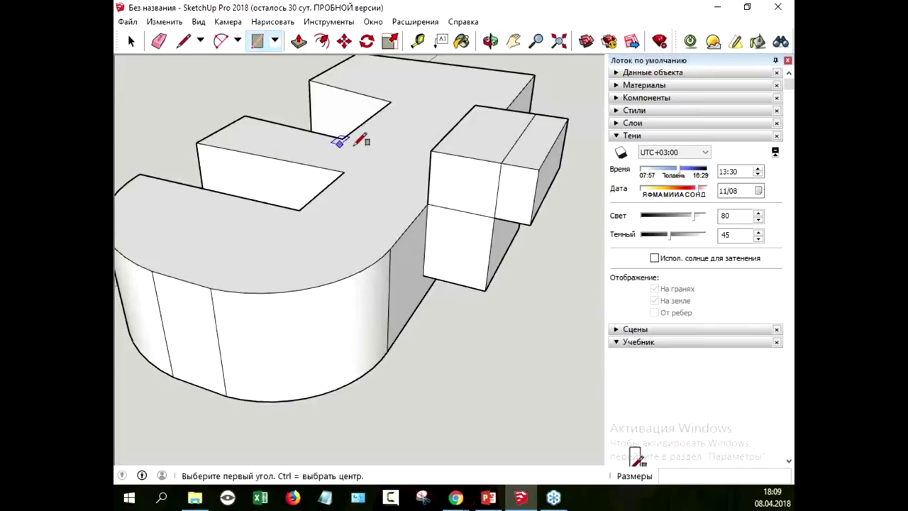
click(342, 138)
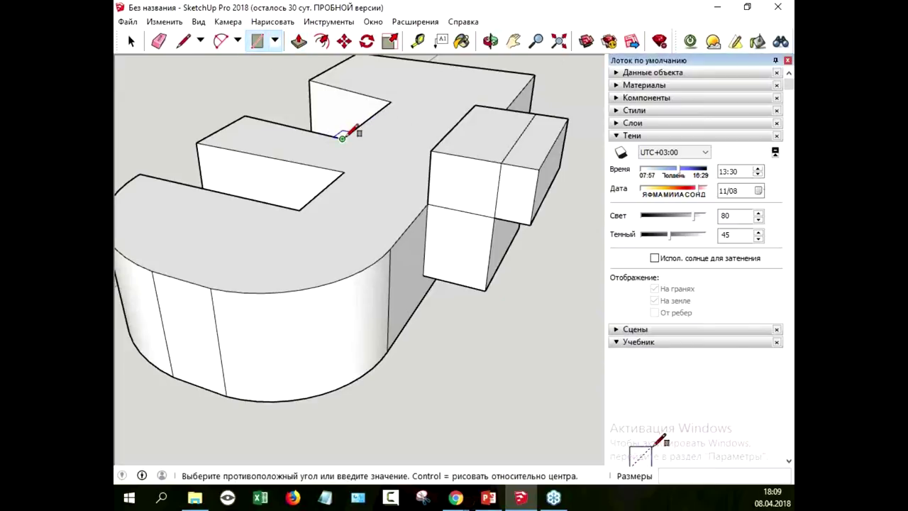
click(437, 110)
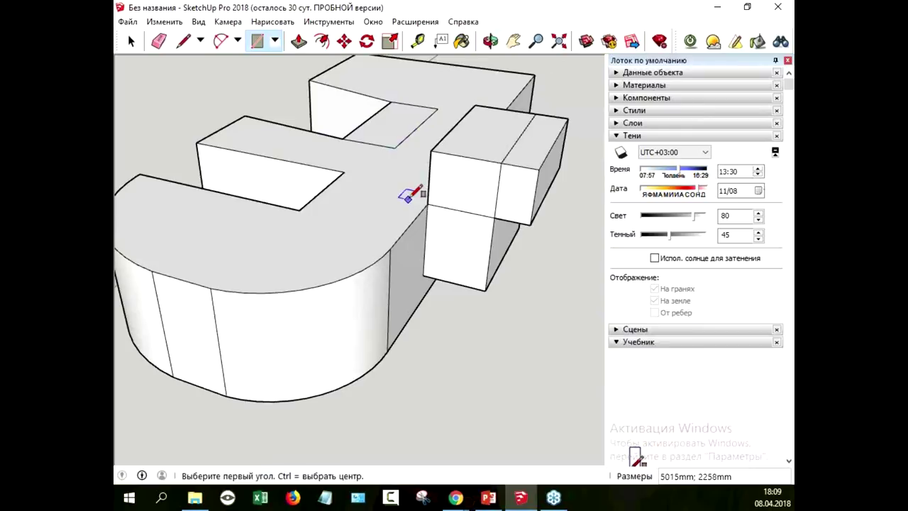
middle_drag(410, 196, 456, 164)
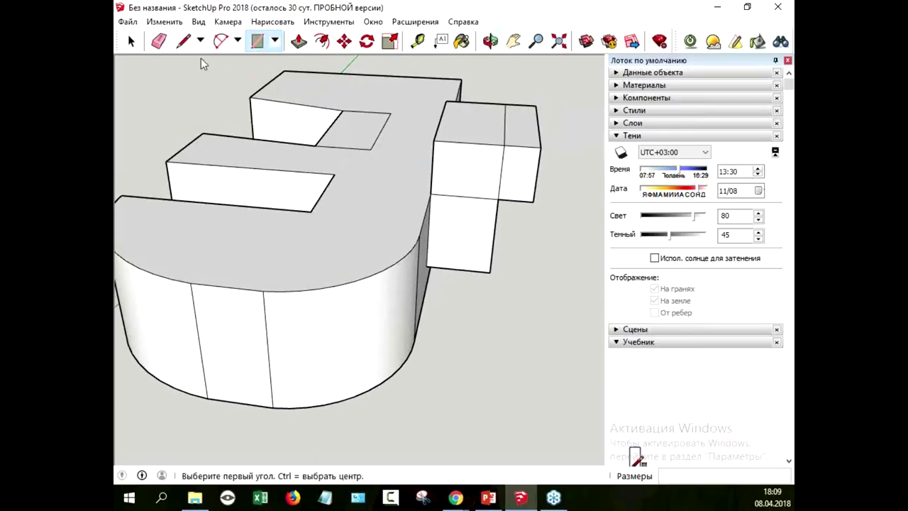
click(183, 41)
click(310, 211)
click(414, 220)
click(335, 173)
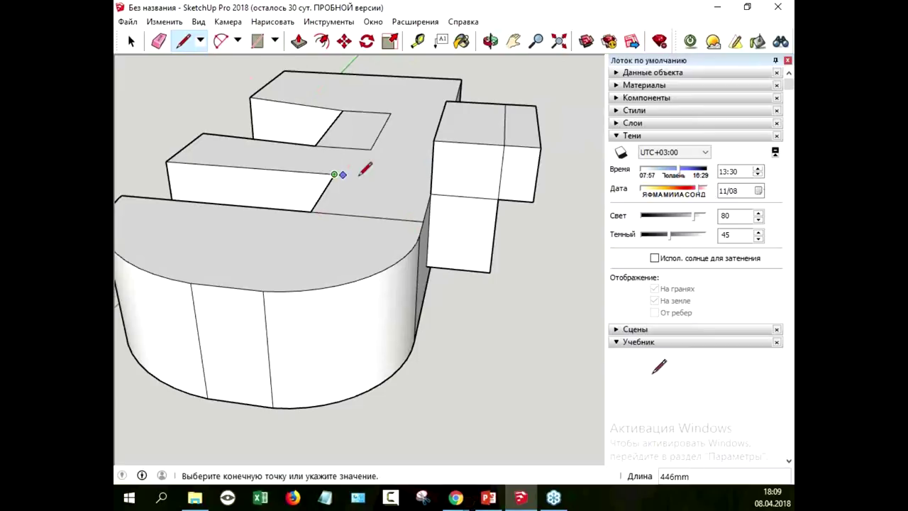
click(432, 180)
click(383, 178)
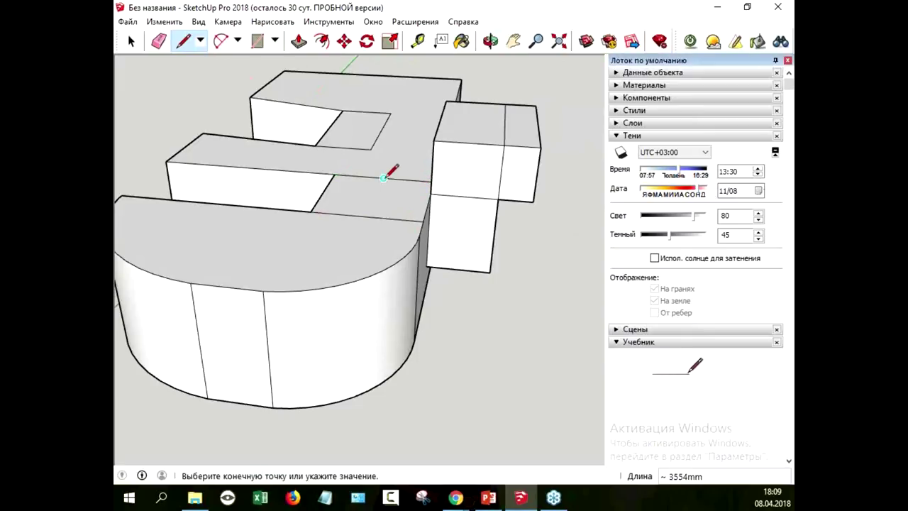
click(366, 216)
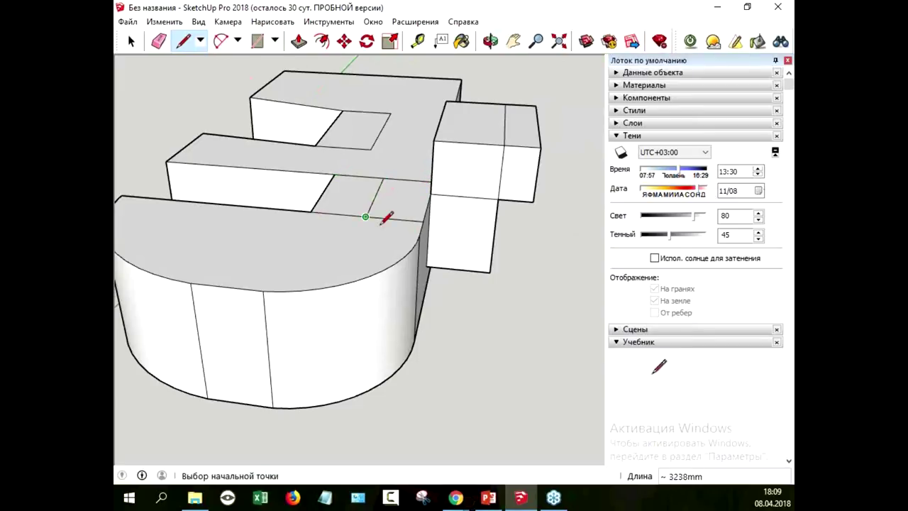
Push/Pull both outlined roof faces up into small boxes, the second raised 1550mm
click(298, 41)
click(364, 196)
click(362, 166)
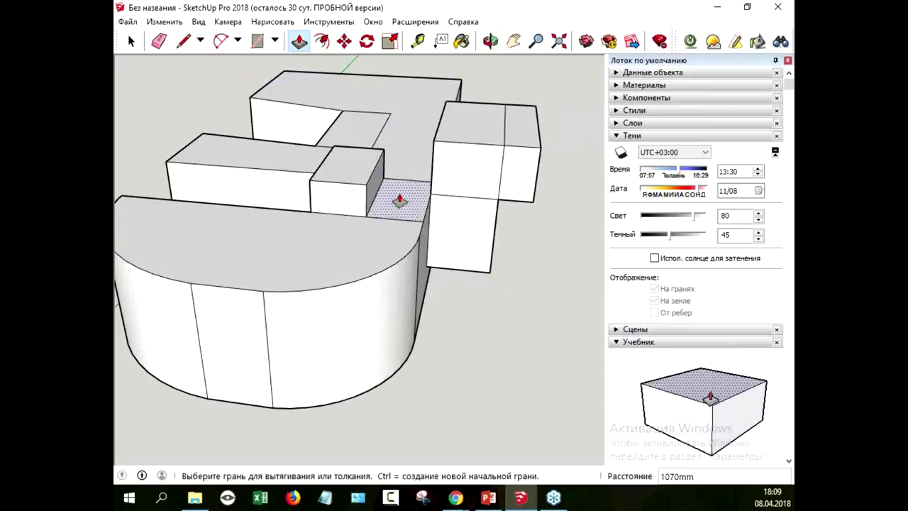
click(357, 128)
click(355, 91)
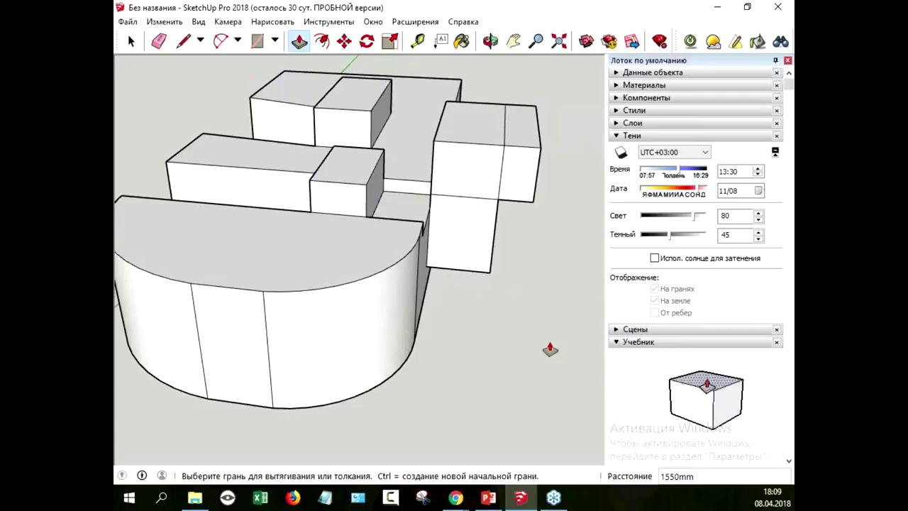
Draw a new rectangle on the ground beside the building
mouse_move(527, 325)
middle_down()
mouse_move(504, 310)
mouse_move(539, 345)
mouse_move(502, 319)
mouse_move(300, 283)
mouse_move(296, 130)
middle_up()
click(257, 40)
click(388, 147)
click(583, 274)
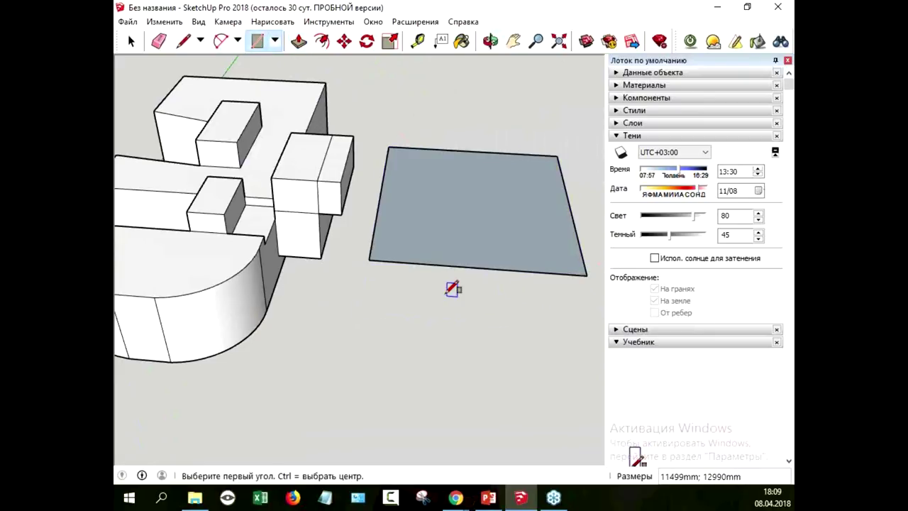
Add rectangles extending the floor face downward and upward, discarding an oversized centre-drawn one
click(480, 271)
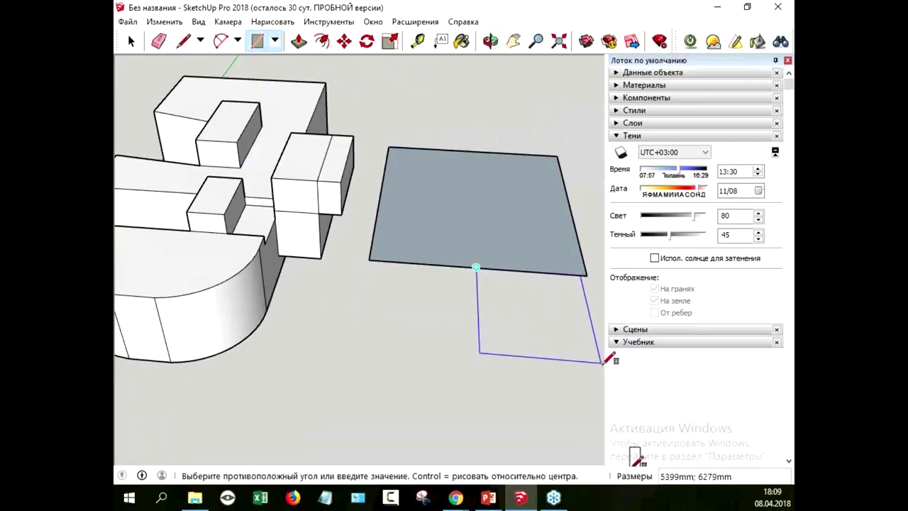
shift+middle_drag(613, 358, 602, 361)
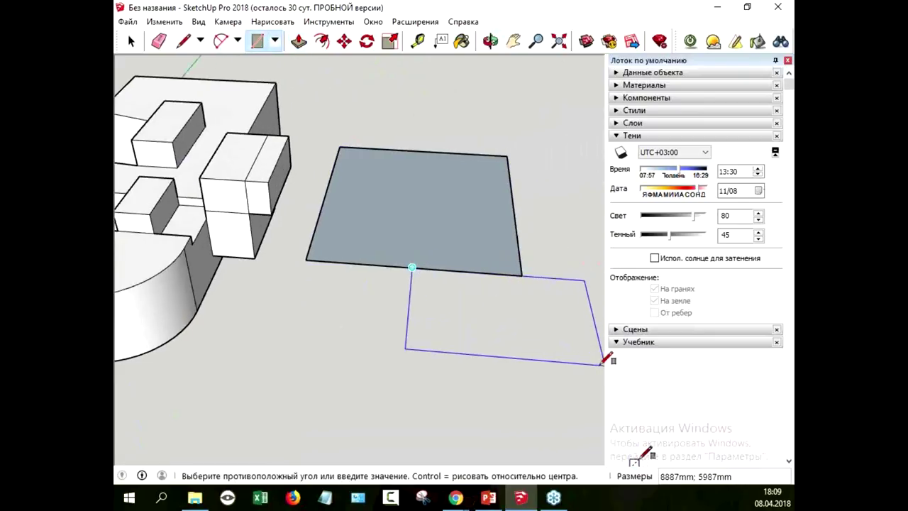
key(ctrl)
click(534, 345)
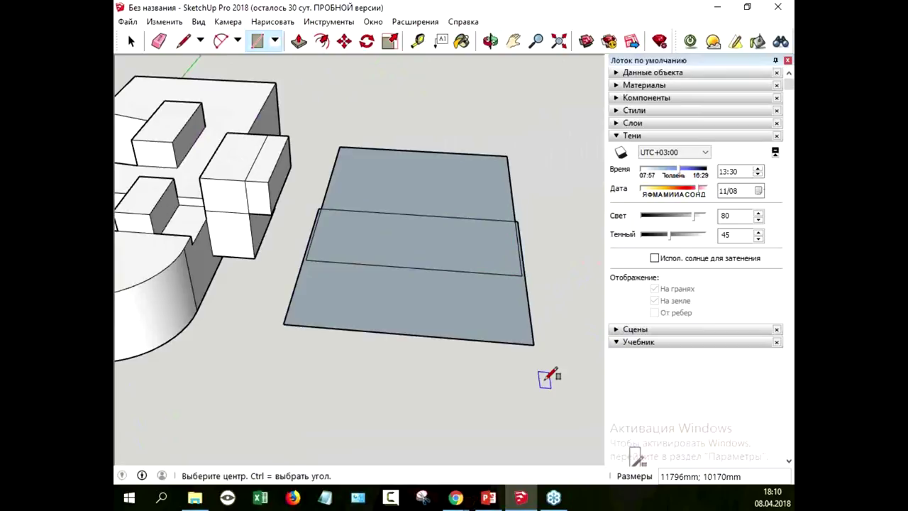
key(ctrl+z)
click(412, 266)
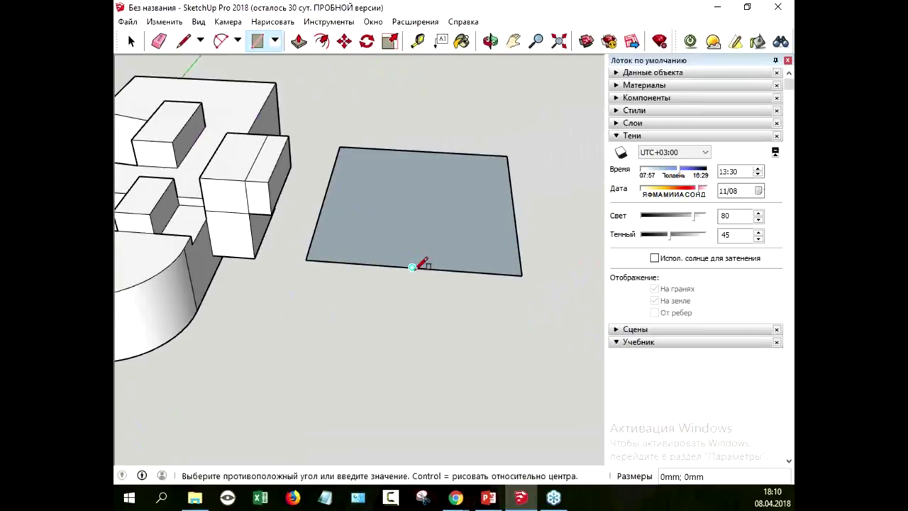
click(531, 338)
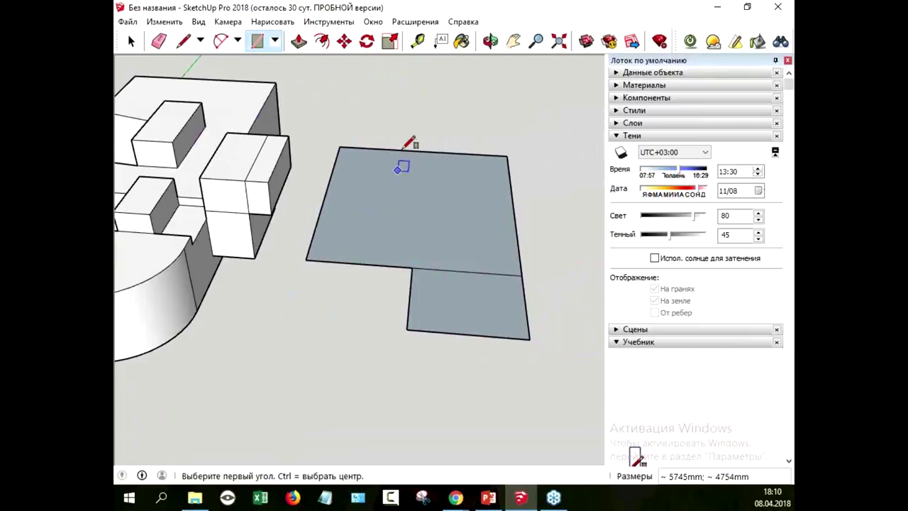
click(351, 93)
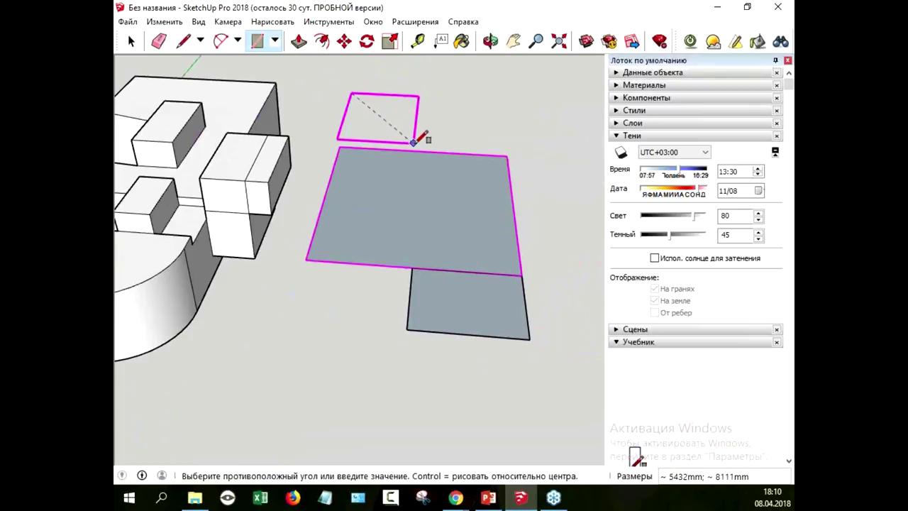
click(424, 149)
Erase the dividing edges so the floor becomes one stepped shape
key(e)
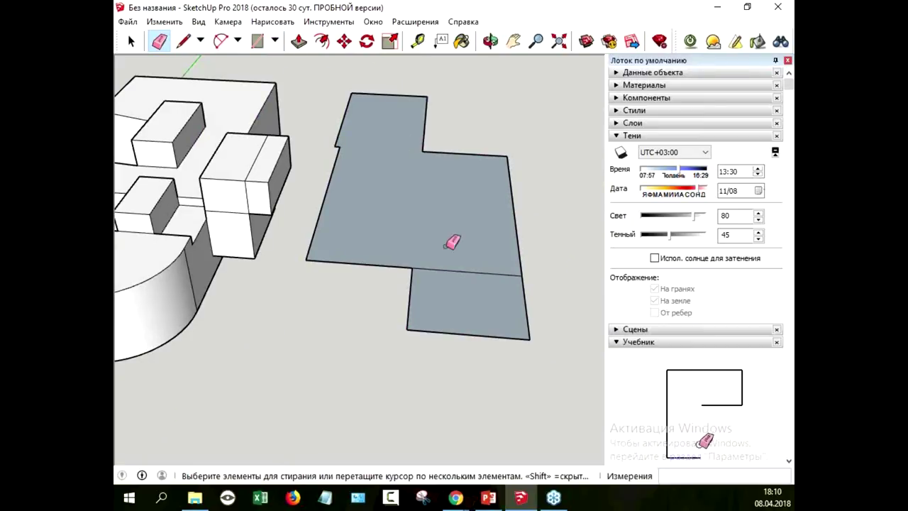
mouse_move(447, 175)
middle_down()
mouse_move(503, 142)
mouse_move(474, 184)
middle_up()
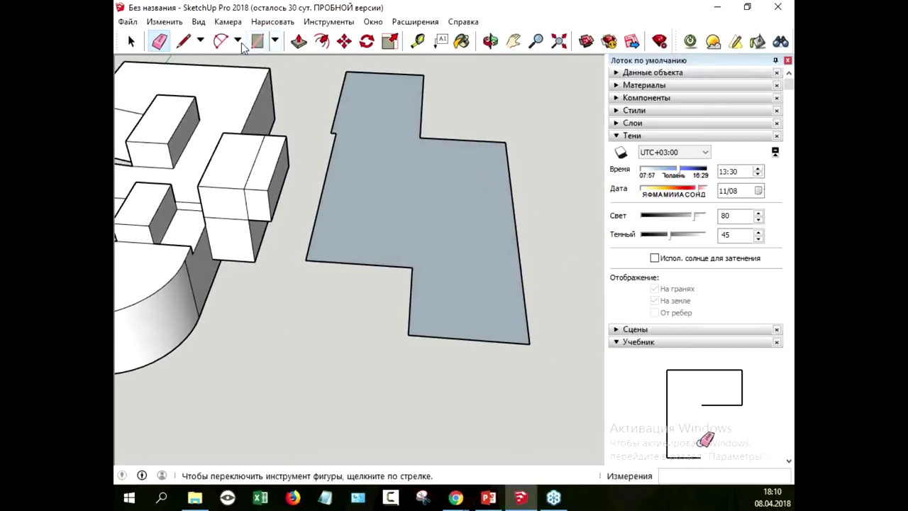
click(321, 41)
Offset the stepped floor inward and pull the outer ring up into tall walls
click(454, 142)
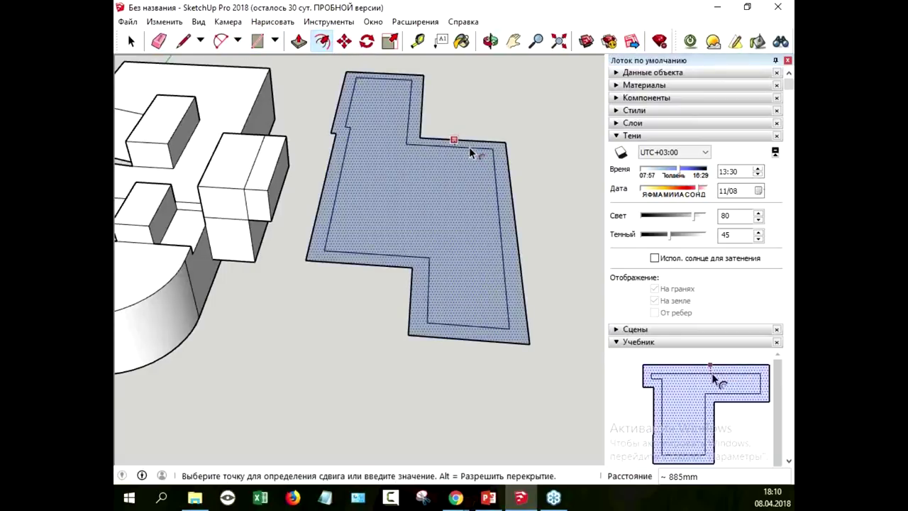
click(481, 145)
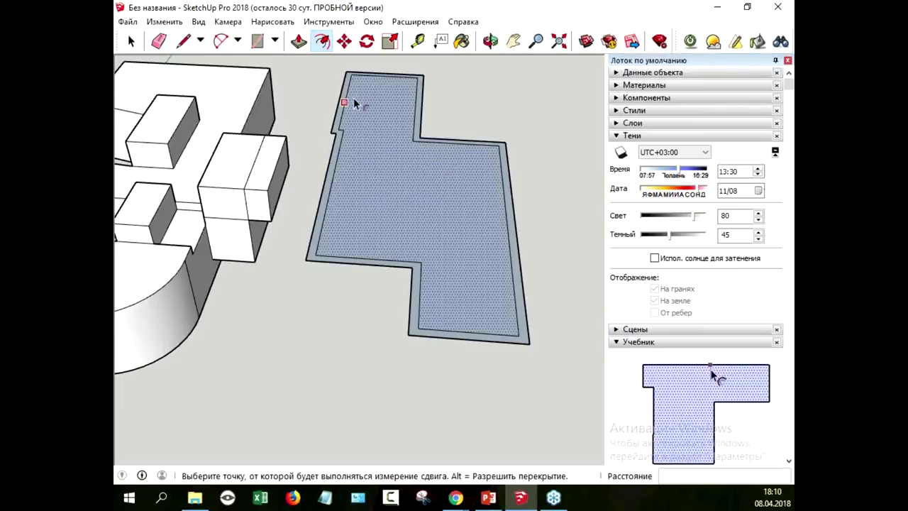
click(298, 42)
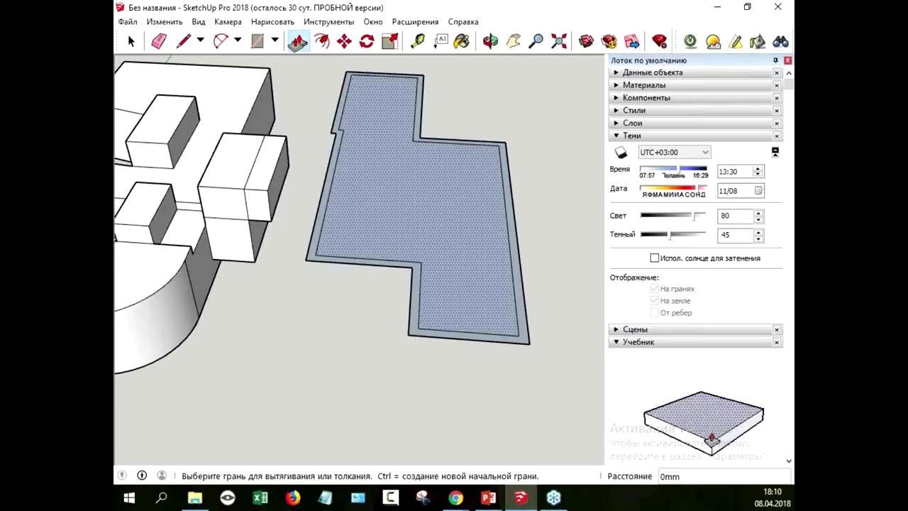
click(515, 249)
click(528, 148)
mouse_move(566, 178)
middle_down()
mouse_move(554, 168)
mouse_move(342, 146)
mouse_move(357, 94)
middle_up()
mouse_move(318, 188)
middle_down()
mouse_move(354, 211)
mouse_move(329, 97)
middle_up()
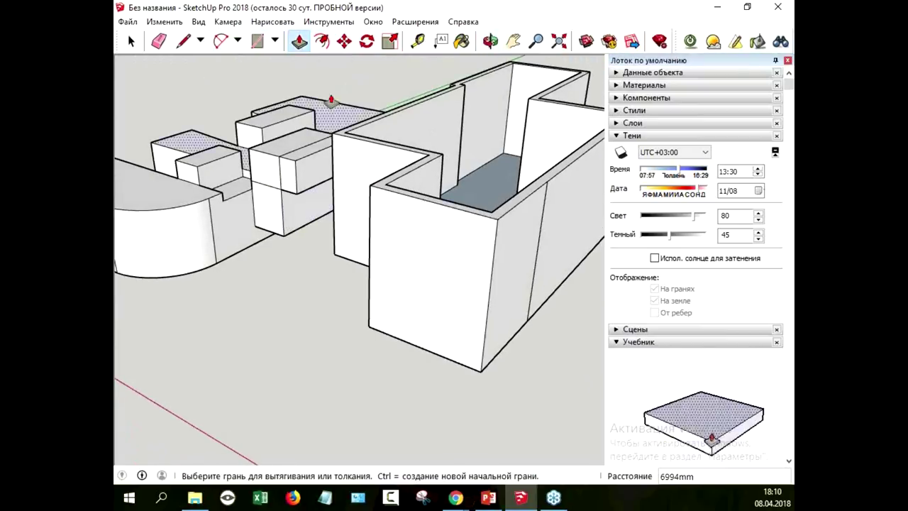
Draw a window rectangle on the front wall and push it through as an opening
click(257, 41)
click(404, 231)
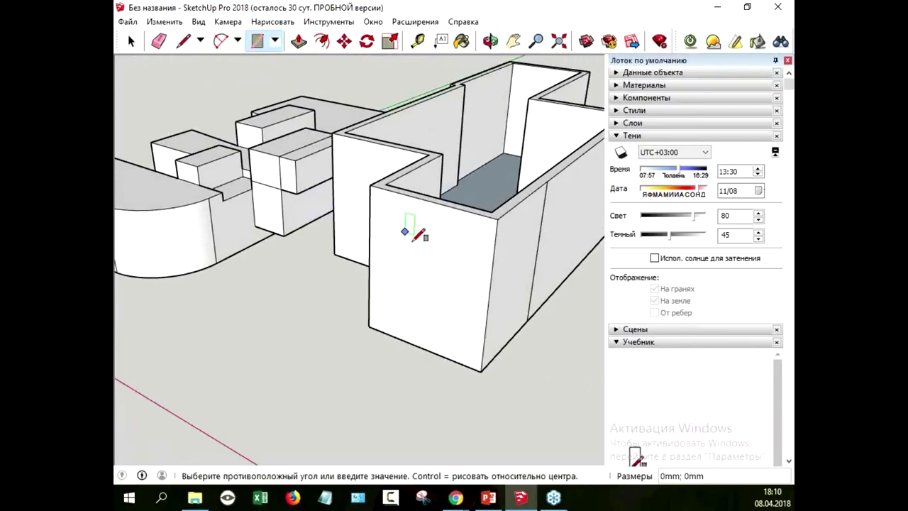
click(447, 317)
click(299, 40)
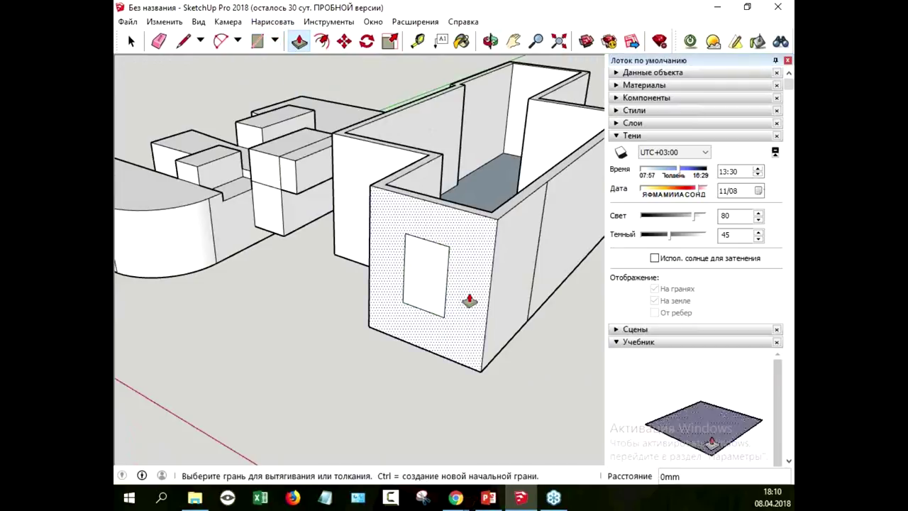
click(433, 292)
click(462, 309)
mouse_move(476, 318)
middle_down()
mouse_move(395, 258)
mouse_move(330, 73)
middle_up()
Draw a door rectangle on another wall and push it in -467mm as a recess
click(257, 40)
click(479, 205)
click(532, 307)
click(298, 40)
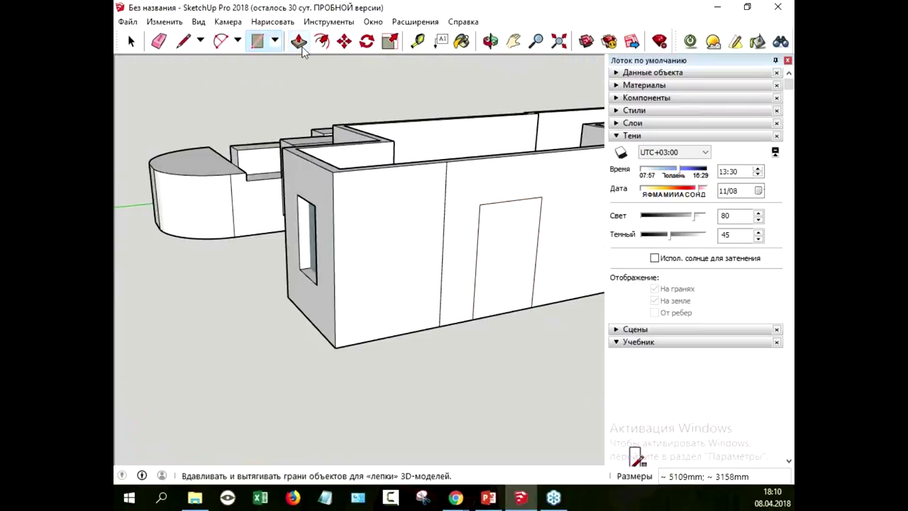
click(518, 282)
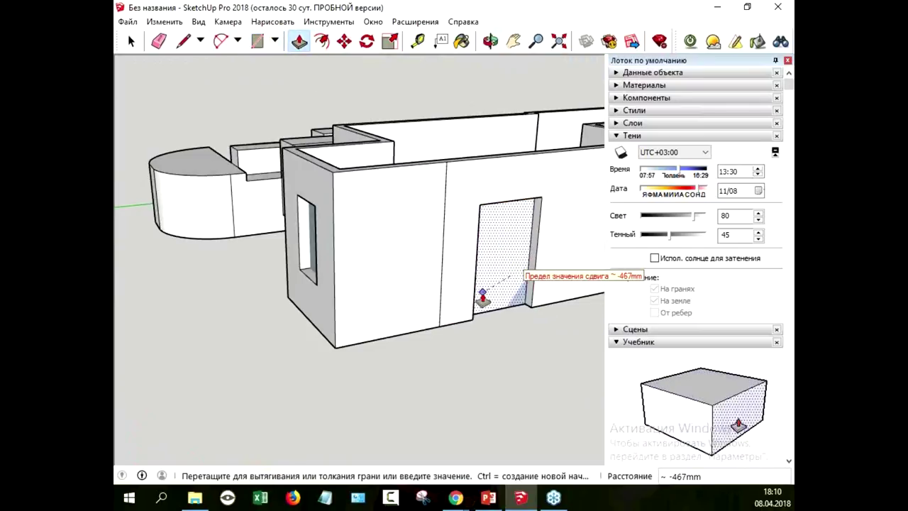
click(464, 292)
mouse_move(464, 292)
middle_down()
mouse_move(500, 338)
mouse_move(560, 370)
mouse_move(551, 365)
middle_up()
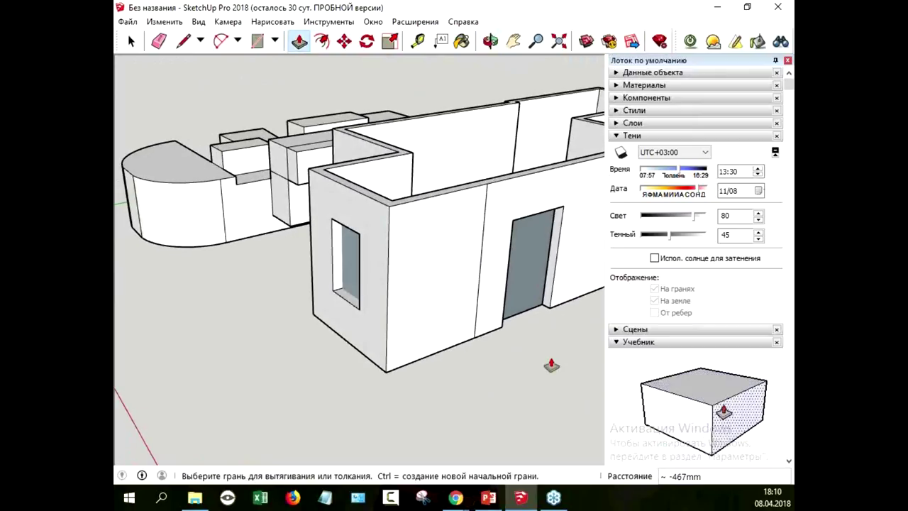
mouse_move(552, 365)
middle_down()
mouse_move(572, 295)
mouse_move(533, 333)
mouse_move(540, 339)
mouse_move(449, 334)
mouse_move(399, 344)
mouse_move(404, 357)
mouse_move(418, 363)
mouse_move(454, 310)
middle_up()
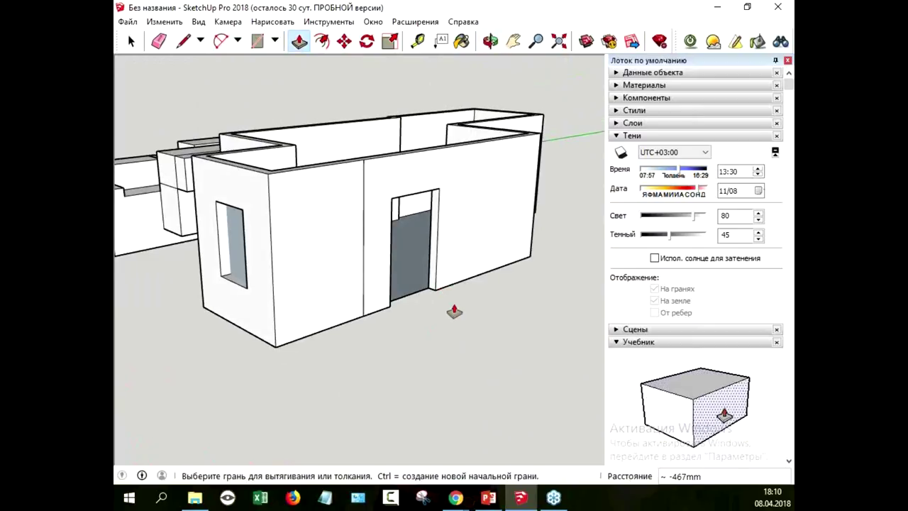
mouse_move(480, 328)
middle_down()
mouse_move(487, 320)
mouse_move(503, 338)
middle_up()
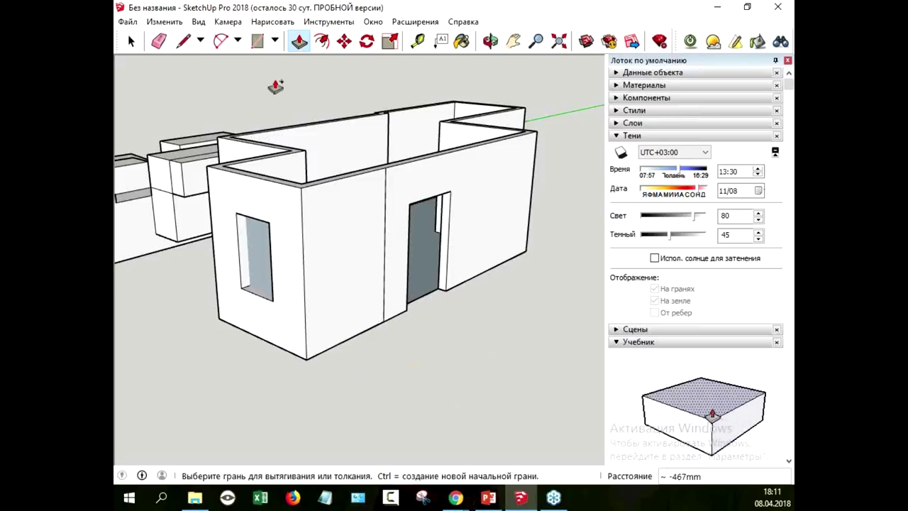
Draw a flat rectangle on the ground directly in front of the building's doorway
click(256, 40)
click(348, 386)
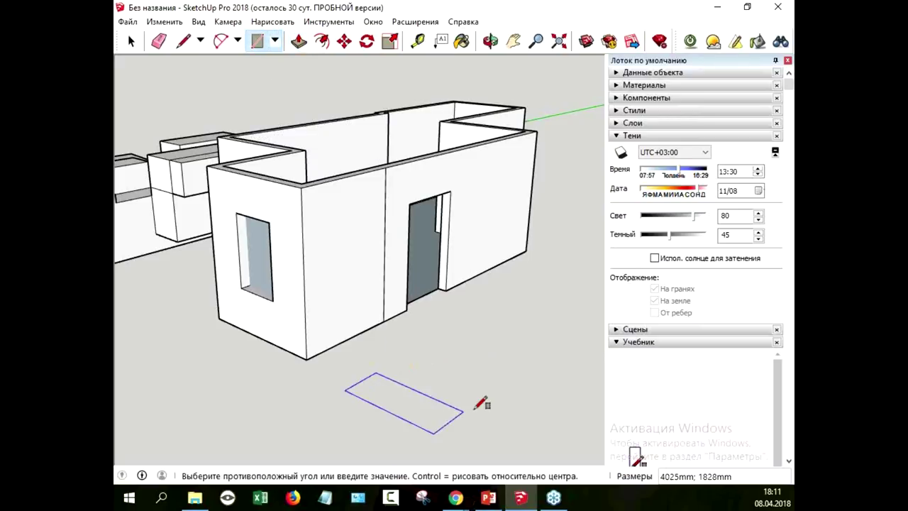
click(568, 363)
mouse_move(568, 402)
middle_down()
mouse_move(538, 360)
mouse_move(552, 381)
middle_up()
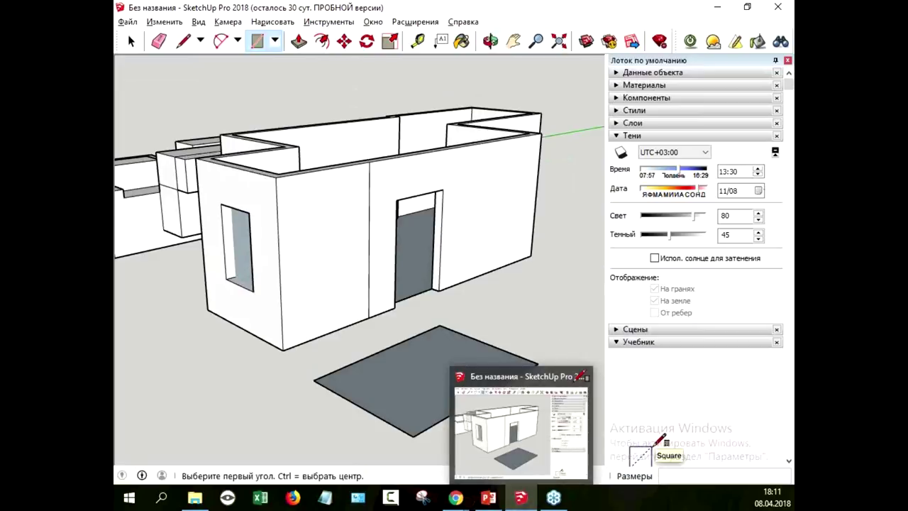
mouse_move(562, 335)
middle_down()
mouse_move(549, 263)
mouse_move(549, 309)
middle_up()
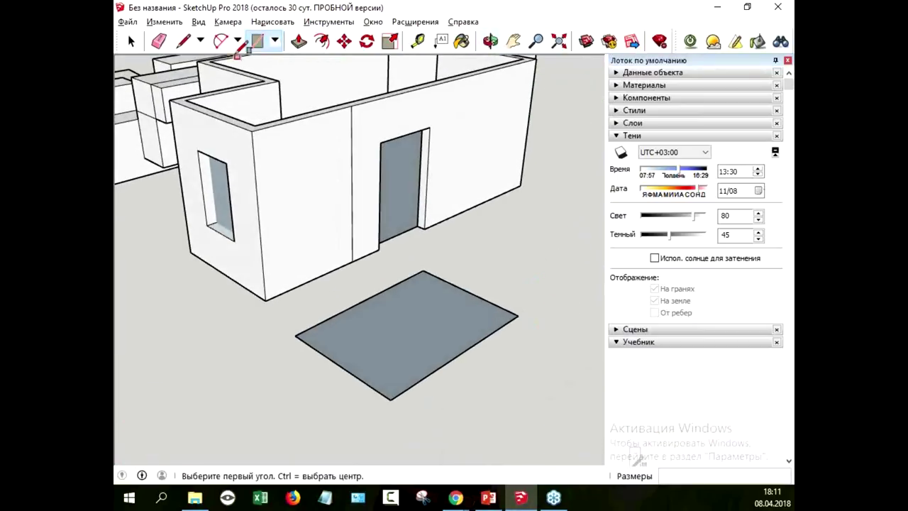
click(299, 41)
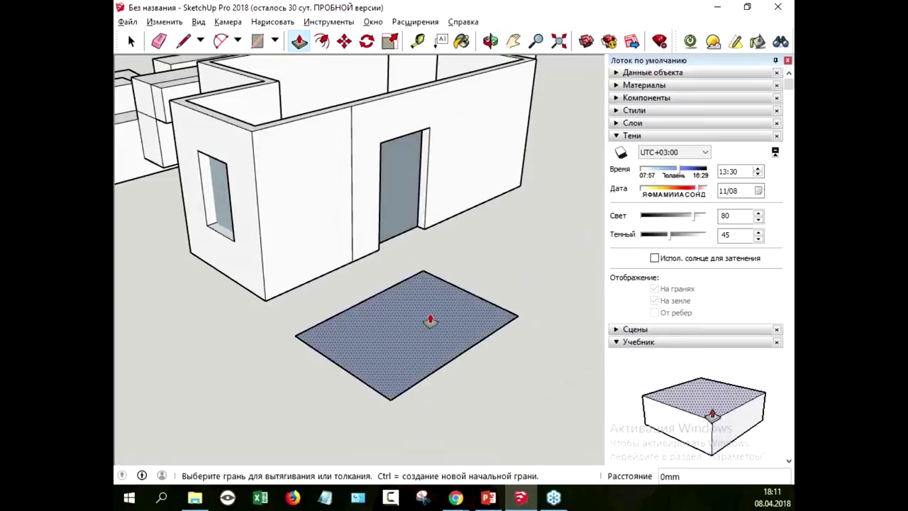
Pull the ground rectangle up 2000 mm into a solid platform before the door
click(430, 289)
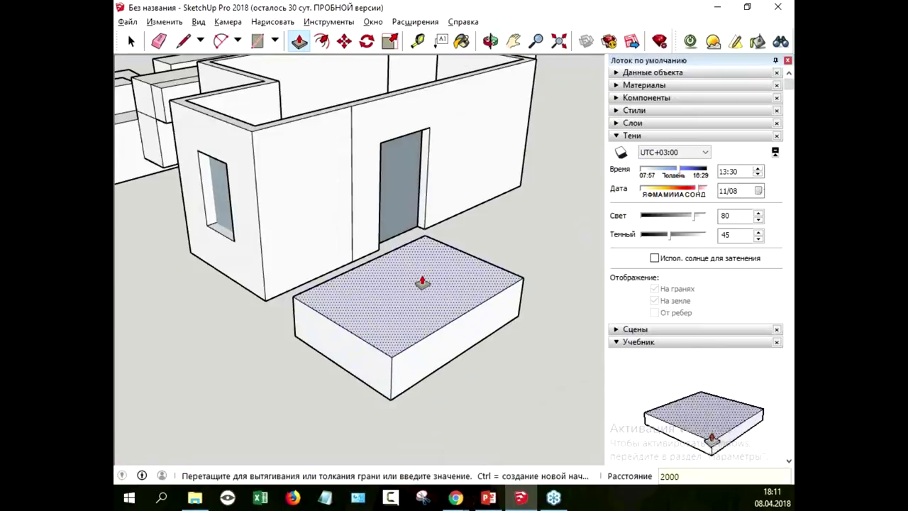
key(Return)
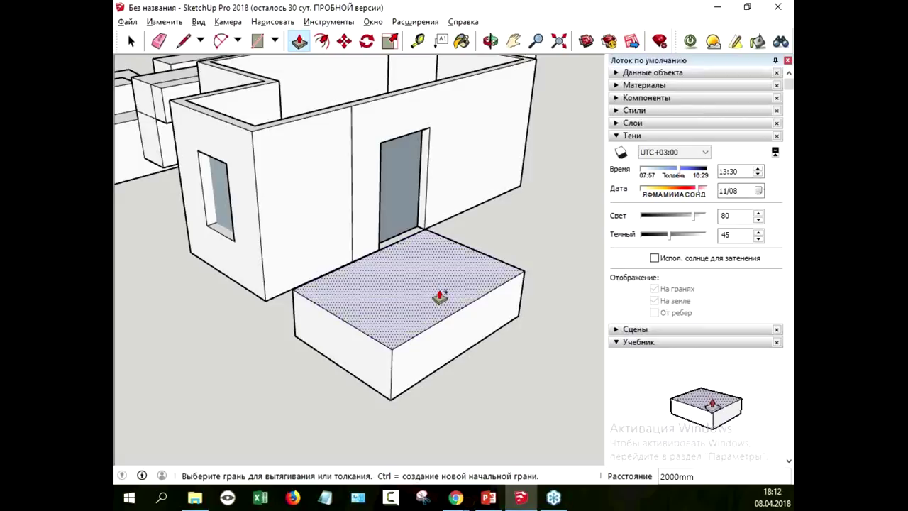
click(440, 298)
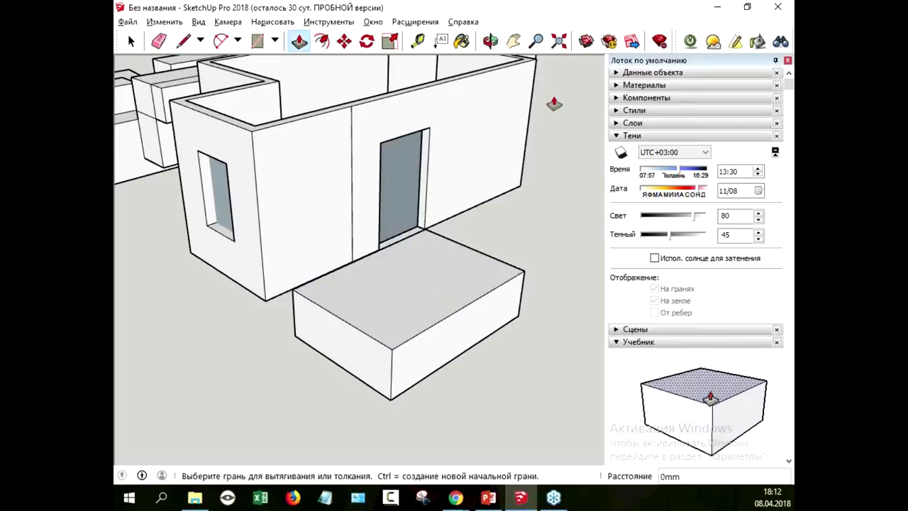
Select everything with Ctrl+A and delete it, leaving only the axes
key(space)
key(ctrl+a)
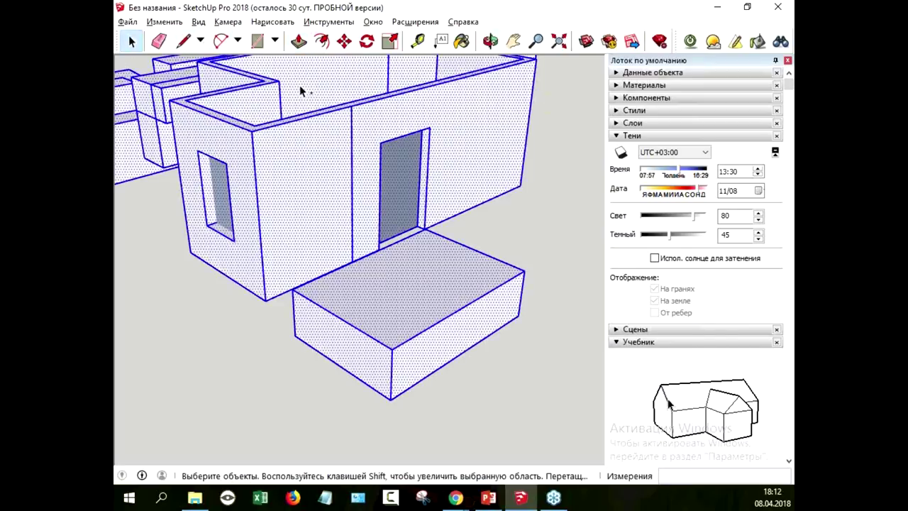
key(Delete)
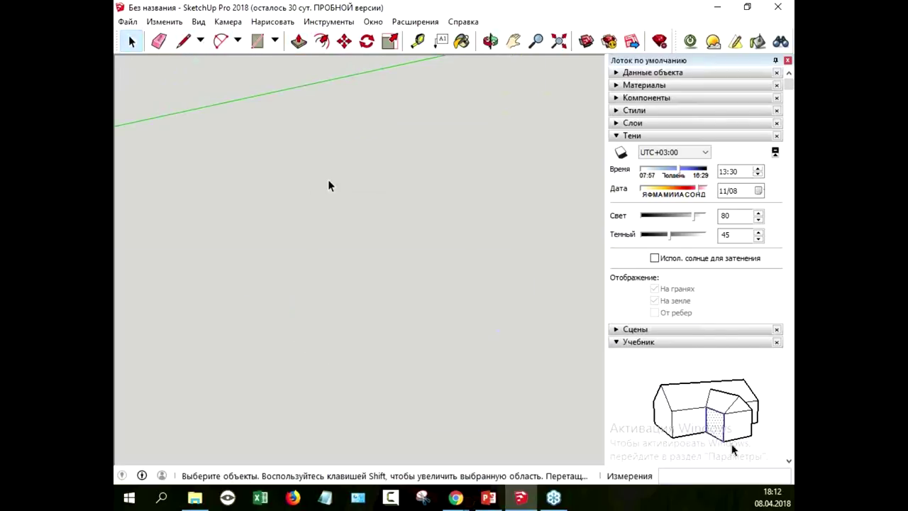
middle_drag(328, 186, 444, 178)
mouse_move(329, 257)
middle_down()
mouse_move(544, 227)
mouse_move(381, 235)
mouse_move(444, 220)
mouse_move(594, 227)
mouse_move(365, 262)
mouse_move(425, 247)
mouse_move(509, 195)
middle_up()
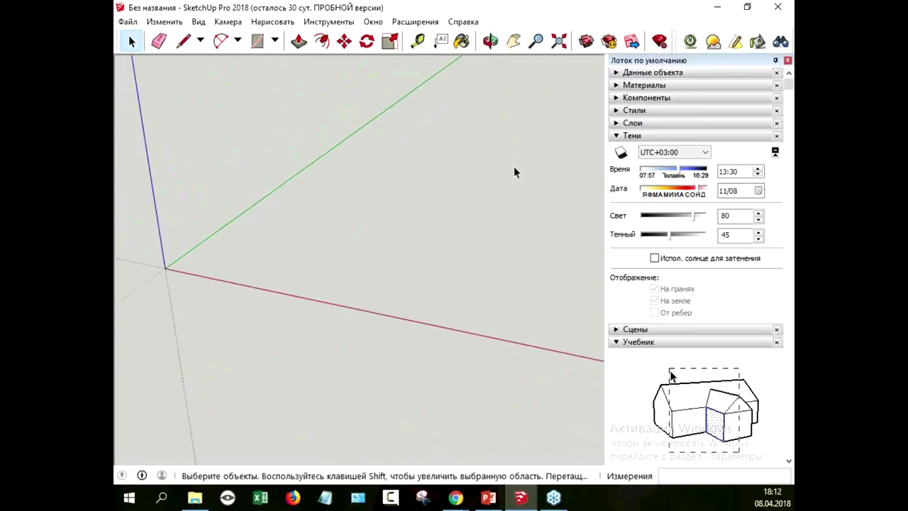
mouse_move(397, 193)
middle_down()
mouse_move(426, 198)
mouse_move(488, 177)
mouse_move(435, 191)
mouse_move(459, 242)
middle_up()
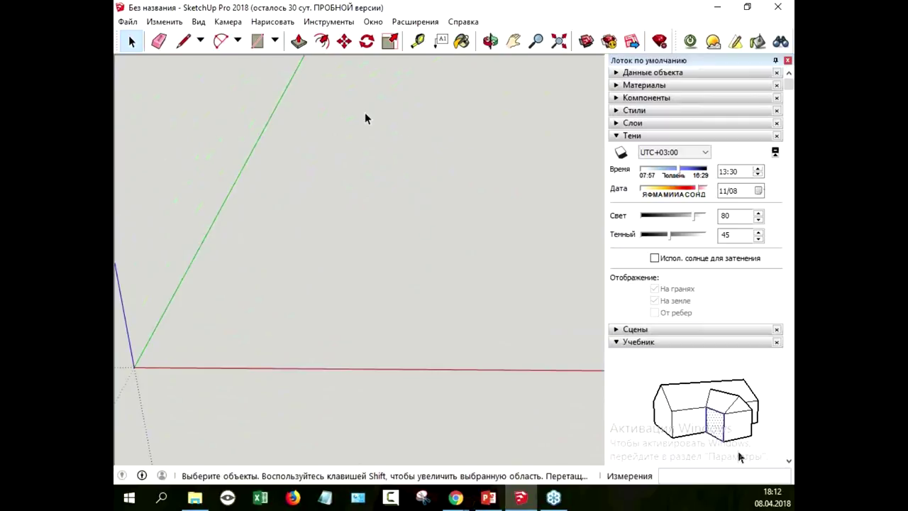
click(258, 40)
Draw a 2550 × 3790 mm rectangle on the ground
click(257, 211)
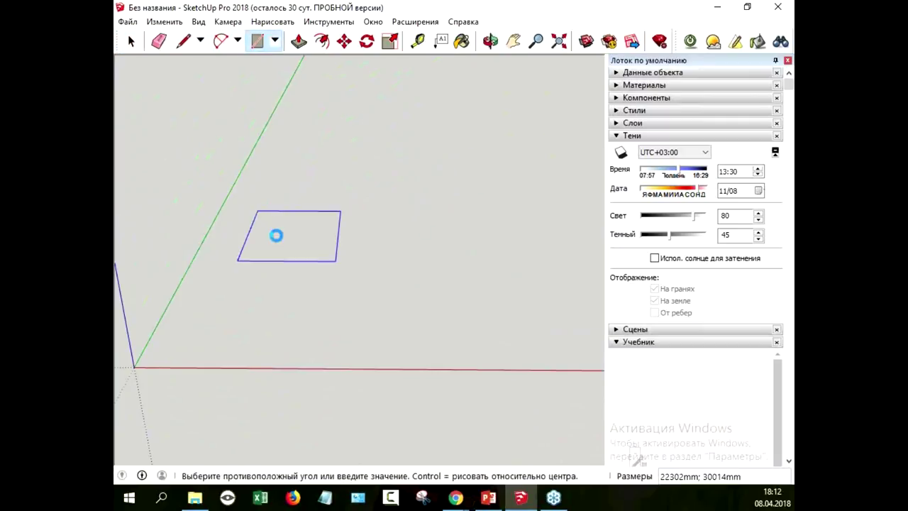
click(415, 286)
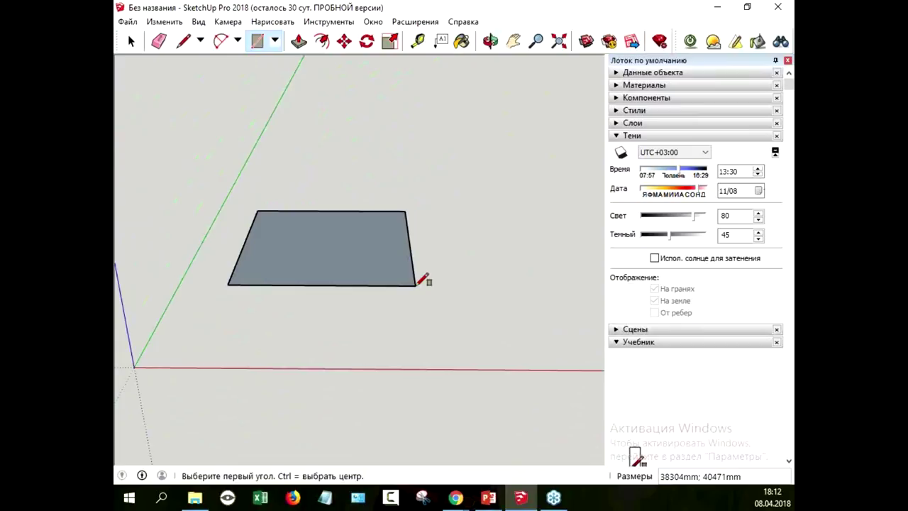
key(ctrl+z)
click(267, 193)
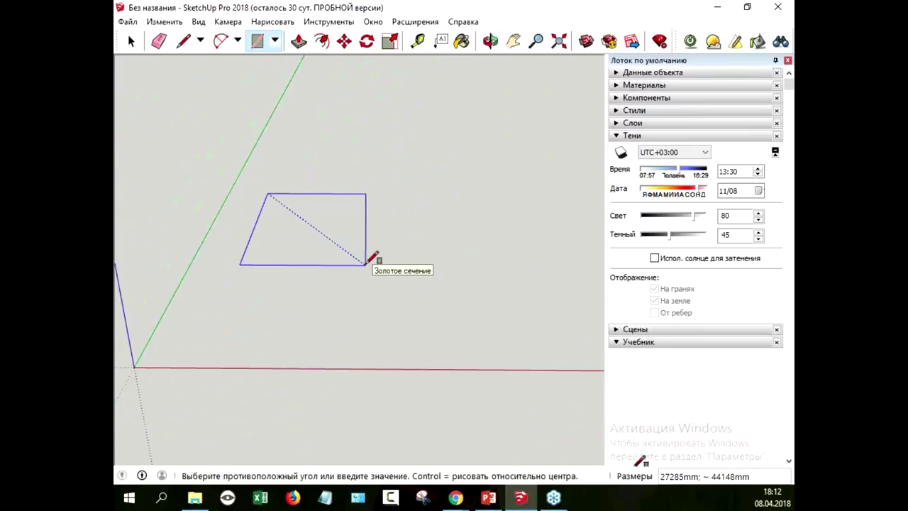
text(255)
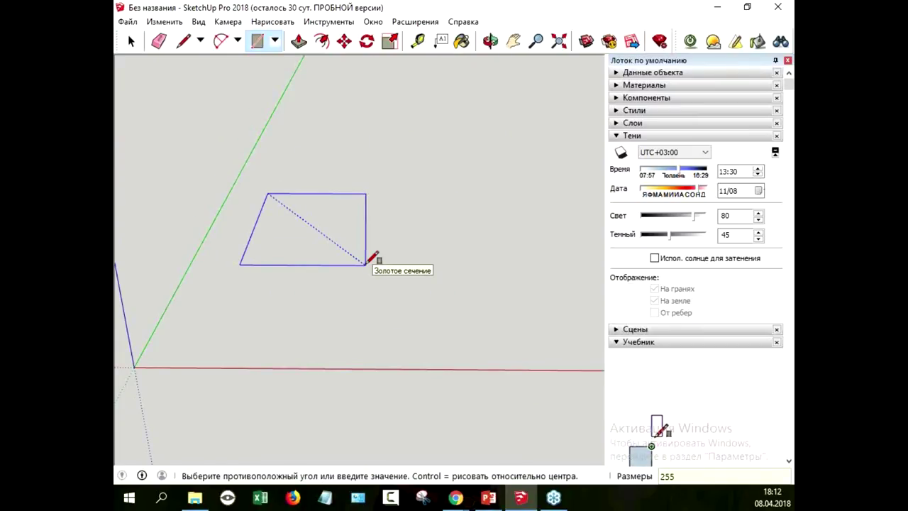
text(0;37)
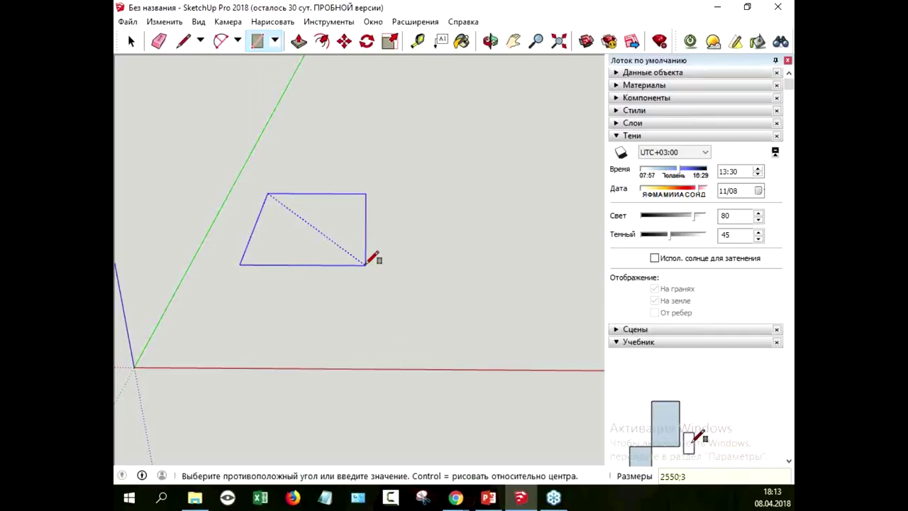
text(90)
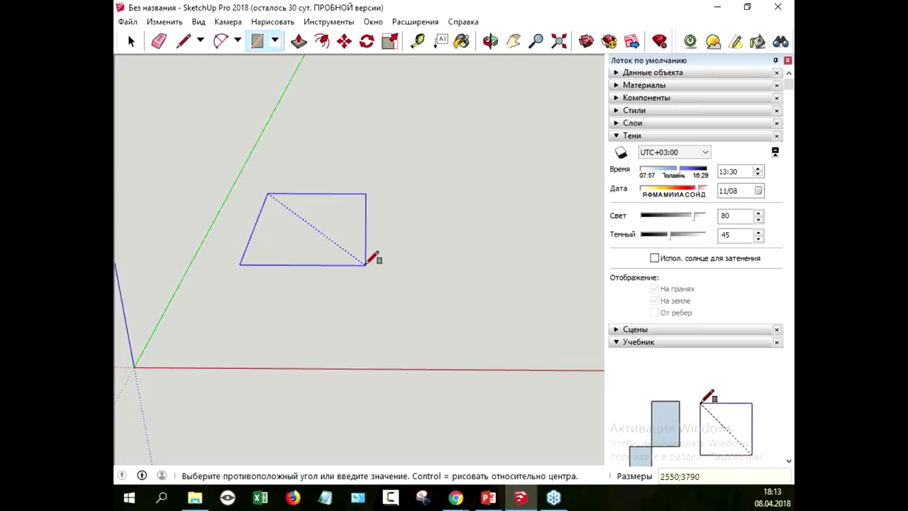
key(Return)
scroll(269, 174, up, 2)
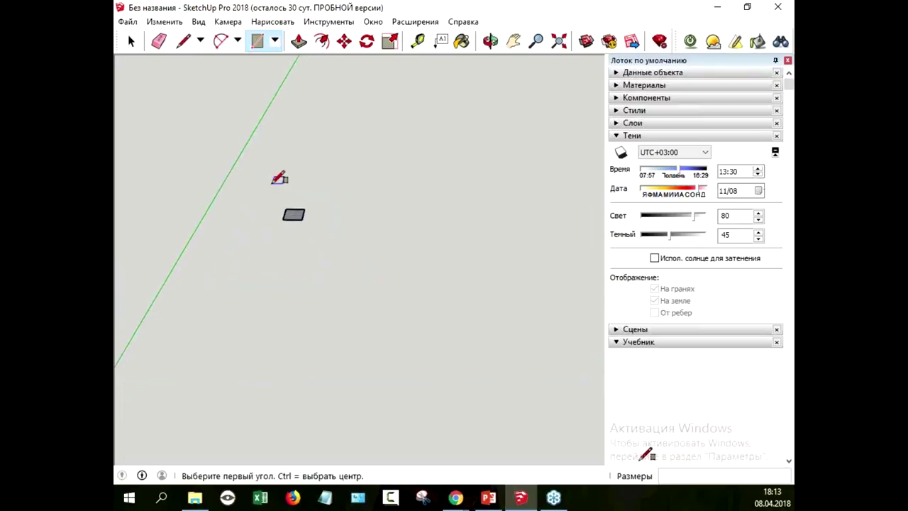
scroll(294, 188, up, 2)
scroll(315, 213, up, 2)
scroll(323, 242, up, 1)
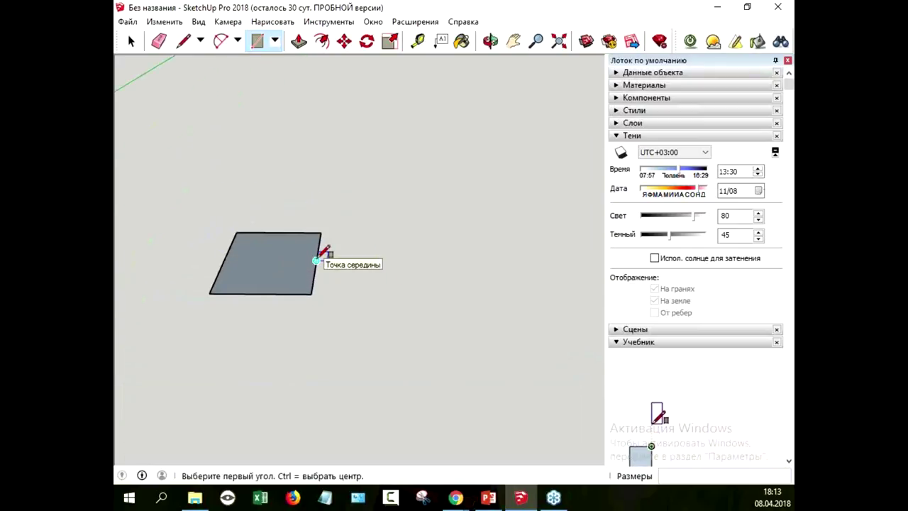
scroll(317, 258, down, 2)
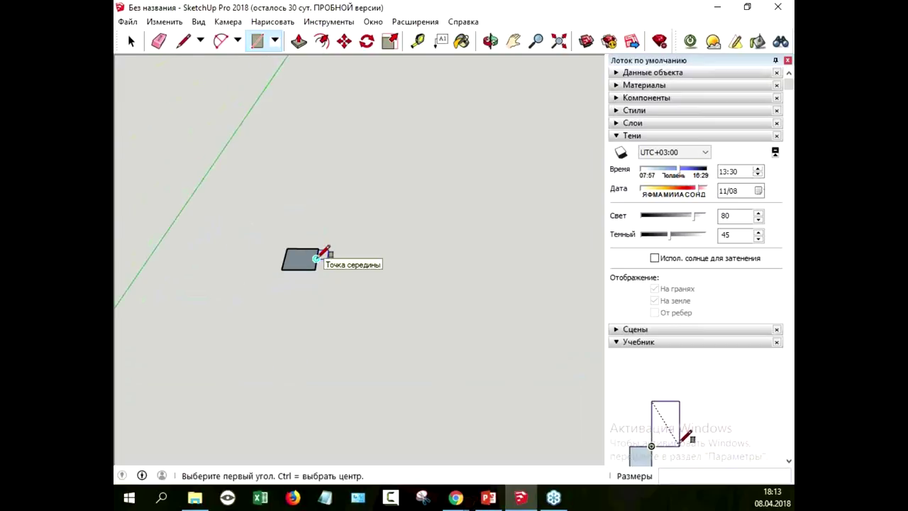
scroll(355, 266, down, 2)
scroll(376, 277, down, 1)
Draw a second small rectangle, then window-select both rectangles and delete them
click(370, 265)
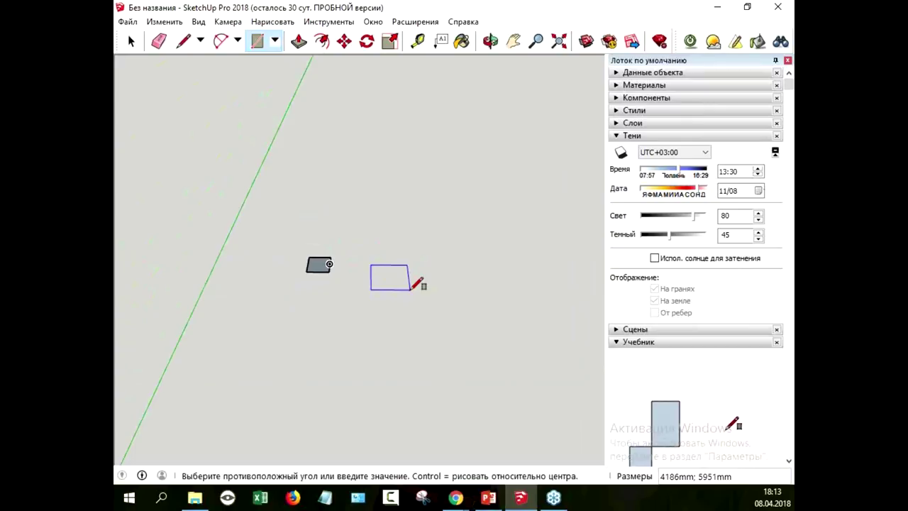
click(410, 289)
click(131, 42)
drag(268, 211, 503, 363)
key(Delete)
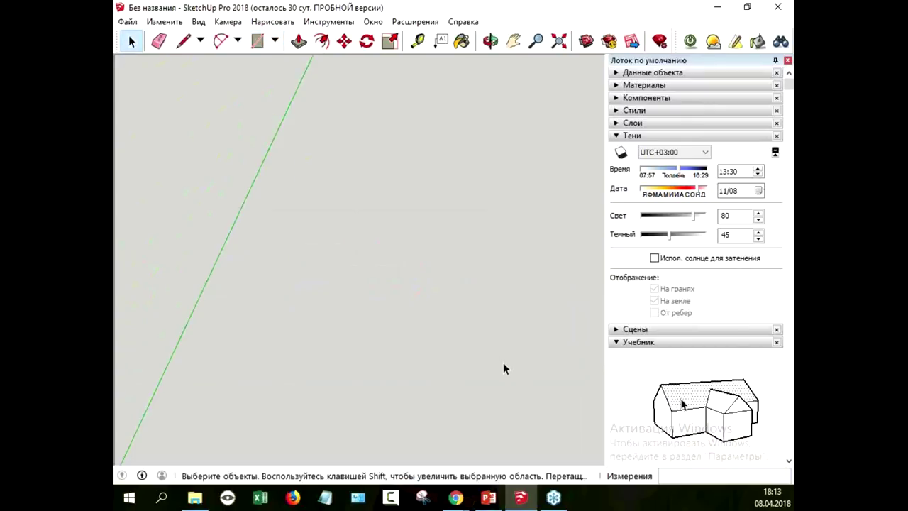
Orbit the empty scene until the origin and the red, green and blue axes show
mouse_move(361, 354)
middle_down()
mouse_move(361, 373)
mouse_move(439, 130)
middle_up()
mouse_move(422, 366)
middle_down()
mouse_move(412, 340)
mouse_move(425, 365)
mouse_move(431, 206)
mouse_move(415, 114)
mouse_move(421, 121)
middle_up()
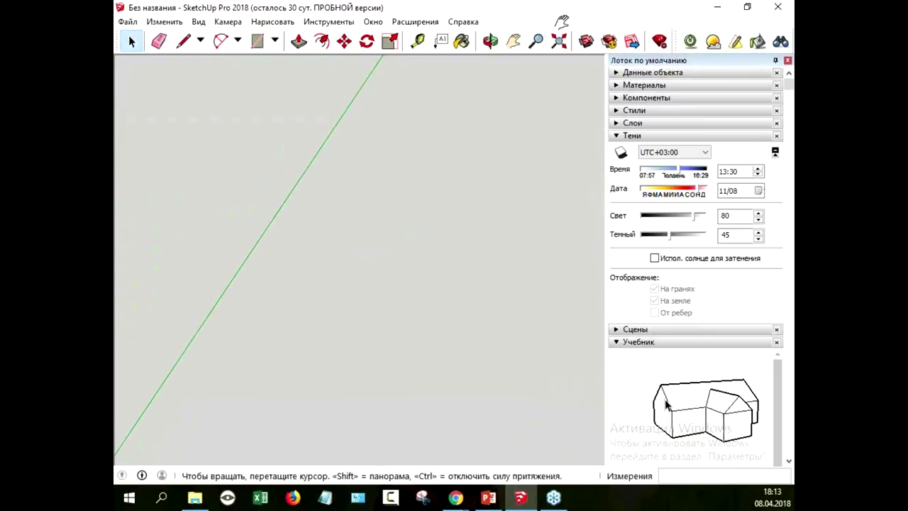
mouse_move(369, 303)
middle_down()
mouse_move(424, 345)
mouse_move(416, 361)
mouse_move(442, 170)
mouse_move(399, 430)
mouse_move(409, 404)
mouse_move(405, 269)
mouse_move(341, 219)
middle_up()
mouse_move(440, 371)
middle_down()
mouse_move(445, 392)
mouse_move(479, 373)
middle_up()
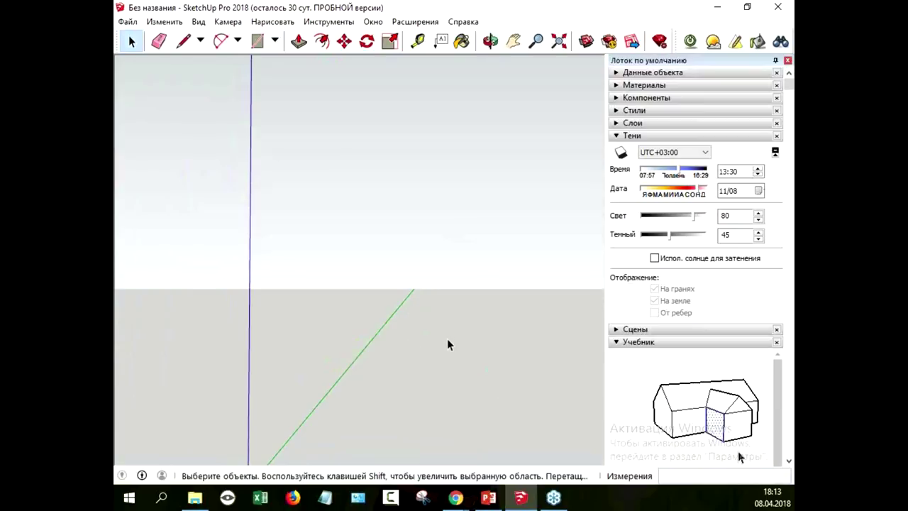
mouse_move(451, 340)
middle_down()
mouse_move(448, 364)
mouse_move(461, 372)
mouse_move(493, 361)
middle_up()
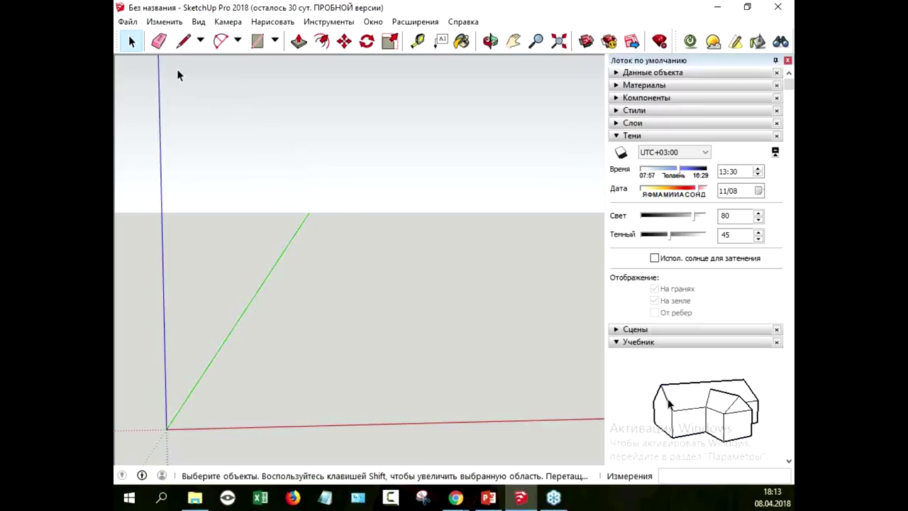
Import plan.jpg as a JPEG image at the origin, then delete the placed image
click(131, 24)
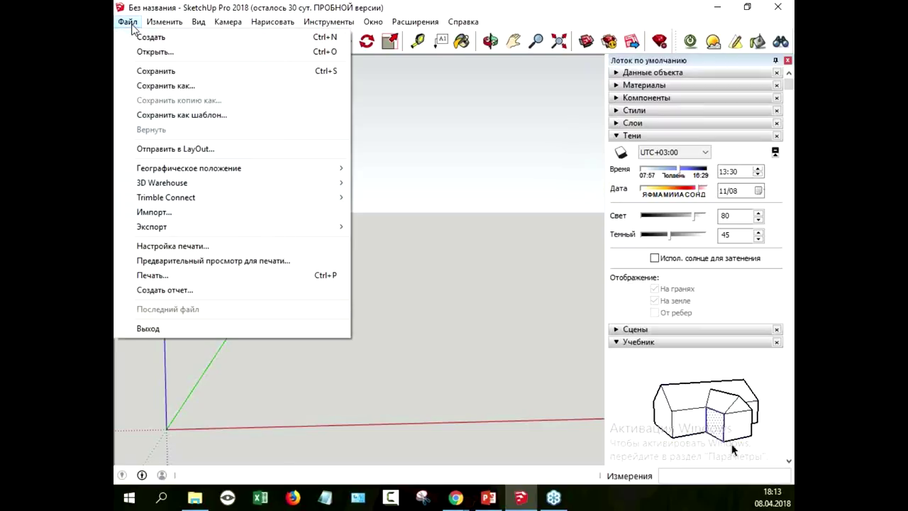
click(175, 211)
click(443, 361)
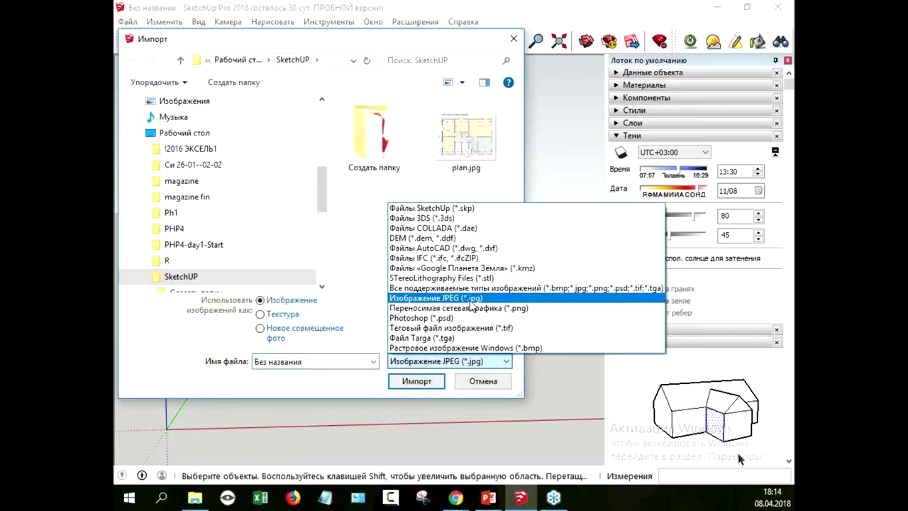
drag(688, 387, 667, 366)
click(667, 369)
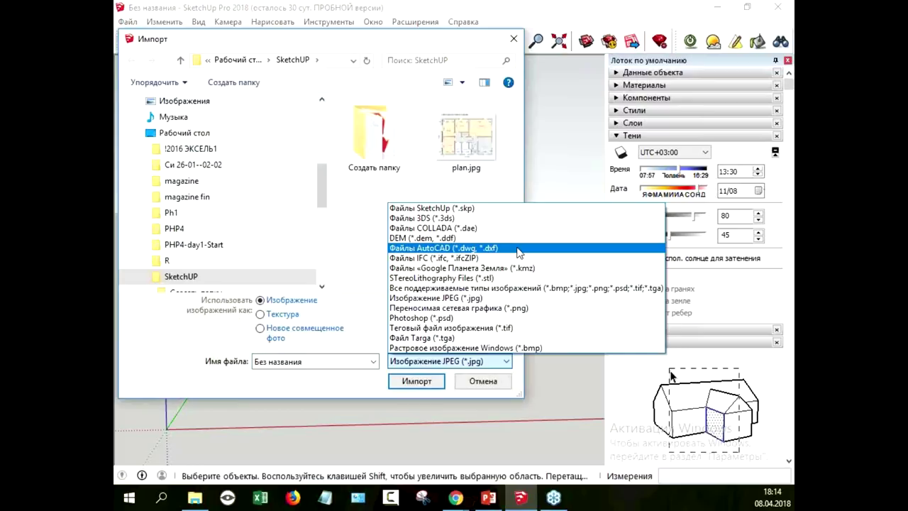
click(472, 299)
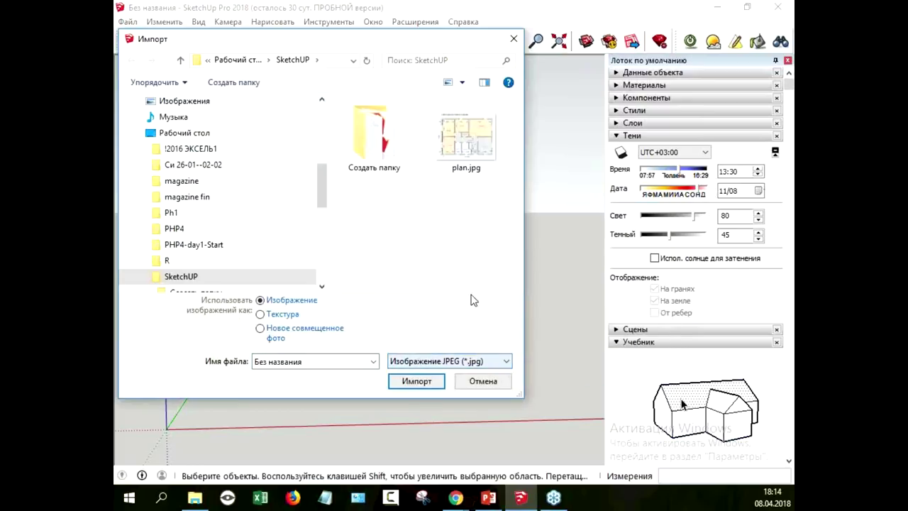
click(467, 132)
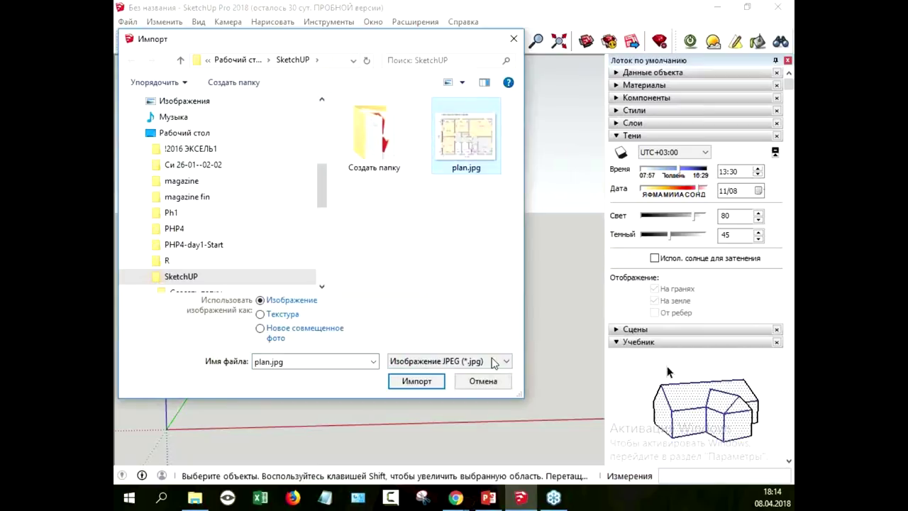
click(417, 380)
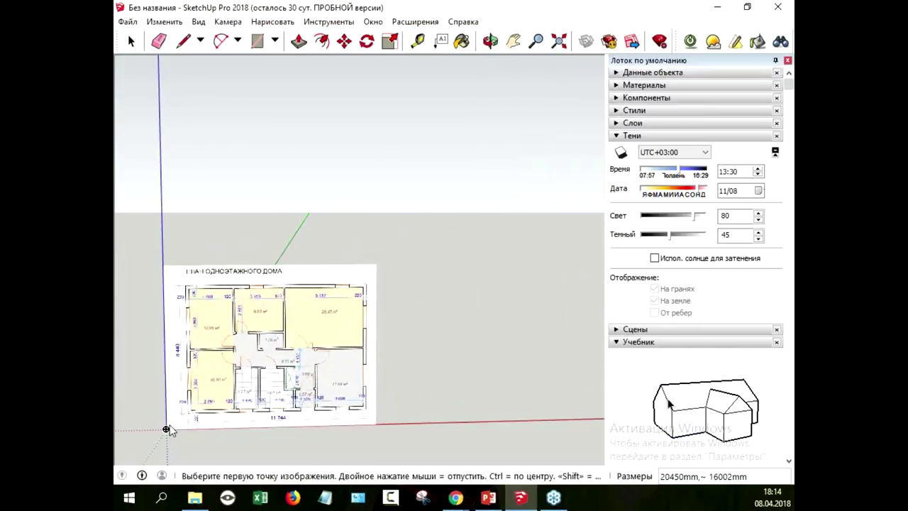
click(168, 427)
click(331, 365)
middle_drag(331, 366, 312, 355)
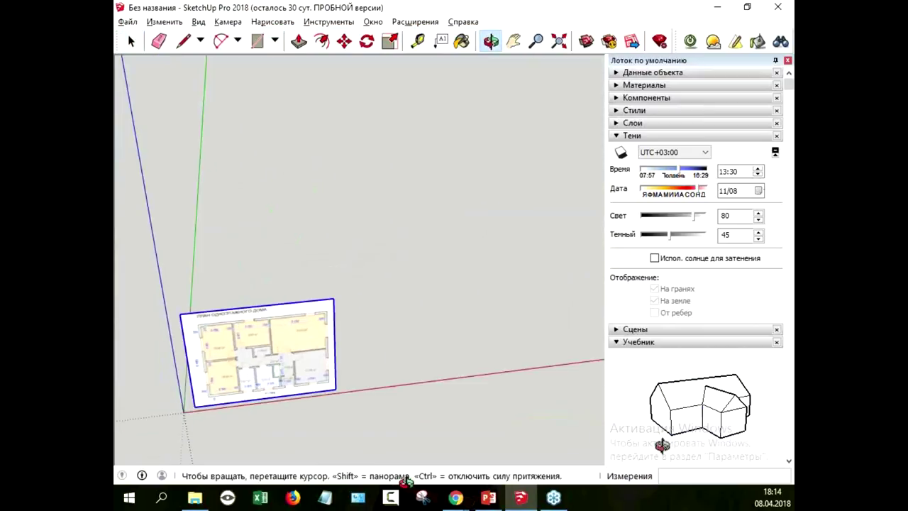
key(Delete)
Re-import plan.jpg and lay it flat at the origin at full size
click(128, 21)
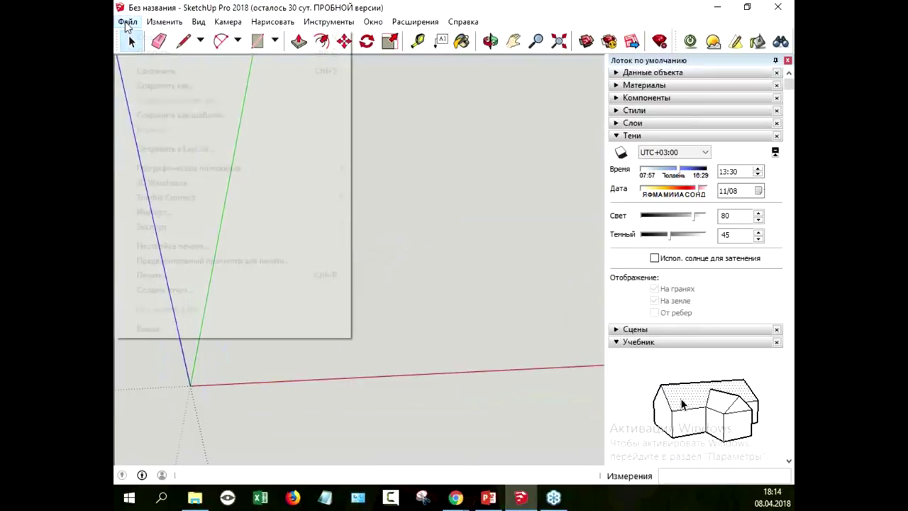
click(221, 209)
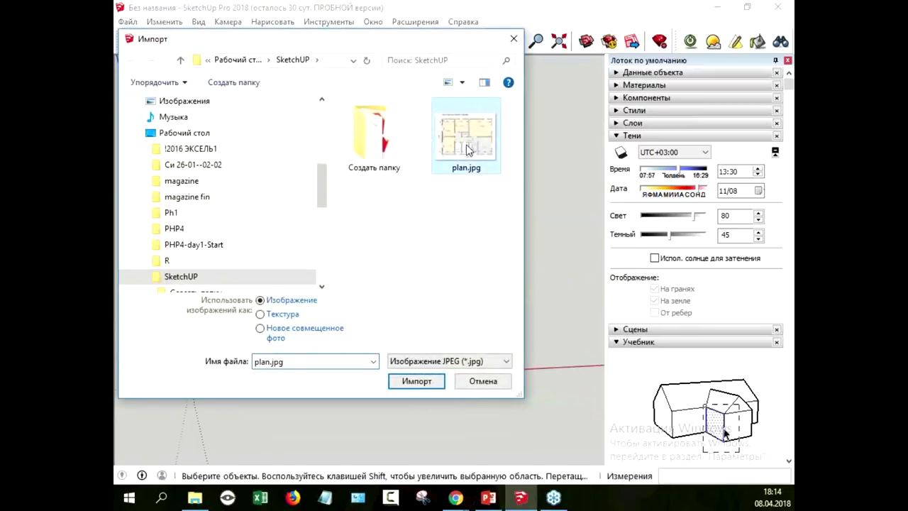
double_click(466, 144)
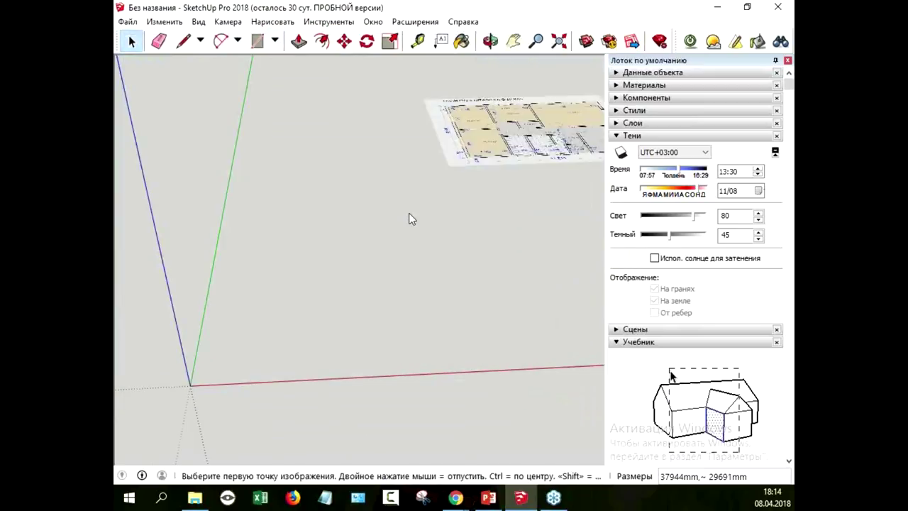
click(192, 383)
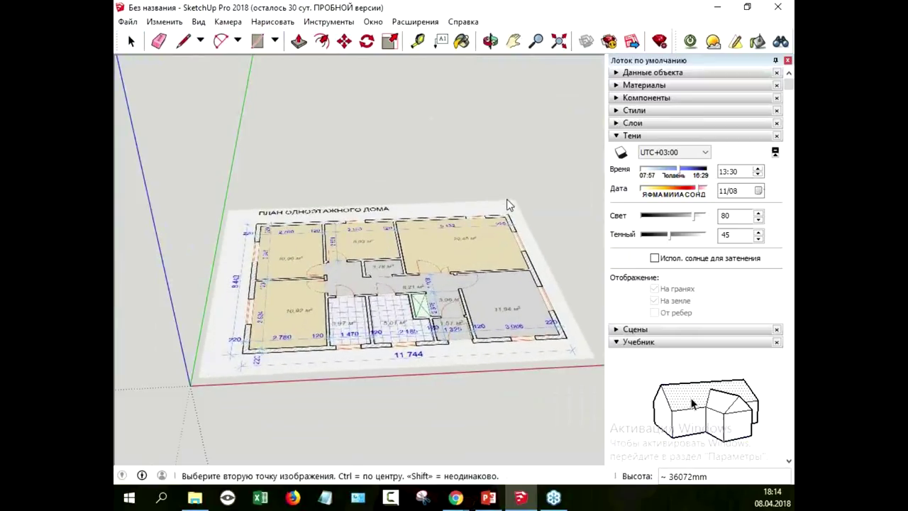
click(480, 206)
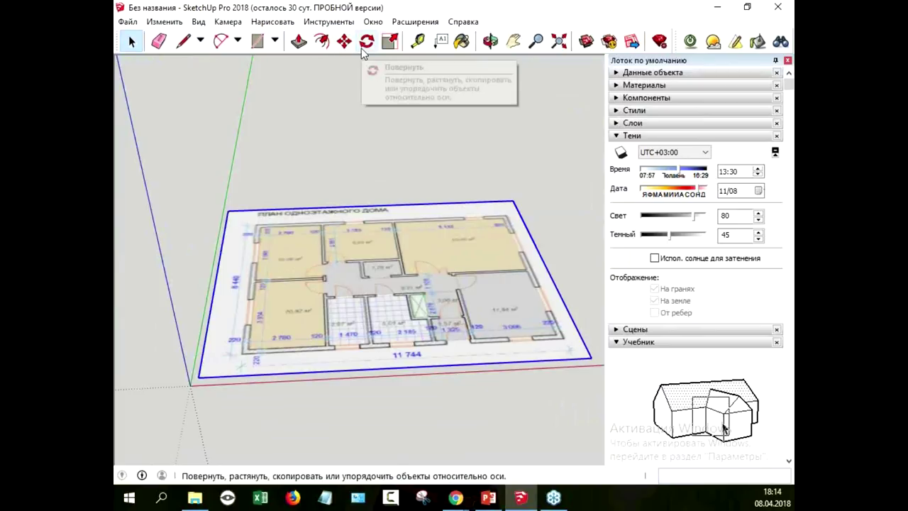
Orbit the view until the floor plan is seen almost straight down
click(487, 40)
drag(431, 167, 419, 288)
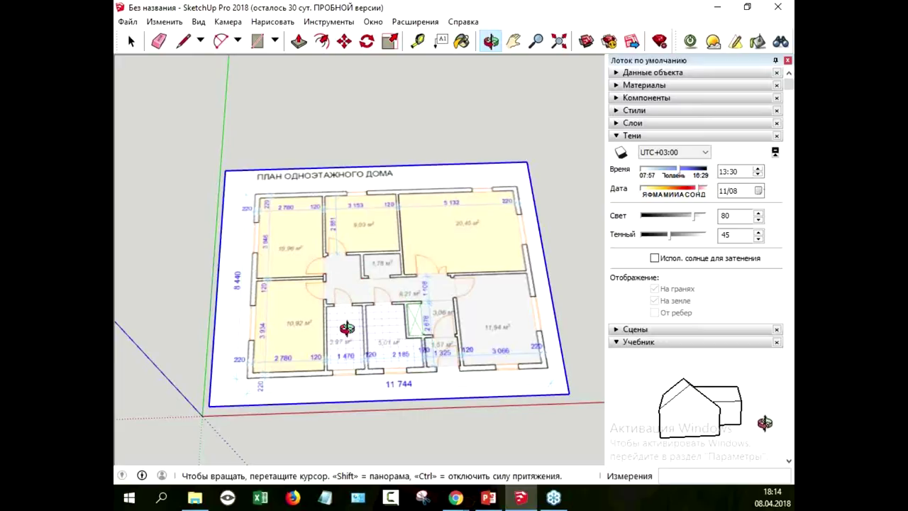
mouse_move(401, 386)
mouse_down()
mouse_move(416, 259)
mouse_move(425, 251)
mouse_up()
drag(439, 222, 391, 286)
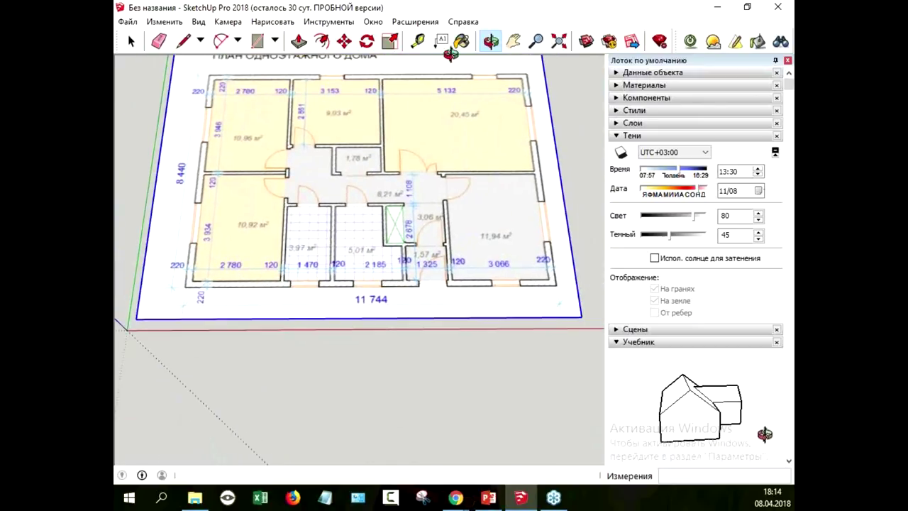
click(419, 43)
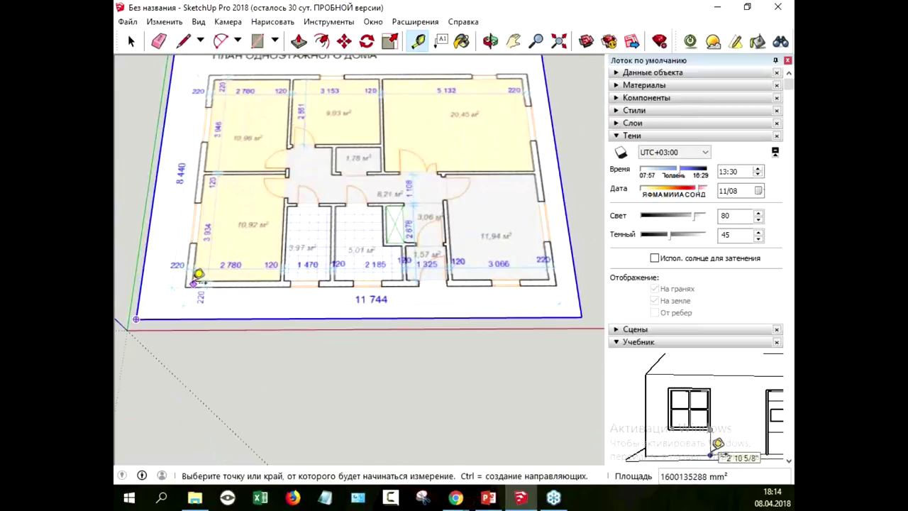
Measure the plan's bottom wall from lower-left to lower-right corner three times
click(192, 277)
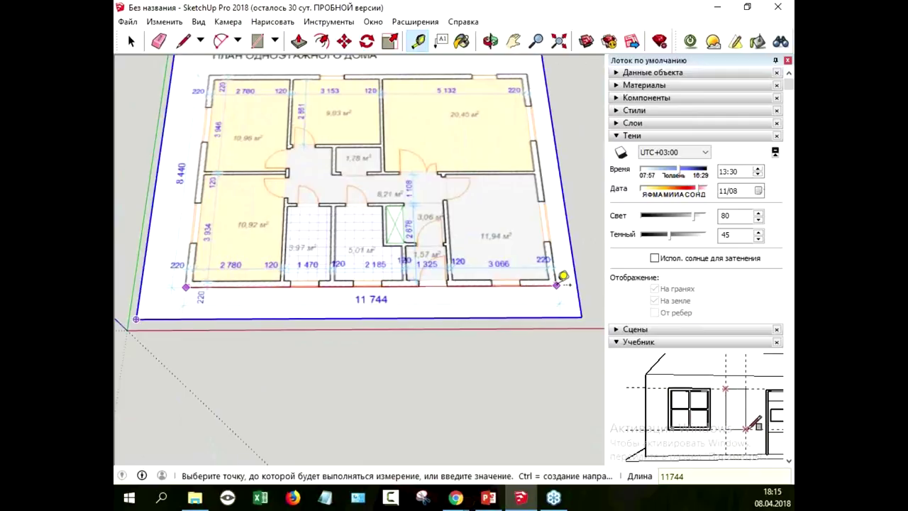
click(566, 283)
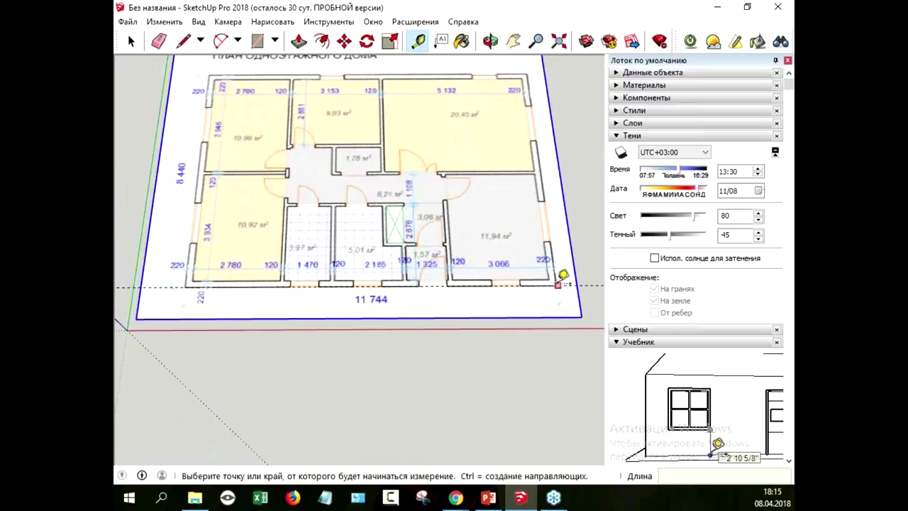
click(190, 285)
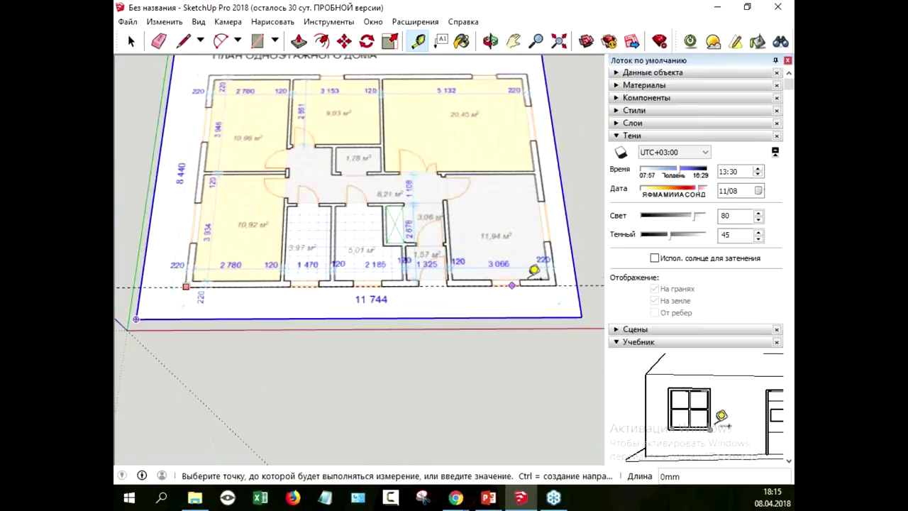
click(566, 282)
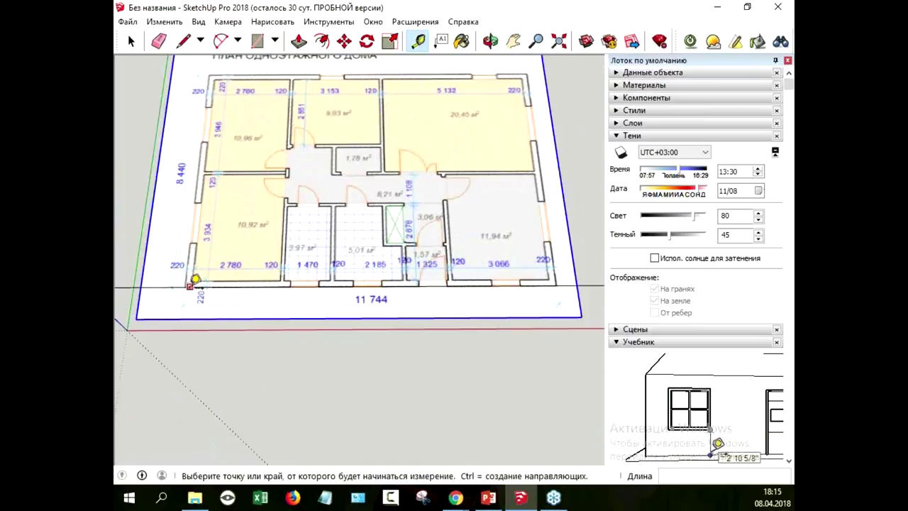
click(191, 278)
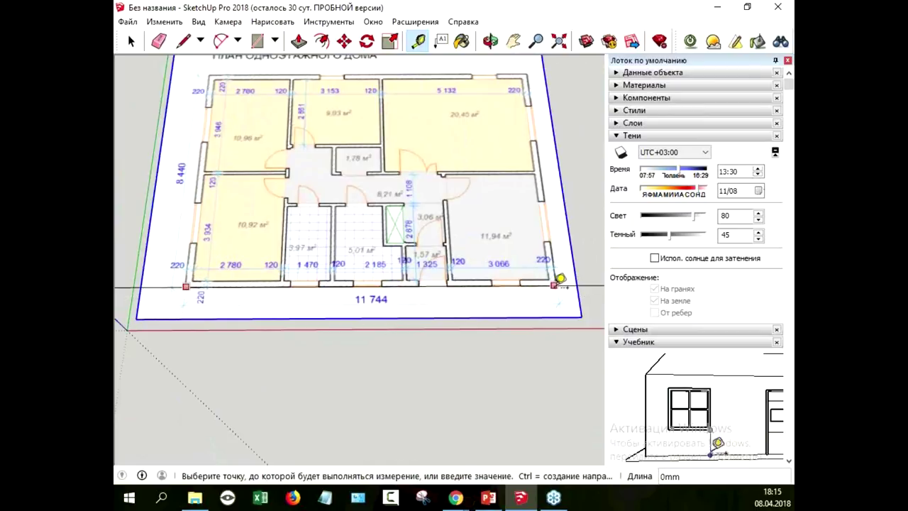
click(558, 284)
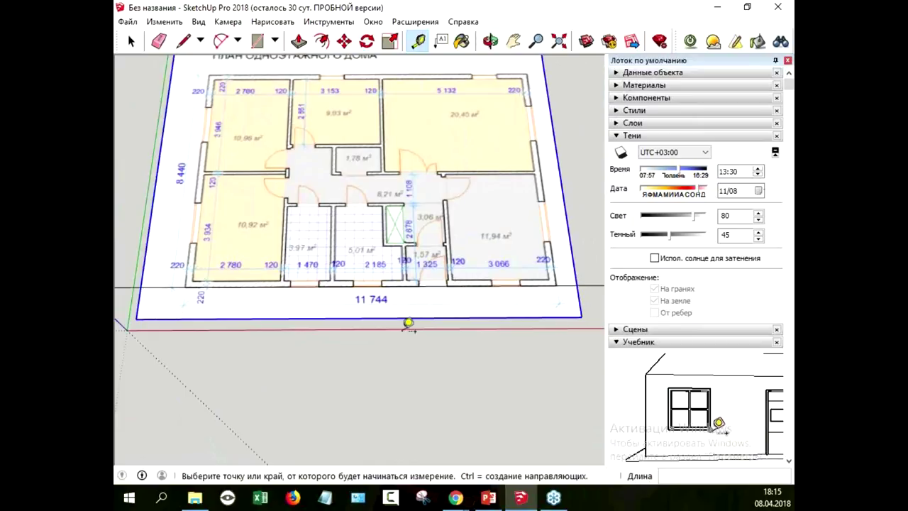
Orbit slightly and measure the bottom wall corner to corner again
click(344, 41)
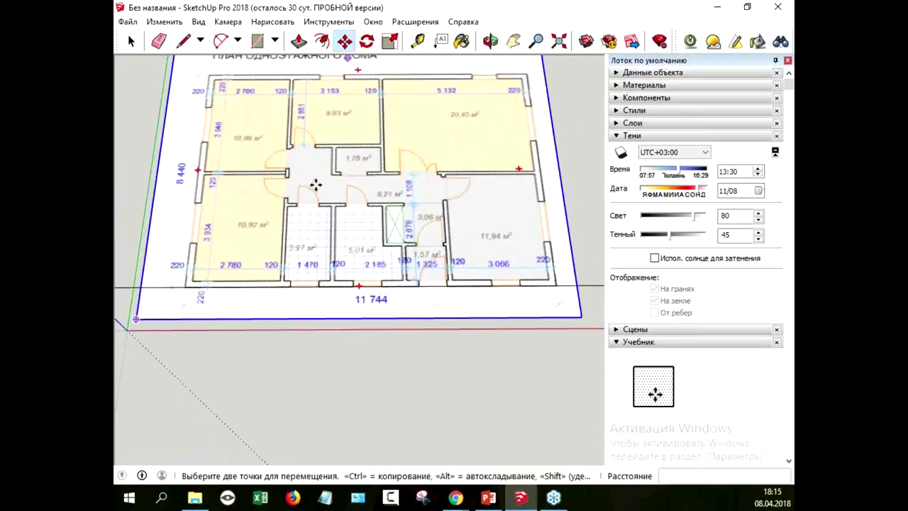
mouse_move(439, 349)
middle_down()
mouse_move(419, 360)
mouse_move(459, 408)
middle_up()
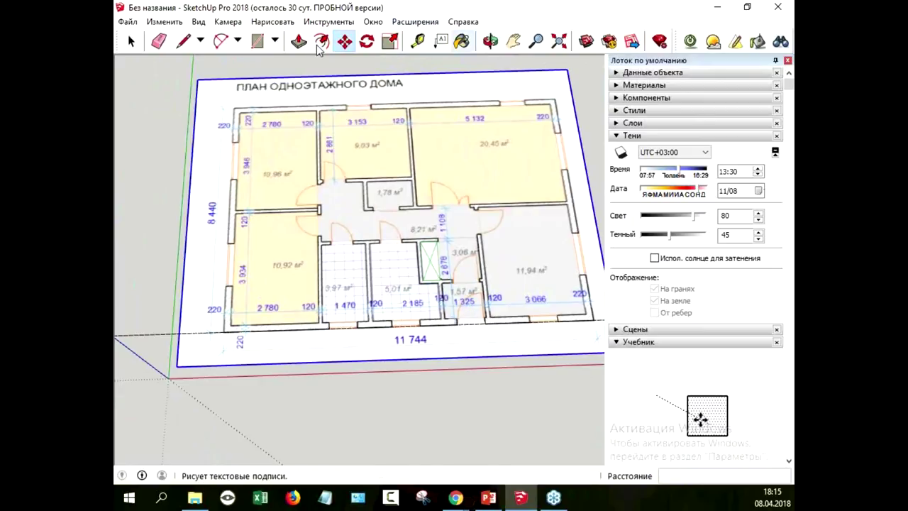
click(417, 41)
click(223, 332)
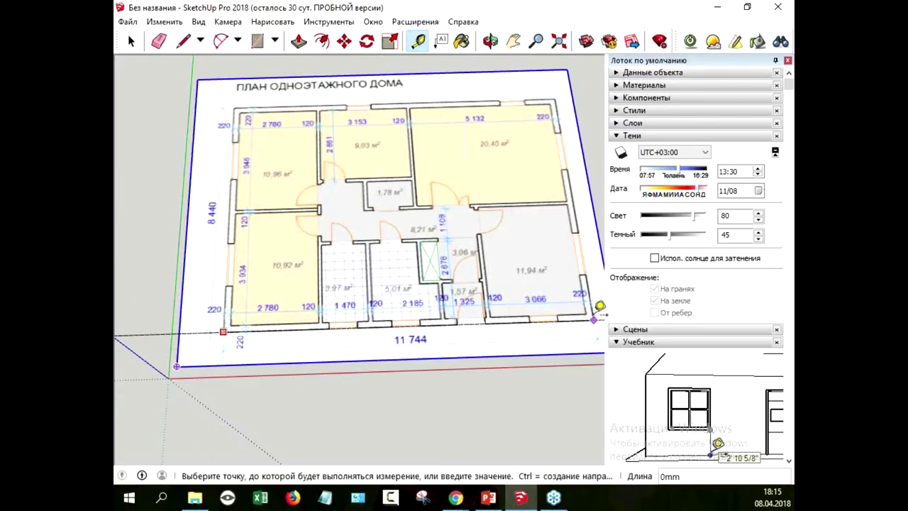
click(599, 311)
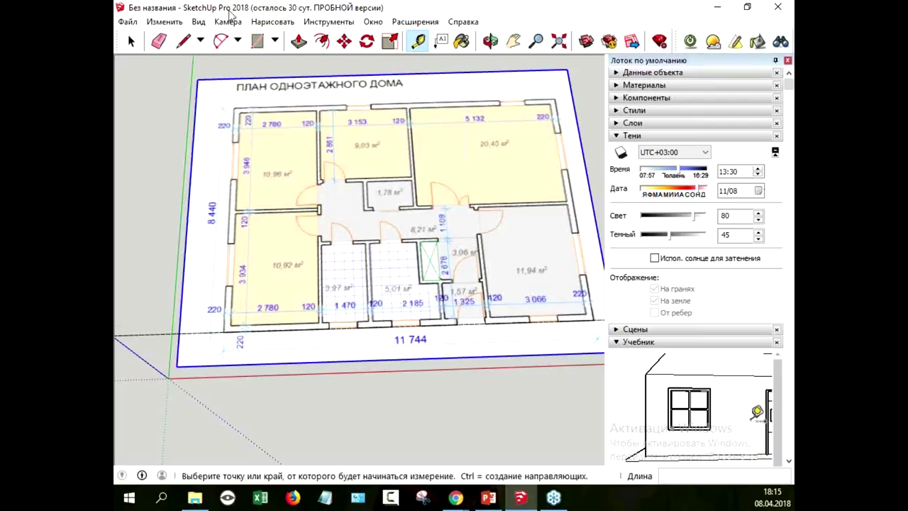
Deselect the plan image and re-measure the bottom wall, cancelling the last measurement
click(132, 41)
click(331, 404)
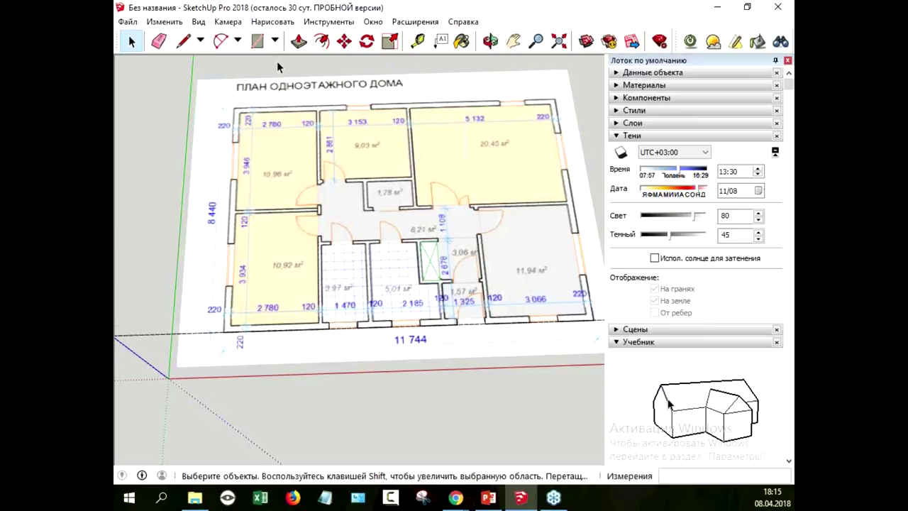
click(417, 41)
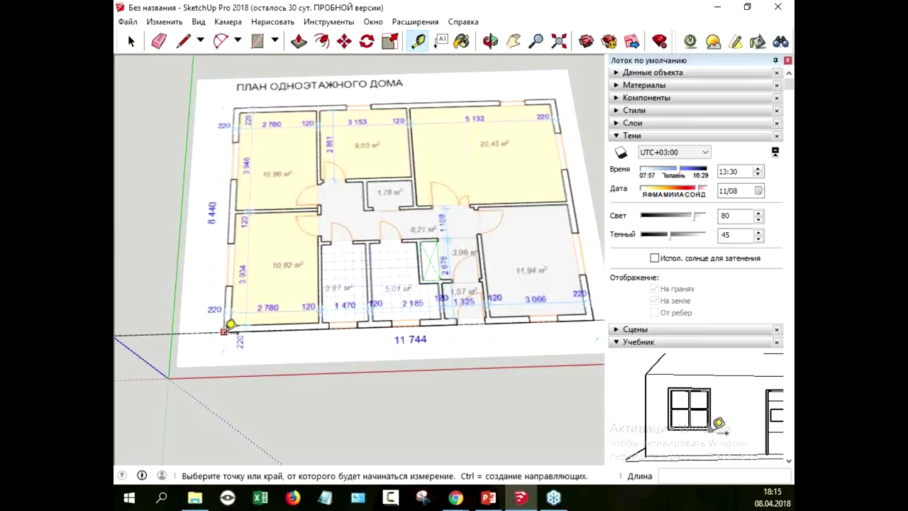
click(223, 331)
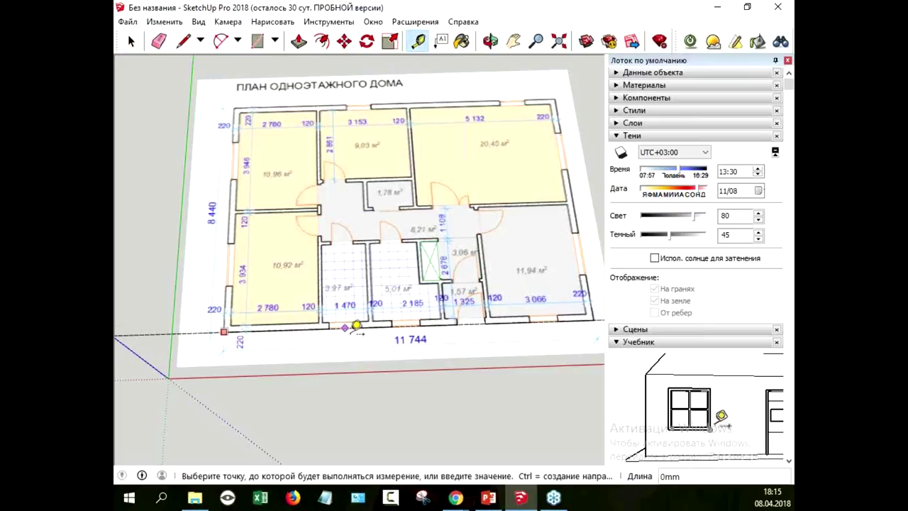
click(225, 328)
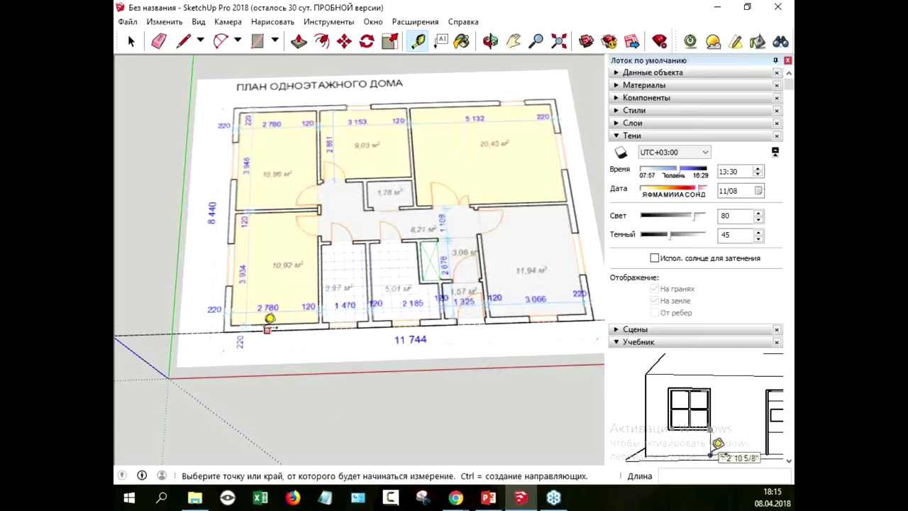
click(223, 331)
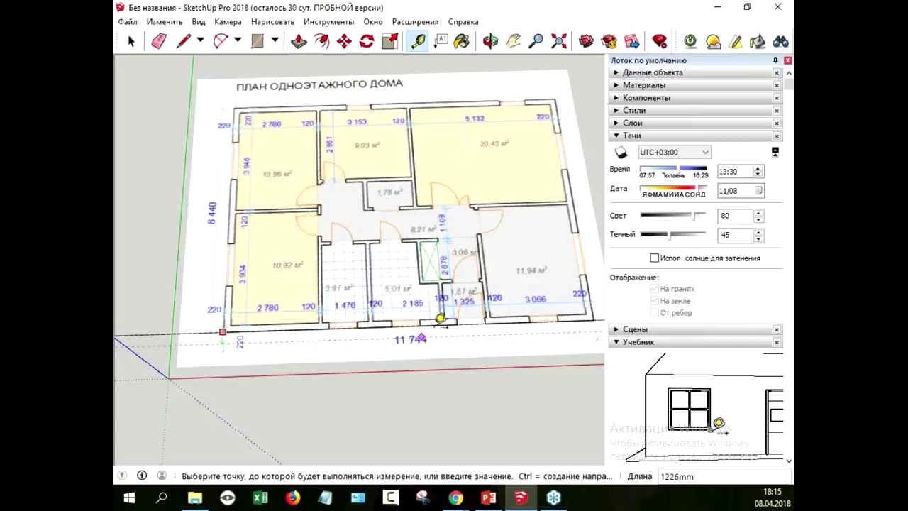
click(550, 339)
click(594, 320)
key(Escape)
Orbit and pan to an almost top-down view of the plan
mouse_move(486, 393)
middle_down()
mouse_move(580, 243)
mouse_move(515, 324)
mouse_move(589, 391)
middle_up()
mouse_move(580, 306)
middle_down()
mouse_move(558, 319)
mouse_move(197, 310)
middle_up()
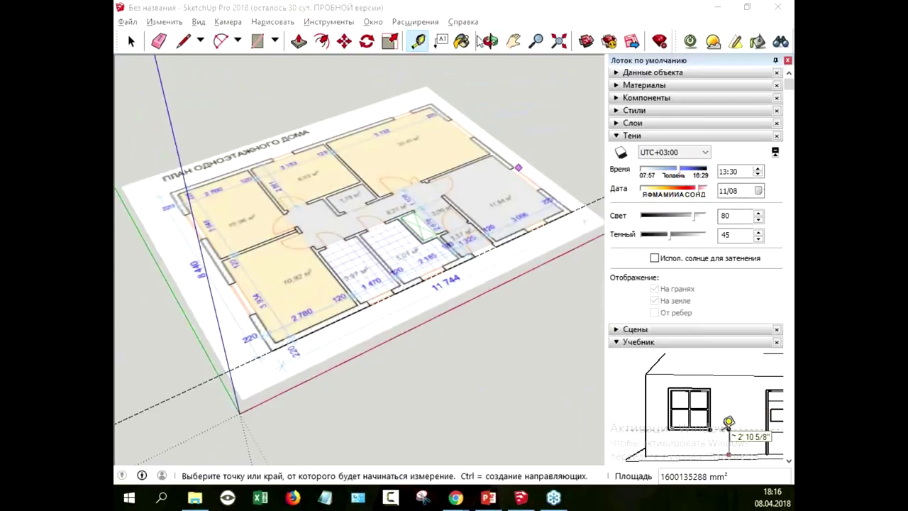
click(486, 41)
mouse_move(502, 430)
mouse_down()
mouse_move(444, 410)
mouse_move(461, 397)
mouse_up()
click(513, 41)
drag(451, 274, 466, 270)
Take several Tape Measure readings along and below the plan's bottom edge
key(t)
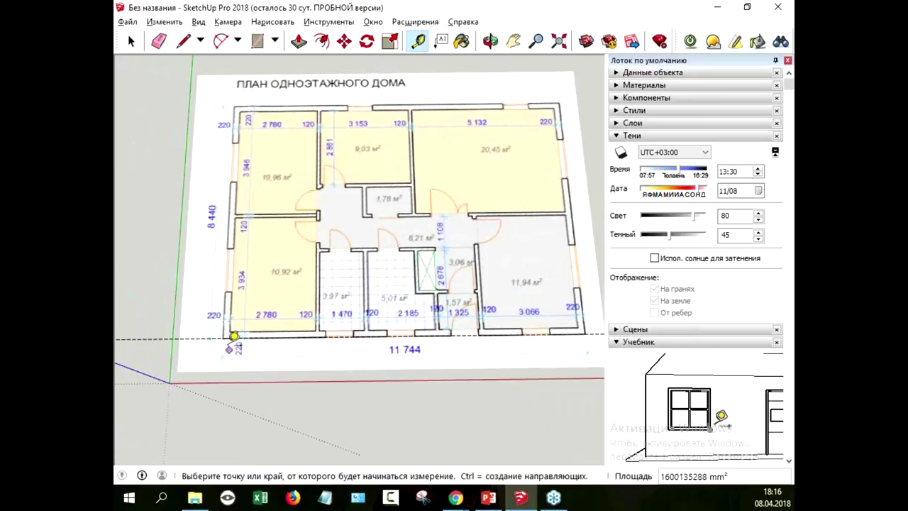
click(223, 338)
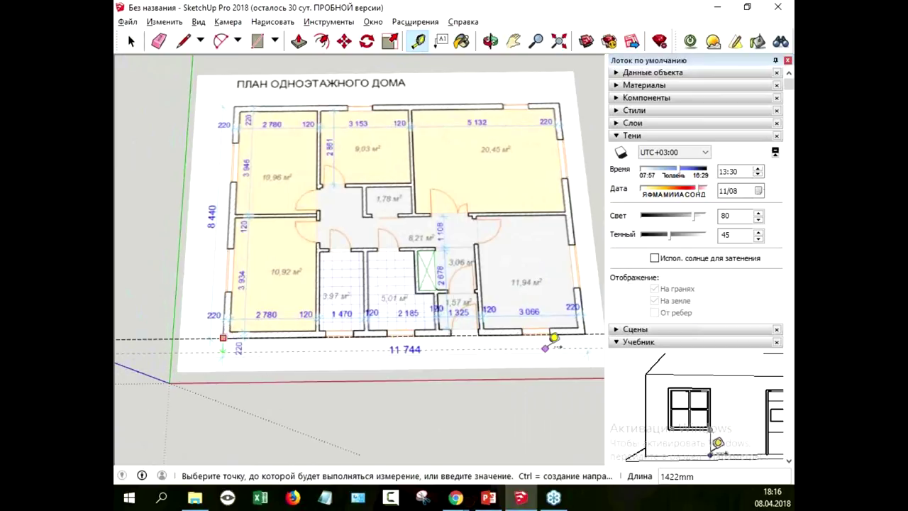
click(585, 333)
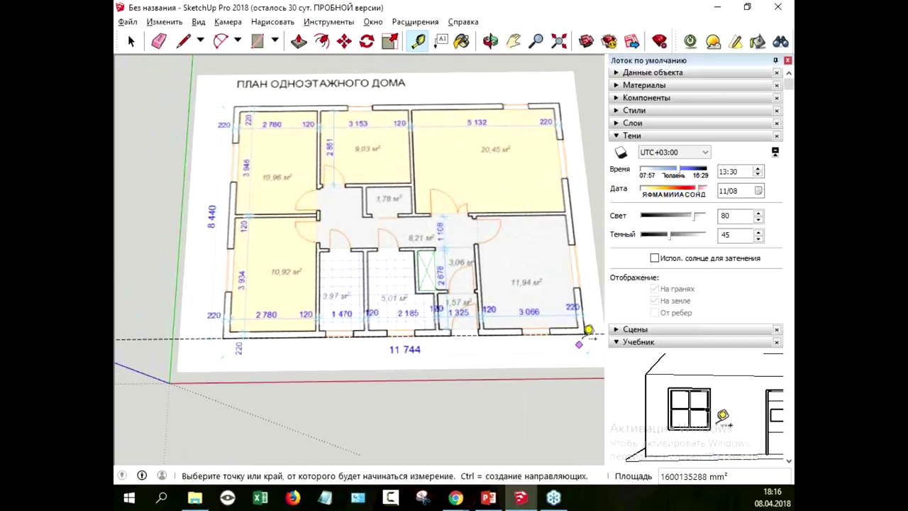
click(586, 331)
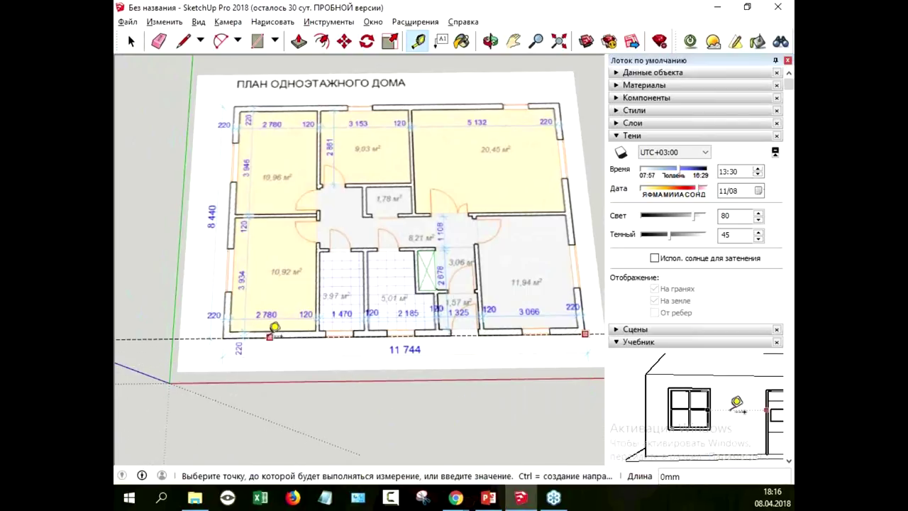
click(234, 330)
click(193, 414)
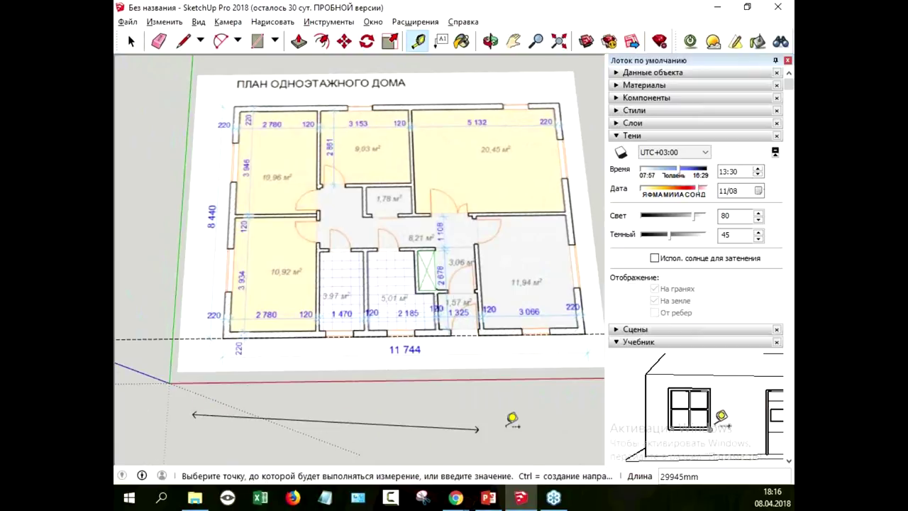
click(576, 410)
click(576, 410)
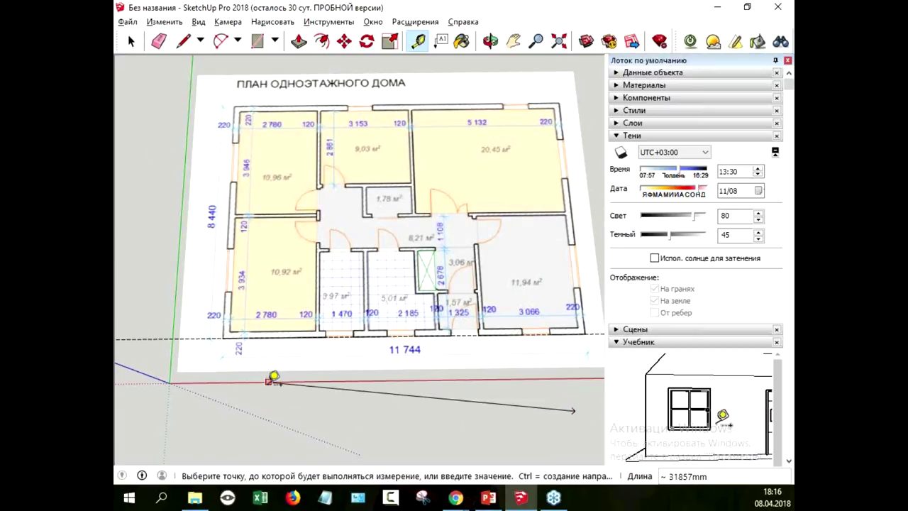
click(217, 403)
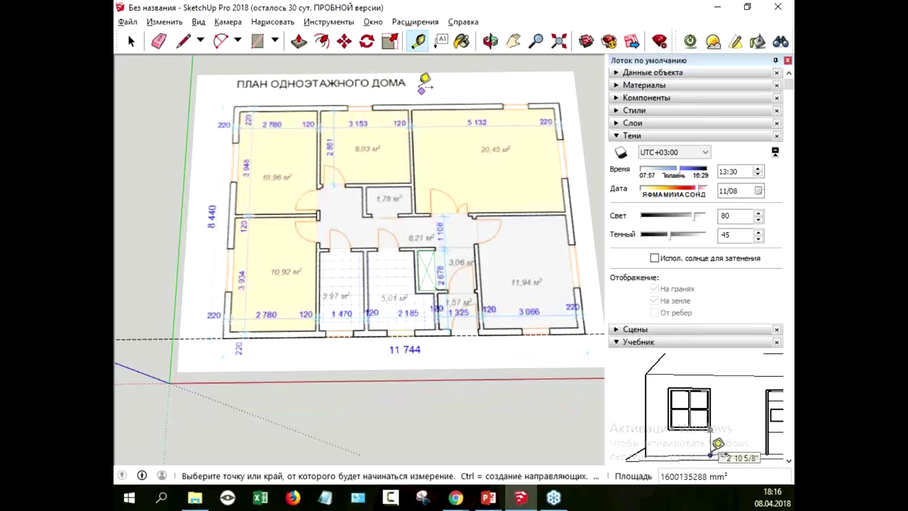
Re-measure the bottom edge from lower-left to lower-right corner, reading 9241mm
click(131, 41)
click(419, 53)
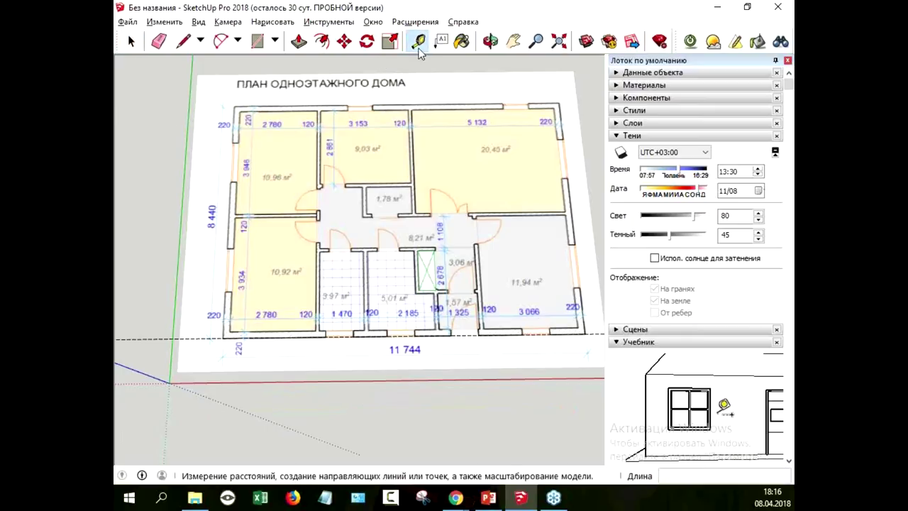
click(224, 337)
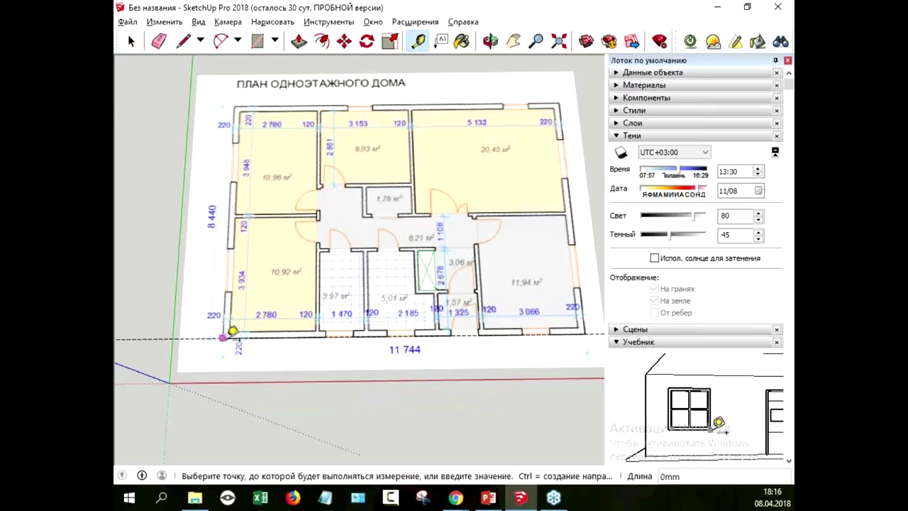
click(233, 330)
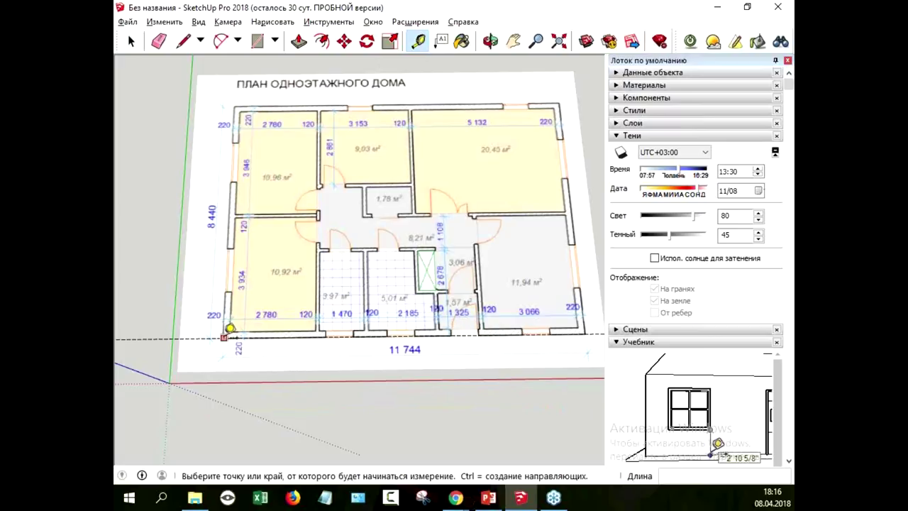
click(223, 338)
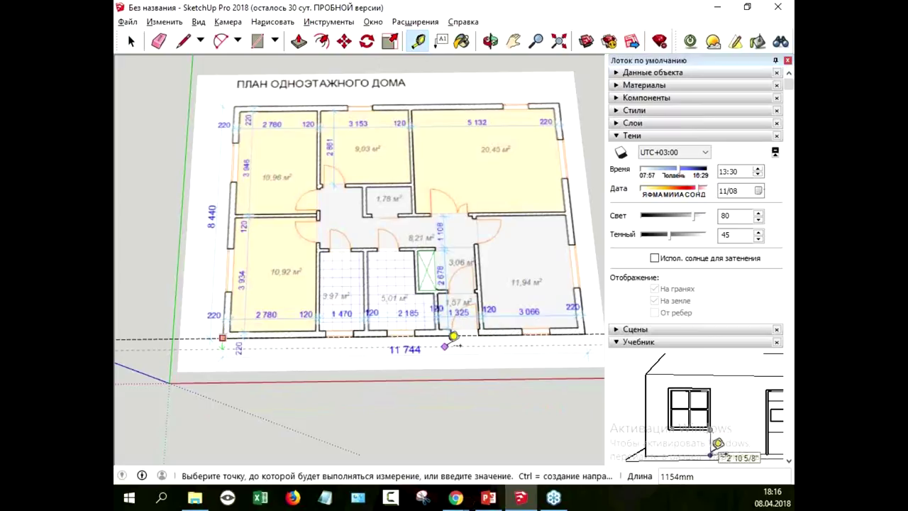
click(589, 333)
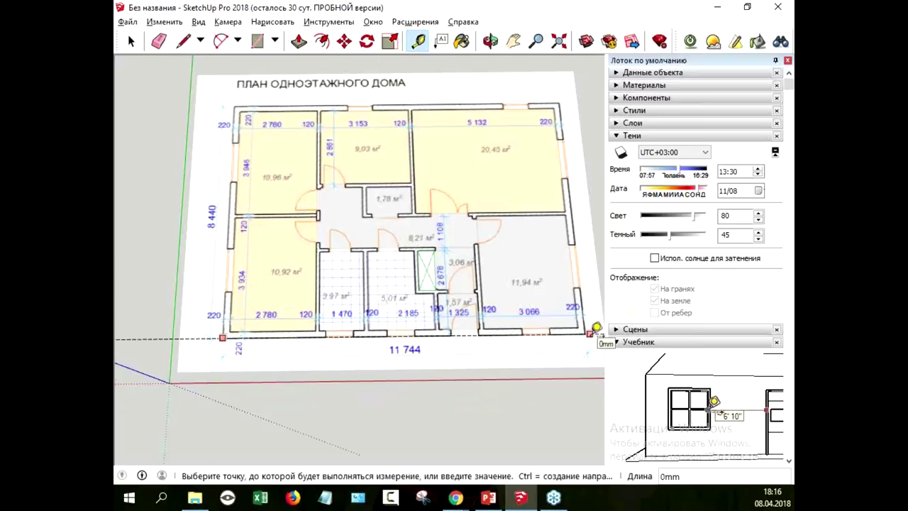
Open the Instructor's online help for measuring distances, then minimize the browser
scroll(669, 158, down, 5)
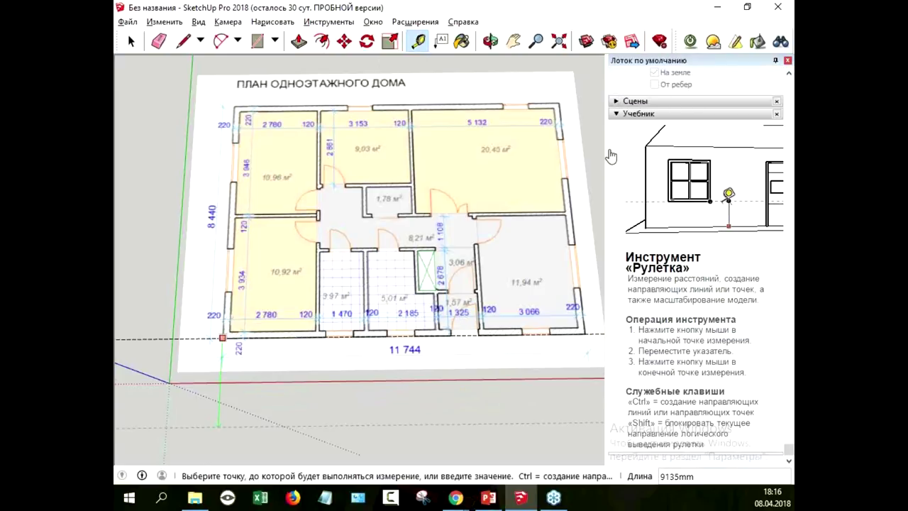
click(631, 186)
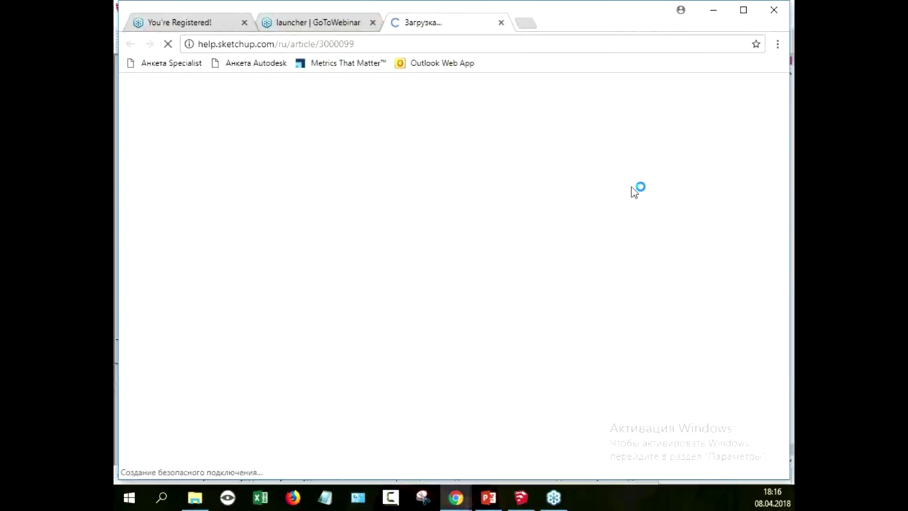
click(713, 10)
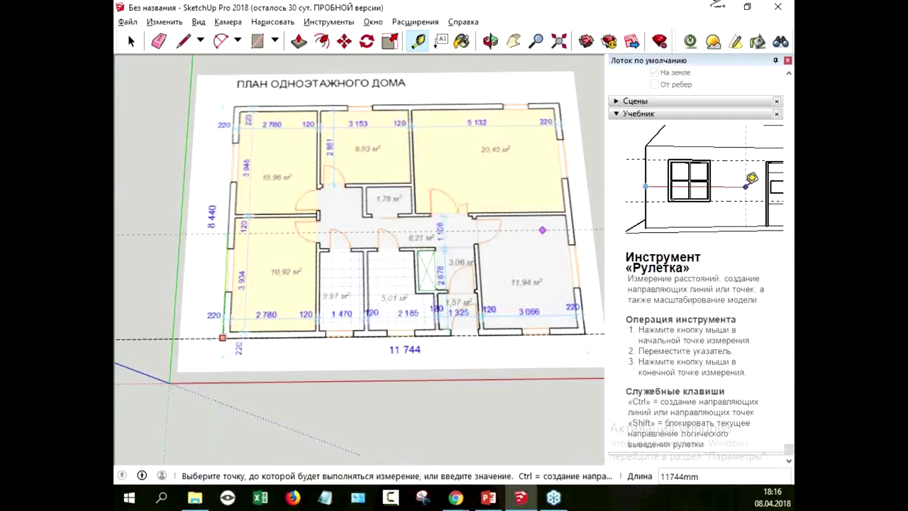
Fix a guide line below the plan and dismiss its context menu
click(543, 422)
right_click(543, 422)
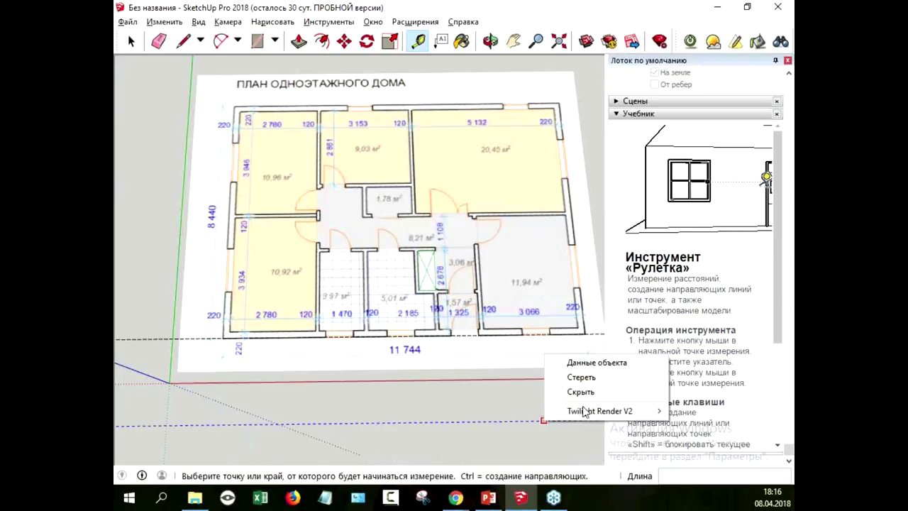
click(409, 401)
mouse_move(543, 437)
middle_down()
mouse_move(543, 374)
mouse_move(570, 345)
middle_up()
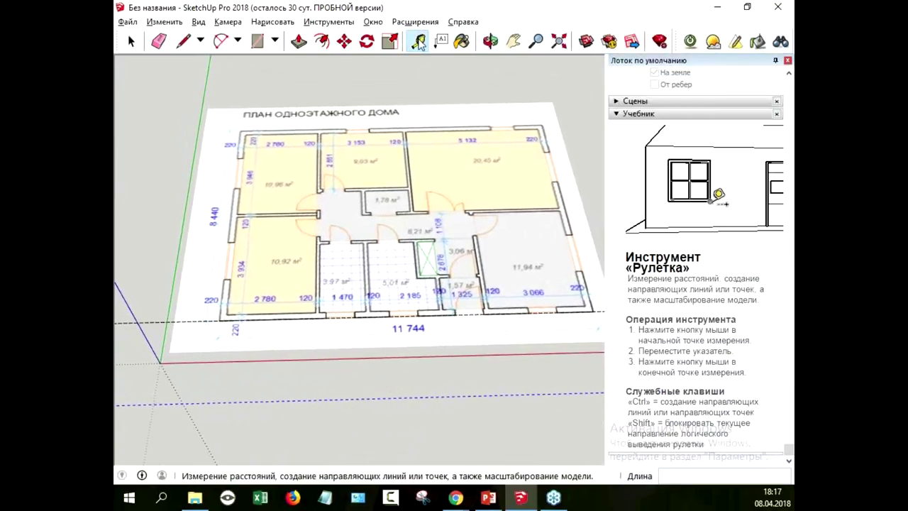
Measure across the plan and leave a guide line along its bottom edge
click(285, 388)
click(554, 370)
click(565, 372)
click(206, 241)
click(215, 320)
click(574, 311)
click(574, 310)
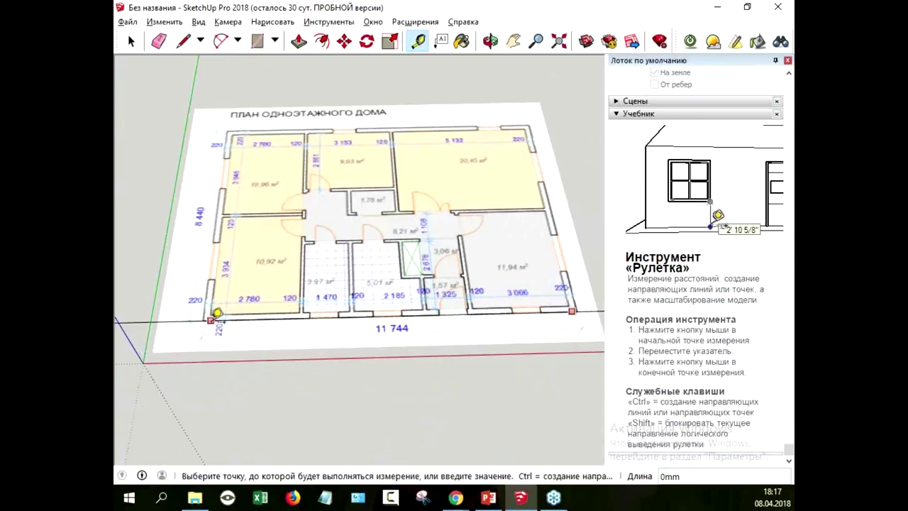
click(220, 344)
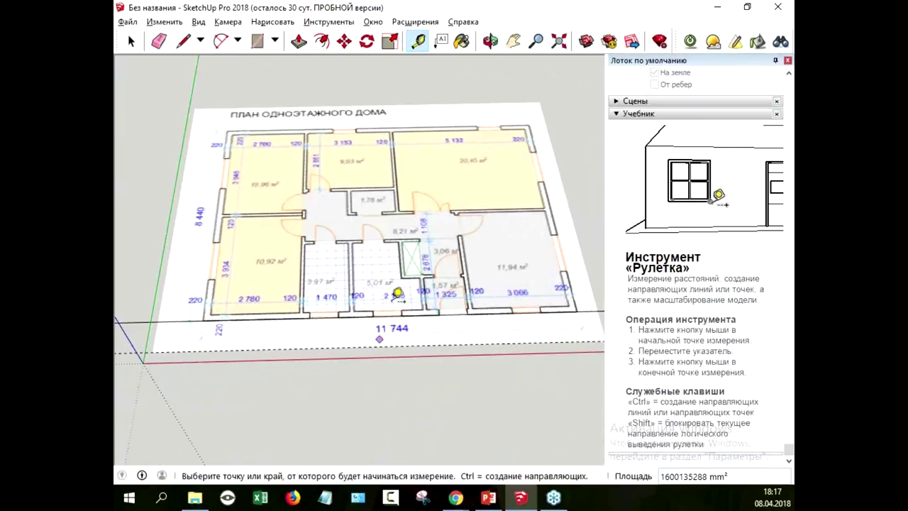
middle_drag(397, 293, 399, 205)
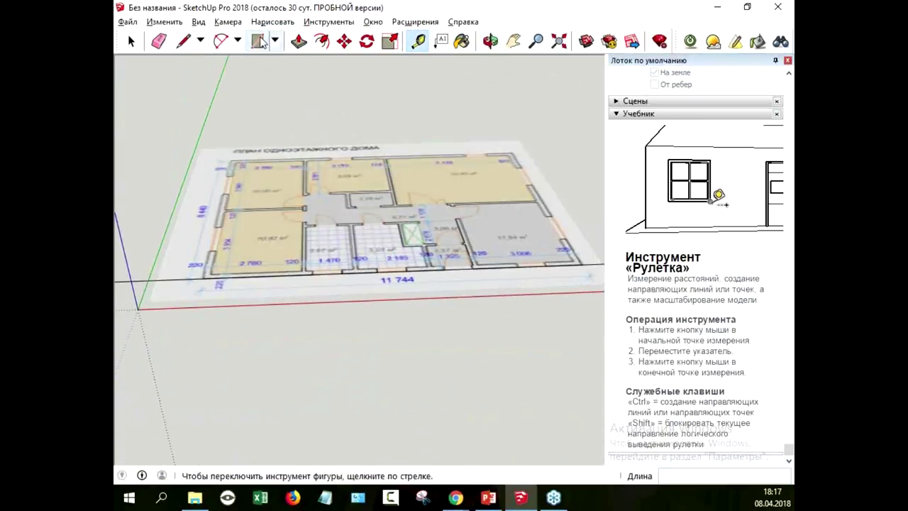
Draw a test rectangle on the plan, undo it, and cancel a second one
click(258, 41)
click(286, 227)
click(425, 331)
key(ctrl+z)
middle_drag(497, 358, 470, 477)
click(574, 359)
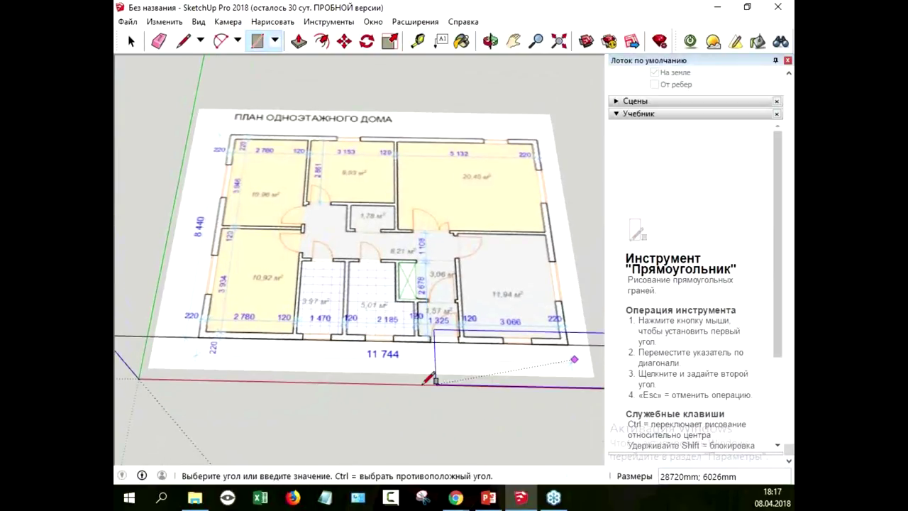
key(Escape)
click(418, 41)
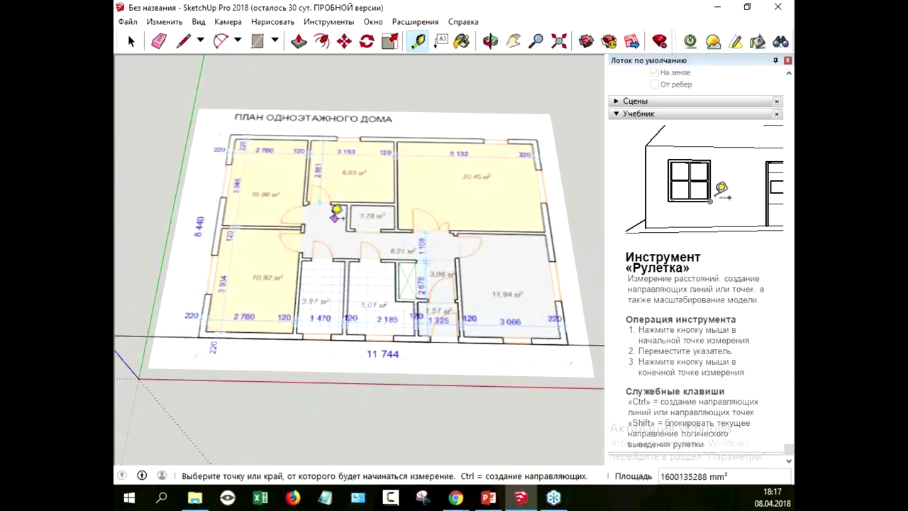
Measure the bottom wall corner to corner, enter 11744 and confirm resizing the model
click(198, 336)
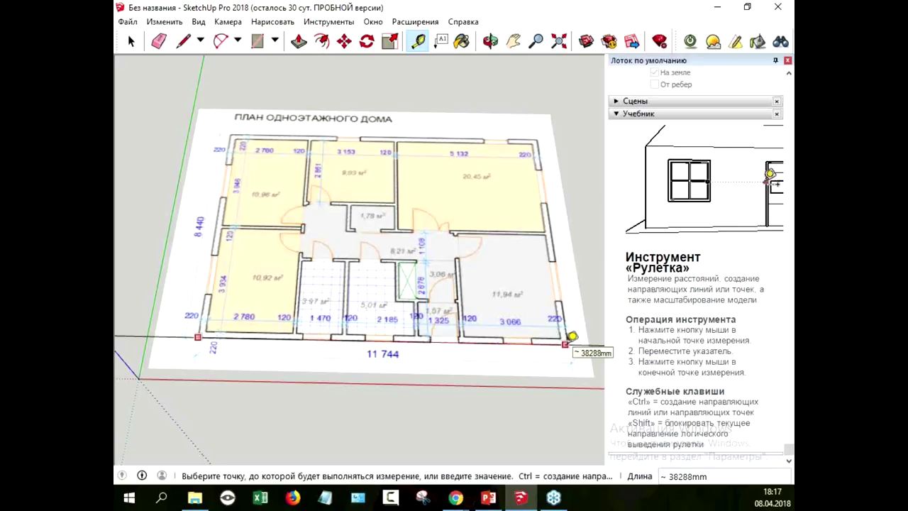
click(568, 342)
click(567, 344)
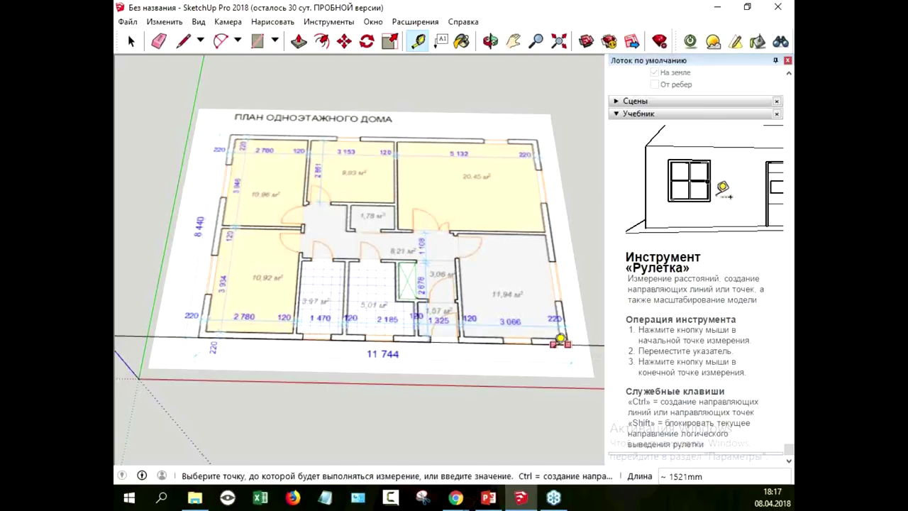
click(205, 332)
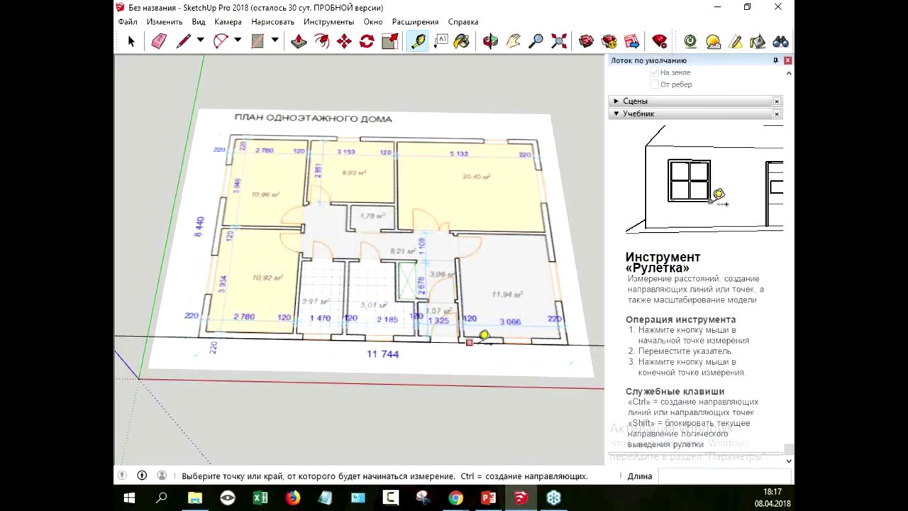
click(568, 344)
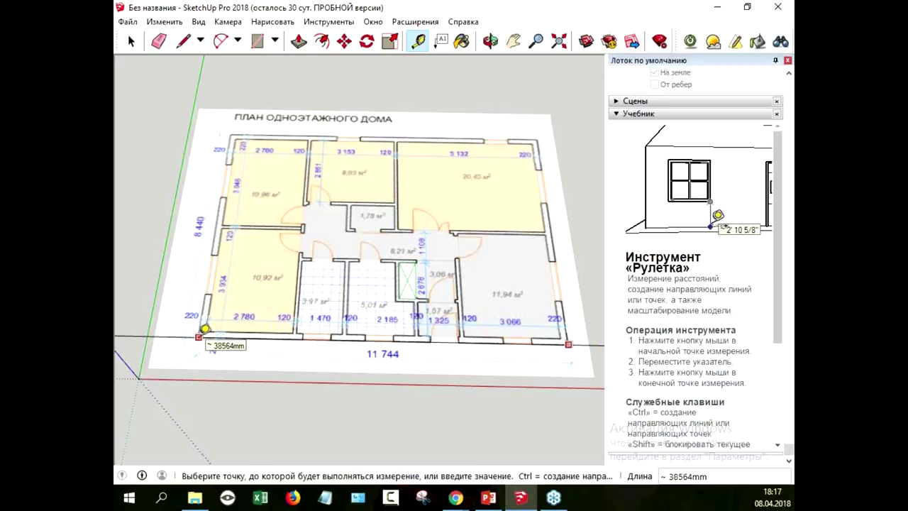
click(204, 328)
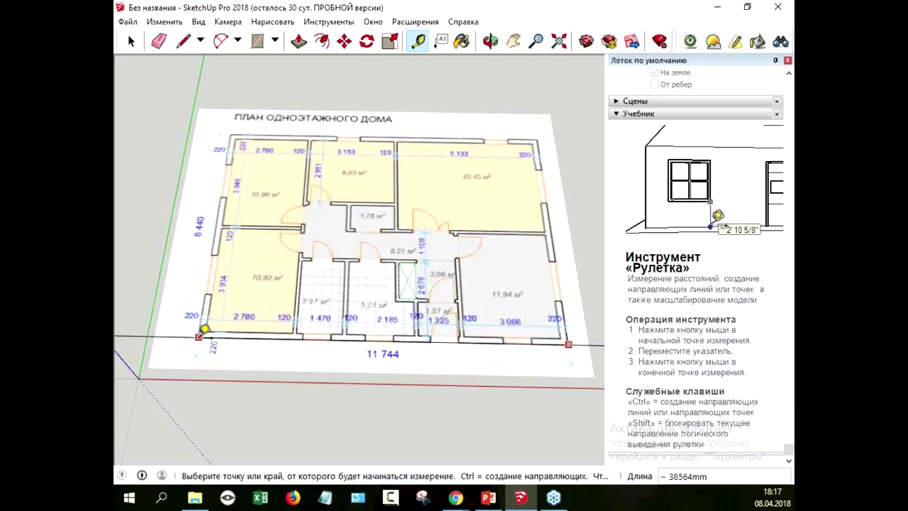
text(11744)
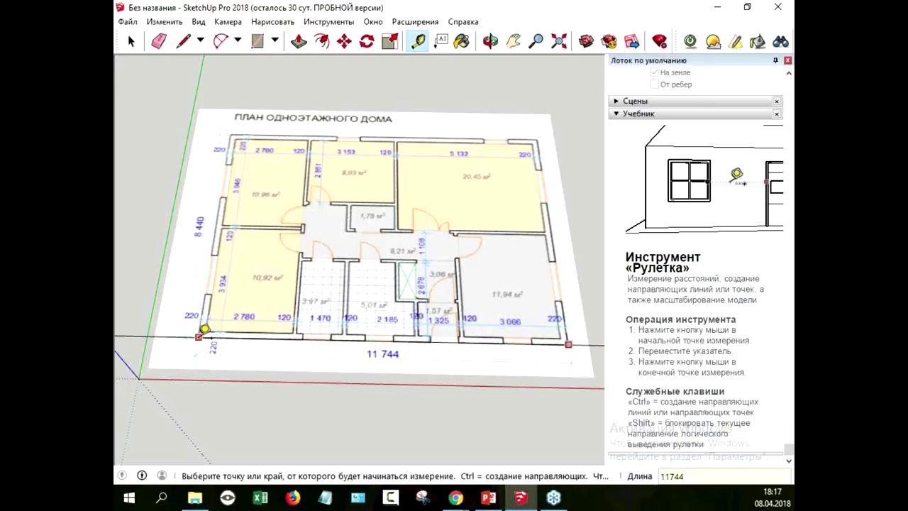
key(Return)
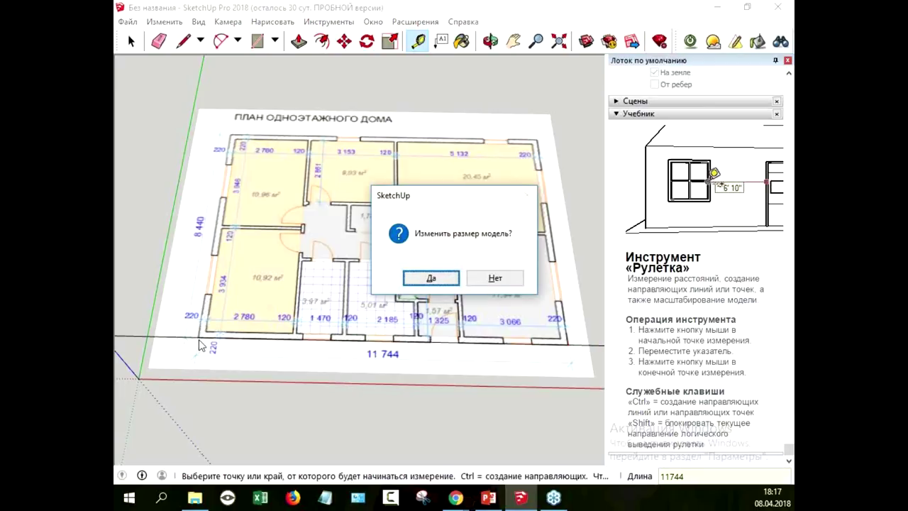
key(Return)
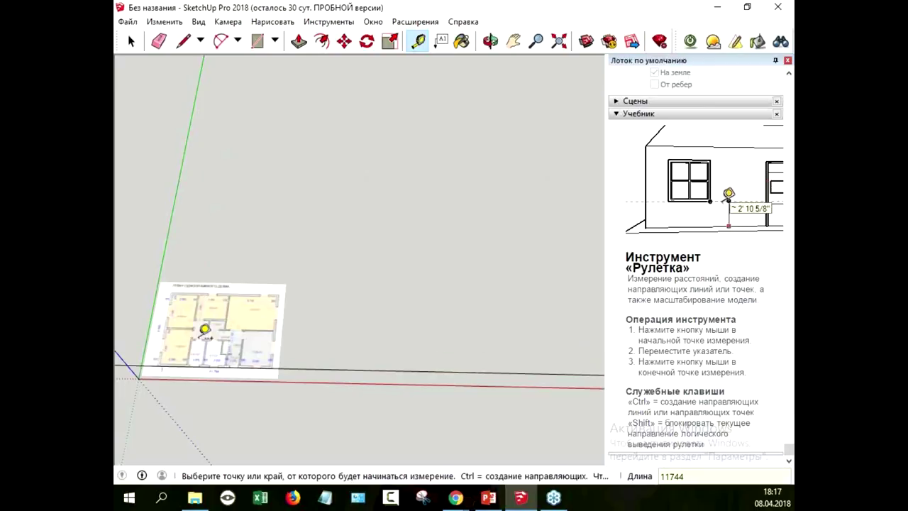
Bring the resized plan back into view, re-measure its bottom wall and place a guide below
middle_drag(416, 249, 423, 151)
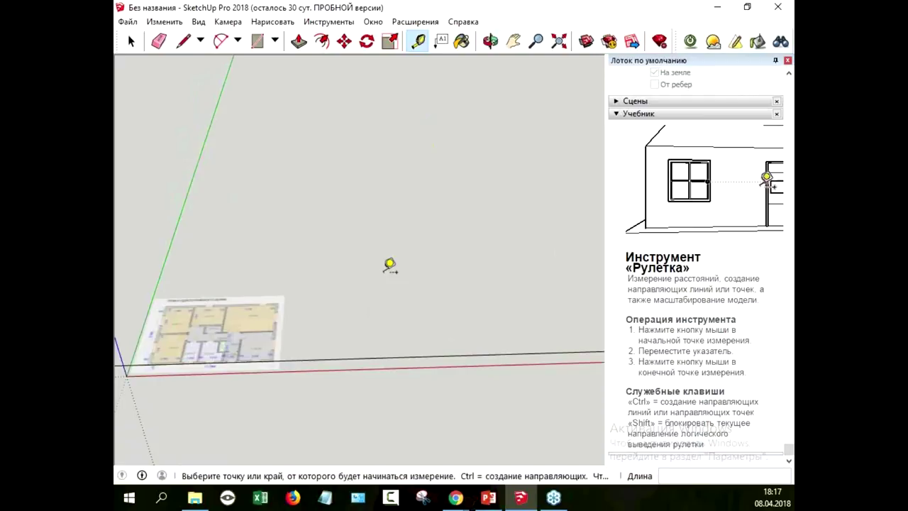
middle_drag(316, 194, 422, 202)
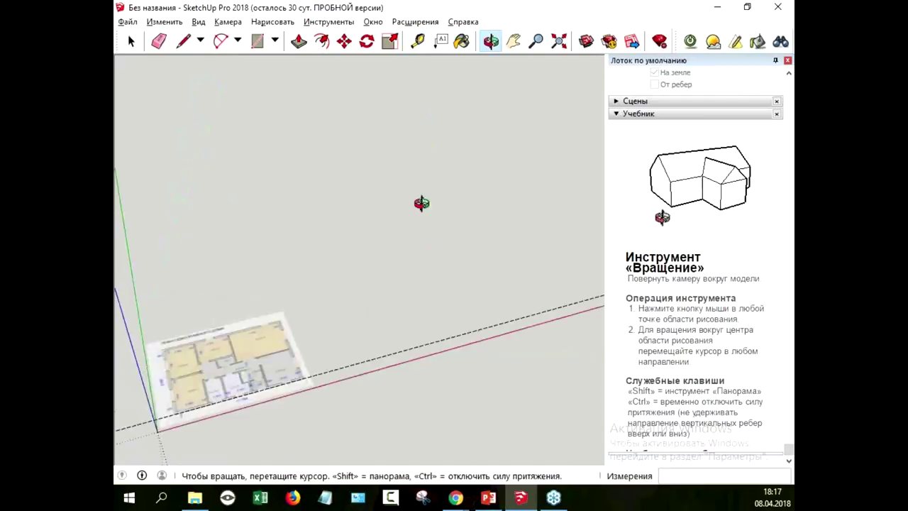
mouse_move(357, 273)
middle_down()
mouse_move(337, 254)
mouse_move(577, 158)
mouse_move(490, 192)
mouse_move(532, 187)
mouse_move(517, 203)
mouse_move(537, 175)
mouse_move(487, 130)
mouse_move(556, 204)
mouse_move(497, 111)
mouse_move(531, 114)
mouse_move(545, 159)
middle_up()
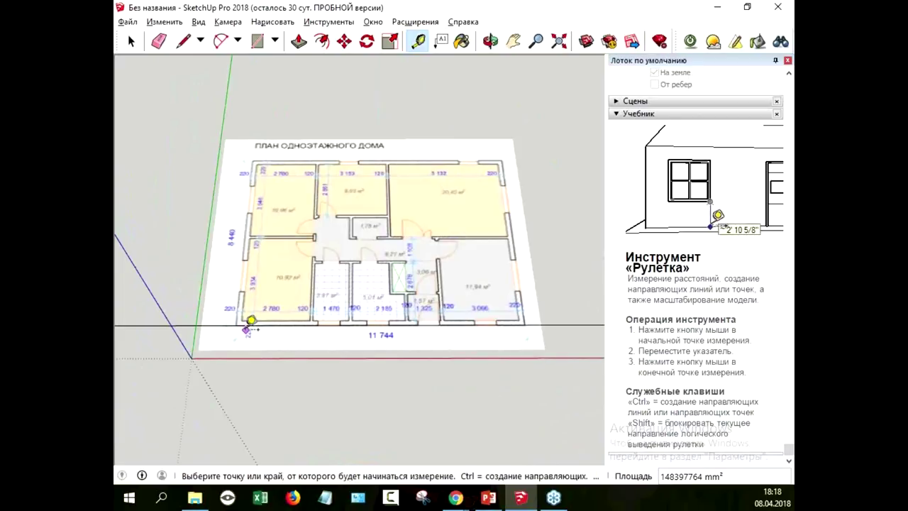
click(236, 325)
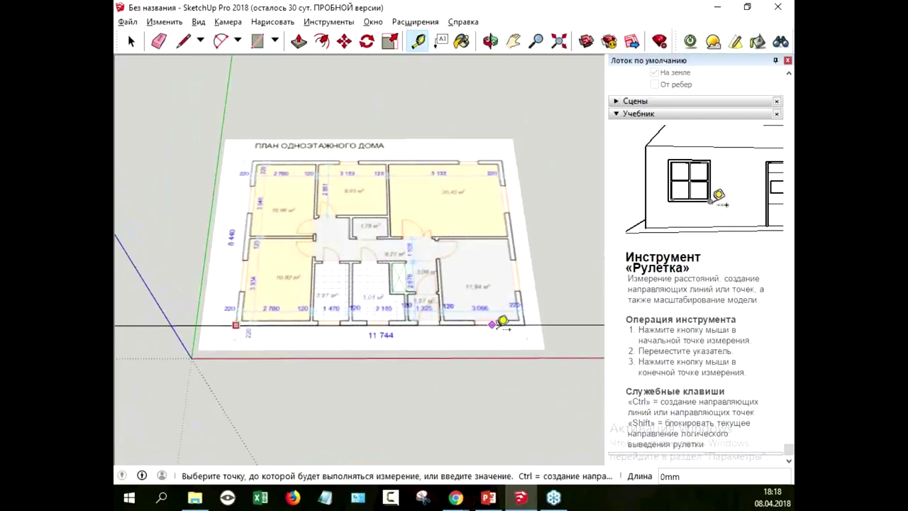
click(525, 325)
click(525, 324)
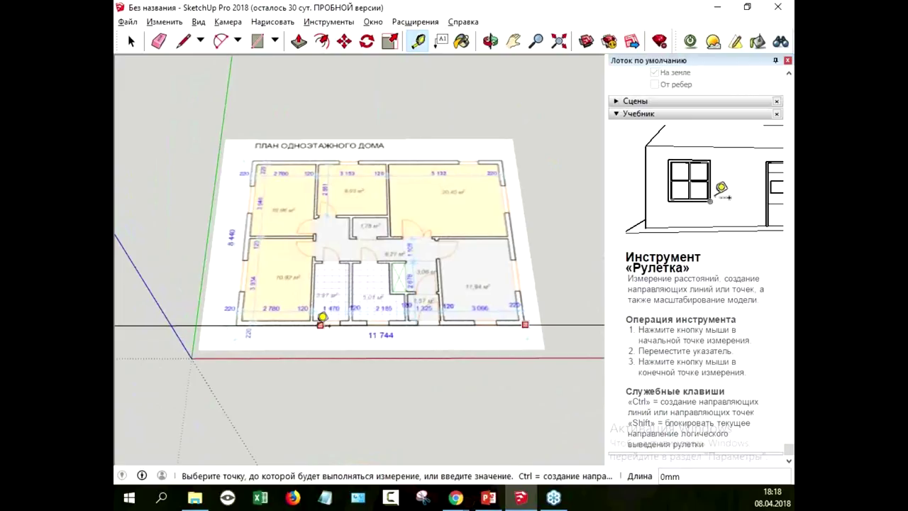
click(238, 323)
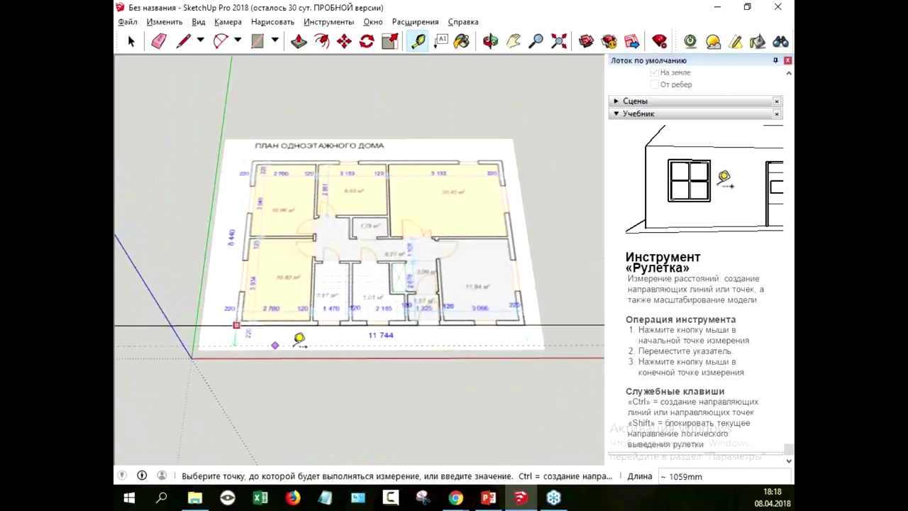
click(529, 322)
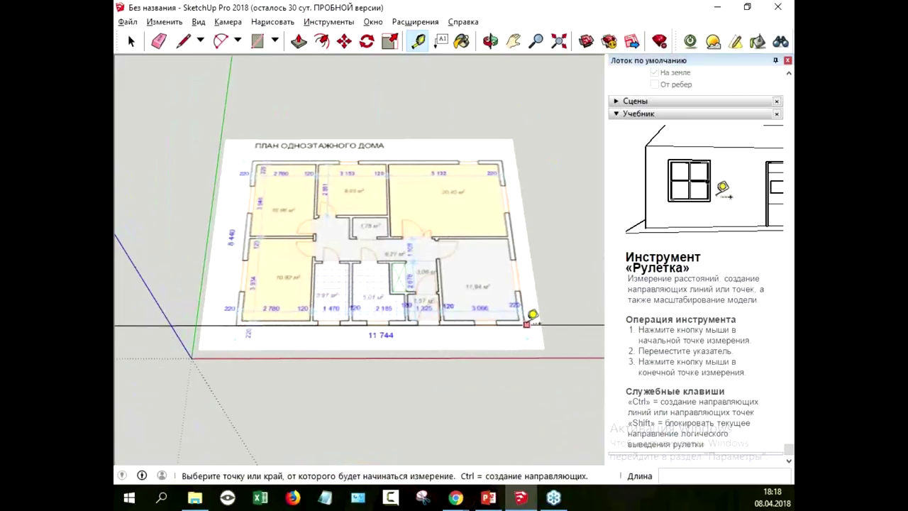
click(526, 324)
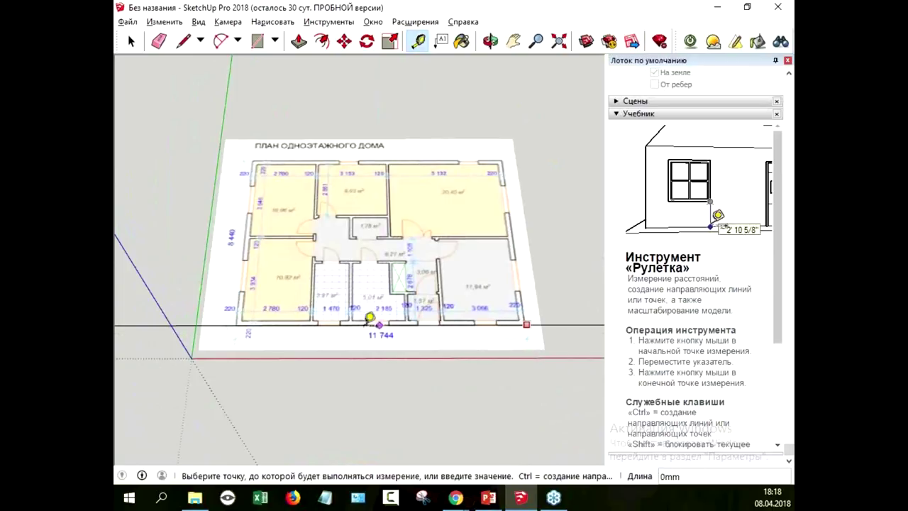
click(331, 371)
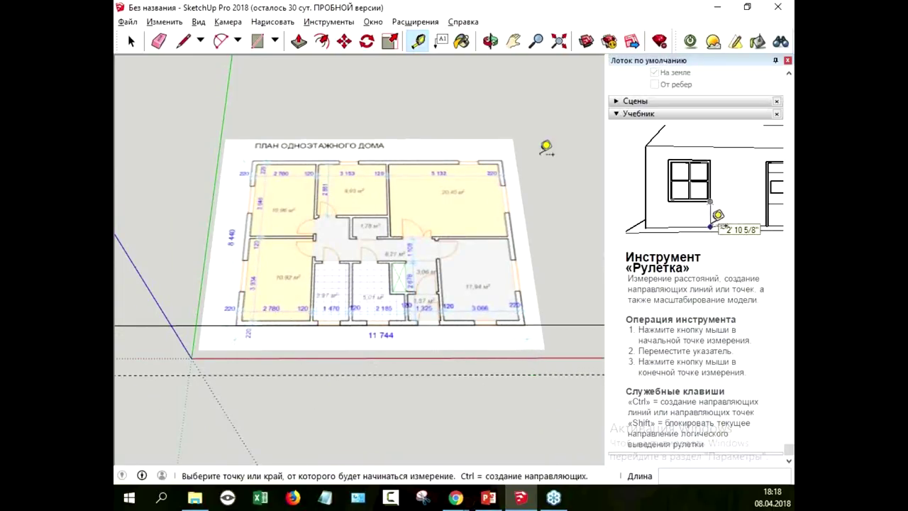
From a top-down view, confirm the bottom wall now measures 11744 mm
middle_drag(544, 166, 555, 133)
mouse_move(560, 205)
middle_down()
mouse_move(565, 257)
mouse_move(558, 243)
middle_up()
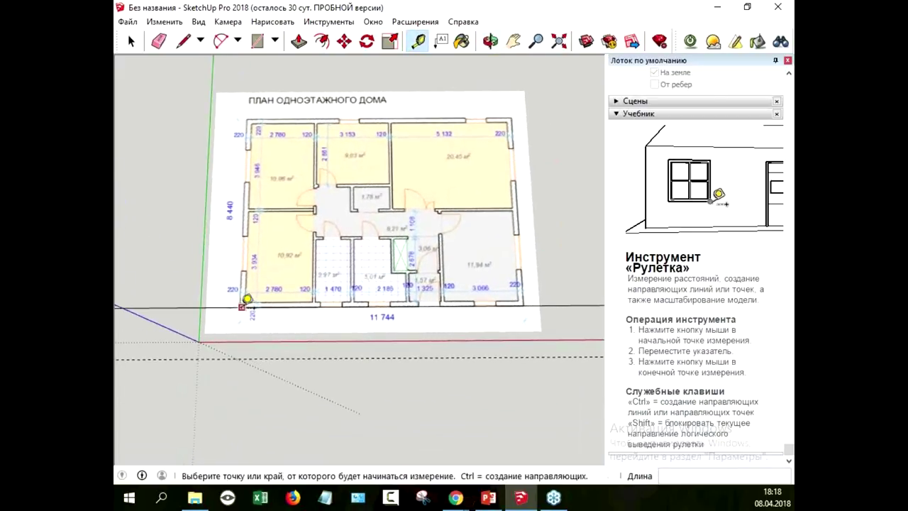
click(241, 305)
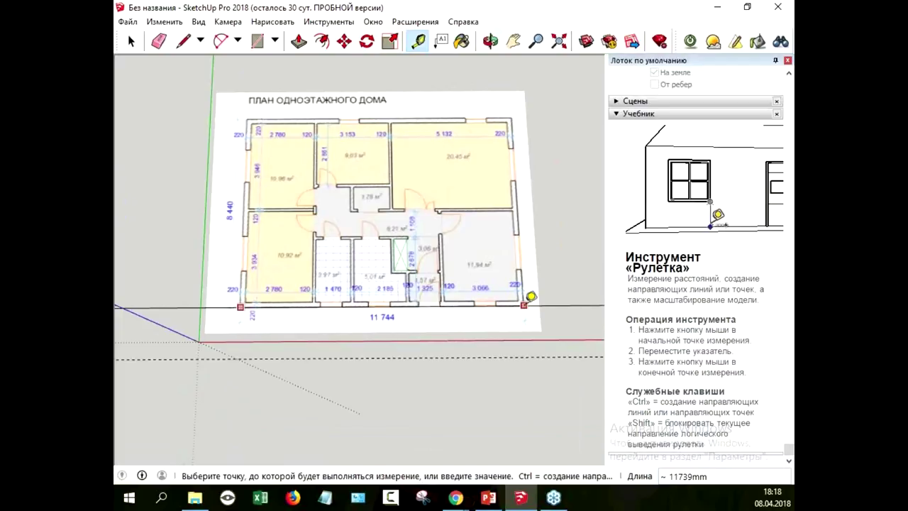
click(524, 305)
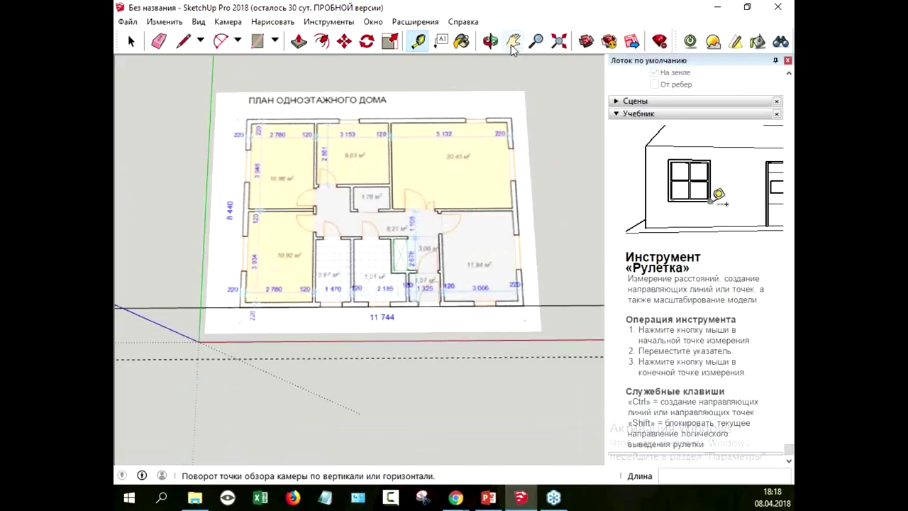
click(513, 41)
drag(397, 106, 487, 178)
Zoom in on the plan's upper-left rooms and tilt the view for tracing
click(536, 41)
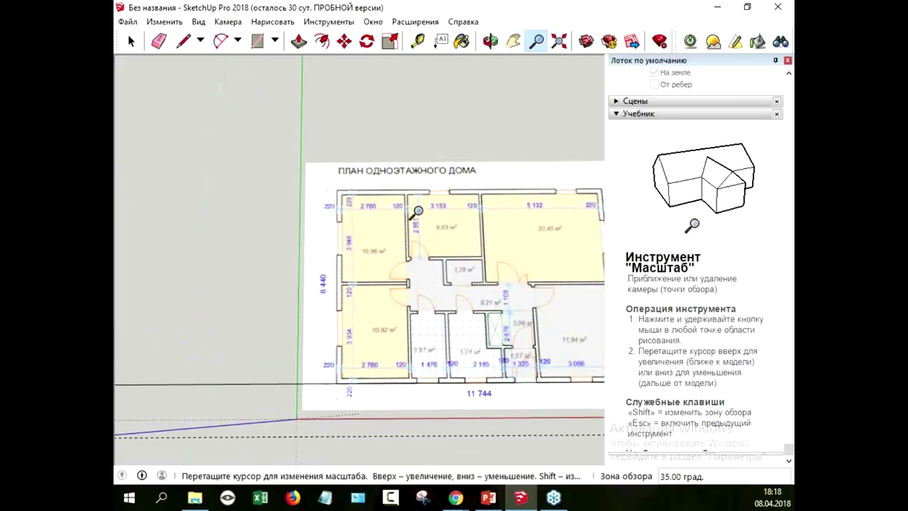
drag(305, 234, 294, 94)
key(r)
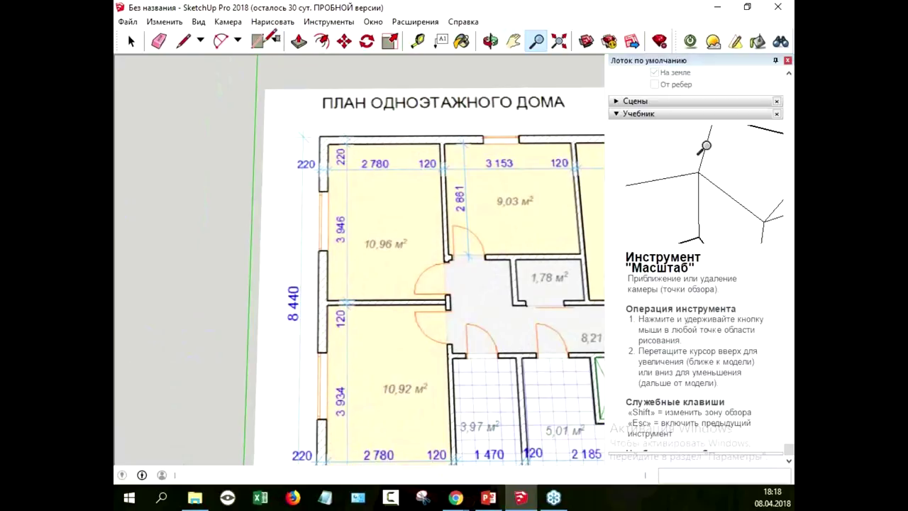
click(318, 135)
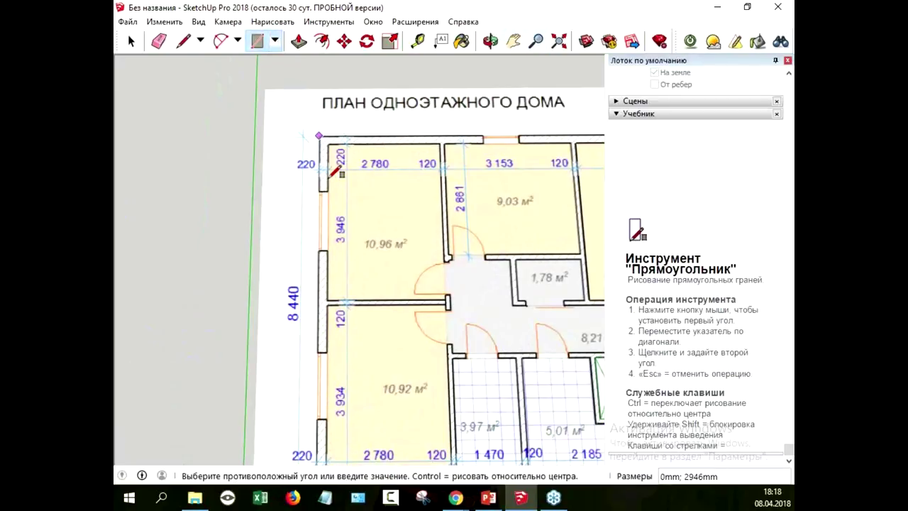
key(Escape)
click(328, 190)
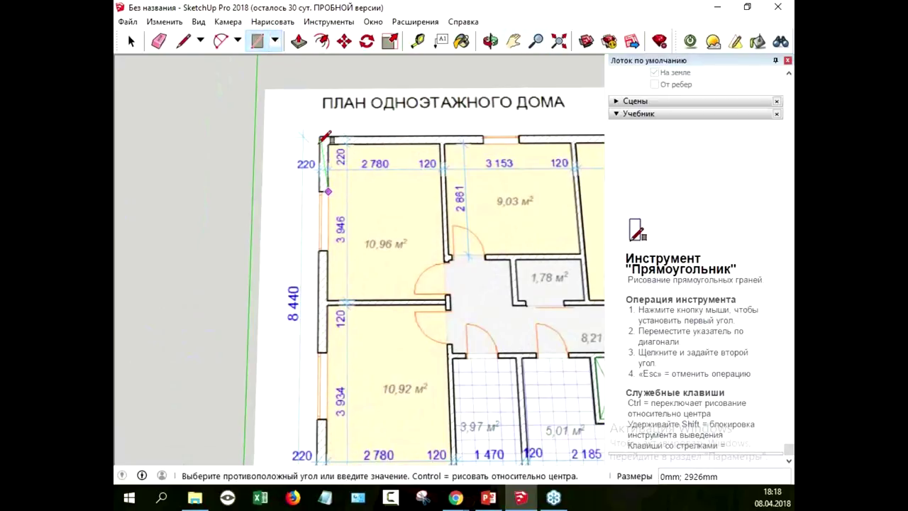
key(Escape)
click(321, 136)
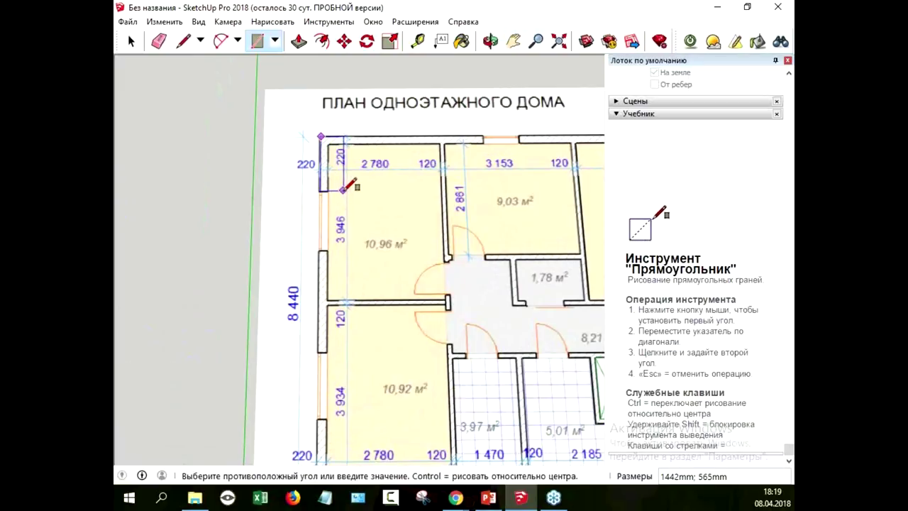
key(Escape)
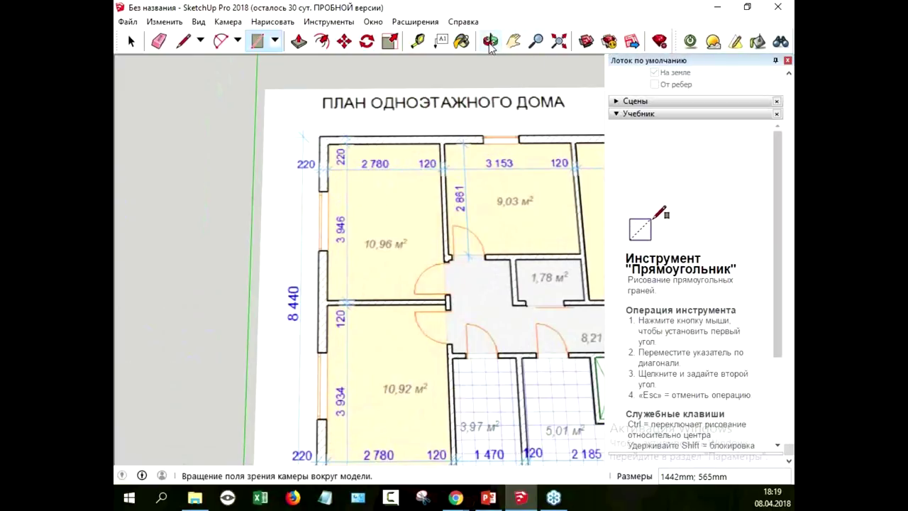
click(490, 42)
drag(399, 206, 400, 154)
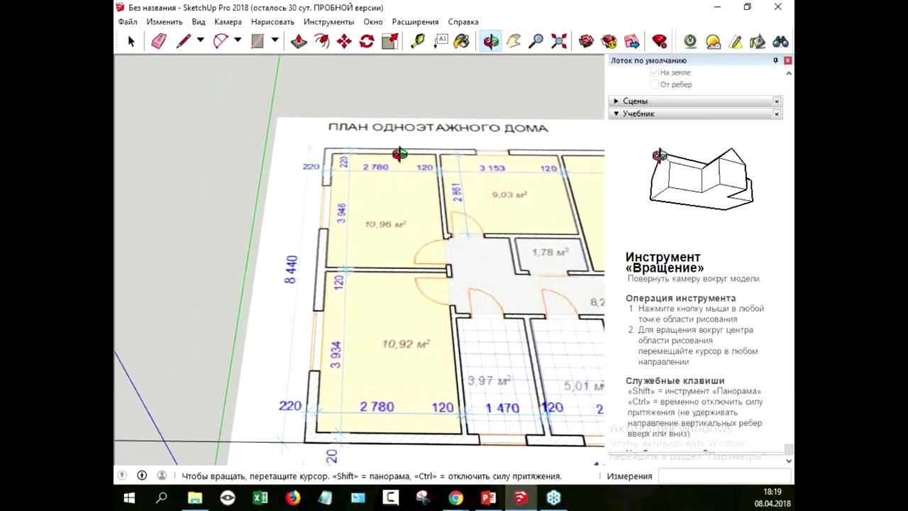
Trace the top-left wall corner and the top outer wall with grey rectangles
click(258, 40)
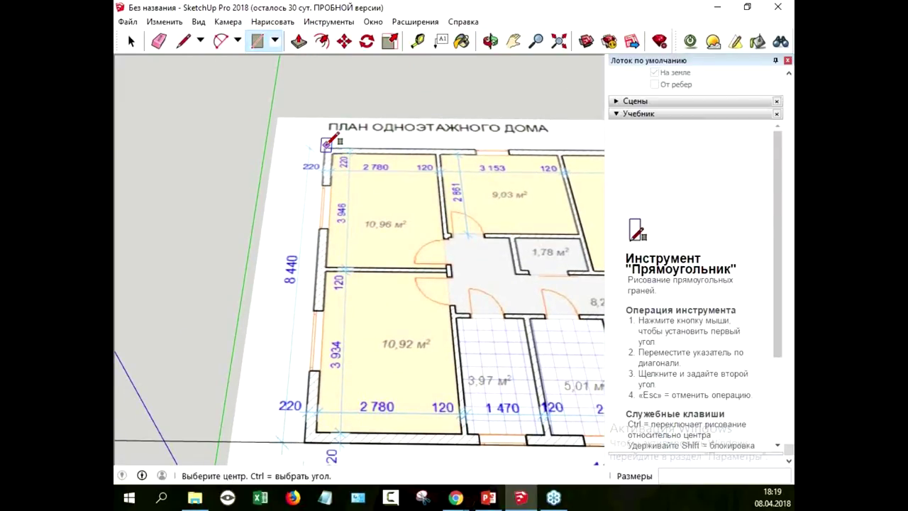
click(325, 146)
click(327, 160)
click(326, 149)
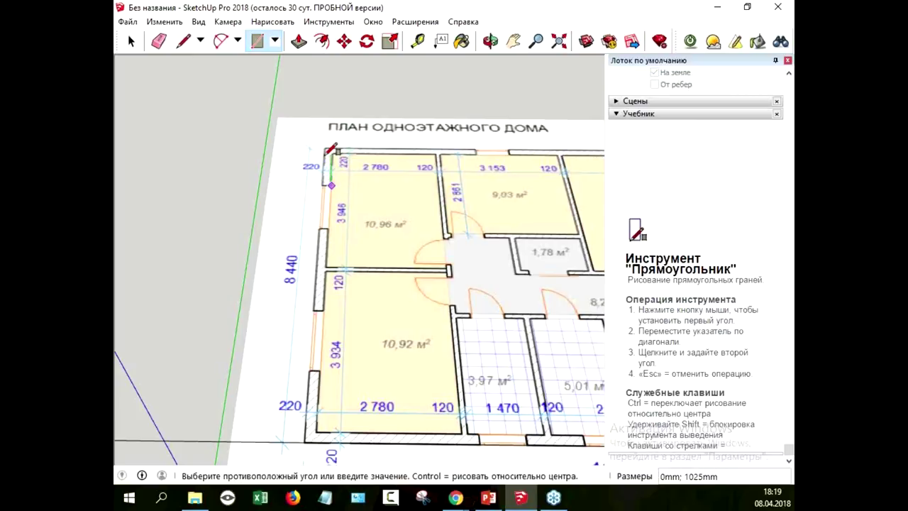
click(319, 185)
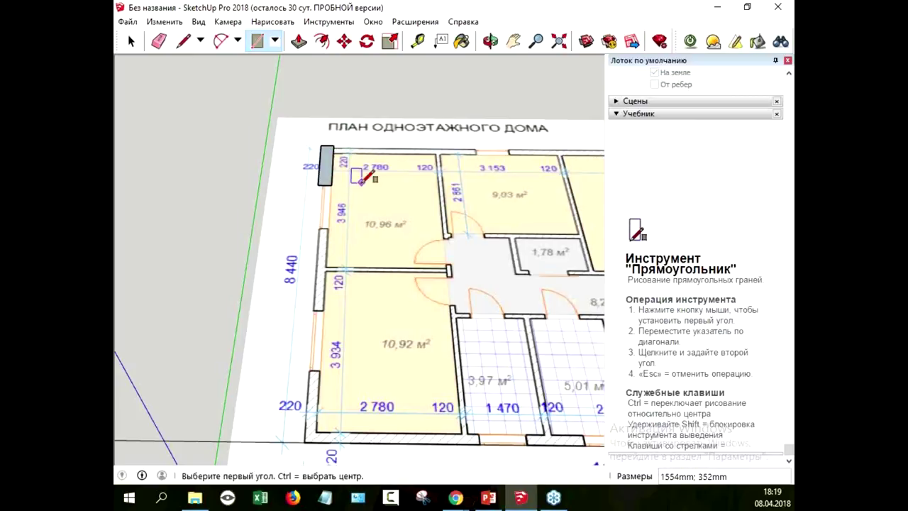
click(474, 148)
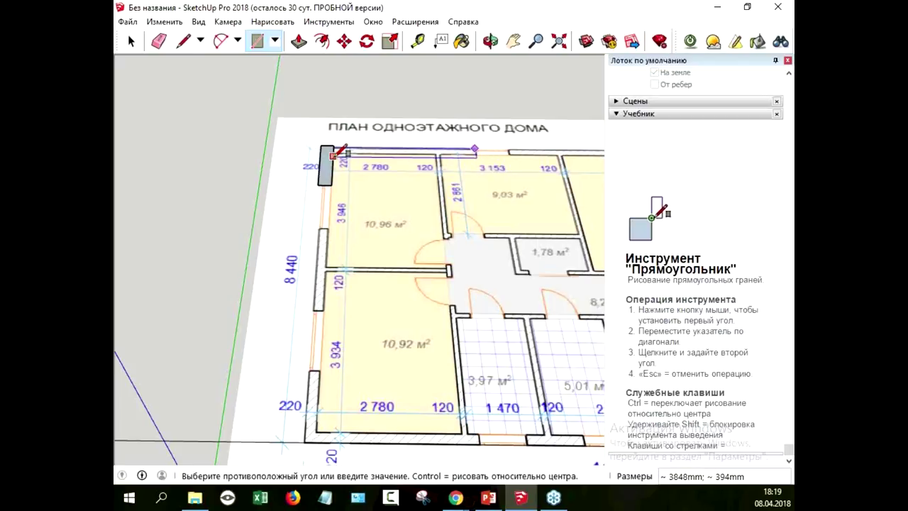
click(334, 156)
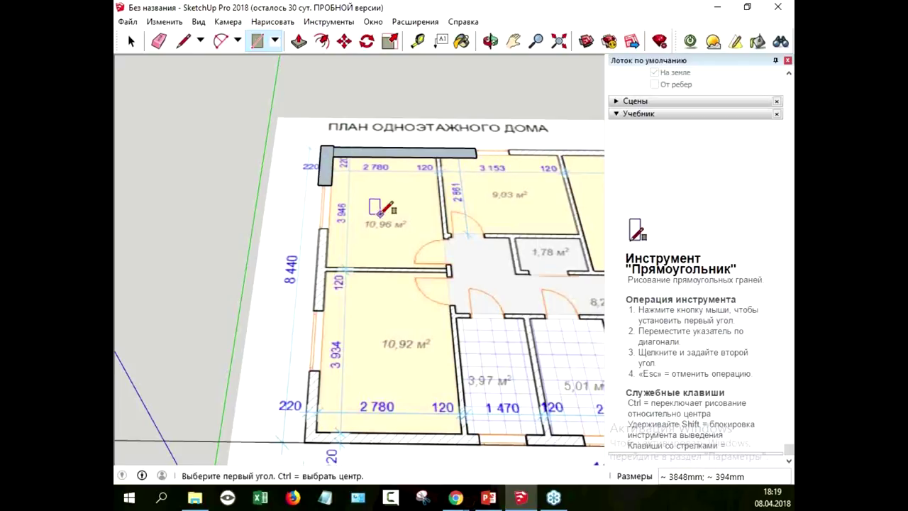
Trace the left outer wall, the partition between the left rooms and a small end block
click(318, 230)
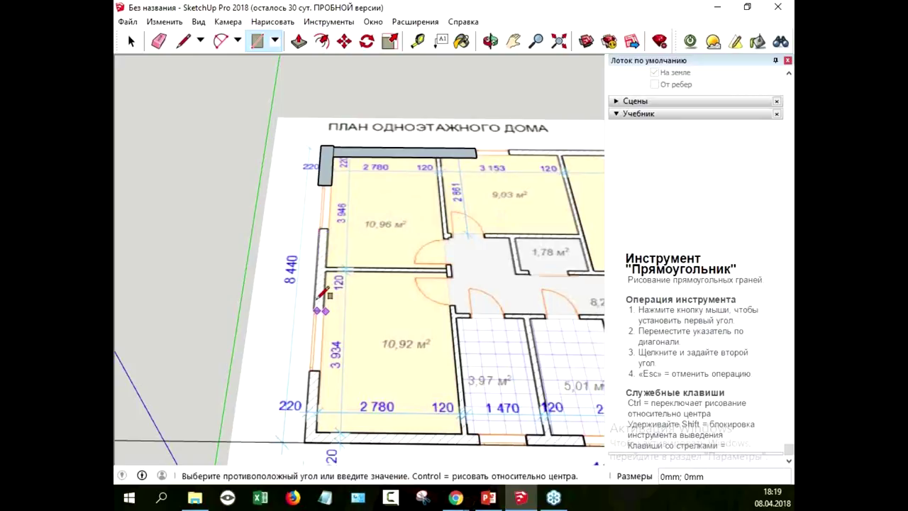
key(Escape)
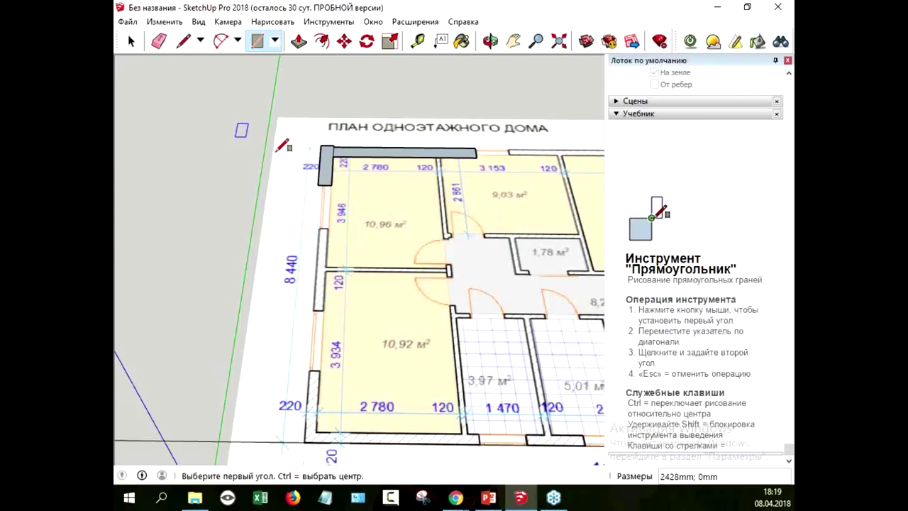
click(318, 230)
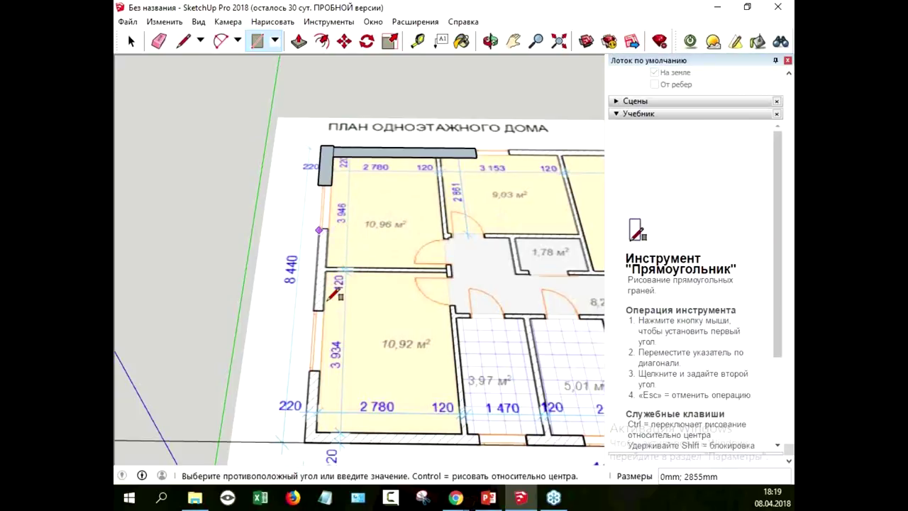
scroll(334, 305, up, 3)
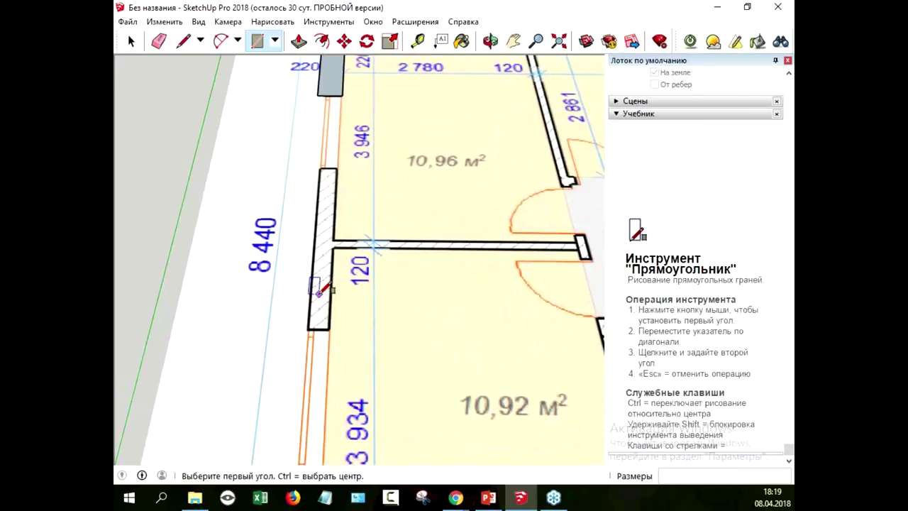
click(344, 330)
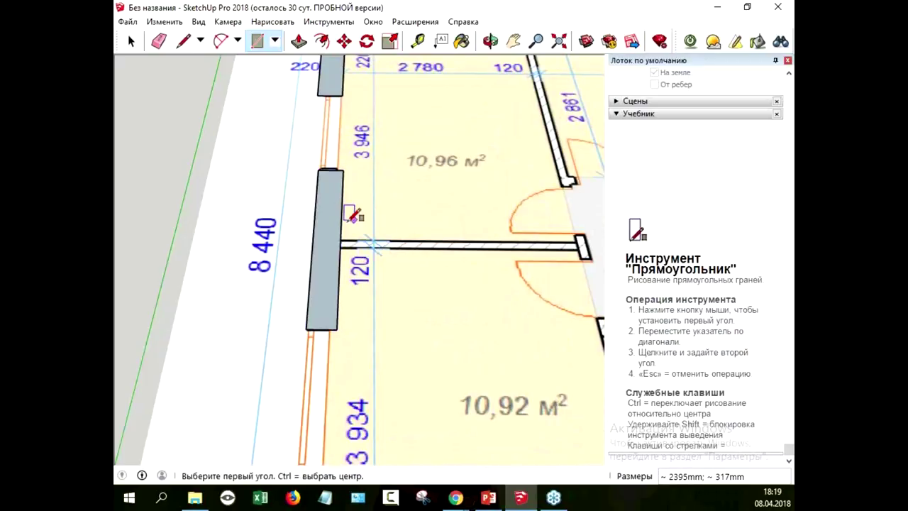
click(339, 239)
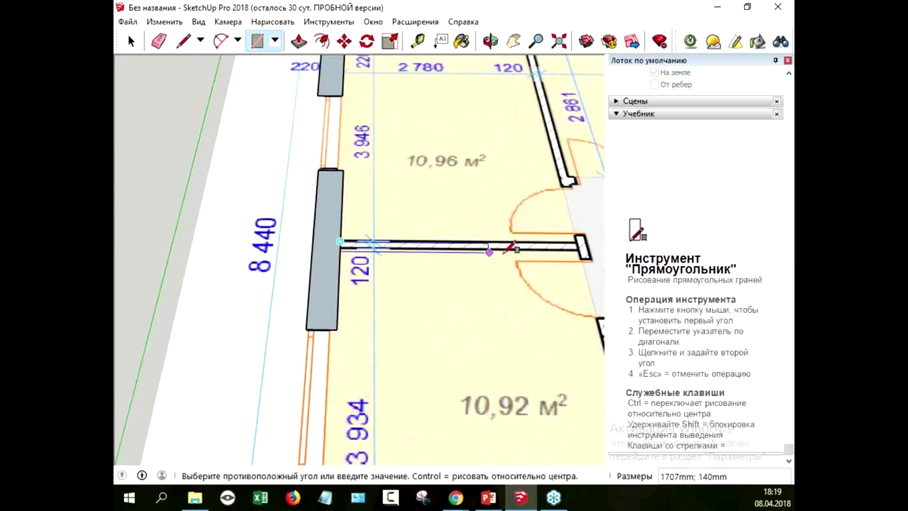
click(578, 253)
click(573, 232)
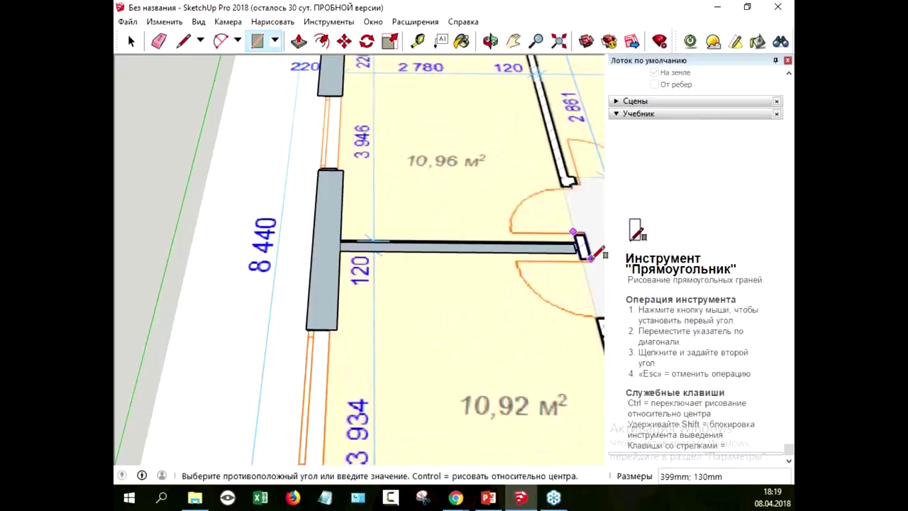
click(592, 260)
click(131, 41)
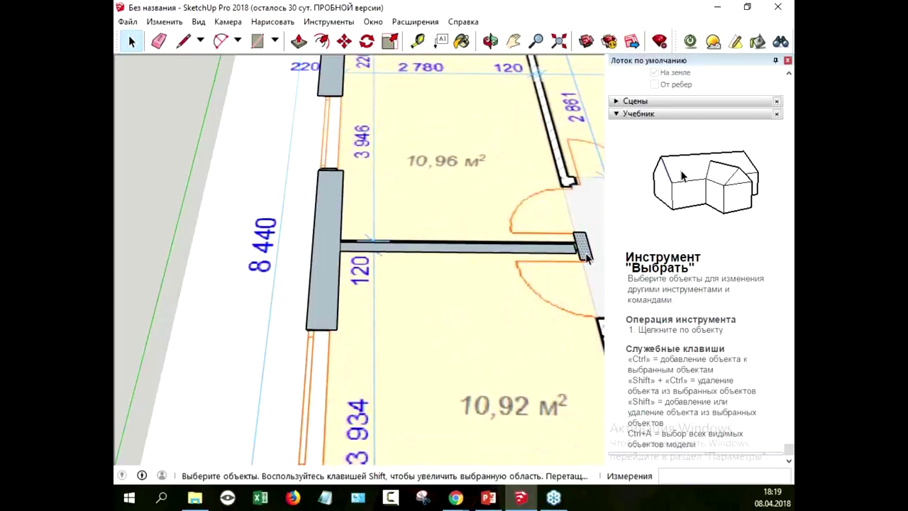
Move the partition's end block 120mm toward the doorway, then zoom out
key(m)
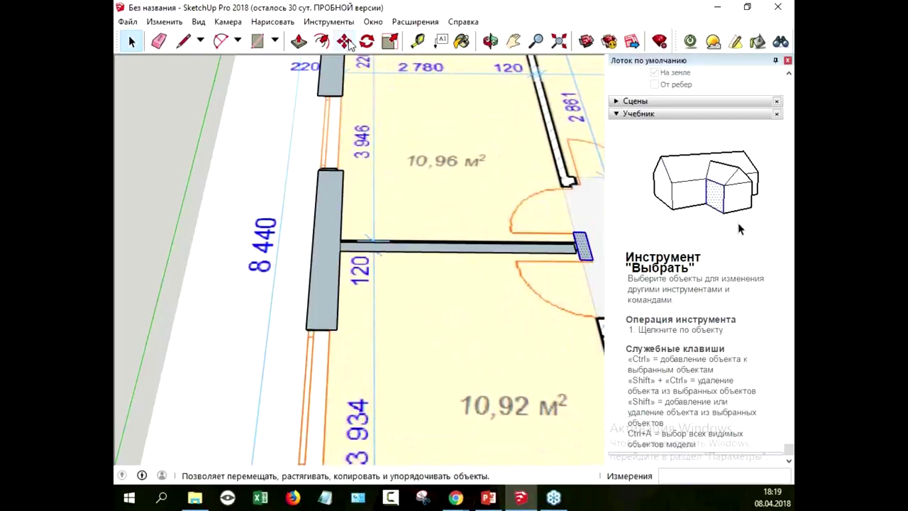
click(578, 259)
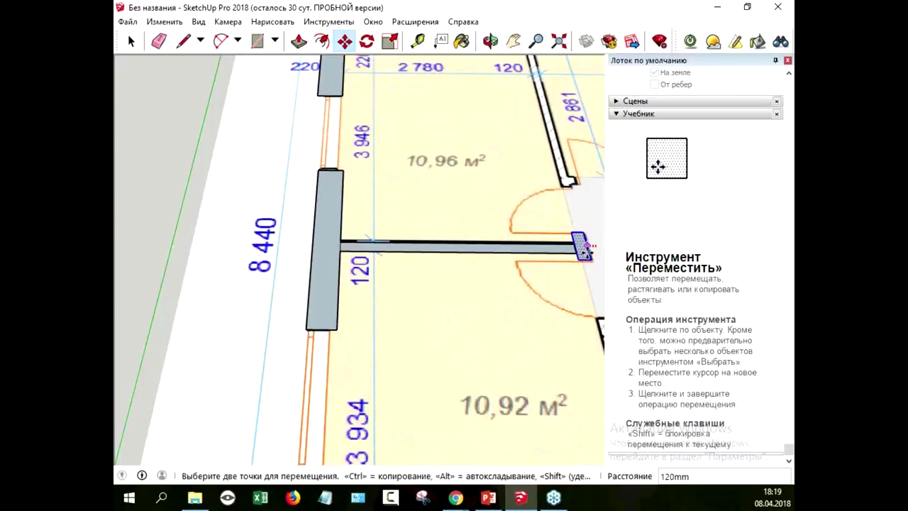
click(585, 275)
scroll(486, 227, down, 1)
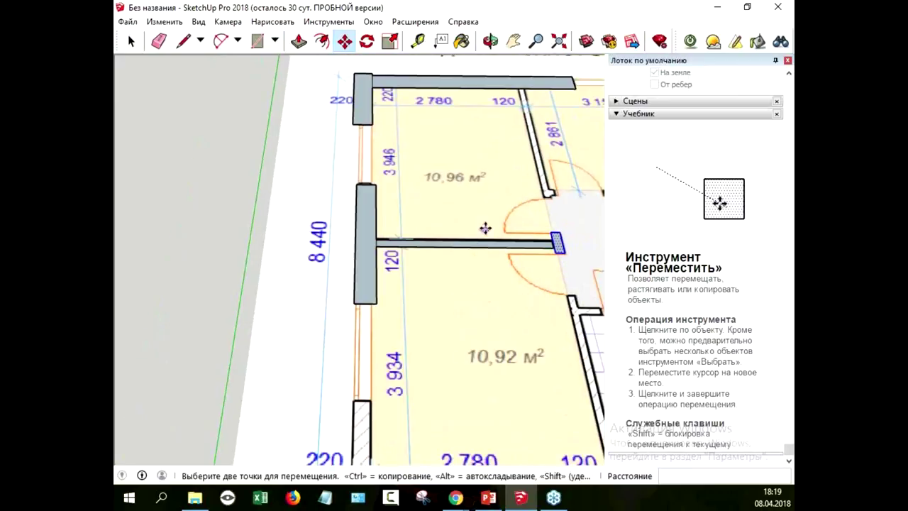
scroll(424, 80, down, 1)
click(257, 40)
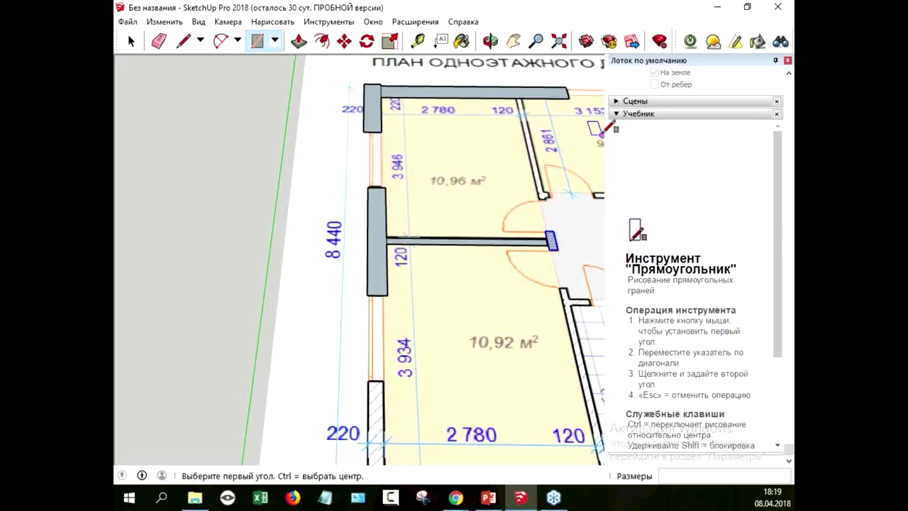
Draw a grey rectangle over the vertical inner wall beside the shaft
click(525, 98)
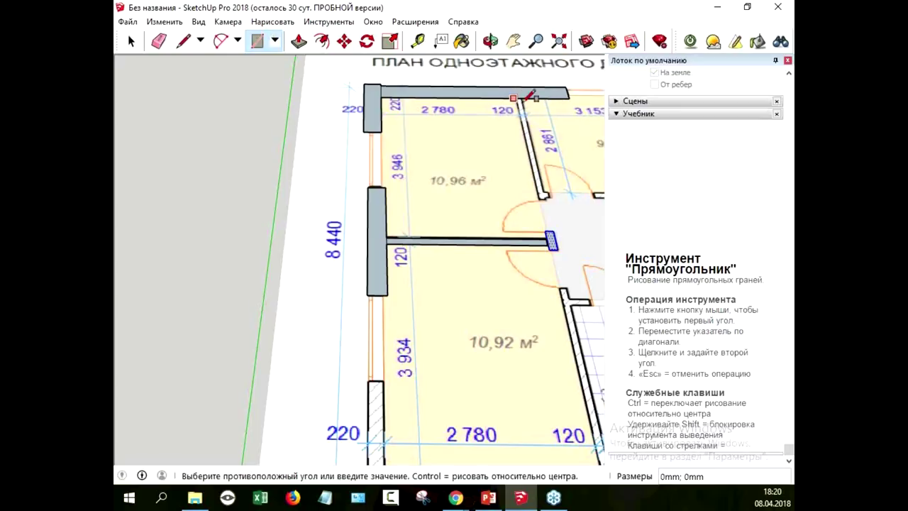
click(546, 197)
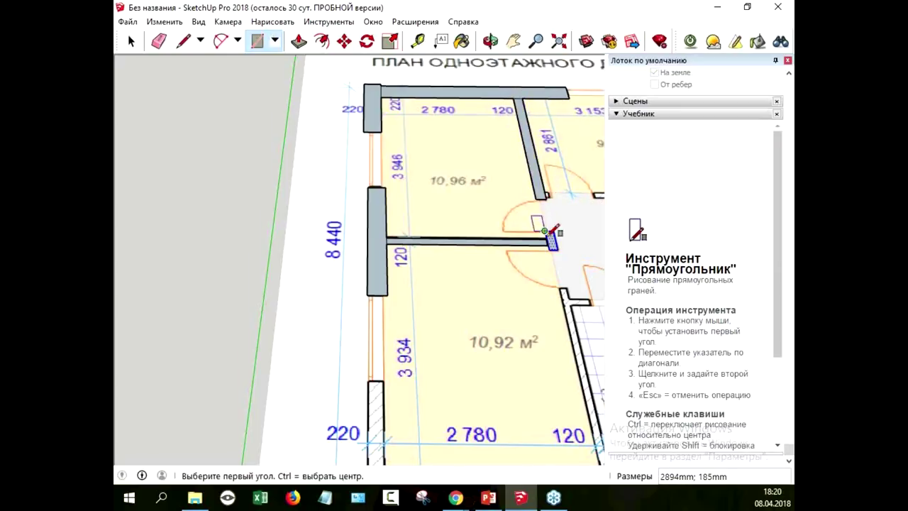
middle_drag(550, 305, 541, 358)
mouse_move(551, 324)
middle_down()
mouse_move(566, 323)
mouse_move(545, 363)
mouse_move(412, 139)
mouse_move(465, 130)
middle_up()
Trace the lower left wall, the bottom wall and the wall beside the 10,92 m² room
key(r)
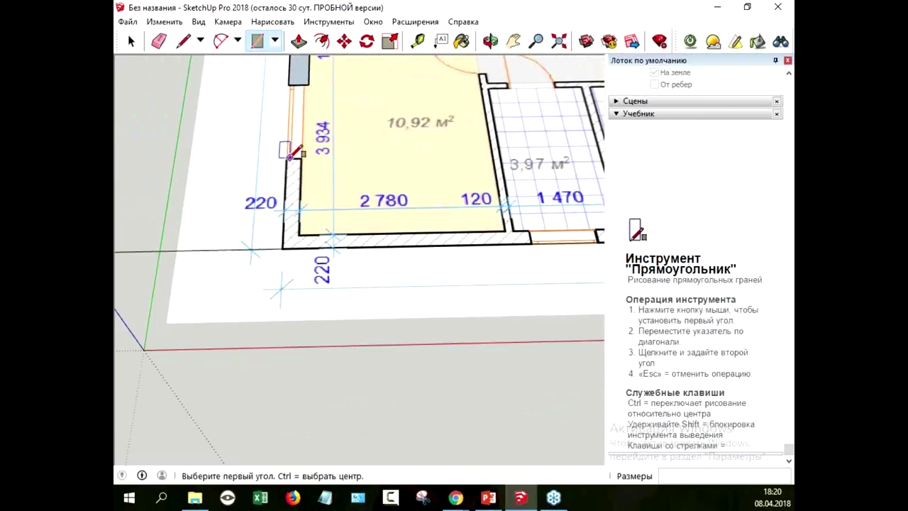
click(286, 157)
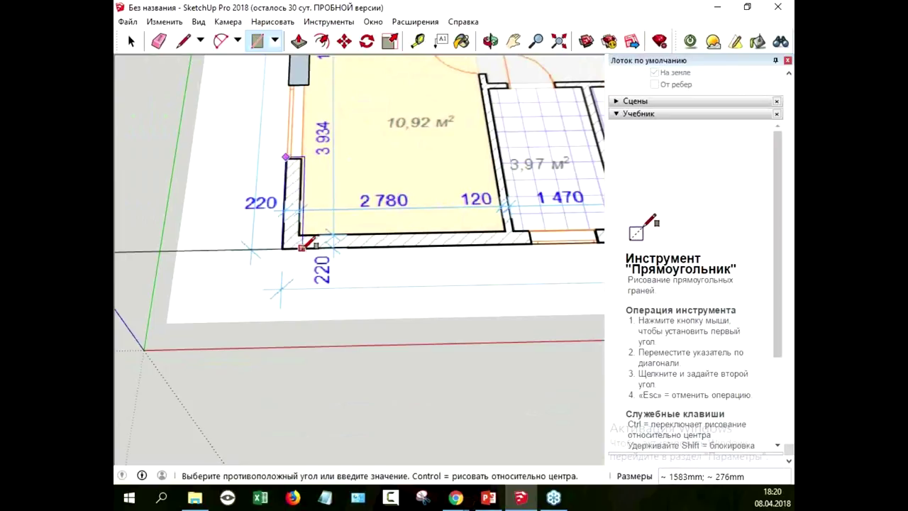
click(303, 248)
click(531, 231)
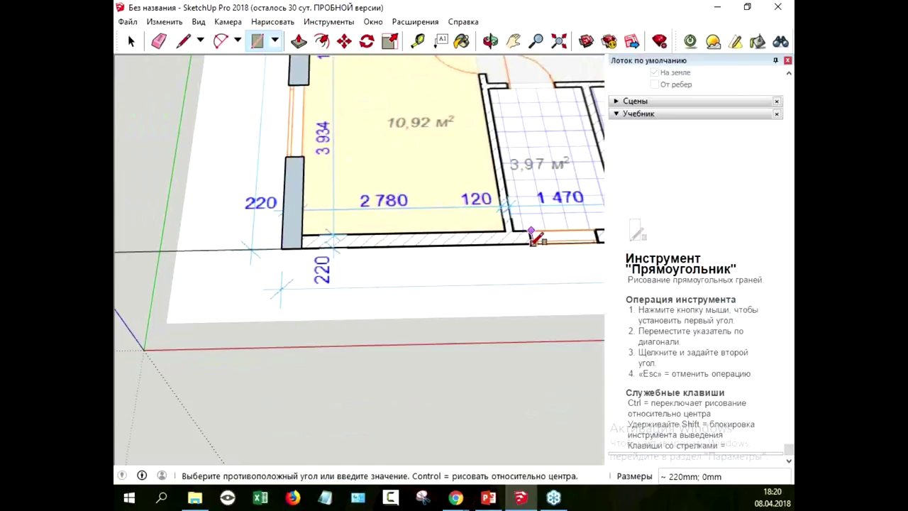
click(301, 248)
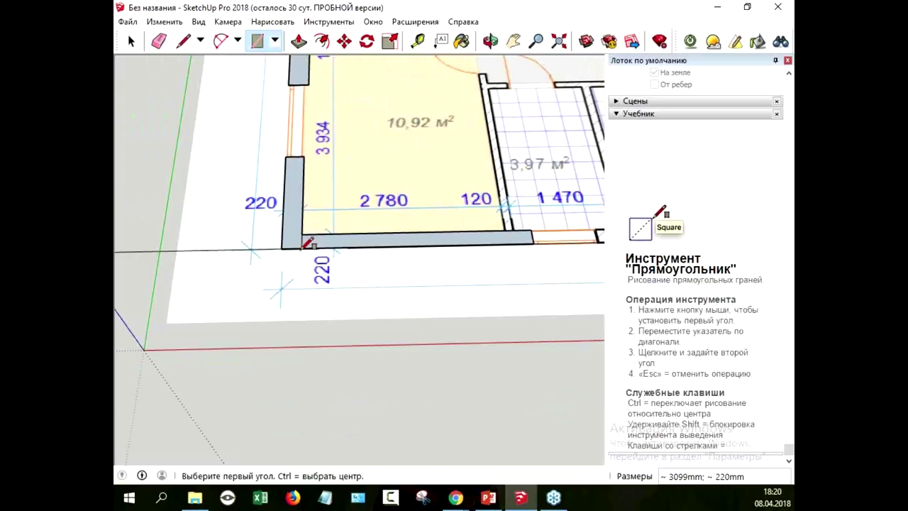
click(478, 73)
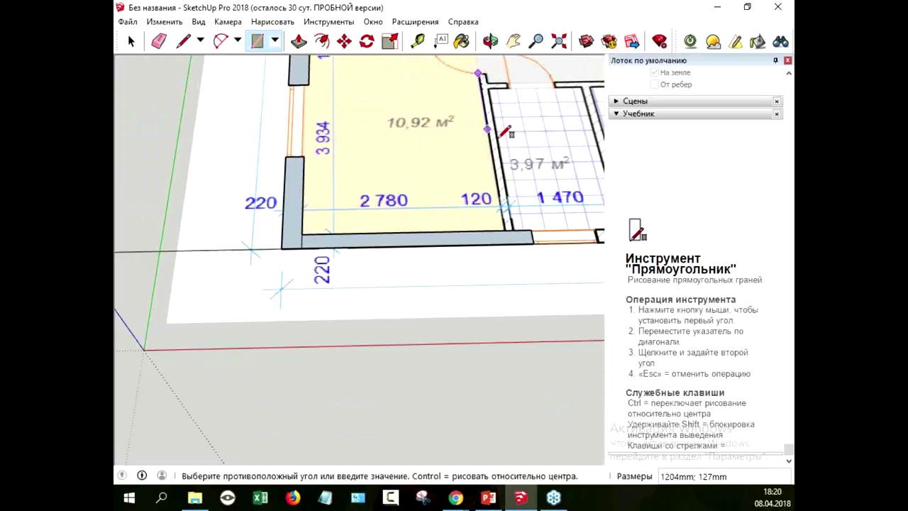
click(515, 229)
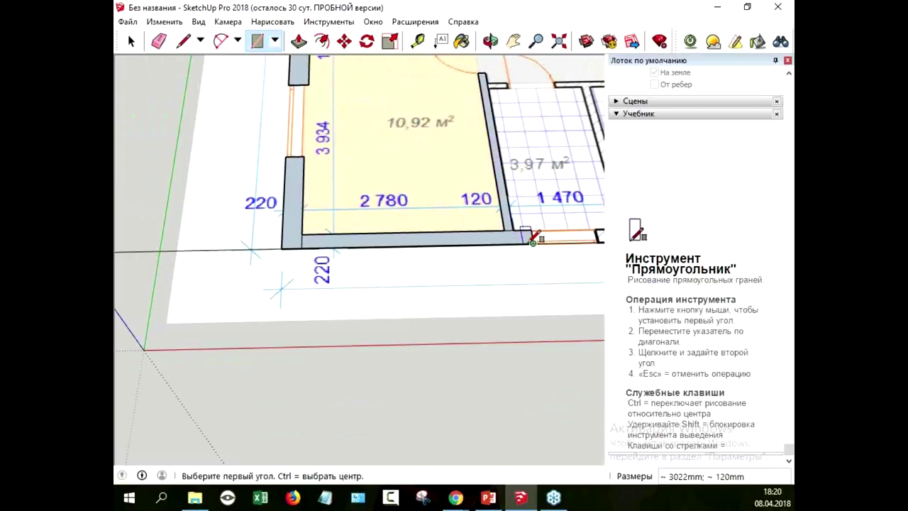
middle_drag(546, 269, 529, 276)
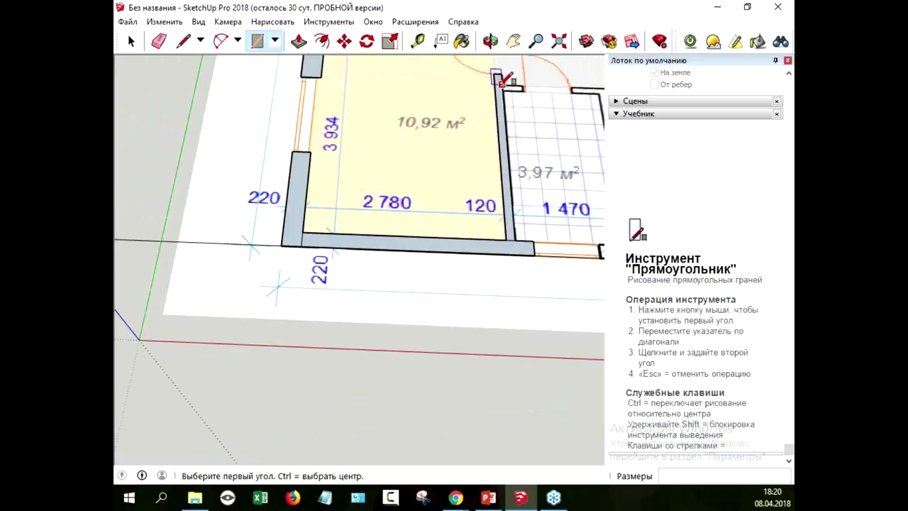
Add a small corner rectangle, a bottom wall piece and the wall between the tiled rooms
click(502, 84)
click(526, 94)
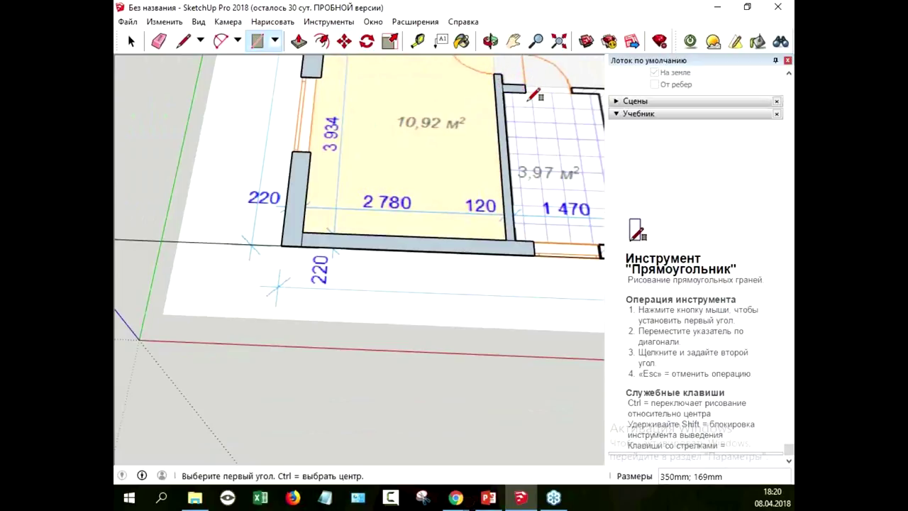
middle_drag(555, 173, 366, 226)
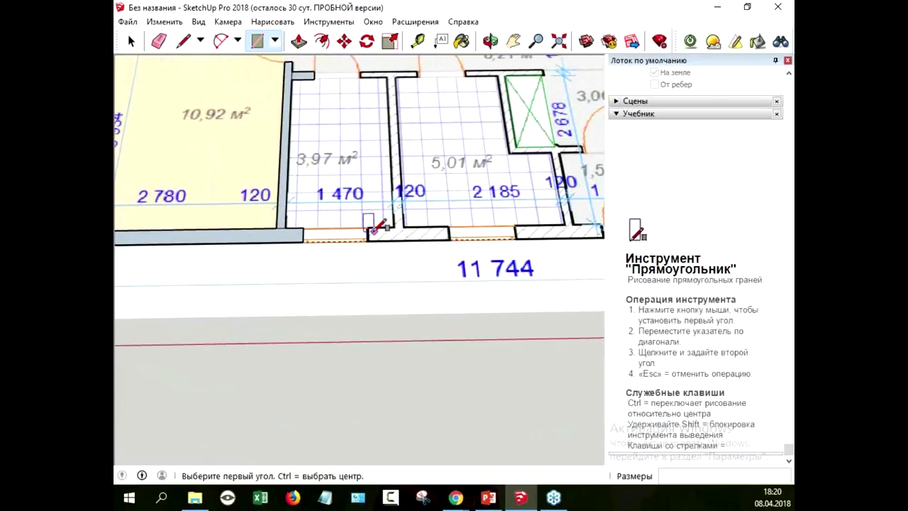
click(365, 226)
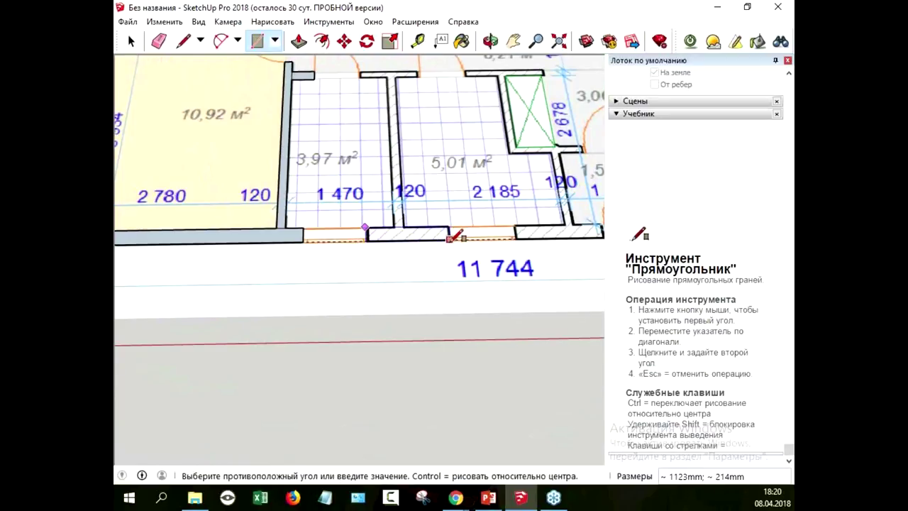
click(448, 239)
click(387, 71)
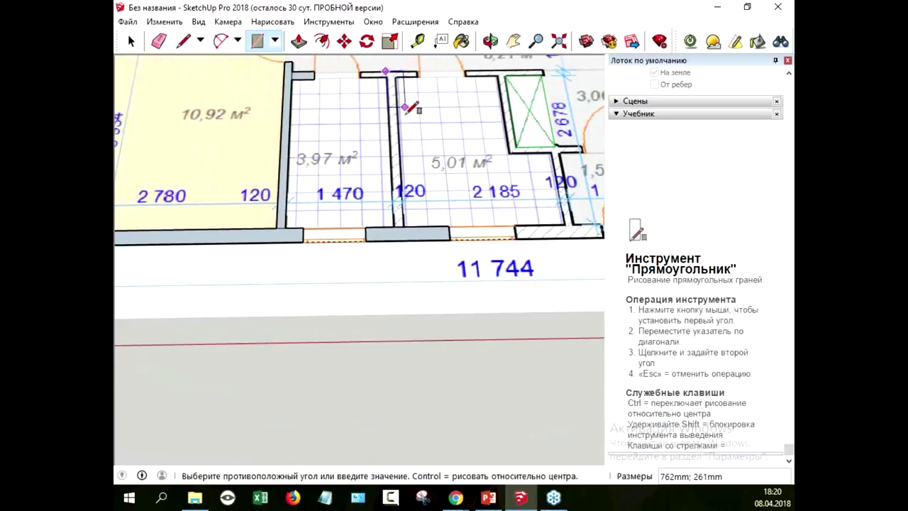
click(406, 228)
Trace two top wall pieces and the vertical wall beside the crossed shaft
click(360, 70)
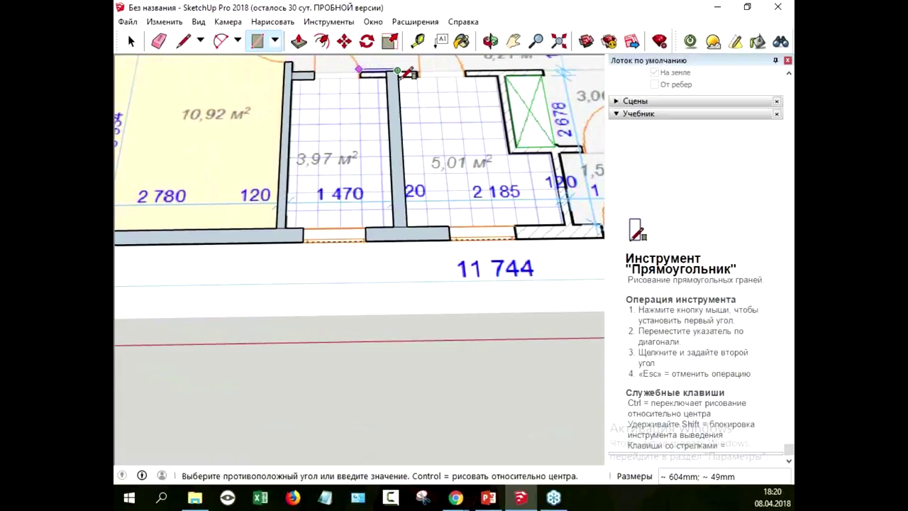
click(418, 76)
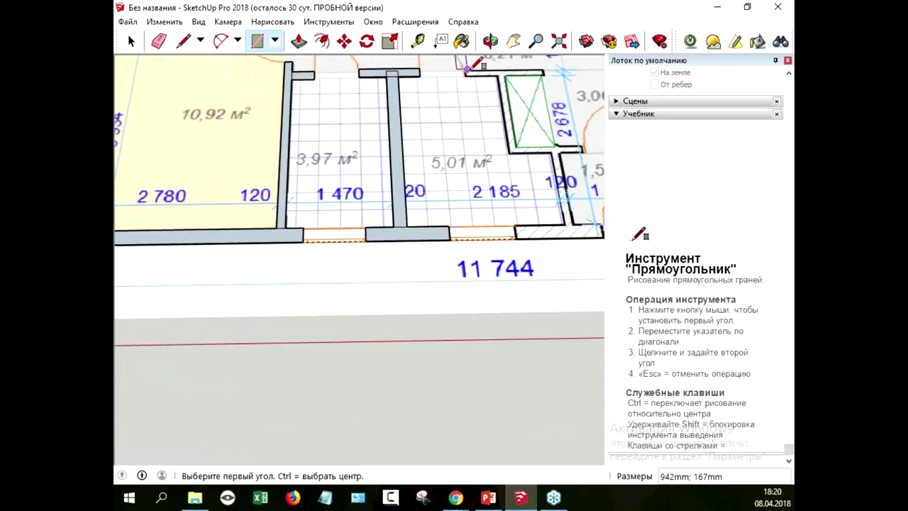
click(464, 69)
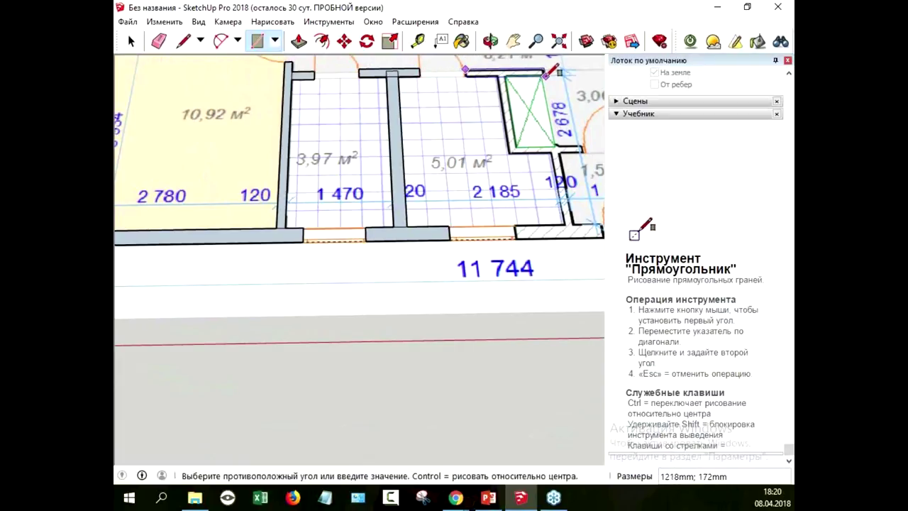
click(546, 76)
click(495, 75)
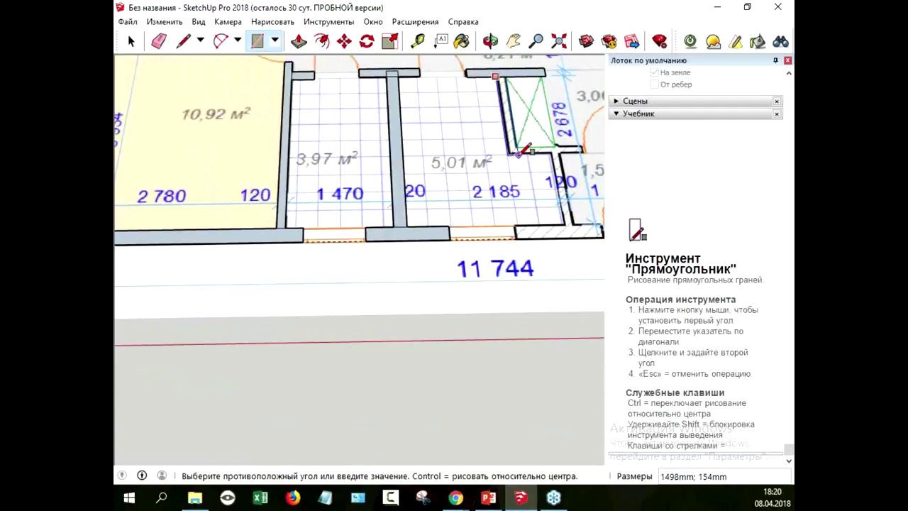
click(519, 153)
Trace the horizontal wall under the shaft and the vertical wall down to the outer wall
click(517, 145)
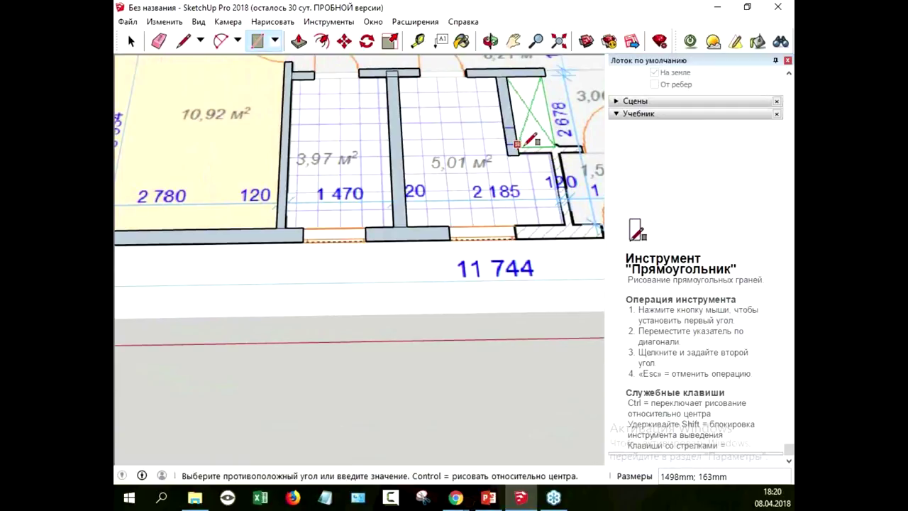
click(581, 153)
click(550, 154)
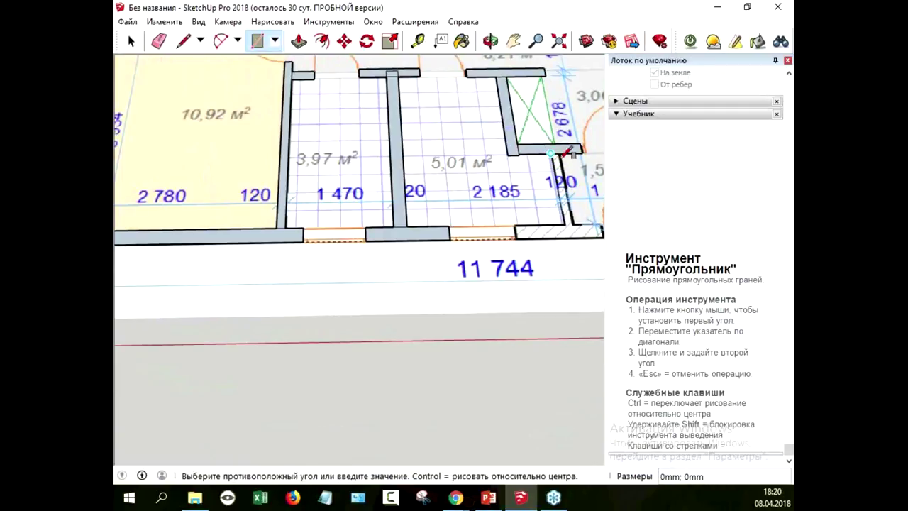
click(576, 221)
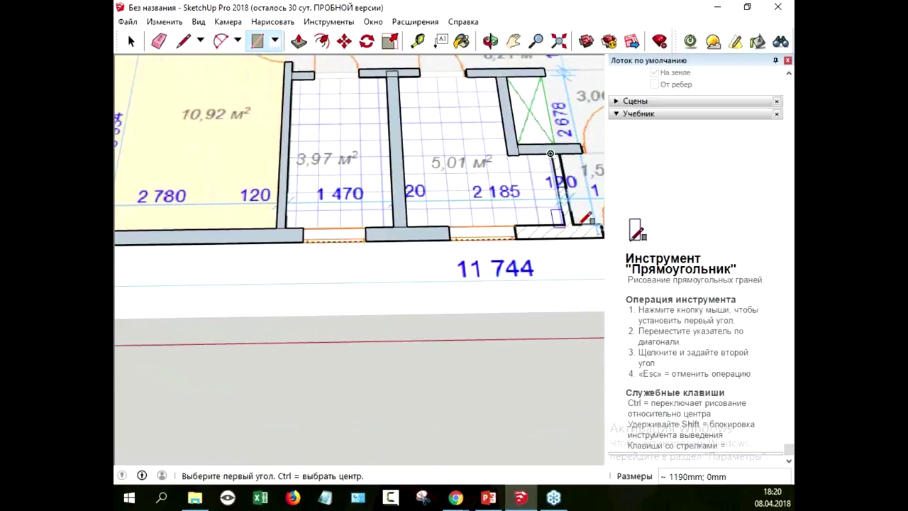
click(550, 154)
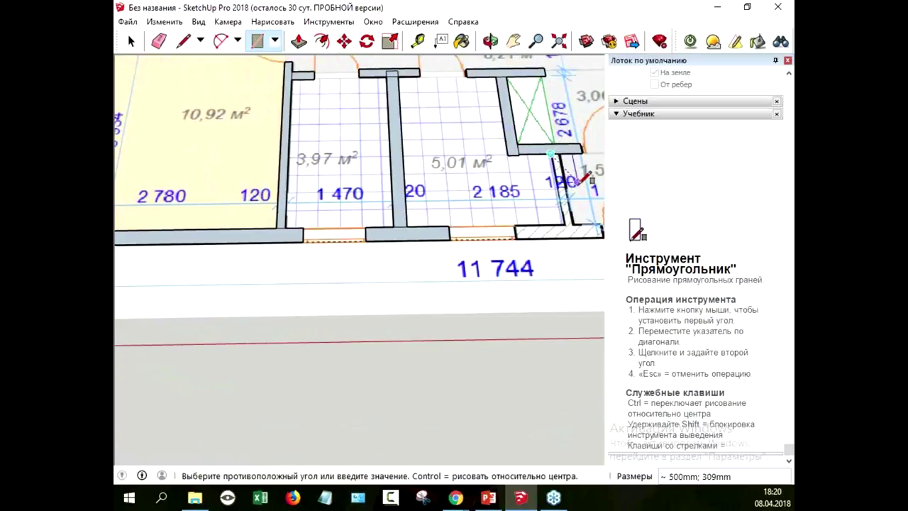
click(587, 223)
mouse_move(571, 284)
middle_down()
mouse_move(560, 340)
mouse_move(433, 204)
middle_up()
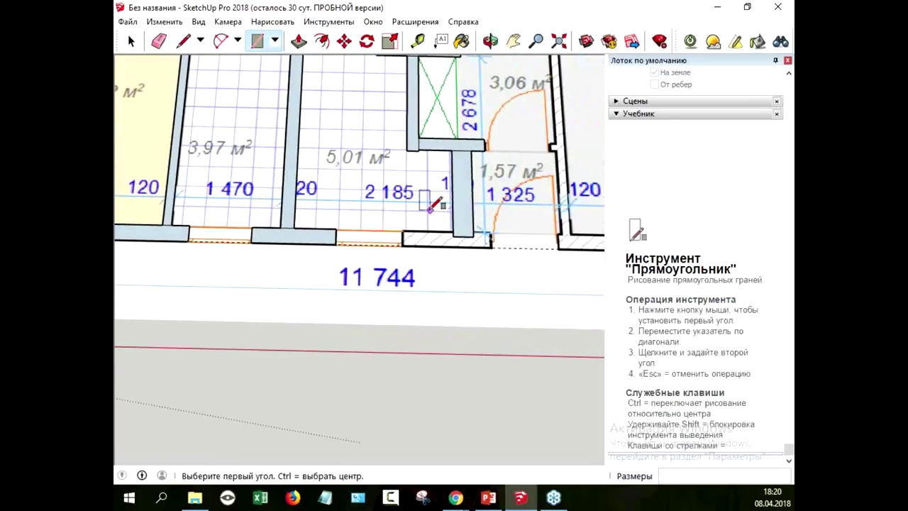
Trace a short wall piece along the bottom outer edge
click(403, 228)
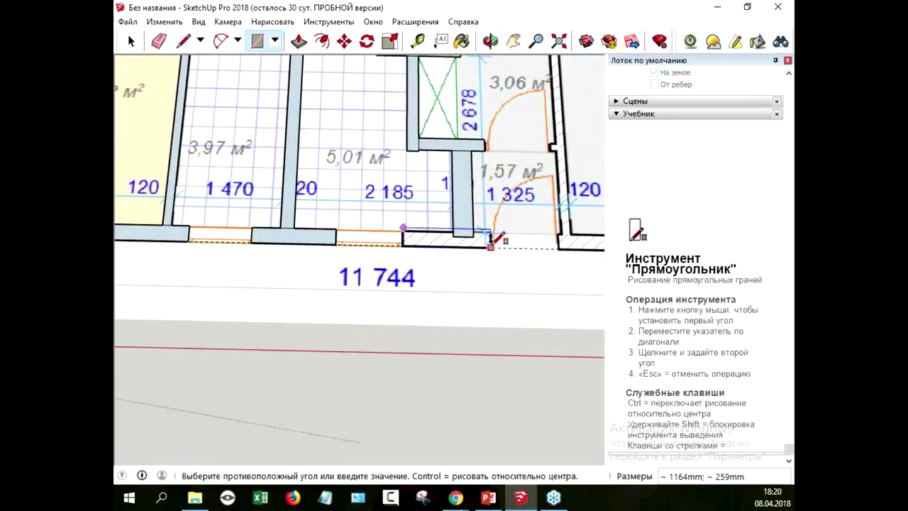
click(494, 241)
mouse_move(533, 251)
middle_down()
mouse_move(565, 299)
mouse_move(522, 320)
mouse_move(503, 301)
middle_up()
mouse_move(551, 421)
middle_down()
mouse_move(521, 371)
mouse_move(334, 358)
mouse_move(361, 361)
middle_up()
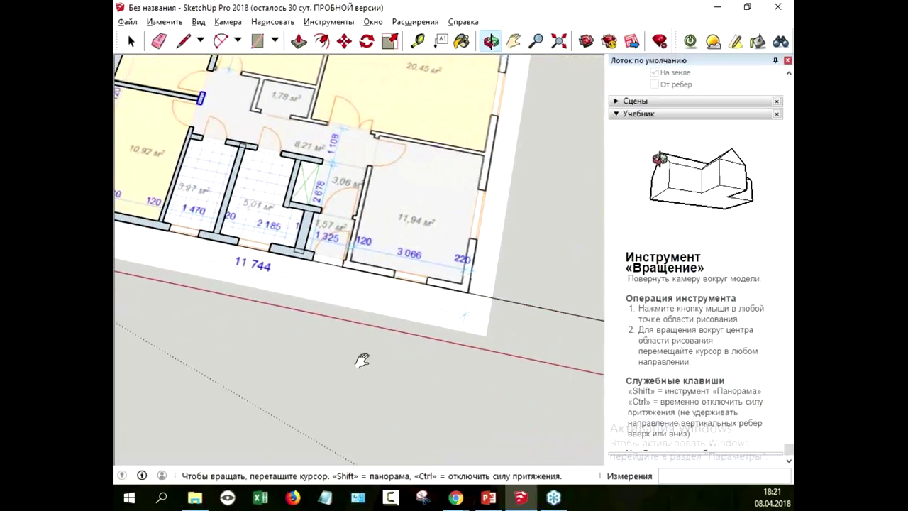
Trace the bottom wall of the 11,94 m² room and a short right wall piece
click(342, 259)
click(395, 276)
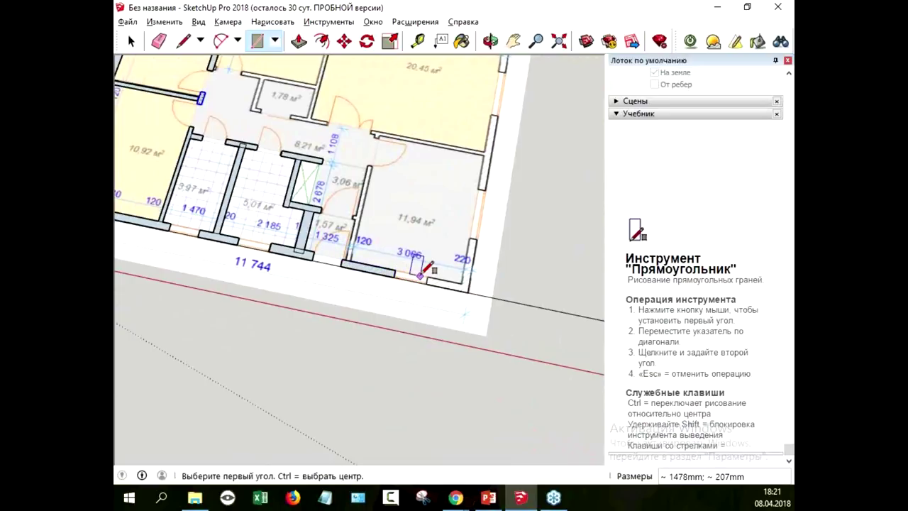
click(427, 276)
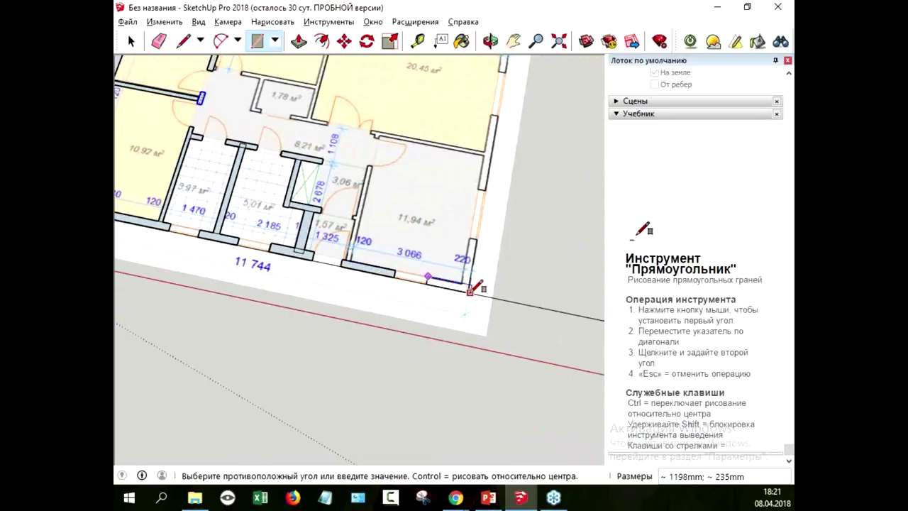
click(470, 290)
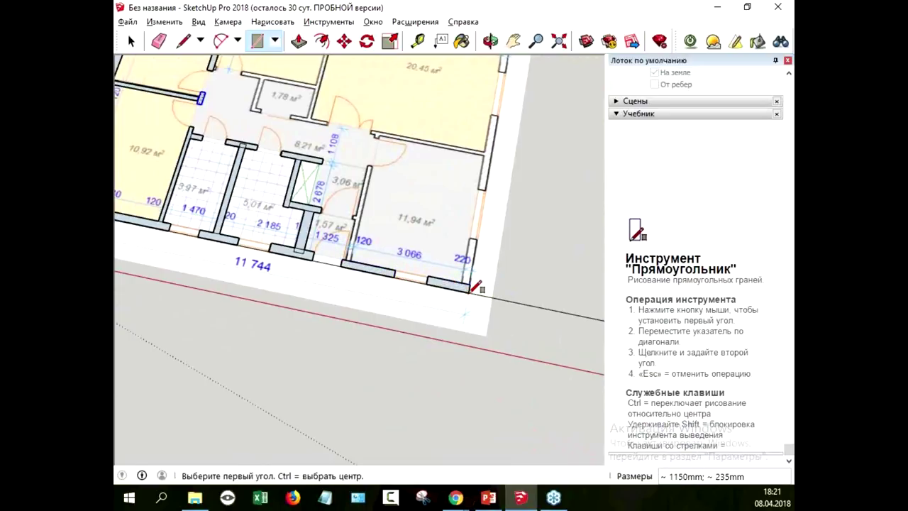
click(469, 237)
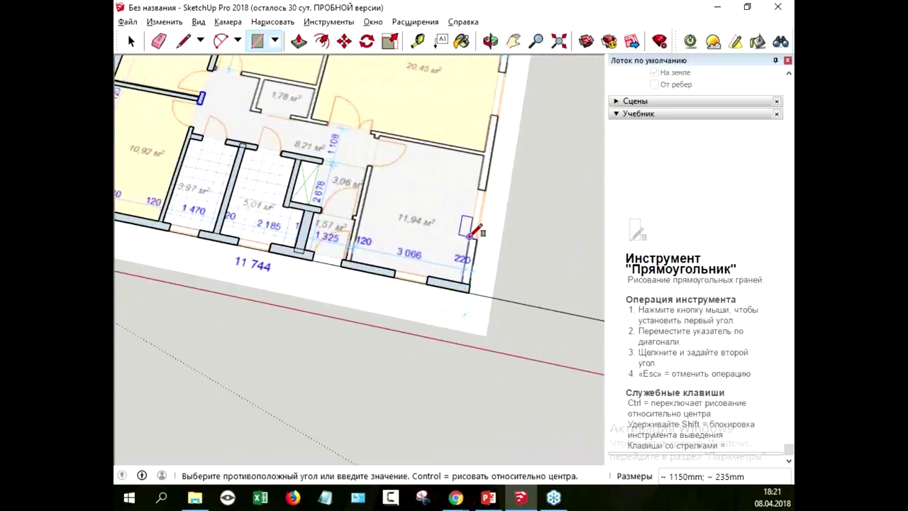
click(474, 283)
Add the 11,94 m² room's long right wall and the wall between the two right rooms
mouse_move(506, 189)
middle_down()
mouse_move(529, 217)
mouse_move(460, 78)
middle_up()
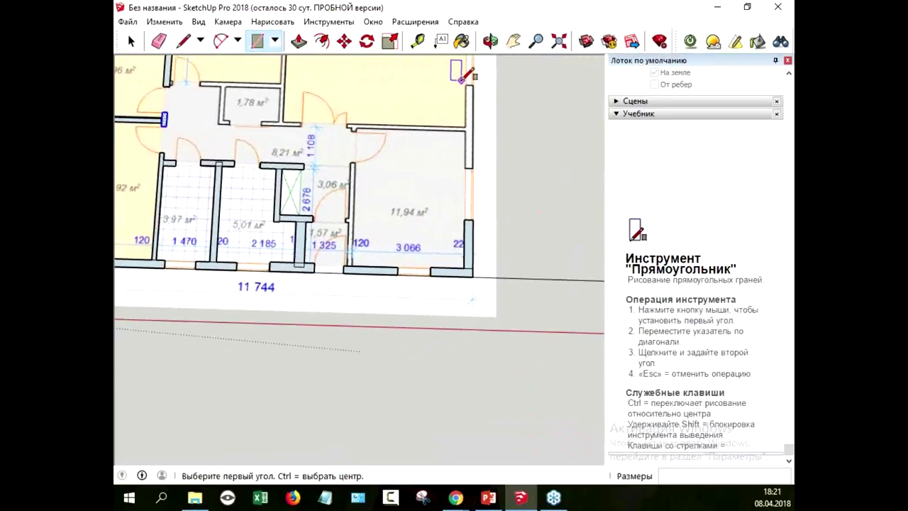
click(465, 82)
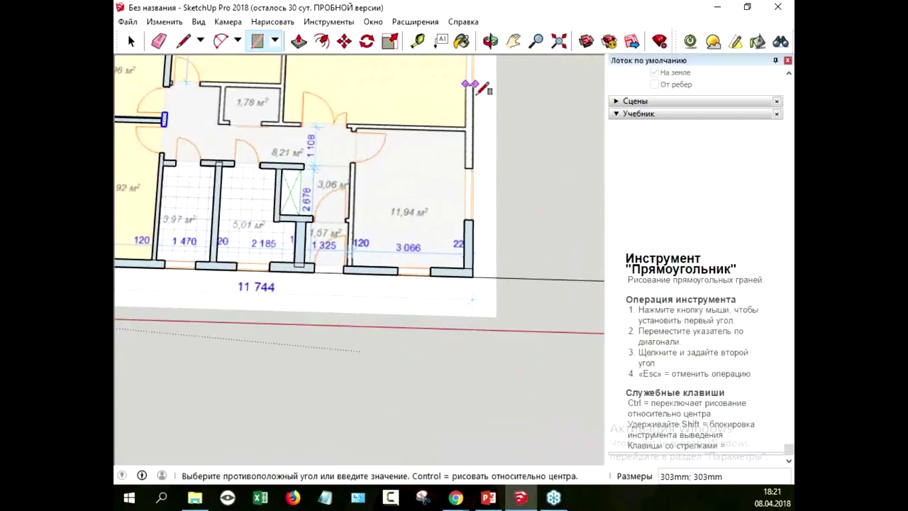
click(475, 169)
click(346, 124)
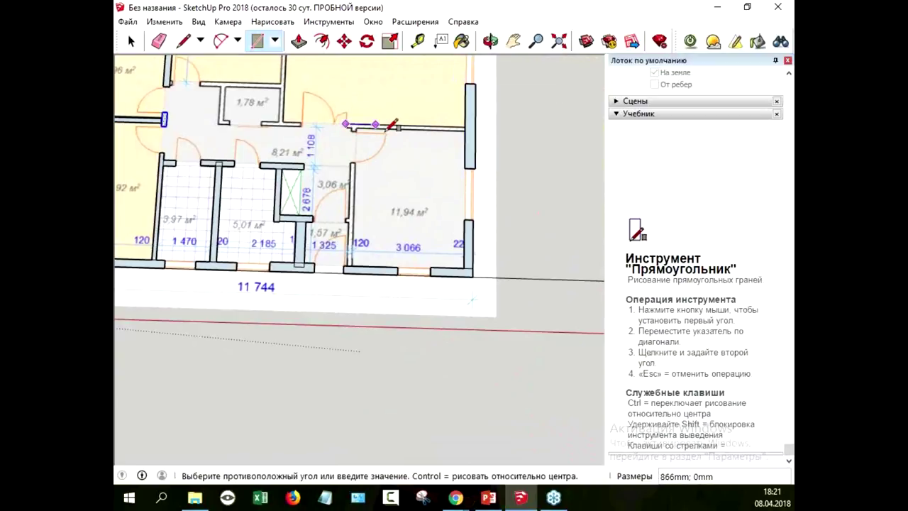
click(466, 134)
Trace the outer corner and right wall of the 20,45 m² room, cancelling the unfinished rectangle
mouse_move(543, 196)
middle_down()
mouse_move(561, 138)
mouse_move(479, 318)
middle_up()
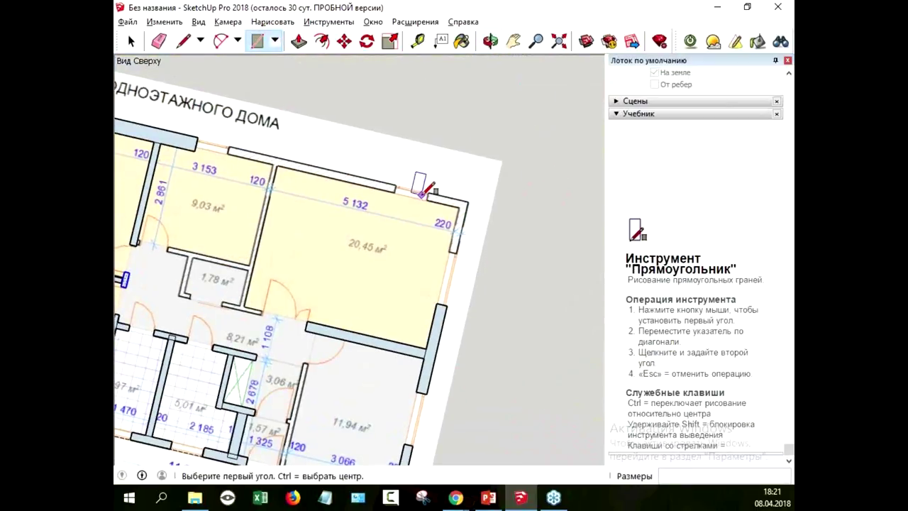
click(426, 193)
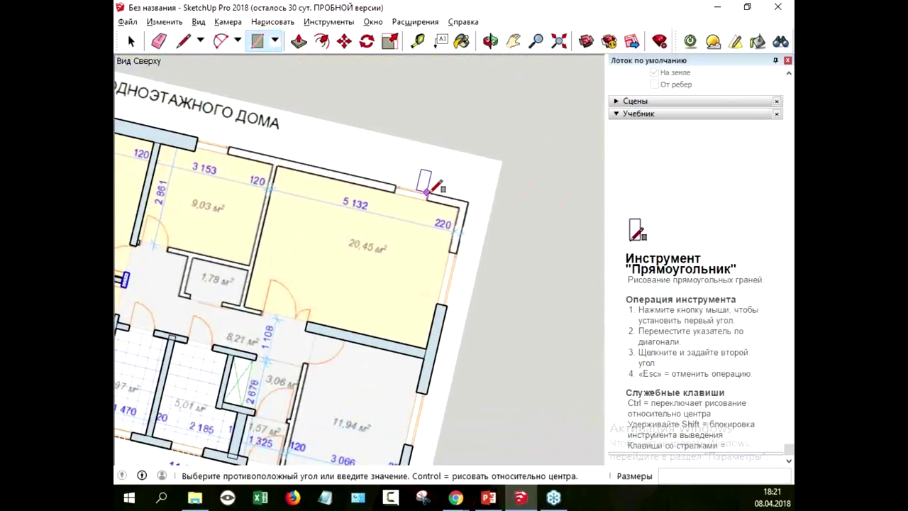
click(466, 209)
click(450, 246)
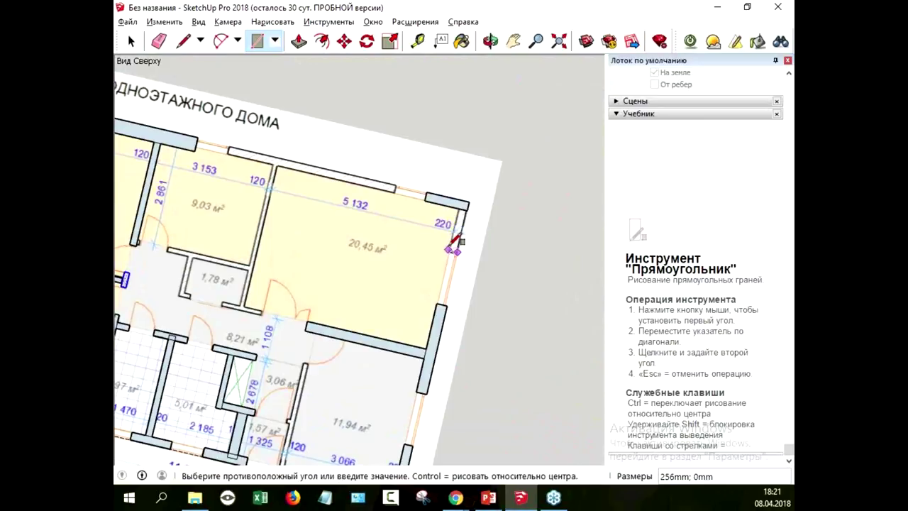
click(466, 206)
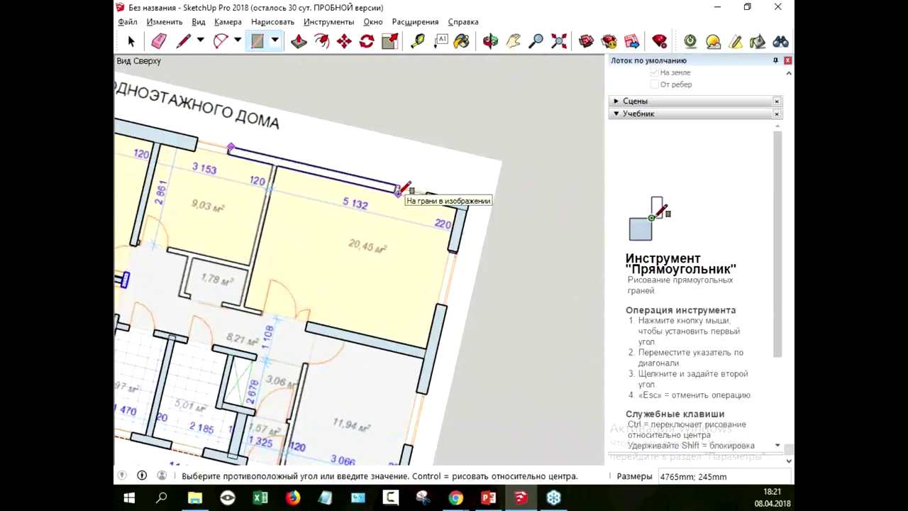
key(Escape)
scroll(480, 241, up, 2)
scroll(496, 238, up, 2)
scroll(499, 236, up, 1)
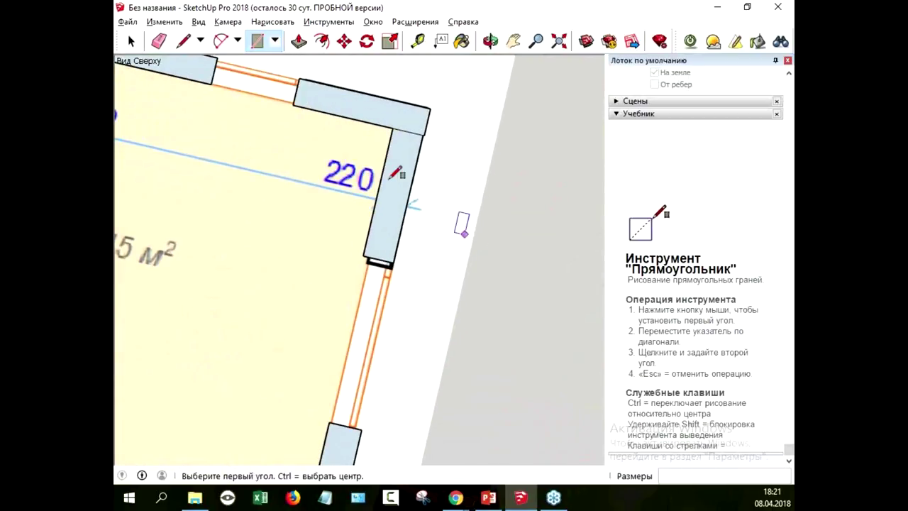
Switch to the Eraser and inspect the top-right and bottom-right wall corners
click(159, 41)
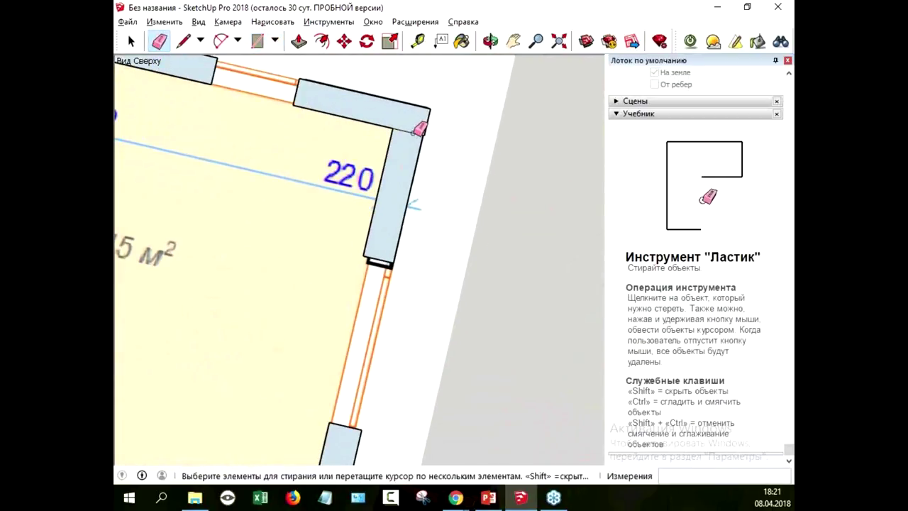
mouse_move(492, 346)
middle_down()
mouse_move(499, 262)
mouse_move(508, 311)
mouse_move(547, 206)
middle_up()
scroll(474, 173, up, 2)
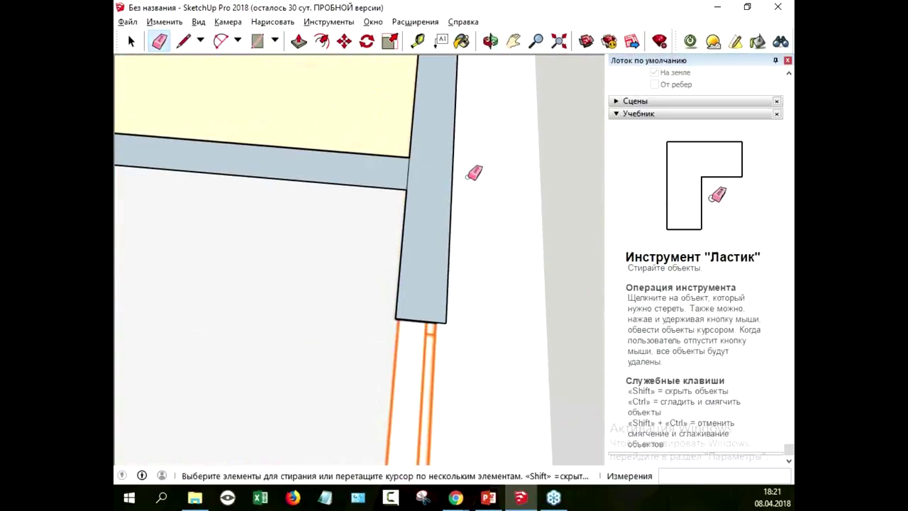
mouse_move(444, 179)
middle_down()
mouse_move(541, 205)
mouse_move(539, 121)
mouse_move(547, 269)
mouse_move(546, 125)
middle_up()
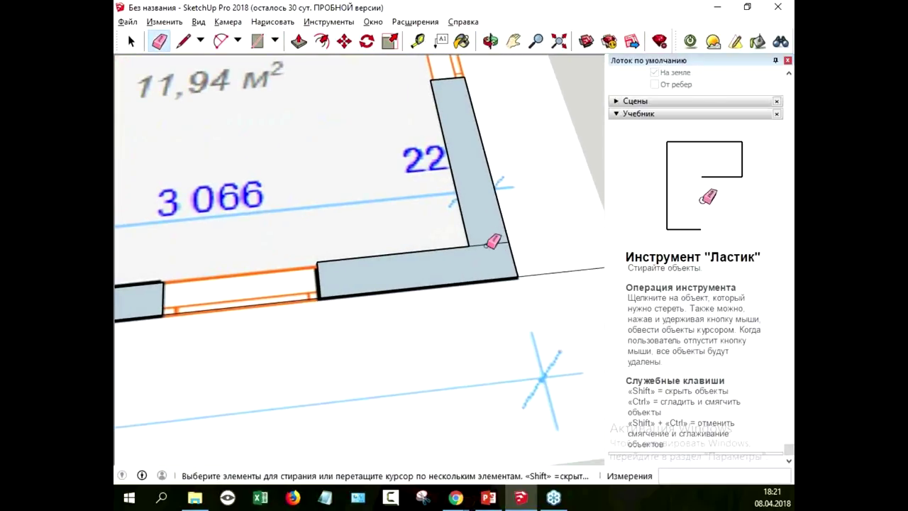
mouse_move(293, 198)
middle_down()
mouse_move(304, 178)
mouse_move(293, 195)
mouse_move(429, 314)
middle_up()
scroll(344, 320, down, 3)
middle_drag(344, 321, 424, 261)
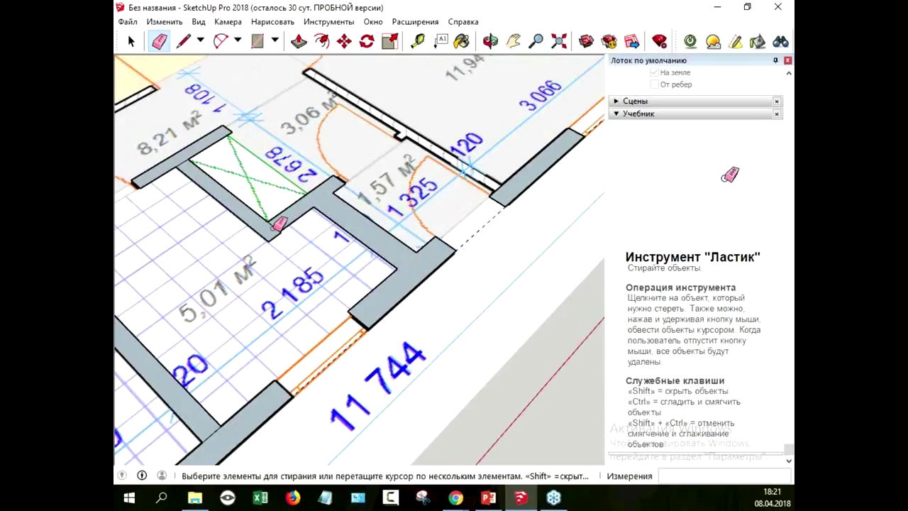
Orbit over the shaft, 3,97 m² and 10,92 m² room walls to check their junctions
mouse_move(189, 158)
middle_down()
mouse_move(125, 245)
mouse_move(404, 294)
middle_up()
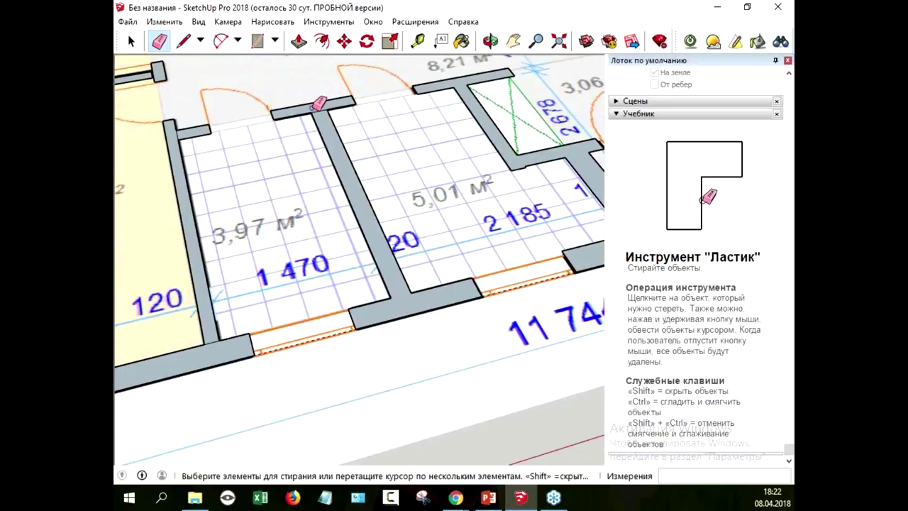
mouse_move(323, 106)
middle_down()
mouse_move(219, 321)
mouse_move(285, 193)
middle_up()
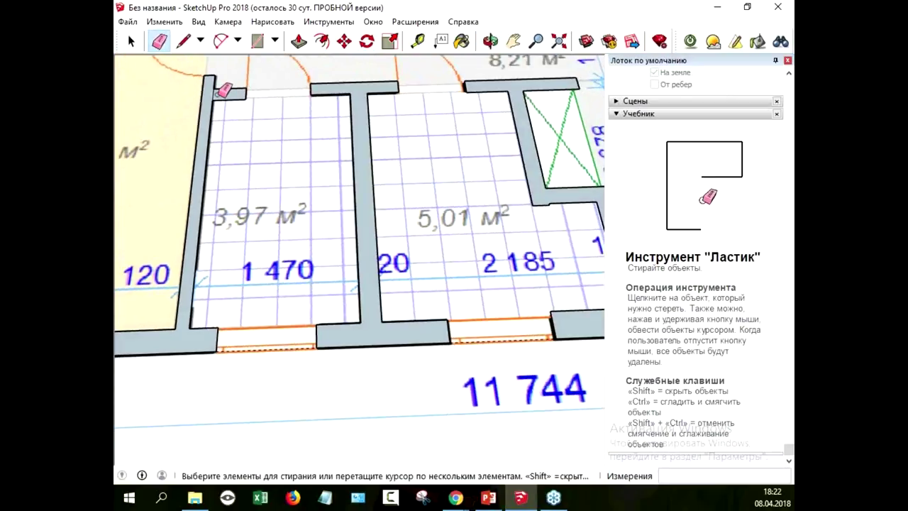
middle_drag(175, 151, 388, 310)
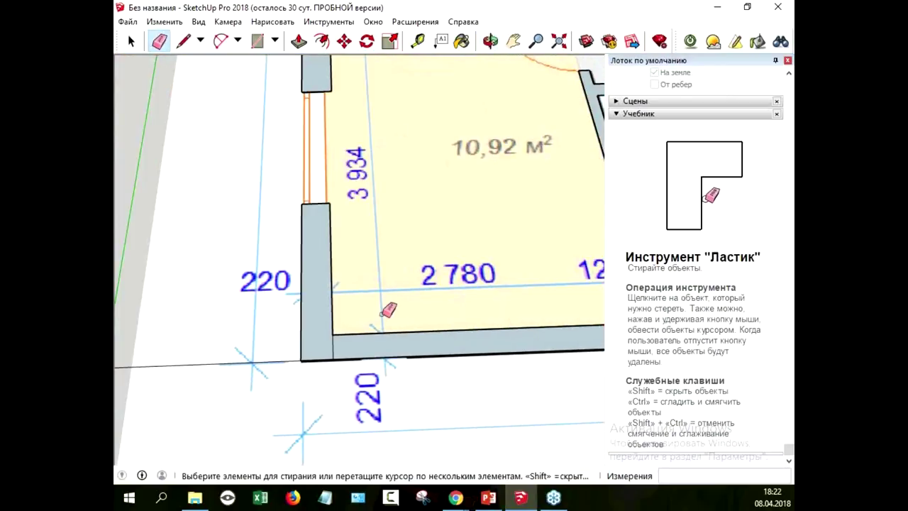
mouse_move(441, 202)
middle_down()
mouse_move(379, 284)
mouse_move(533, 142)
mouse_move(438, 147)
mouse_move(461, 234)
mouse_move(499, 310)
mouse_move(381, 323)
mouse_move(513, 227)
mouse_move(534, 284)
mouse_move(545, 282)
mouse_move(399, 279)
mouse_move(360, 288)
mouse_move(367, 266)
mouse_move(406, 312)
mouse_move(480, 305)
middle_up()
scroll(434, 320, down, 3)
scroll(513, 227, up, 3)
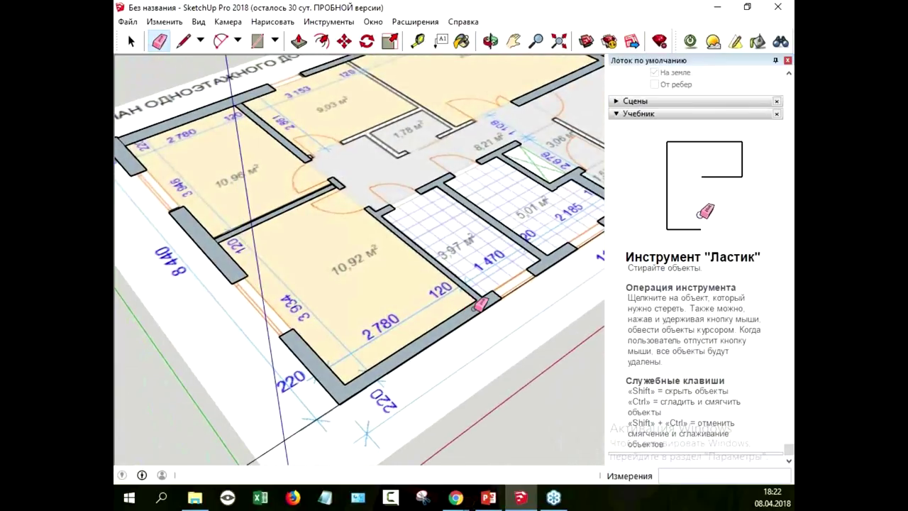
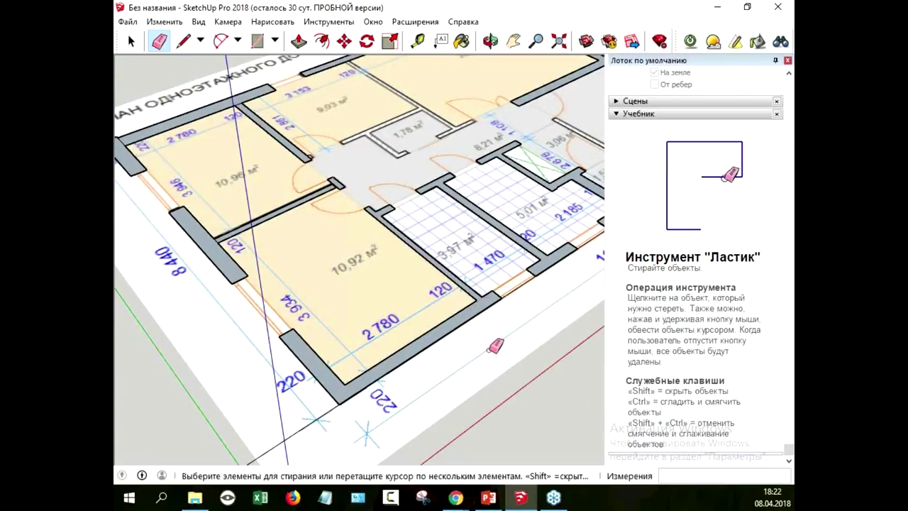
Extrude the right-side wall of the 11,94 m² room up to 1100 mm
mouse_move(523, 364)
middle_down()
mouse_move(521, 424)
mouse_move(447, 371)
mouse_move(470, 383)
mouse_move(345, 354)
middle_up()
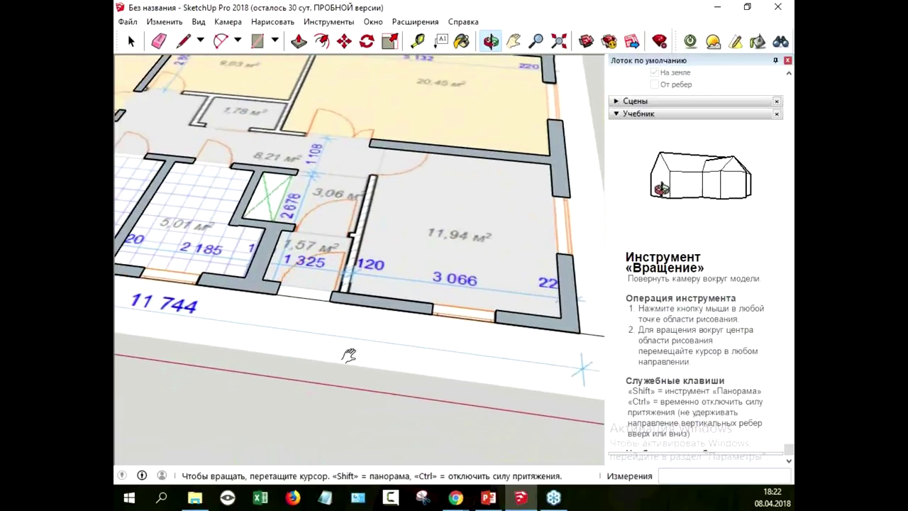
mouse_move(461, 369)
middle_down()
mouse_move(488, 362)
mouse_move(476, 373)
mouse_move(489, 402)
mouse_move(518, 418)
mouse_move(490, 387)
middle_up()
click(299, 40)
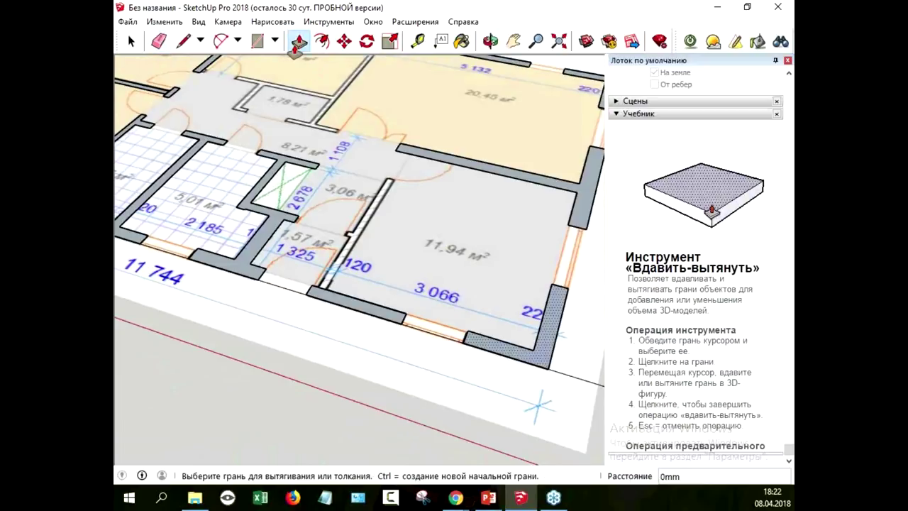
click(554, 332)
click(560, 293)
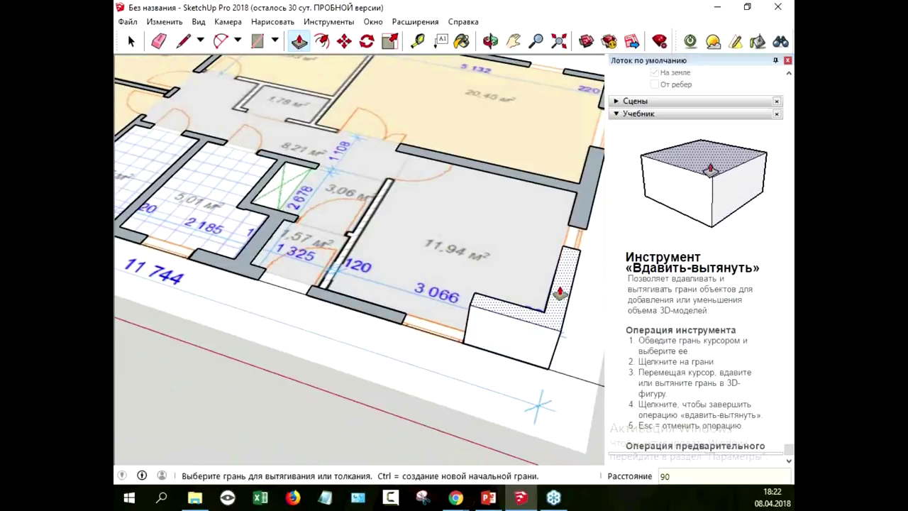
click(560, 293)
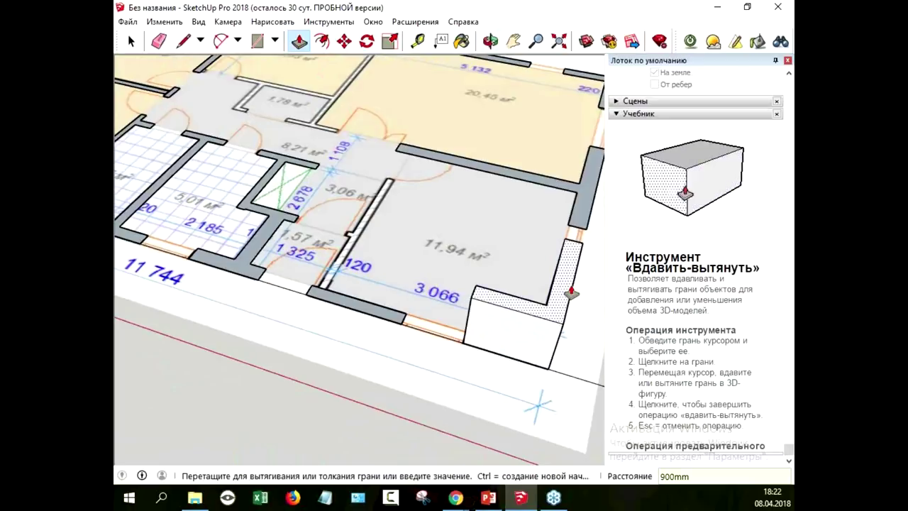
click(577, 239)
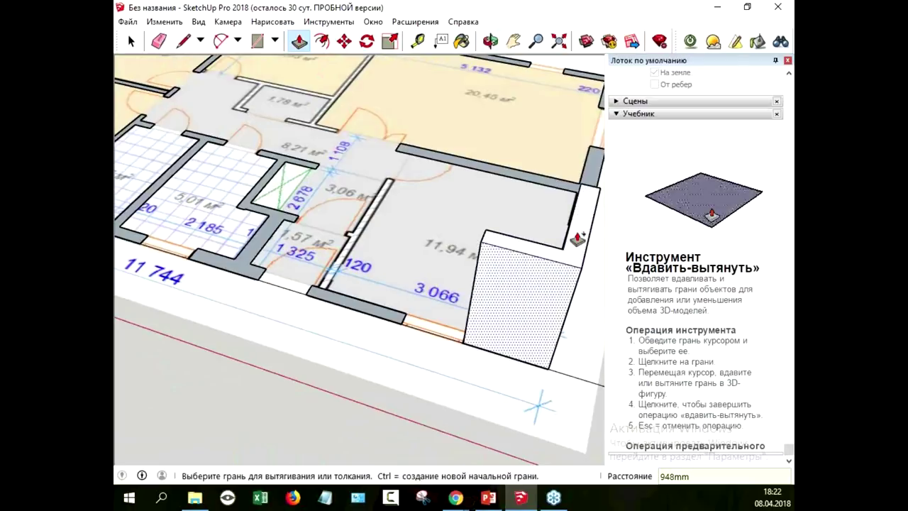
click(578, 239)
click(560, 317)
click(560, 317)
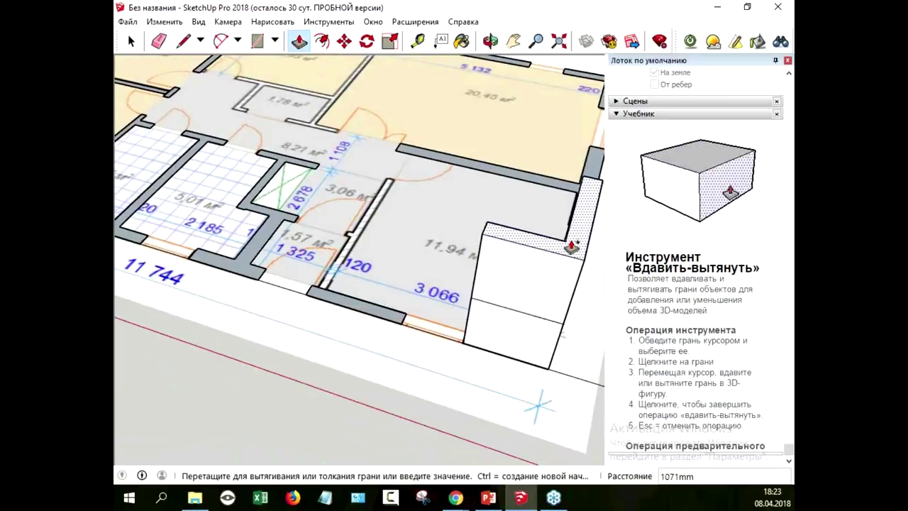
click(572, 247)
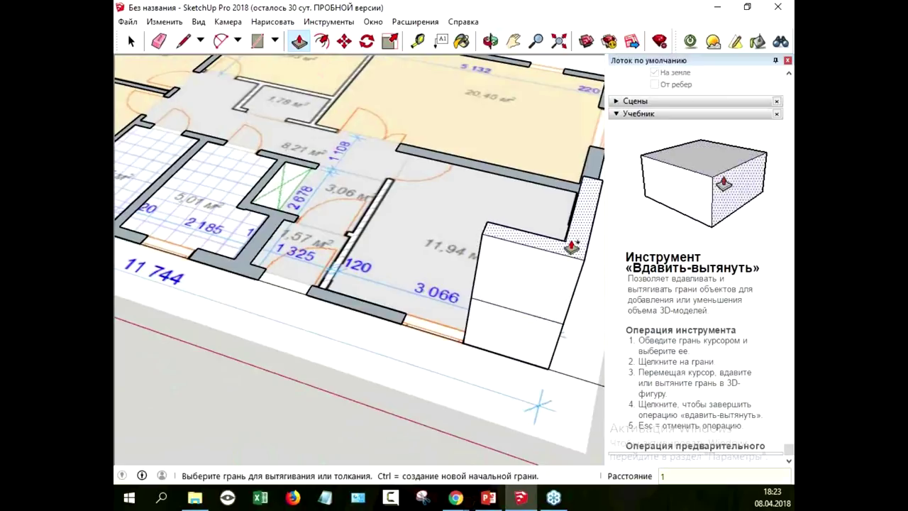
text(100)
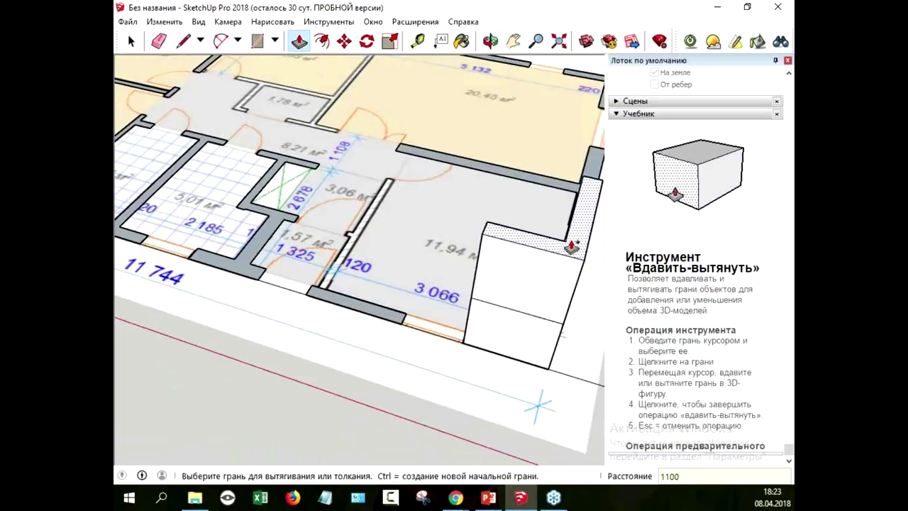
key(Return)
Pull the wall block's top higher, adding another 502 mm
middle_drag(354, 277, 402, 265)
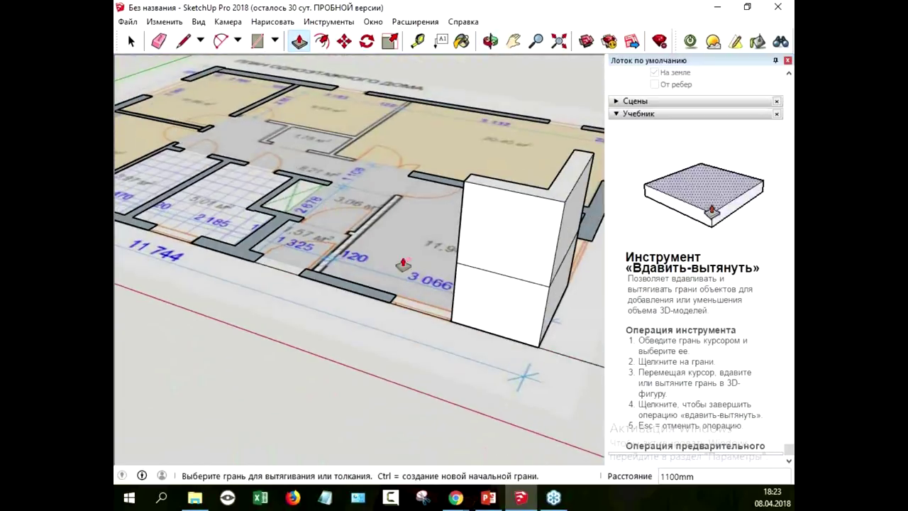
click(560, 193)
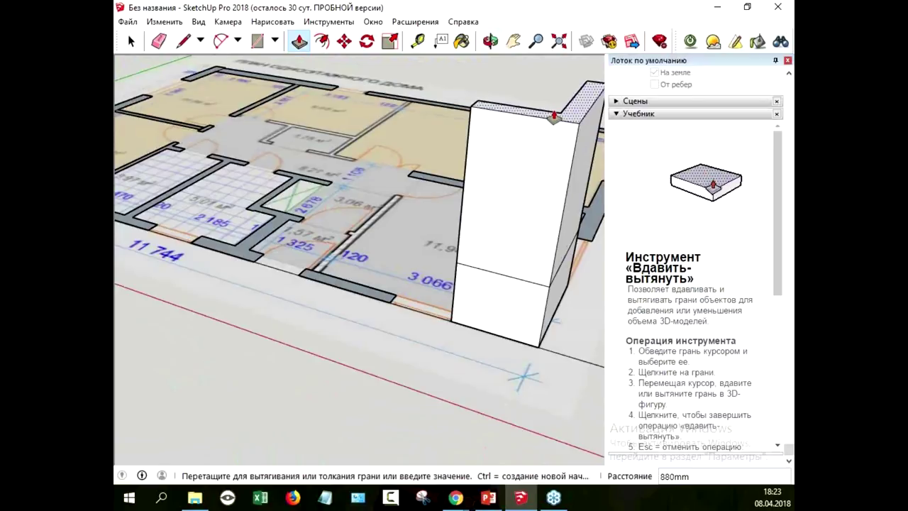
click(556, 117)
middle_drag(557, 116, 574, 121)
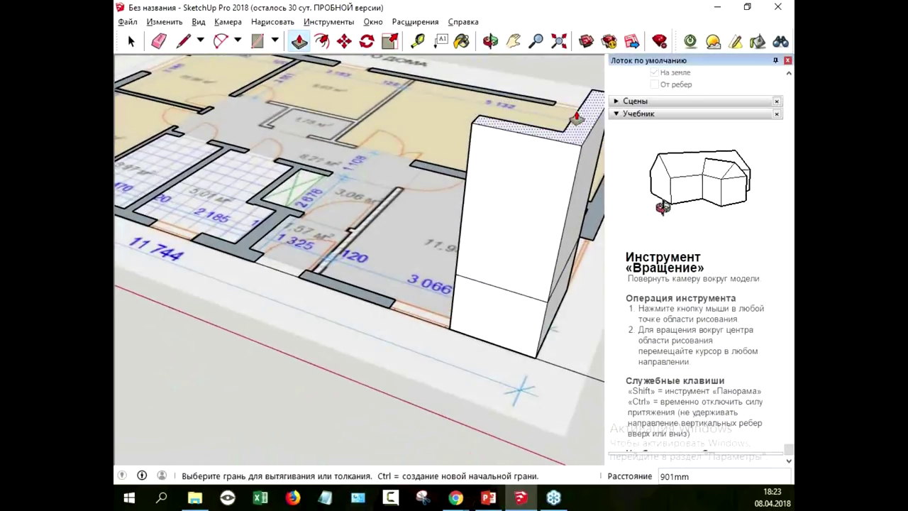
click(574, 122)
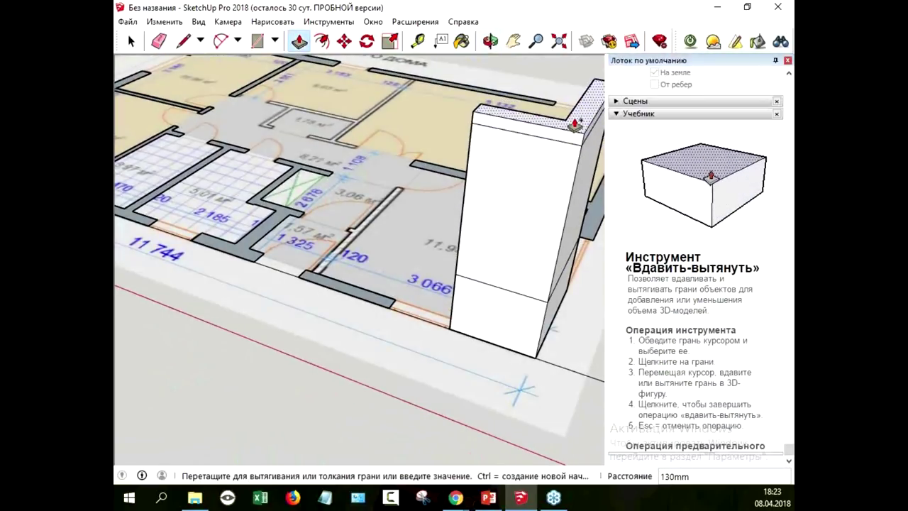
click(576, 87)
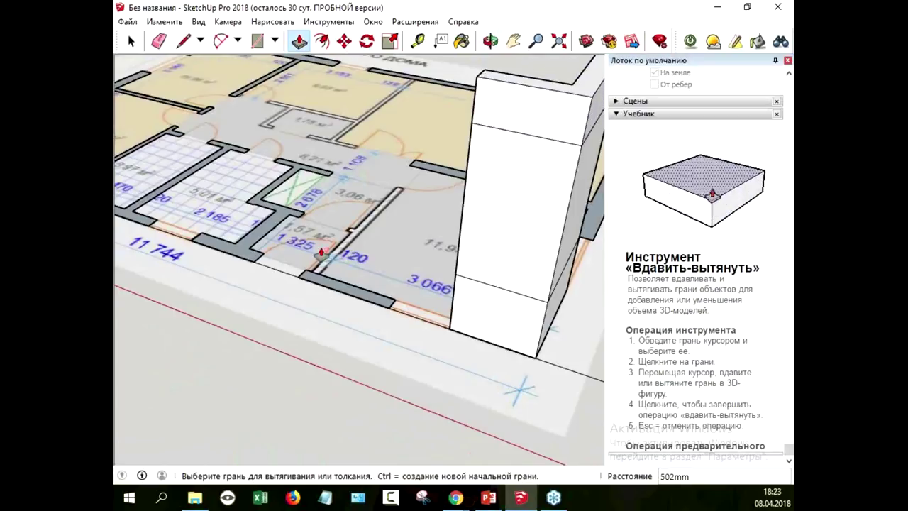
middle_drag(543, 129, 368, 234)
scroll(409, 253, up, 3)
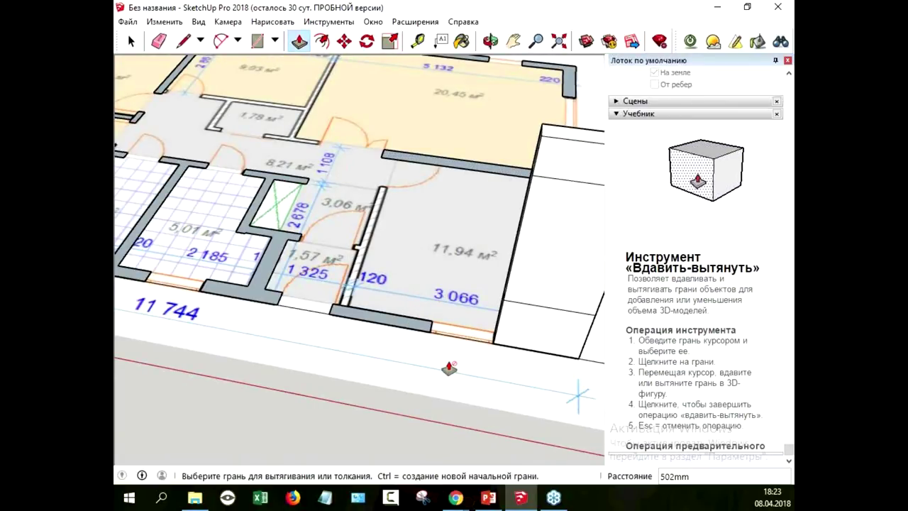
Extrude the wall below the 11,94 m² room to 900 mm, undoing the 1100 mm attempt
click(384, 319)
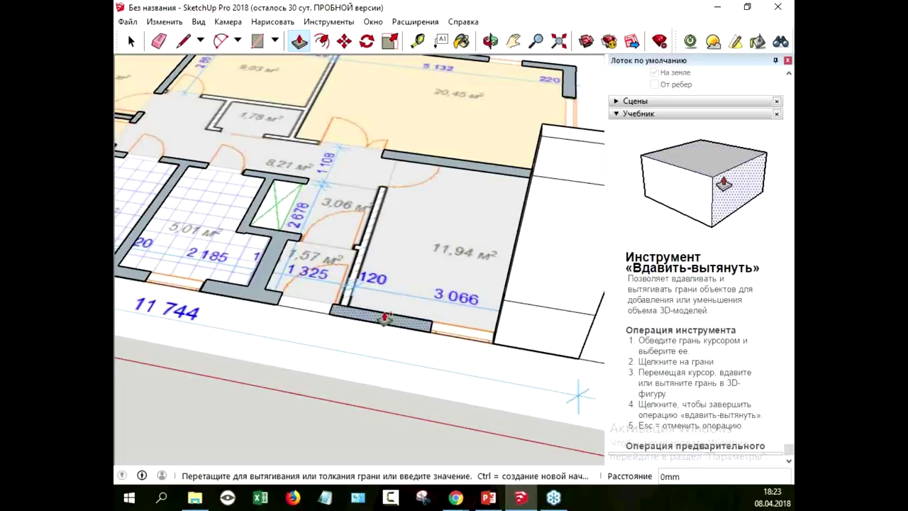
click(383, 284)
text(900)
key(Return)
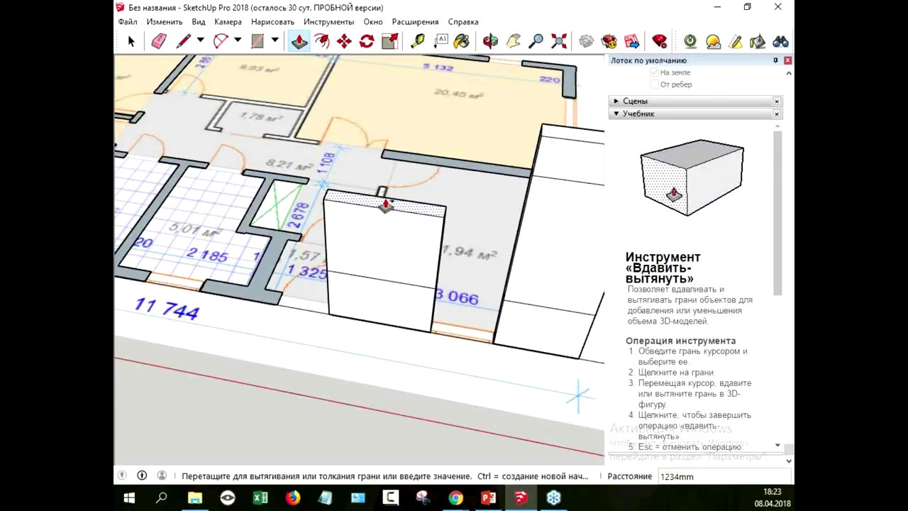
click(385, 206)
text(1100)
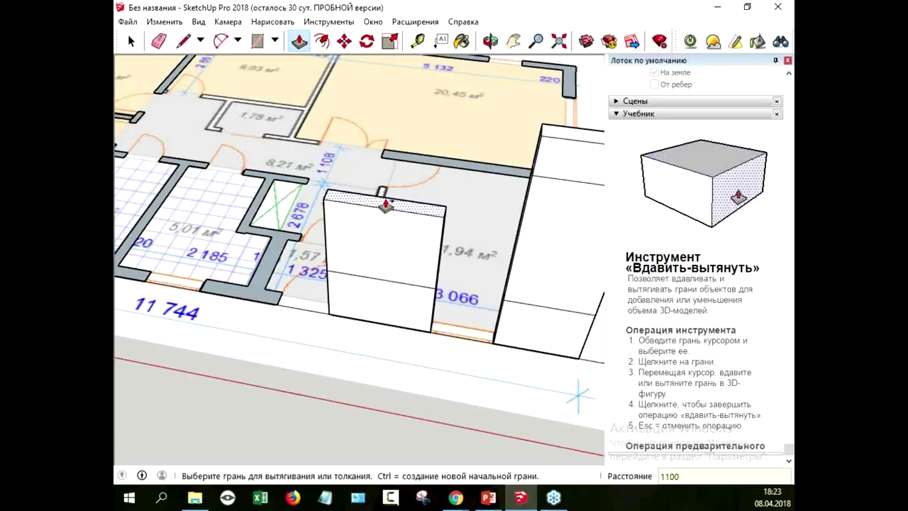
key(Return)
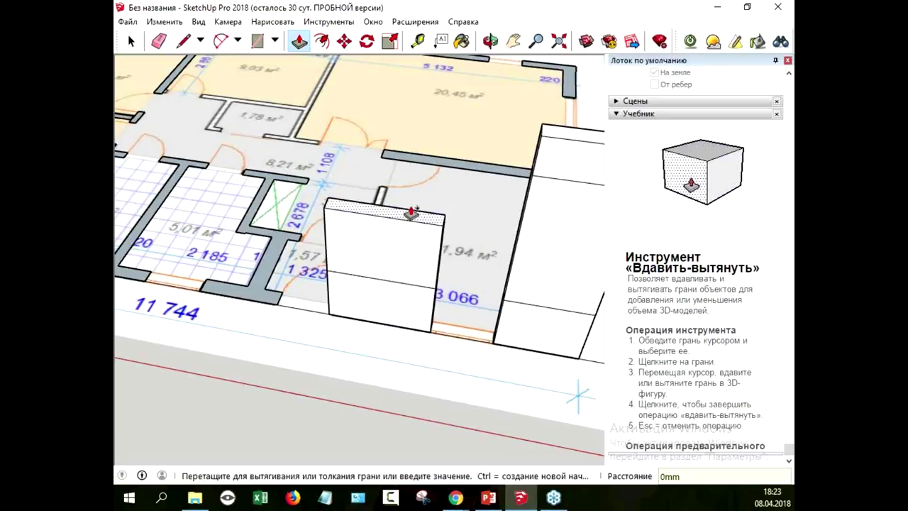
key(ctrl+z)
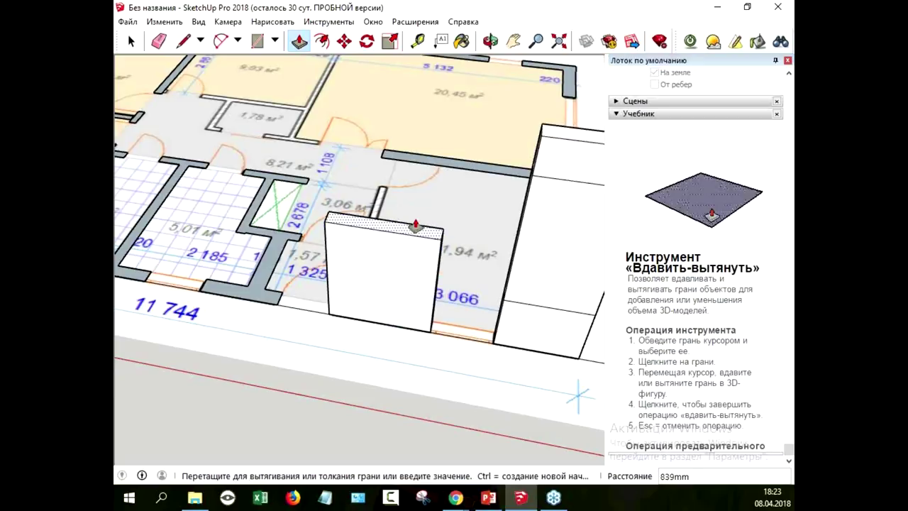
Pull the lower wall block's top up further by 510 mm
drag(406, 274, 417, 281)
click(418, 281)
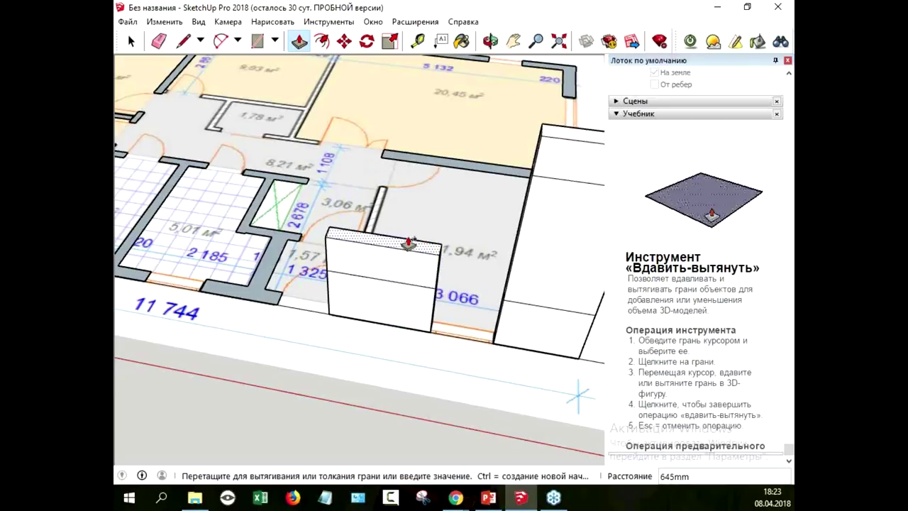
click(415, 196)
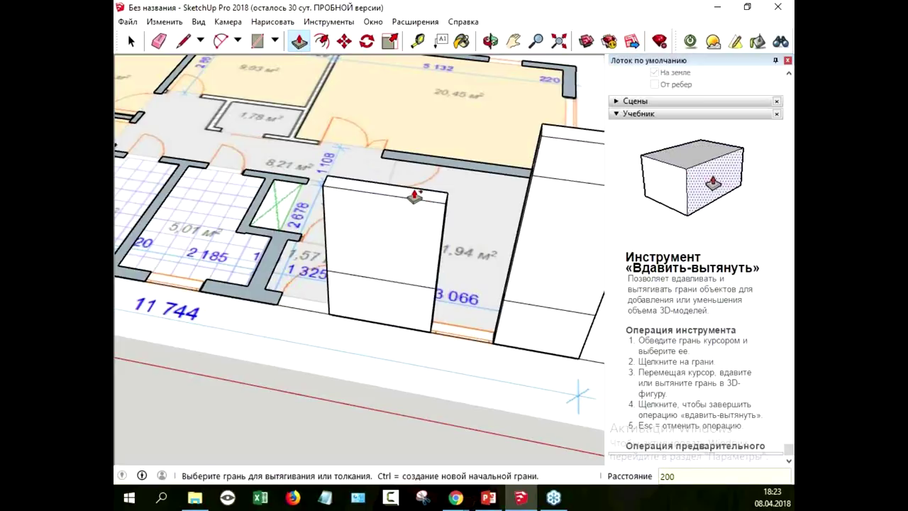
click(415, 196)
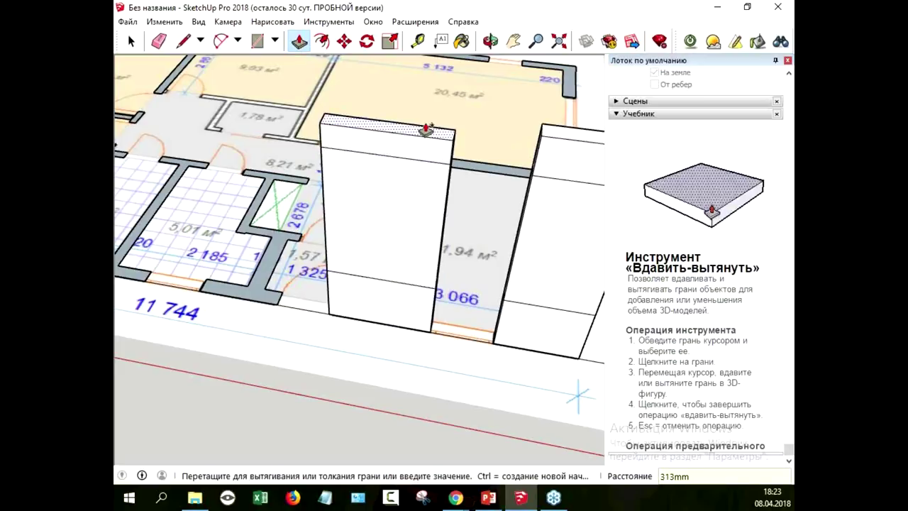
key(Escape)
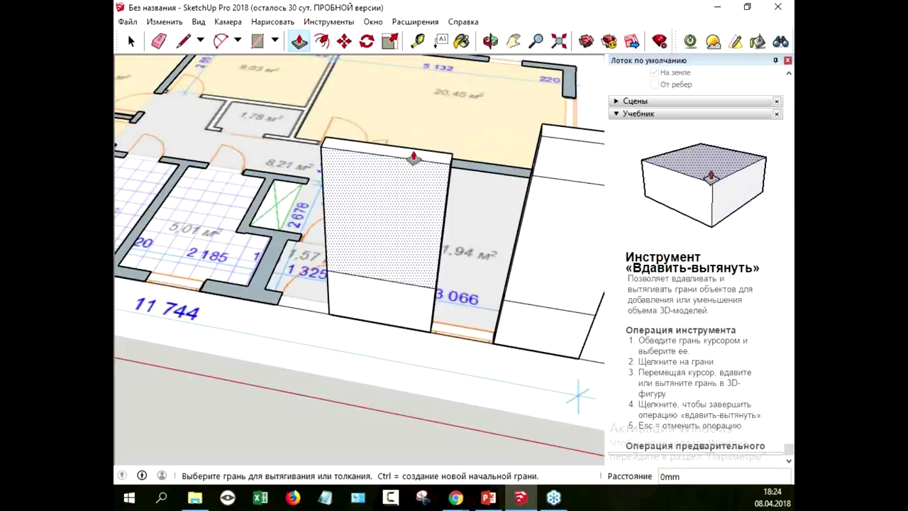
click(415, 153)
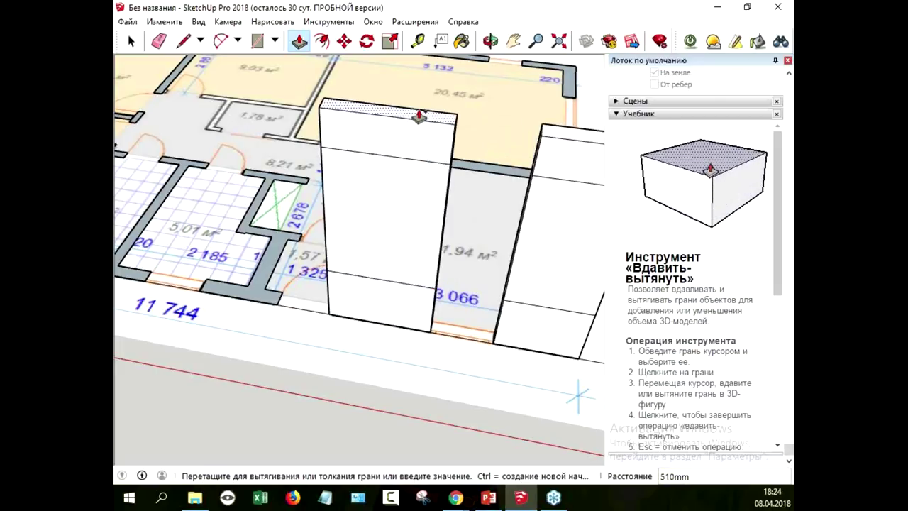
click(419, 115)
mouse_move(419, 116)
middle_down()
mouse_move(411, 211)
mouse_move(274, 305)
mouse_move(265, 291)
middle_up()
click(265, 293)
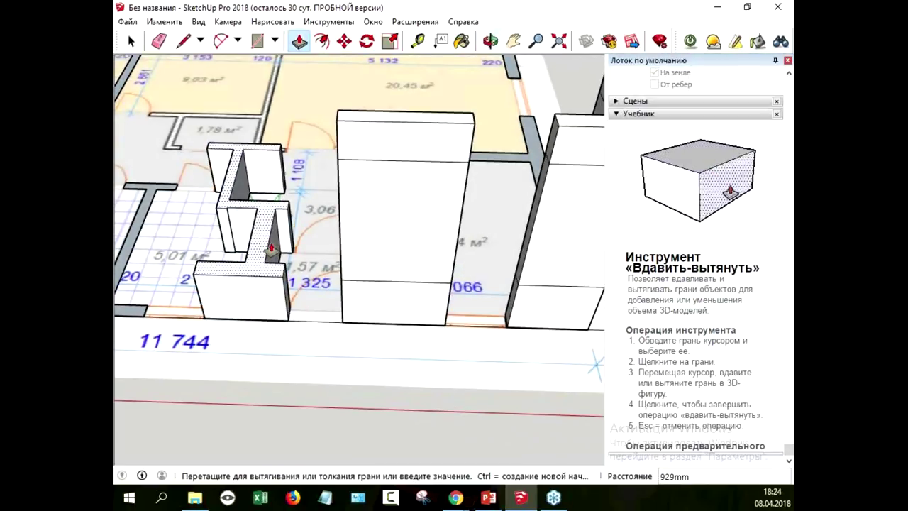
Raise the wall beside the 1,57 m² room to 2000 mm, then 500 mm more
click(271, 250)
click(271, 250)
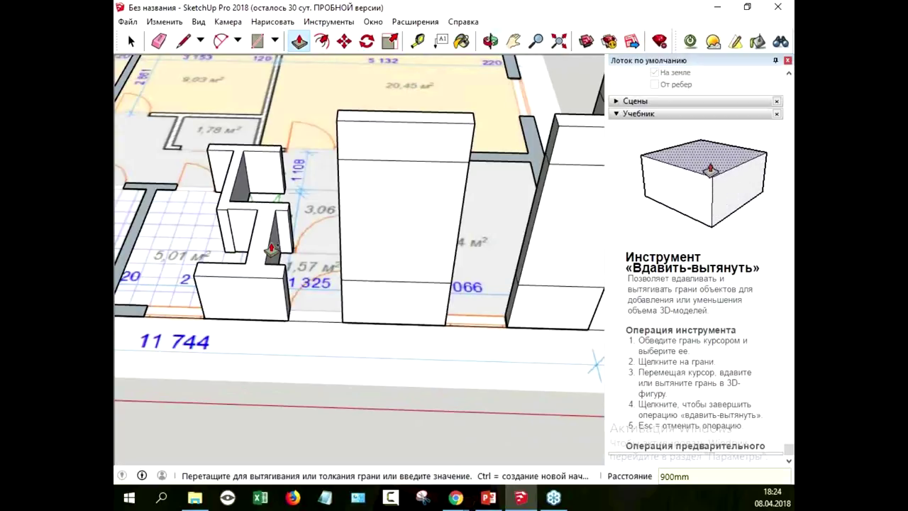
click(257, 252)
click(256, 252)
click(245, 180)
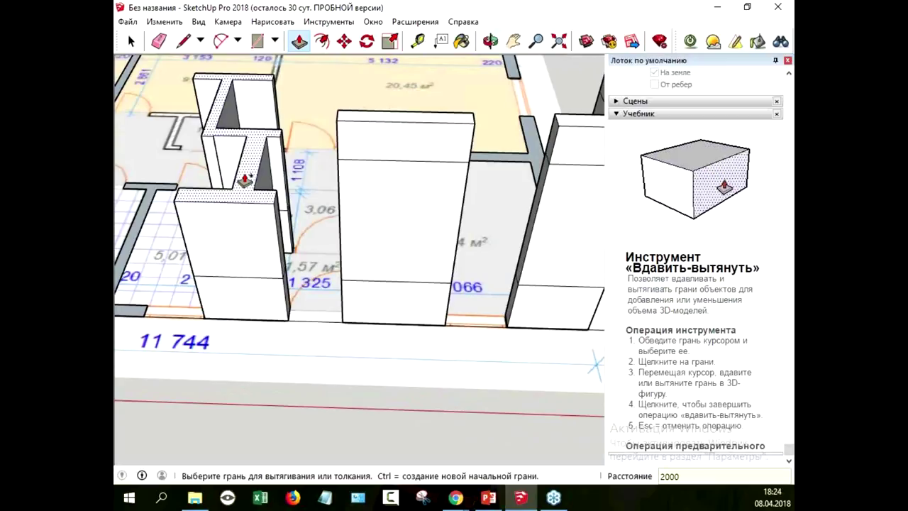
click(244, 179)
click(262, 149)
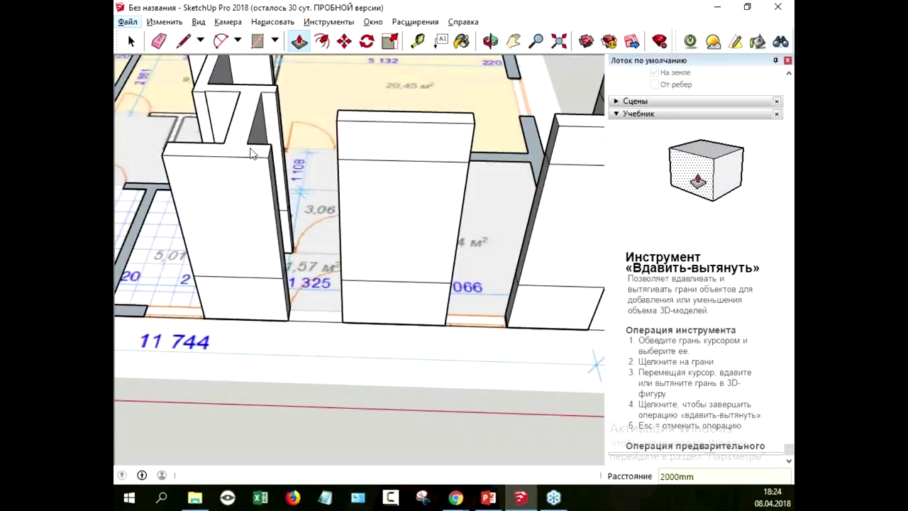
click(250, 151)
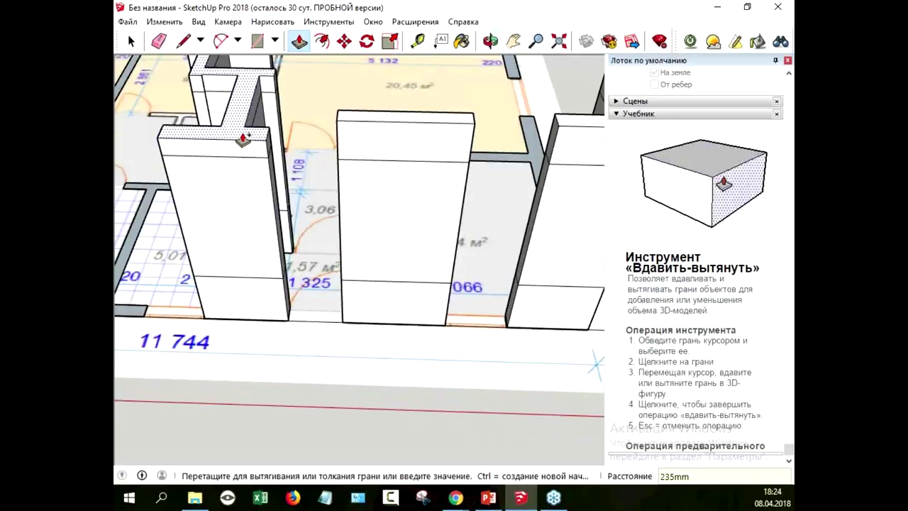
key(Return)
Extend the upper and lower wall blocks sideways to bridge the gaps between walls
mouse_move(244, 140)
middle_down()
mouse_move(416, 151)
mouse_move(419, 169)
middle_up()
mouse_move(468, 254)
middle_down()
mouse_move(405, 235)
mouse_move(350, 267)
mouse_move(341, 255)
mouse_move(324, 284)
middle_up()
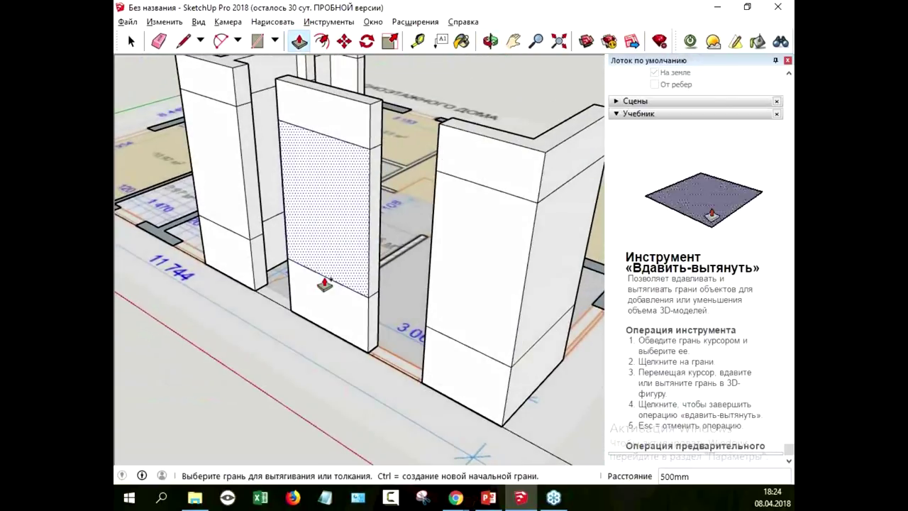
mouse_move(377, 126)
mouse_down()
mouse_move(420, 175)
mouse_move(437, 170)
mouse_up()
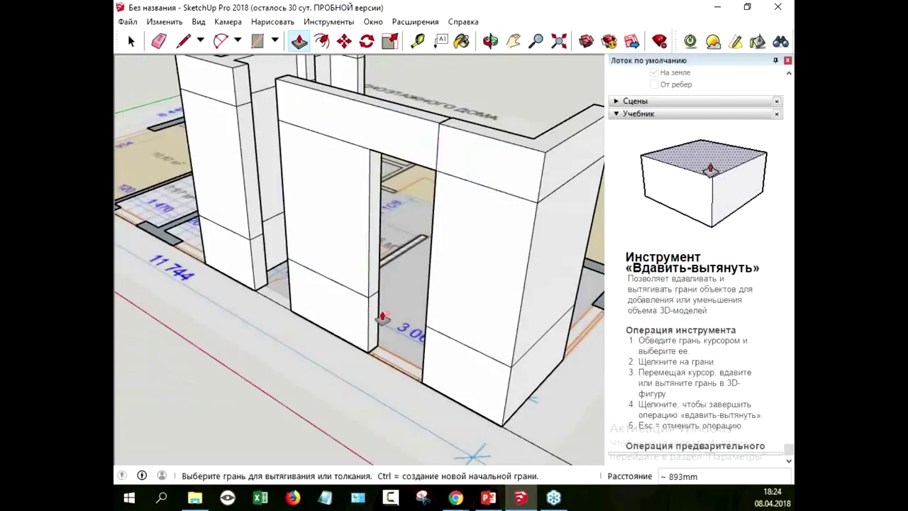
drag(376, 314, 423, 372)
click(424, 371)
middle_drag(246, 107, 249, 96)
mouse_move(249, 97)
mouse_down()
mouse_move(288, 104)
mouse_move(296, 122)
mouse_up()
click(298, 123)
mouse_move(298, 122)
middle_down()
mouse_move(466, 260)
mouse_move(513, 176)
mouse_move(427, 216)
mouse_move(304, 223)
mouse_move(475, 305)
middle_up()
middle_drag(600, 416, 517, 331)
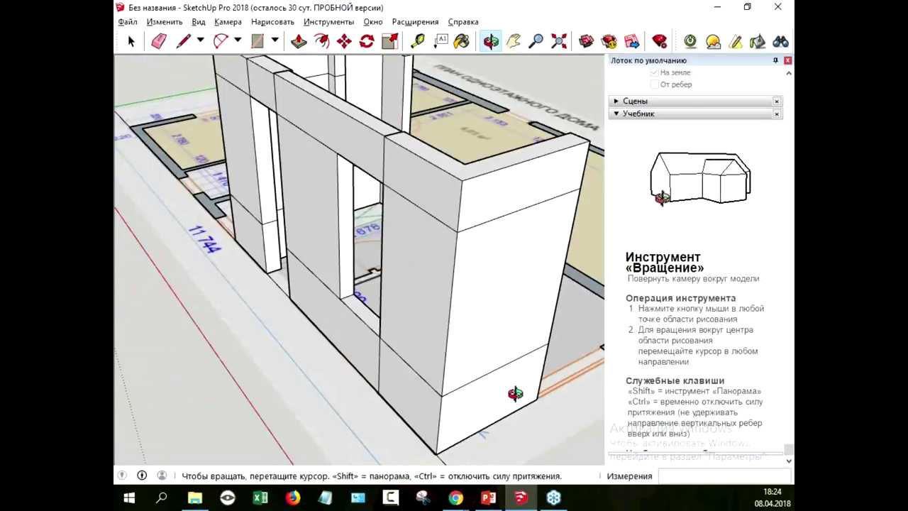
Raise the L-shaped wall footprint to 2000 mm
mouse_move(517, 385)
middle_down()
mouse_move(330, 422)
mouse_move(462, 305)
middle_up()
drag(461, 305, 450, 271)
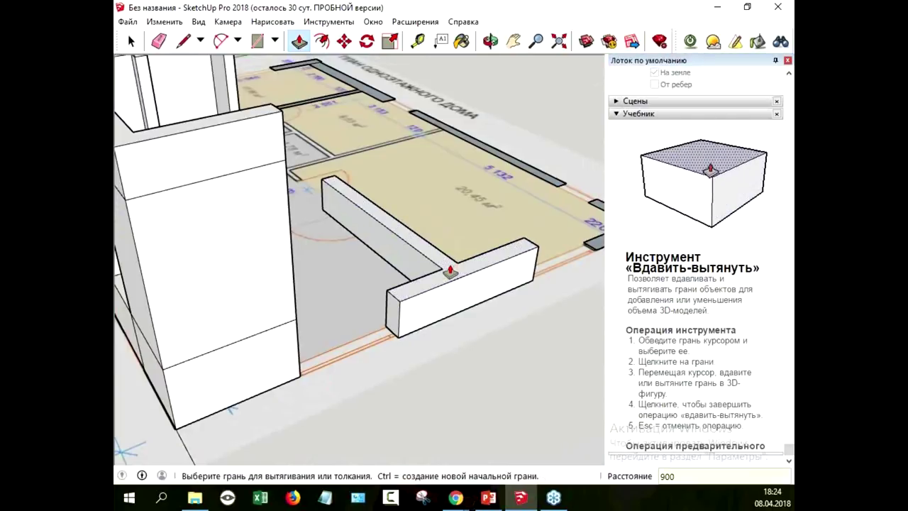
click(450, 270)
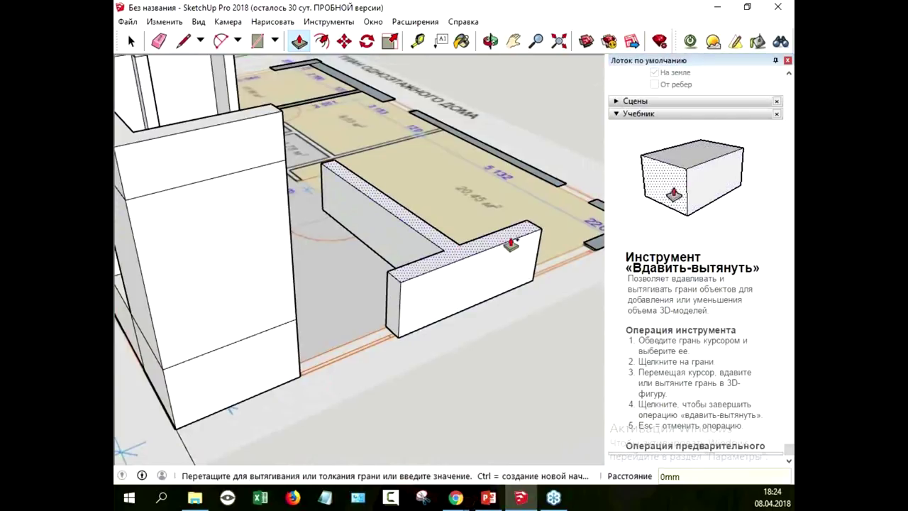
click(505, 203)
text(2000)
key(Return)
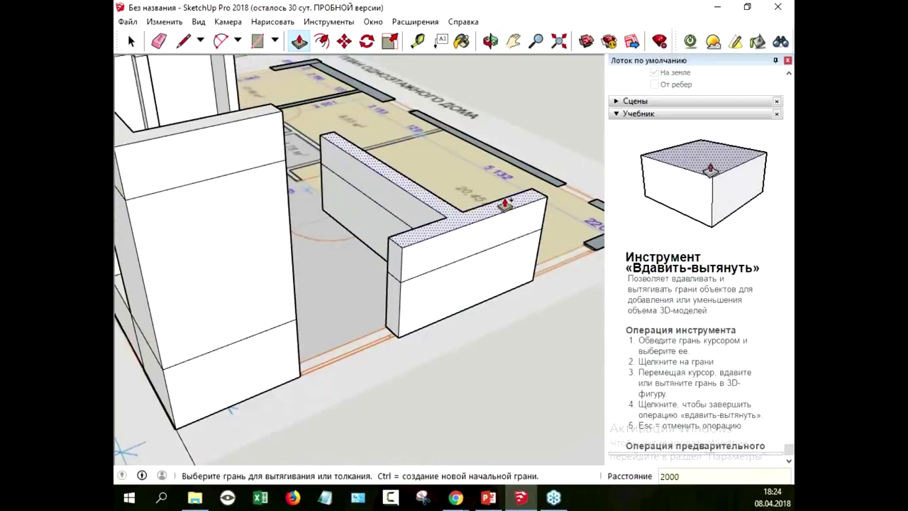
Restore the wall's height with redo and raise its top another 500 mm
click(505, 203)
key(Escape)
key(z)
key(Escape)
key(Escape)
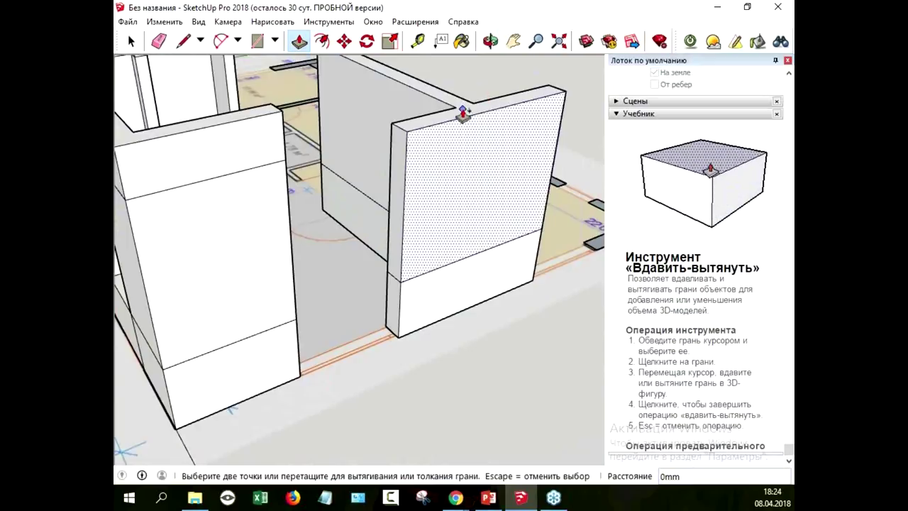
click(463, 114)
click(477, 223)
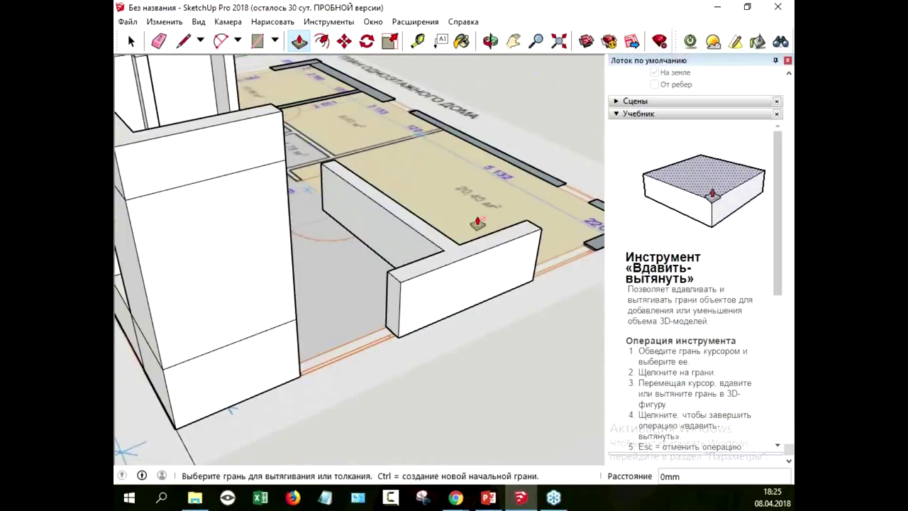
click(164, 21)
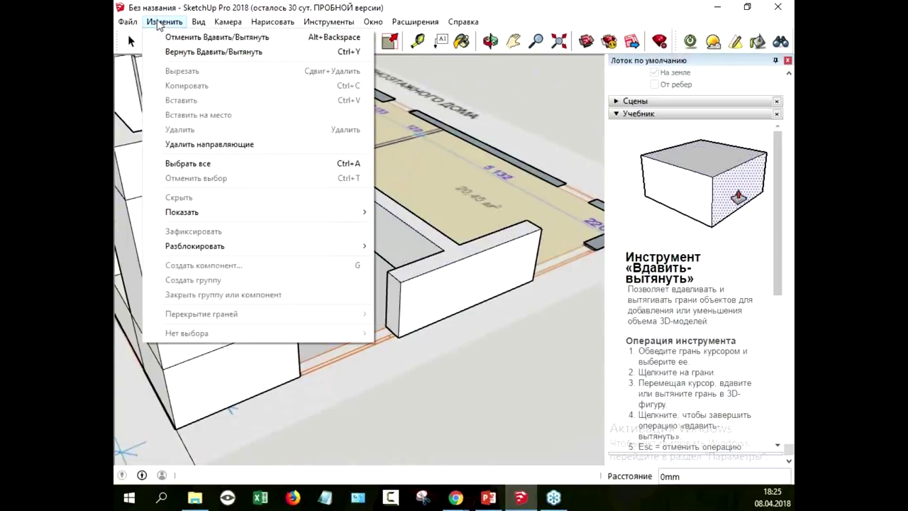
click(181, 51)
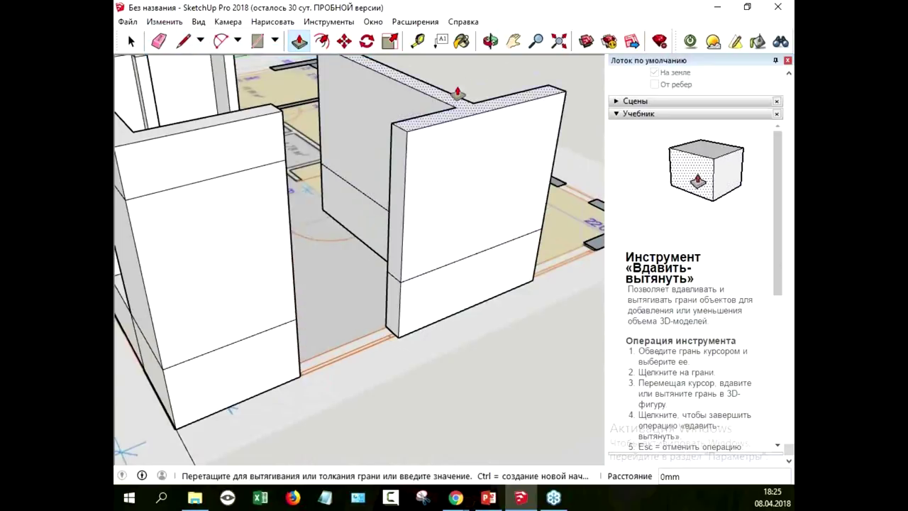
click(458, 92)
text(00)
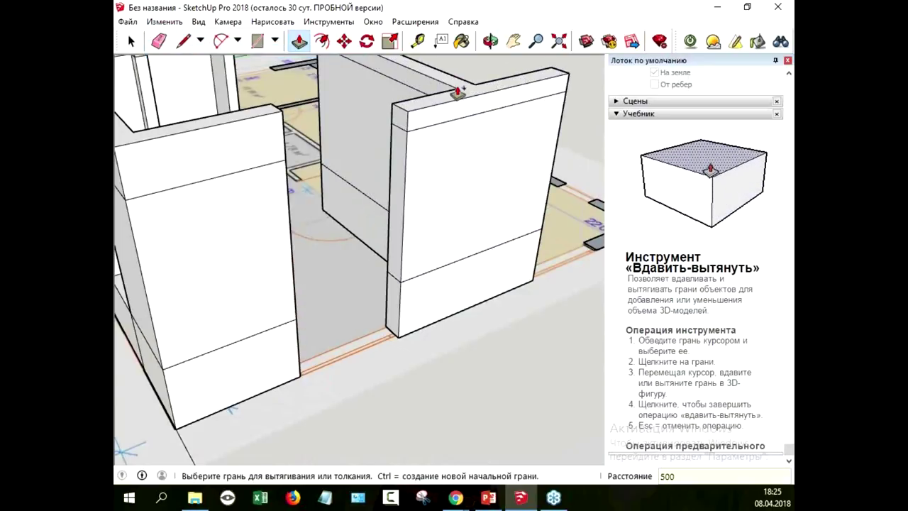
key(Return)
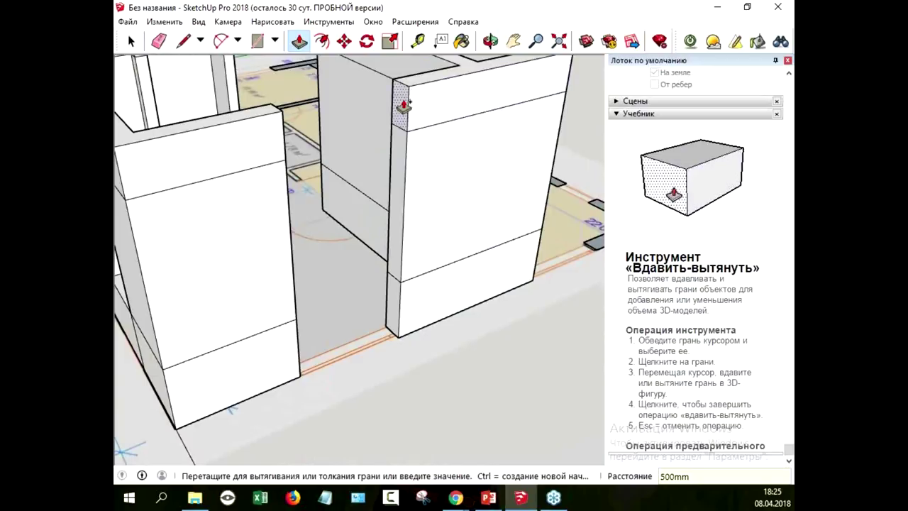
Extend the upper beam and lower sill blocks left to the wall, forming a window opening
click(402, 101)
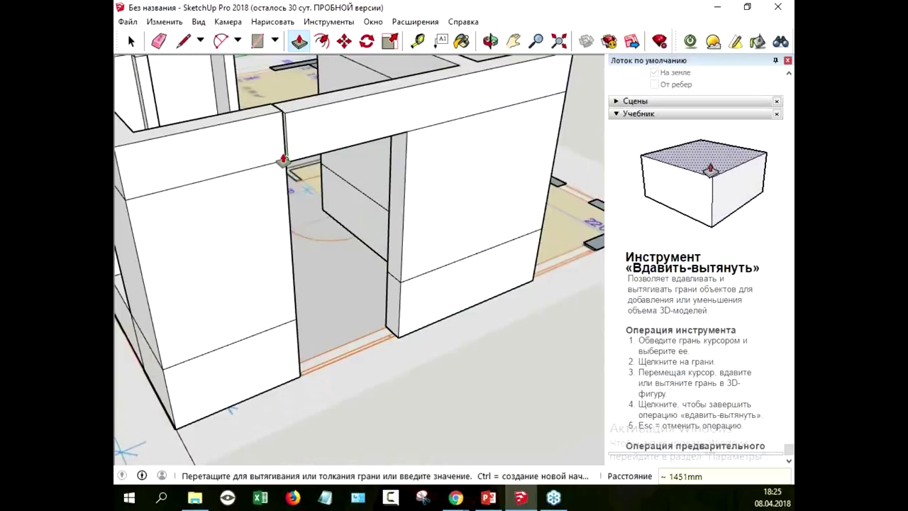
click(284, 162)
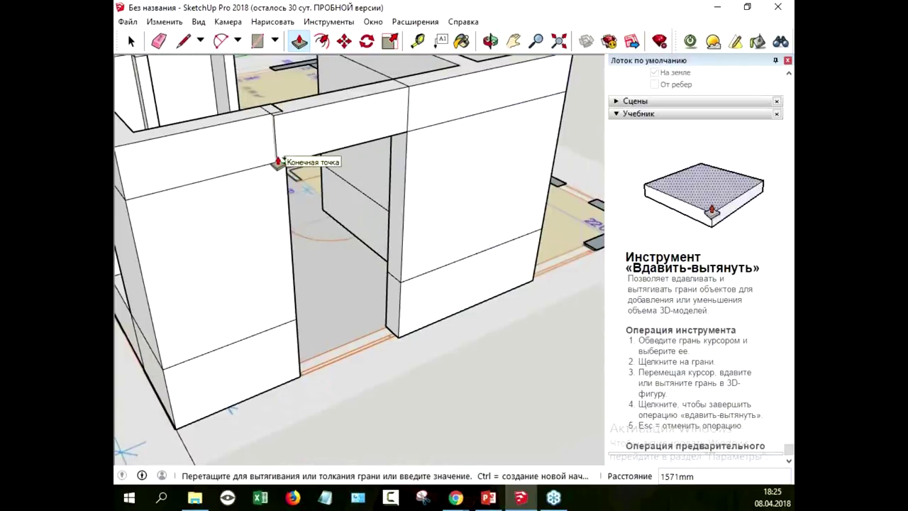
click(392, 317)
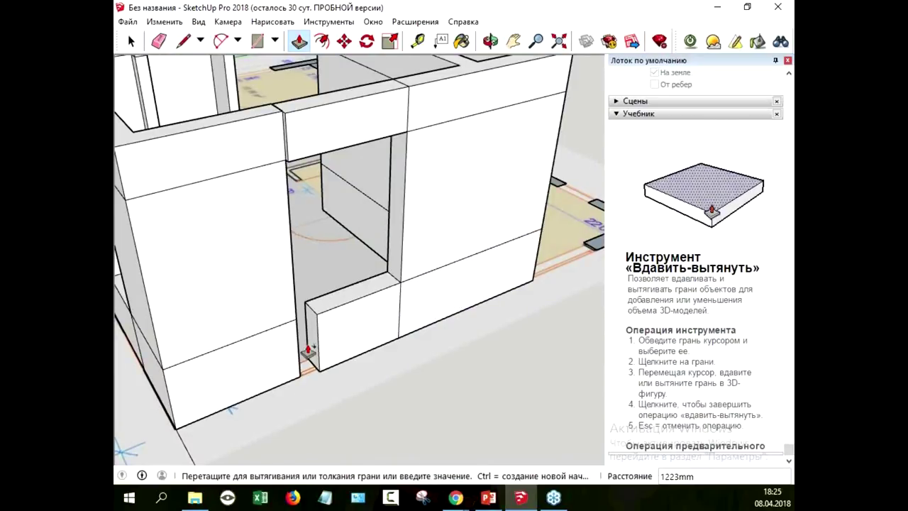
mouse_move(300, 382)
middle_down()
mouse_move(600, 368)
mouse_move(448, 399)
mouse_move(522, 390)
mouse_move(567, 235)
mouse_move(535, 253)
middle_up()
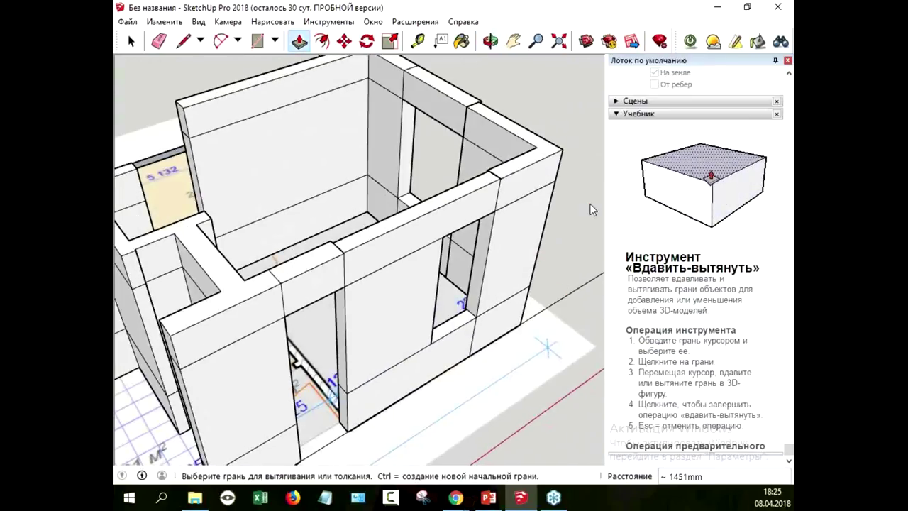
click(617, 115)
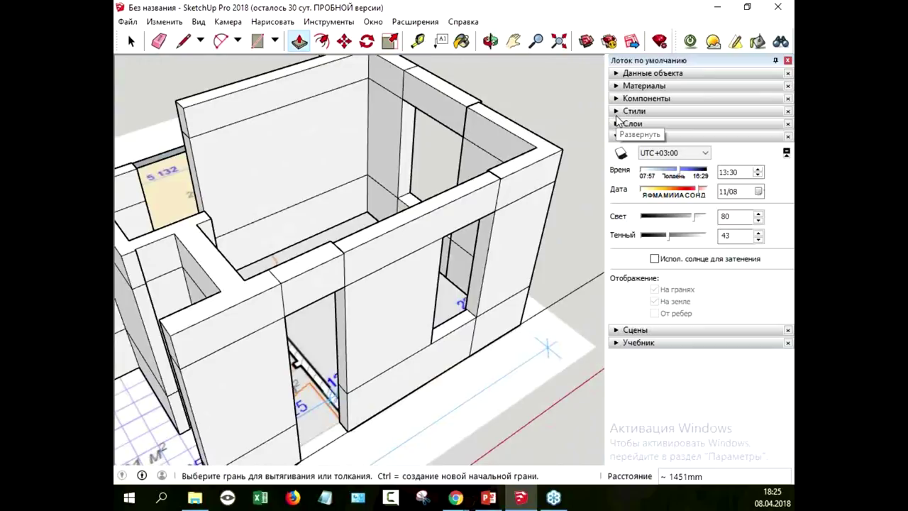
Paint the outer right and front wall faces red brick from Brick and Cladding
click(616, 86)
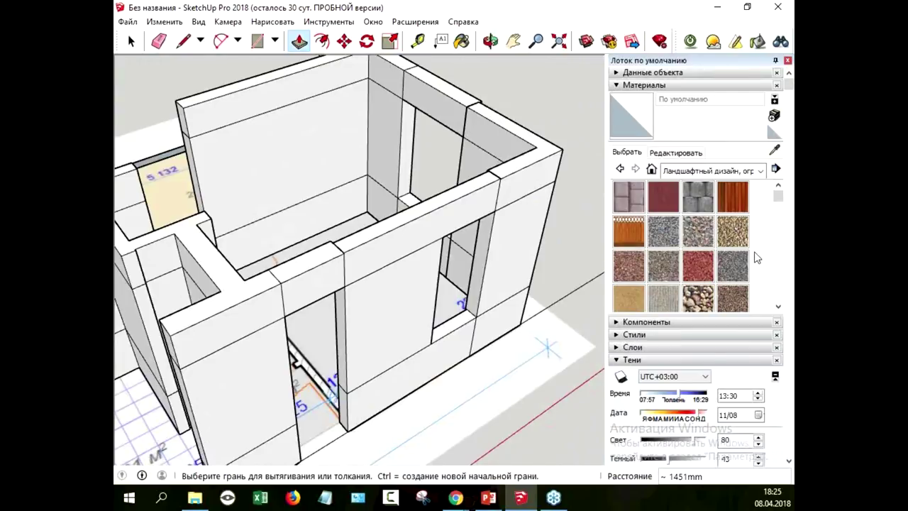
click(761, 171)
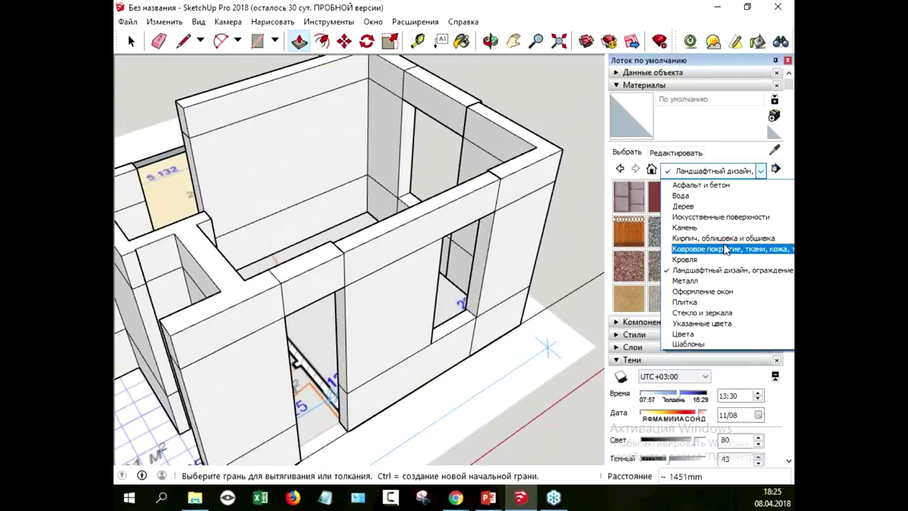
click(724, 239)
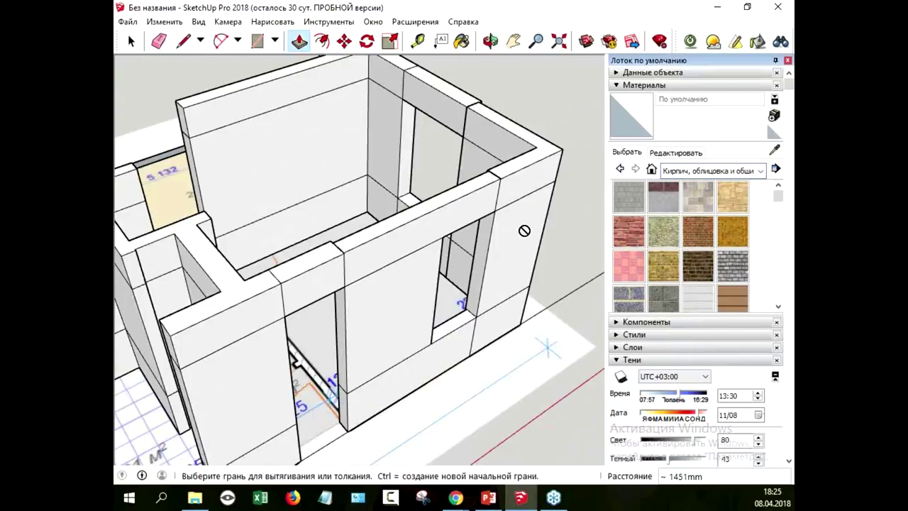
click(629, 230)
click(531, 224)
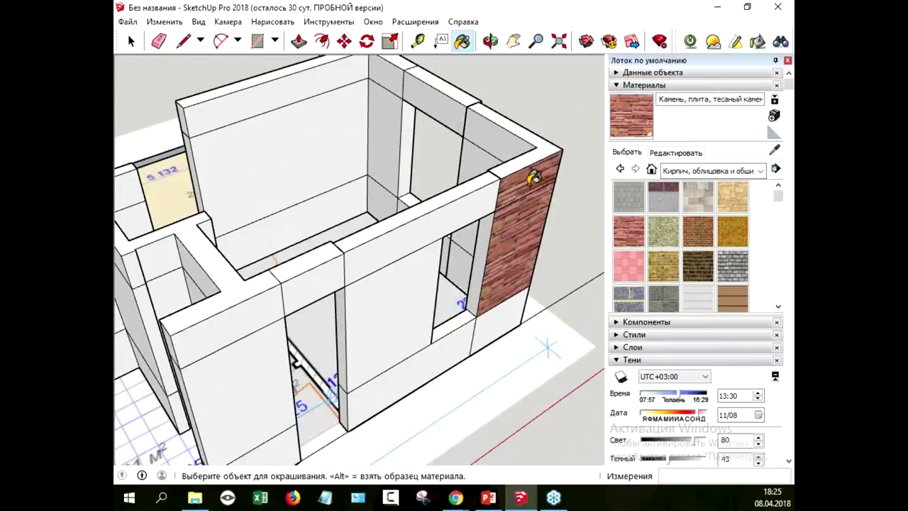
click(460, 207)
click(413, 258)
click(405, 369)
click(518, 336)
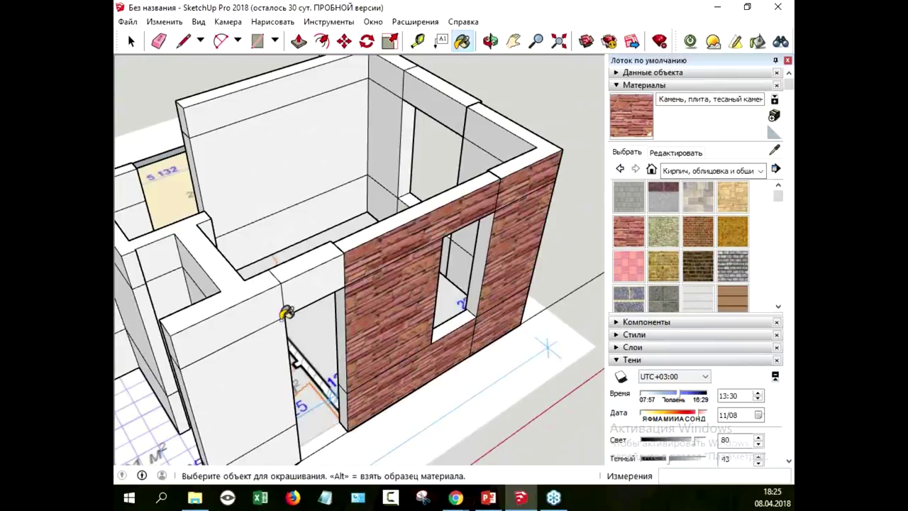
click(300, 292)
Paint the inner wall faces, window reveals and door jambs with sandstone
mouse_move(300, 405)
middle_down()
mouse_move(476, 331)
mouse_move(680, 330)
mouse_move(603, 323)
middle_up()
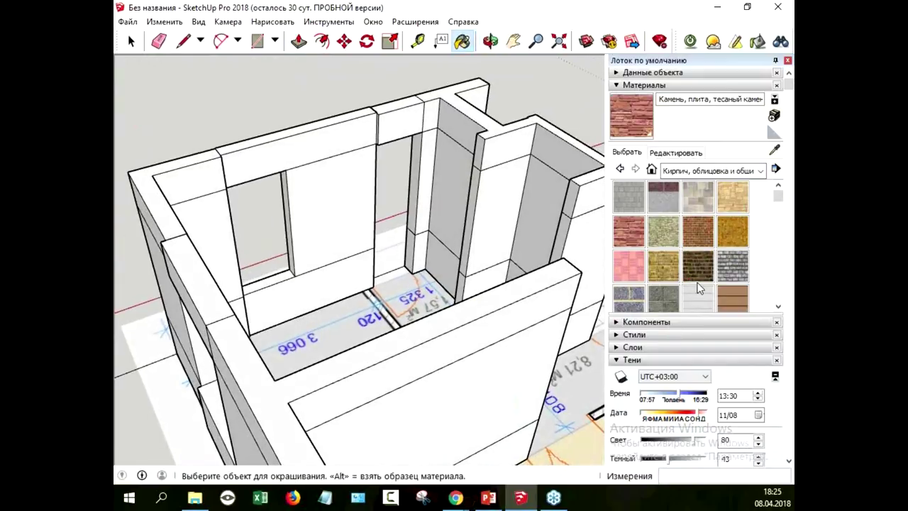
click(735, 205)
click(303, 153)
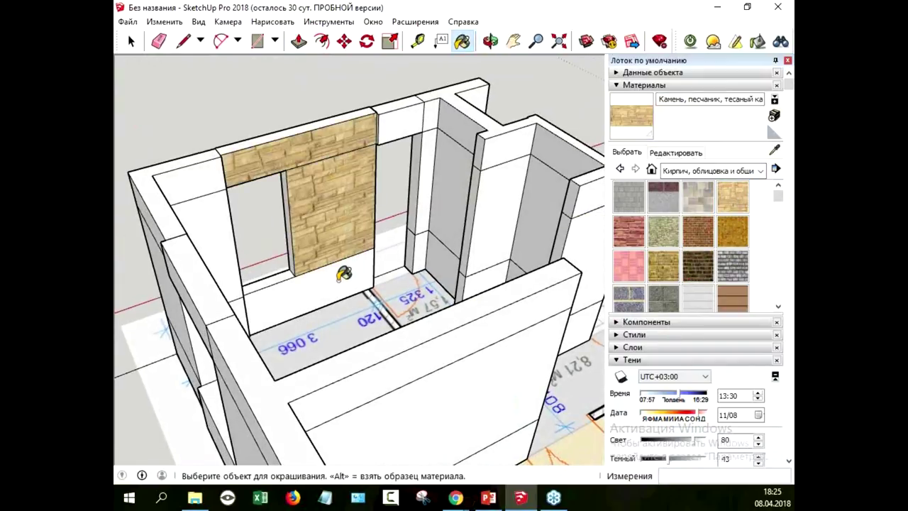
click(340, 271)
click(200, 178)
click(412, 117)
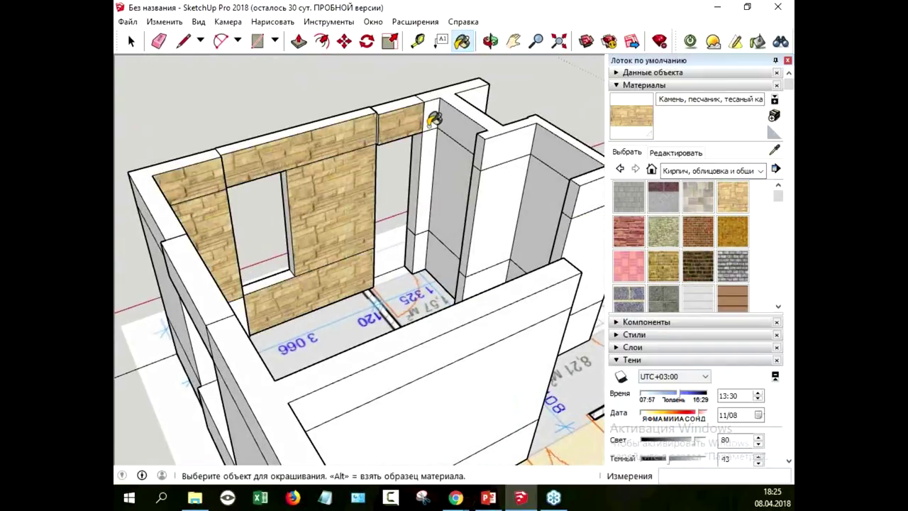
click(433, 118)
click(434, 185)
click(453, 186)
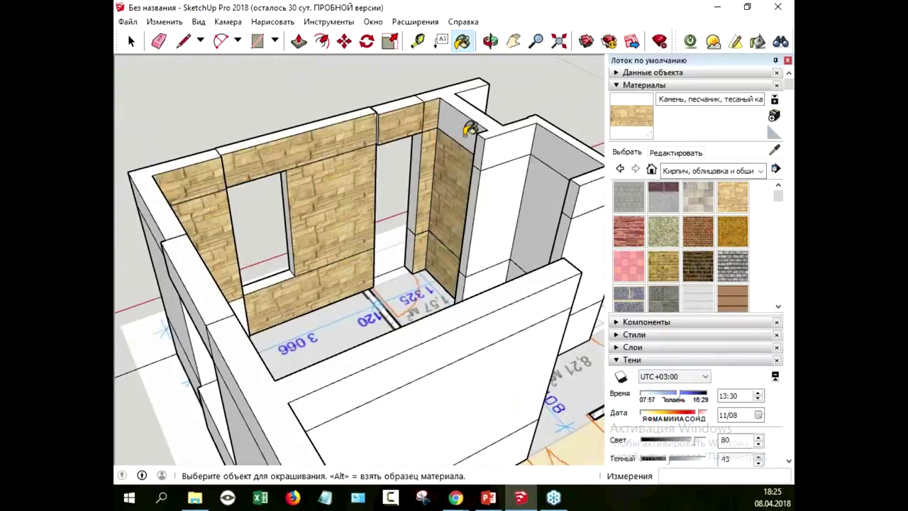
click(501, 201)
click(488, 271)
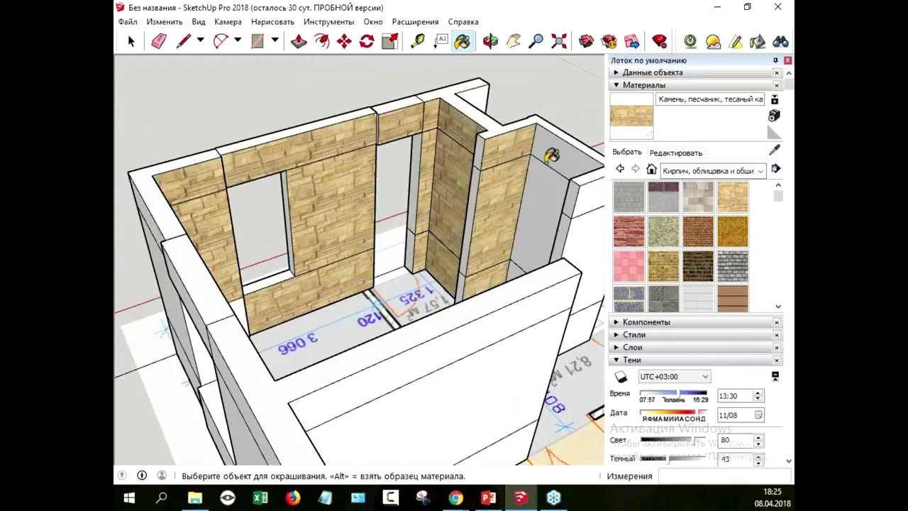
click(552, 156)
click(537, 208)
middle_drag(487, 227, 496, 237)
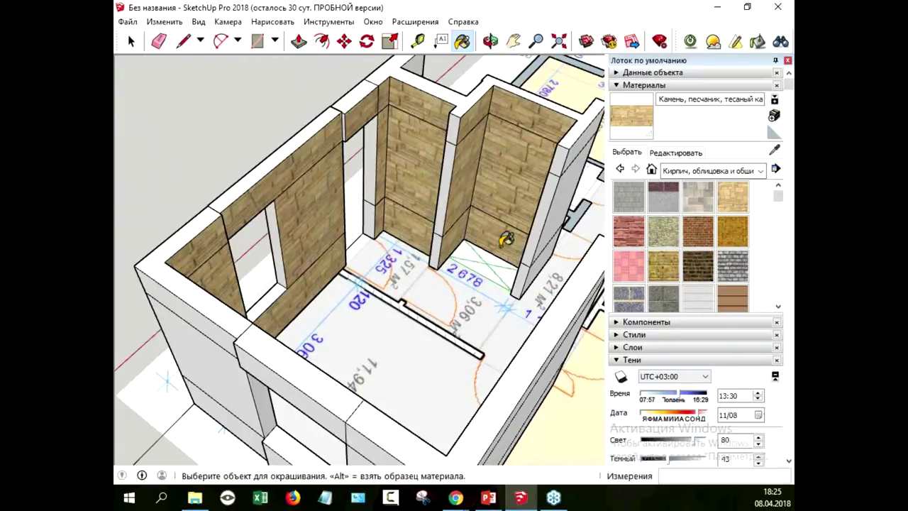
middle_drag(514, 177, 514, 212)
scroll(513, 213, up, 3)
scroll(513, 216, up, 2)
right_click(515, 220)
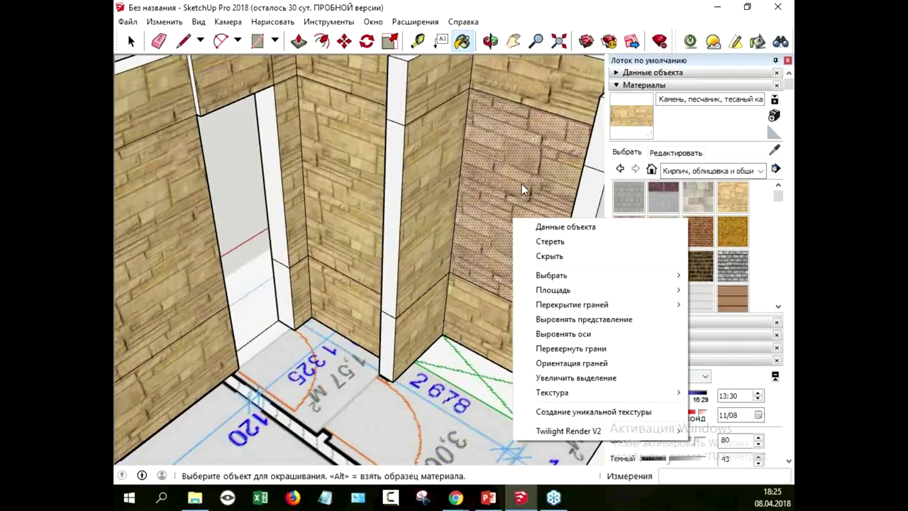
mouse_move(552, 392)
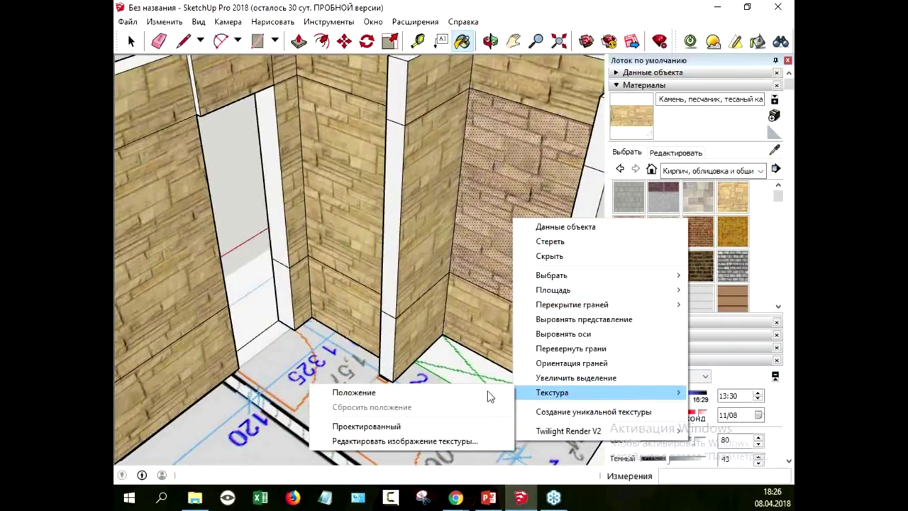
Rotate and scale the sandstone texture on one inner wall panel so it runs diagonally
click(405, 391)
mouse_move(529, 213)
mouse_down()
mouse_move(561, 223)
mouse_move(594, 265)
mouse_move(426, 381)
mouse_move(503, 268)
mouse_move(511, 305)
mouse_up()
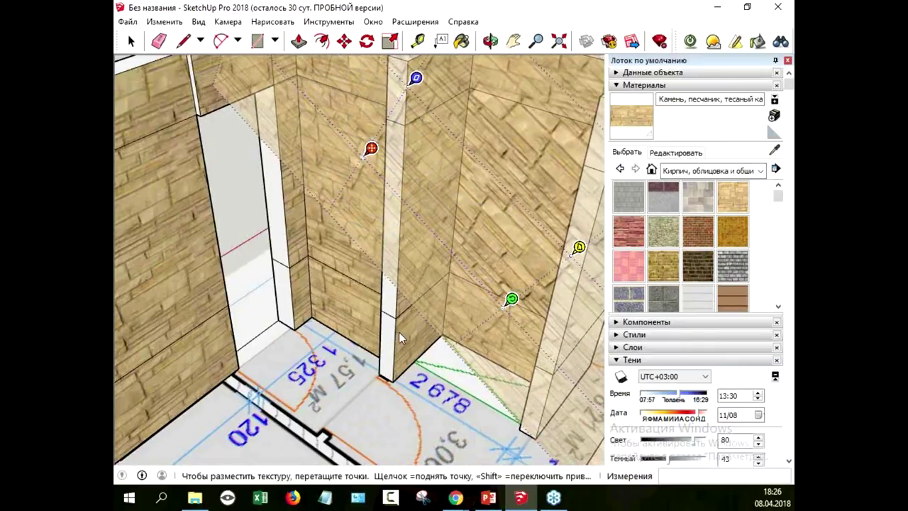
click(133, 42)
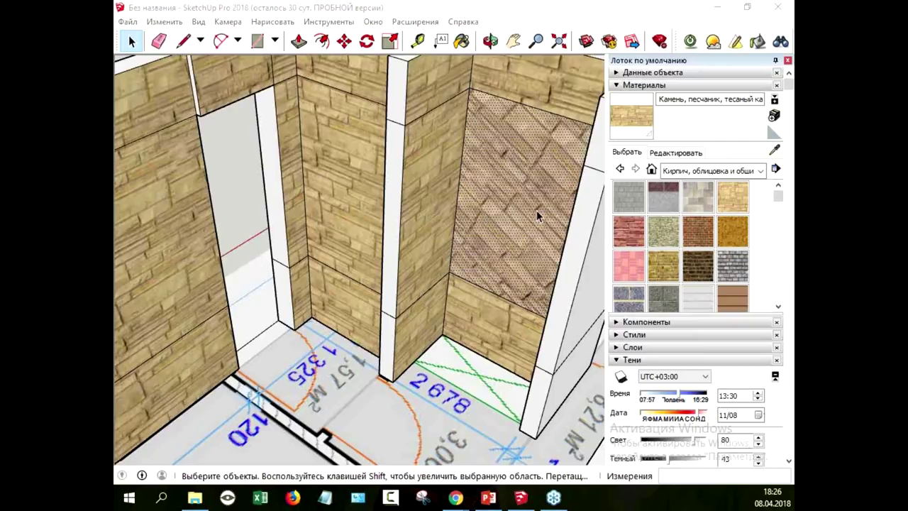
scroll(536, 210, down, 3)
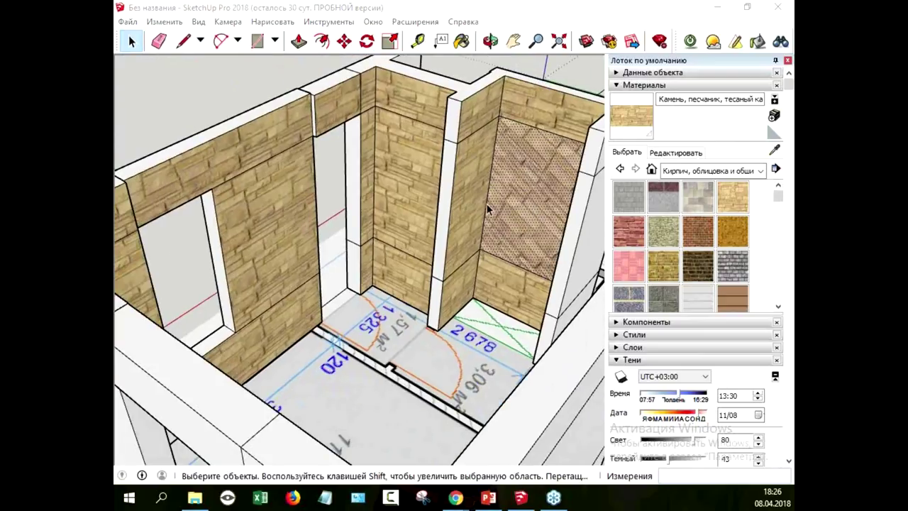
Orbit to face the exterior brick wall with its door and window, then switch to the slides
mouse_move(520, 219)
middle_down()
mouse_move(367, 257)
mouse_move(424, 286)
mouse_move(118, 202)
mouse_move(182, 154)
mouse_move(229, 233)
mouse_move(219, 239)
mouse_move(314, 189)
mouse_move(462, 252)
middle_up()
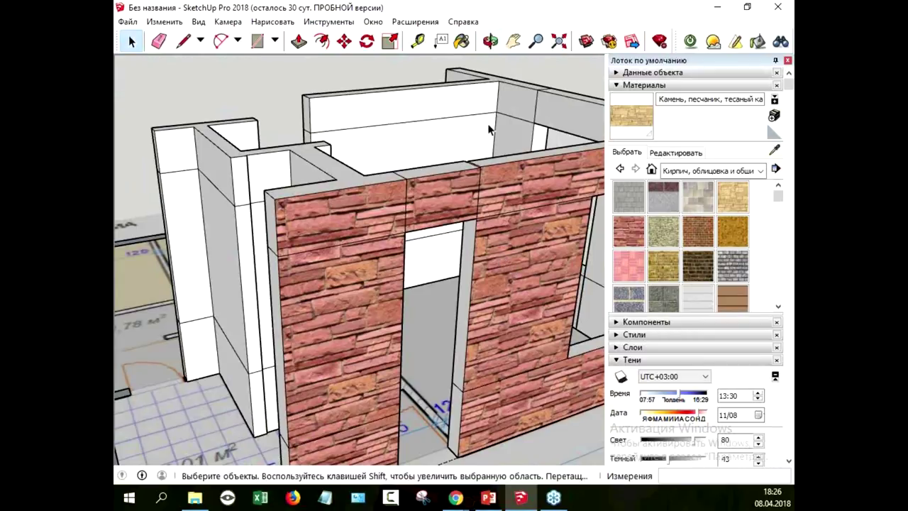
mouse_move(500, 260)
middle_down()
mouse_move(572, 248)
mouse_move(543, 295)
mouse_move(520, 300)
mouse_move(505, 255)
mouse_move(509, 262)
middle_up()
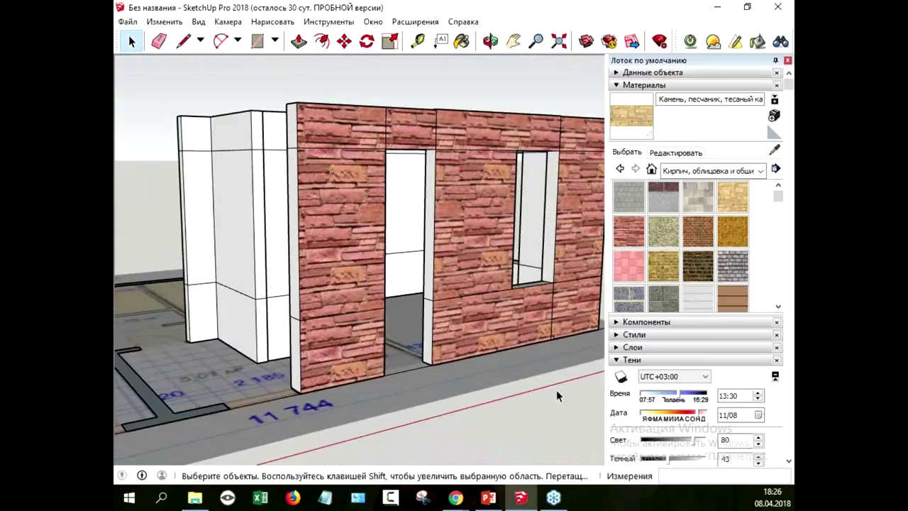
middle_drag(556, 390, 515, 380)
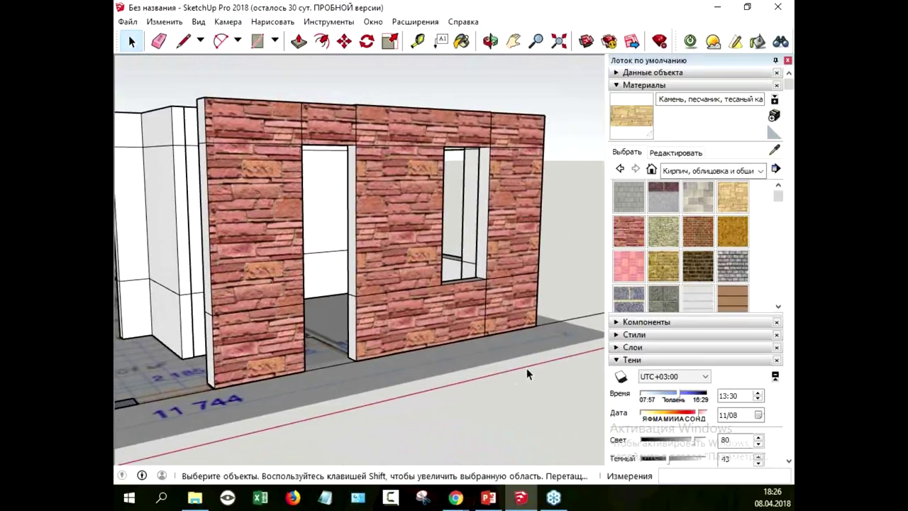
key(alt+Tab)
key(alt+Tab)
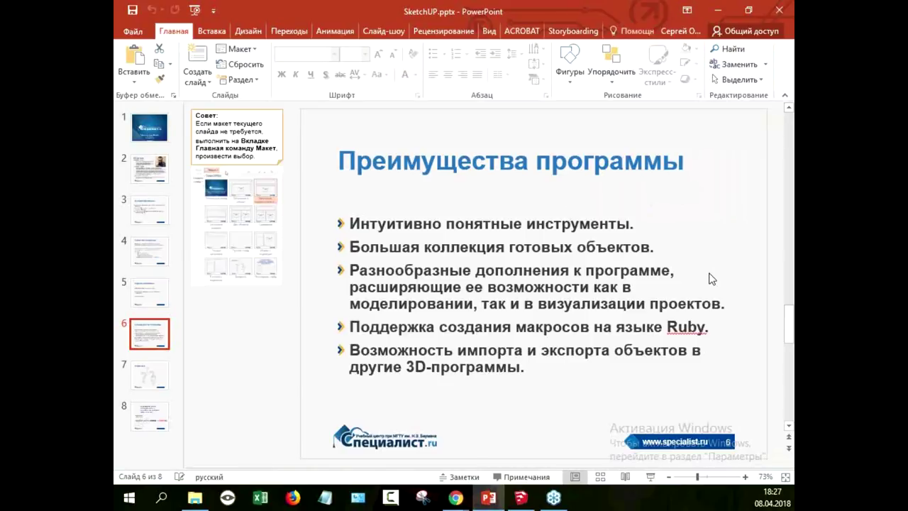
key(alt+Tab)
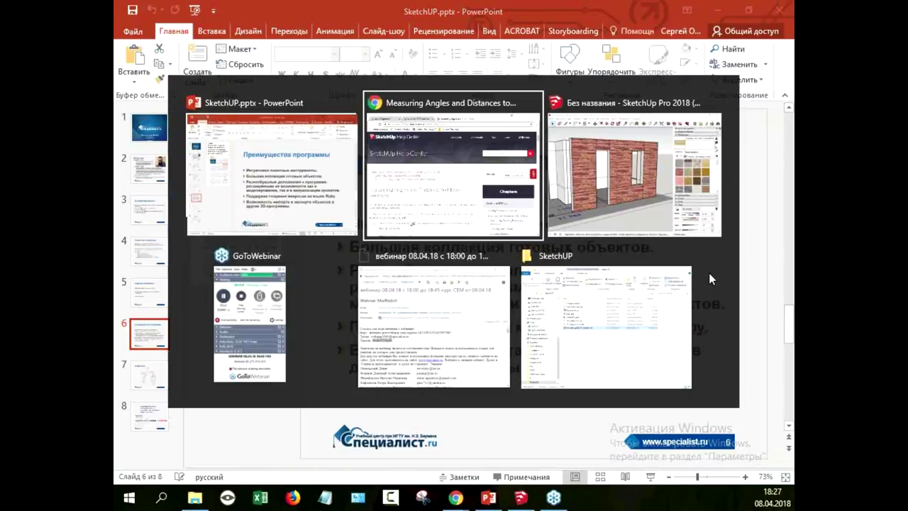
key(alt+Tab)
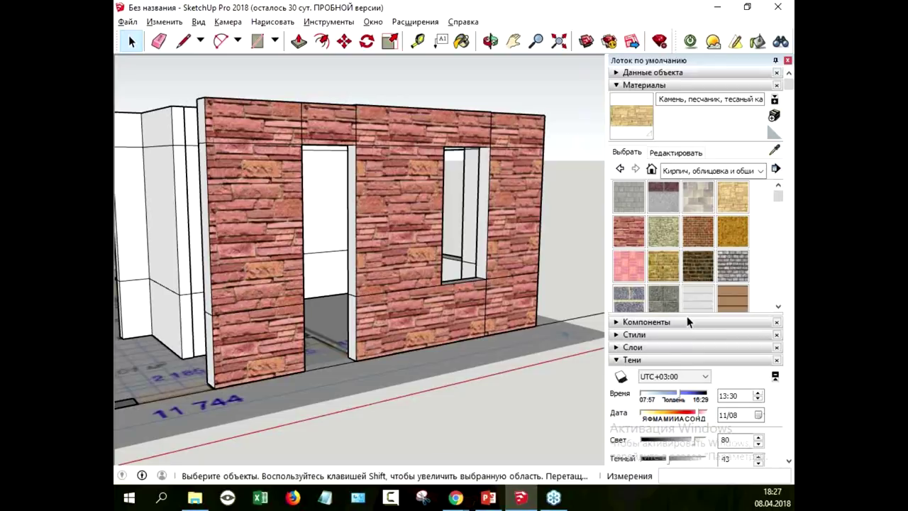
Collapse the Materials and Shadows sections of the side tray
mouse_move(424, 385)
middle_down()
mouse_move(344, 393)
mouse_move(527, 345)
mouse_move(549, 410)
mouse_move(438, 430)
middle_up()
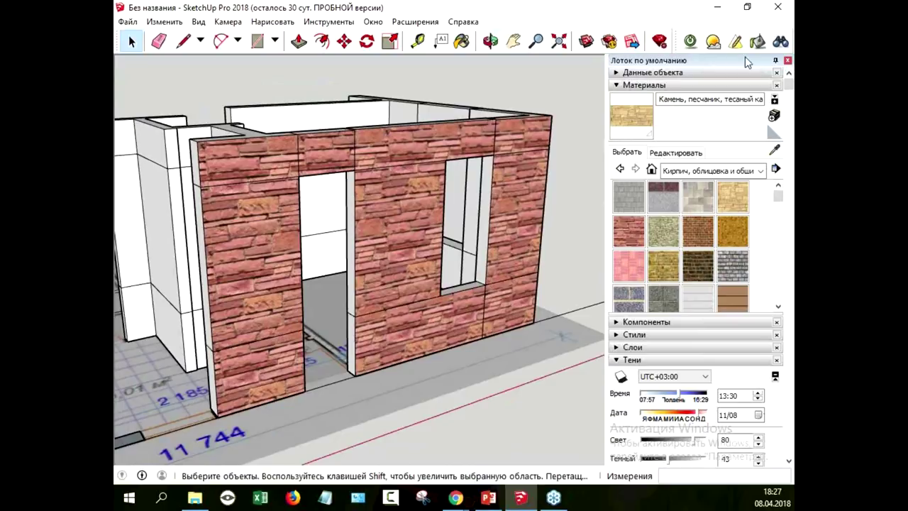
click(620, 87)
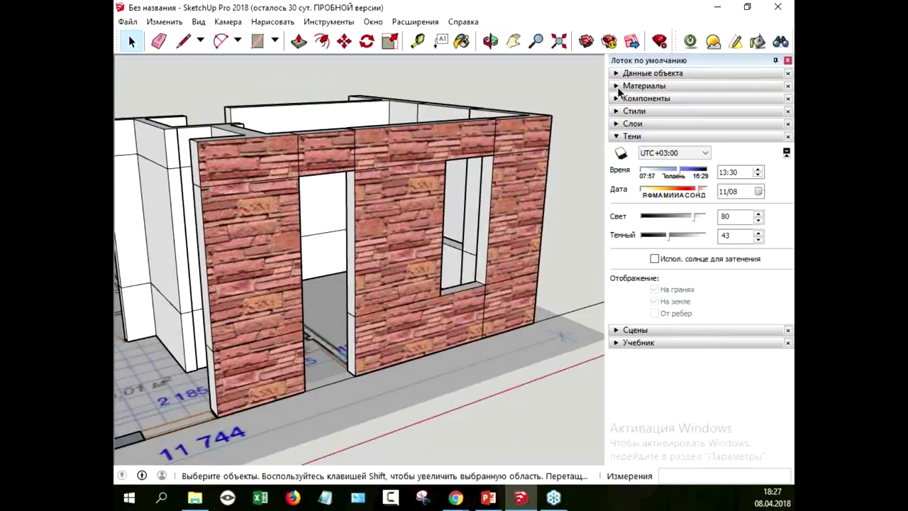
click(617, 137)
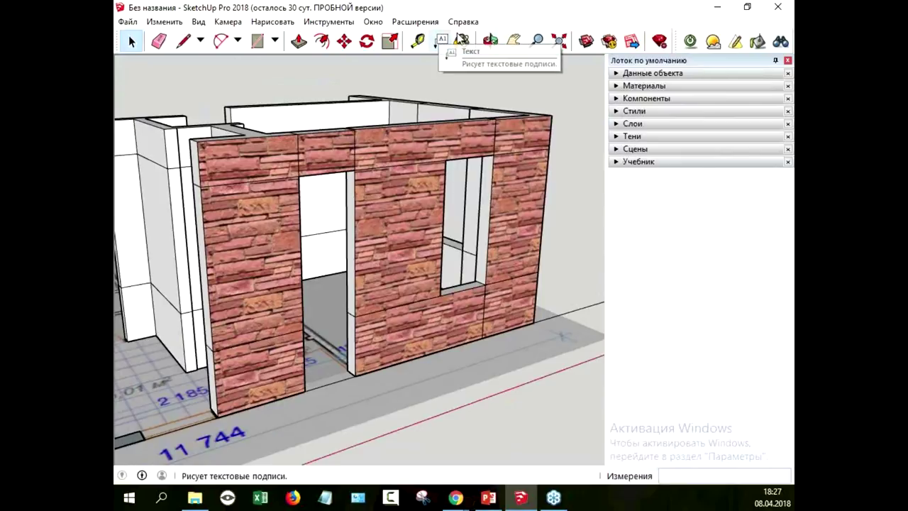
Open the 3D Warehouse model library from the Extensions menu
click(373, 21)
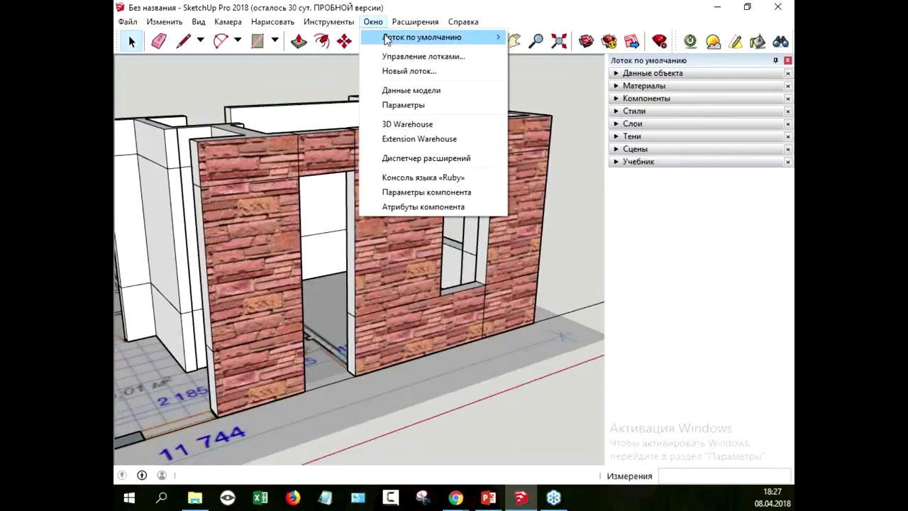
mouse_move(423, 37)
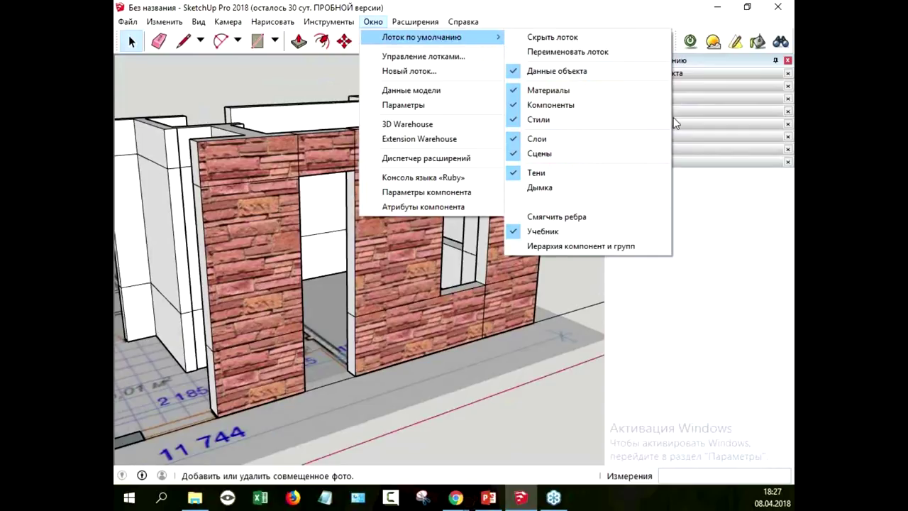
click(610, 13)
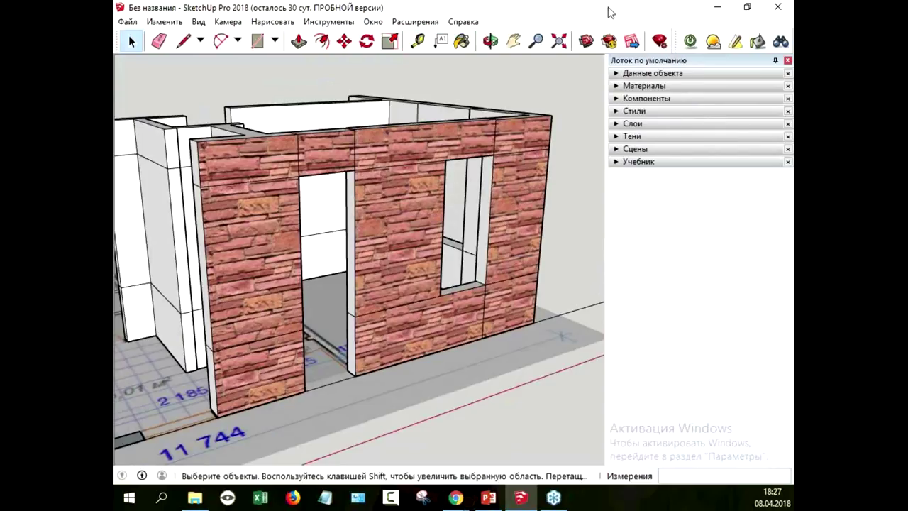
click(435, 23)
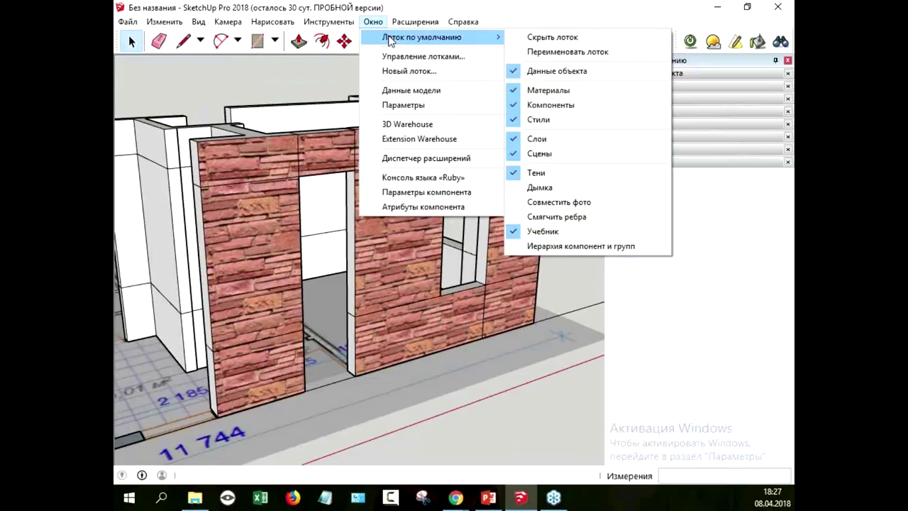
click(439, 124)
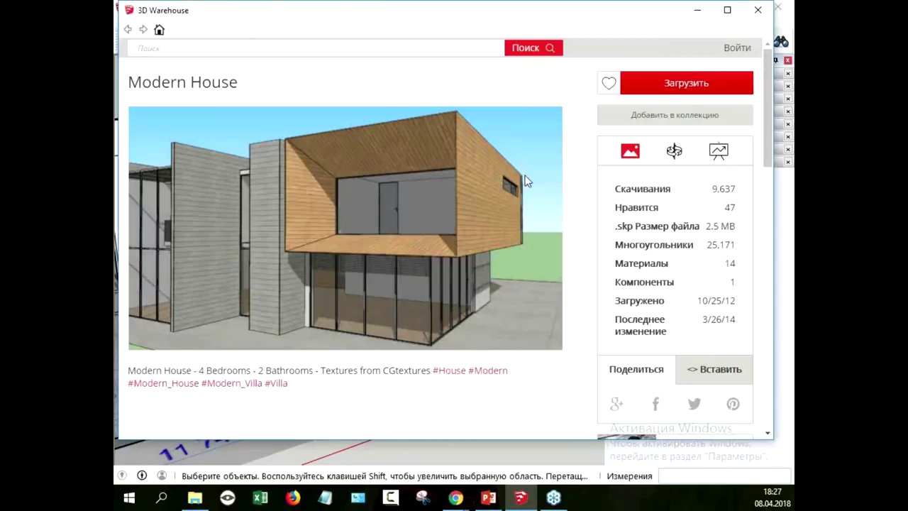
scroll(547, 188, down, 2)
scroll(555, 201, down, 2)
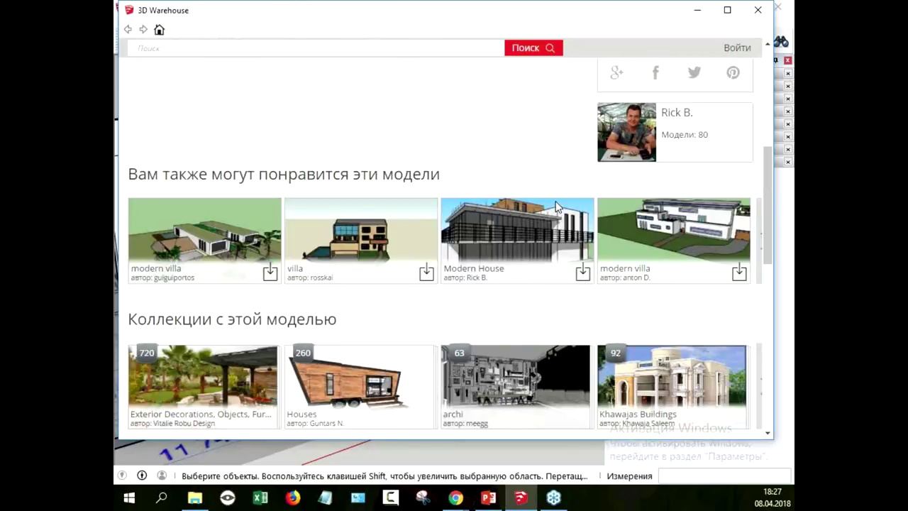
scroll(557, 206, down, 3)
scroll(515, 205, down, 2)
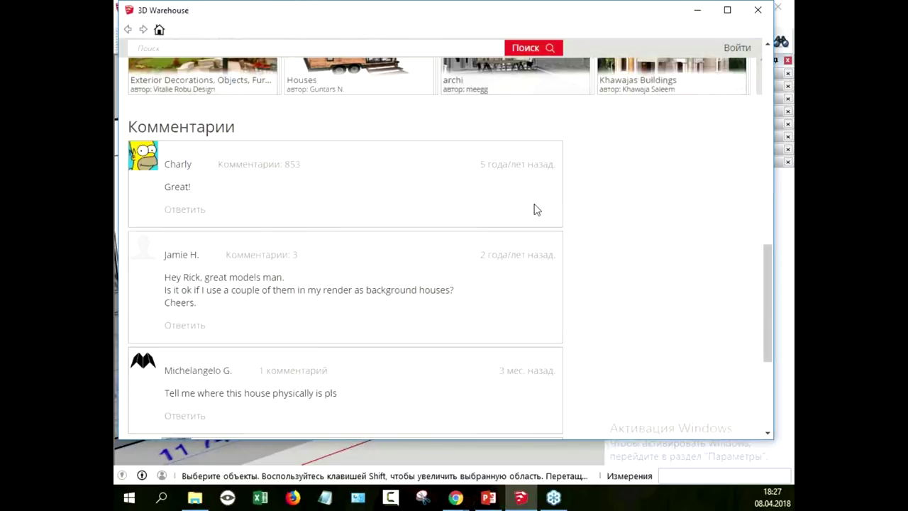
scroll(601, 219, up, 5)
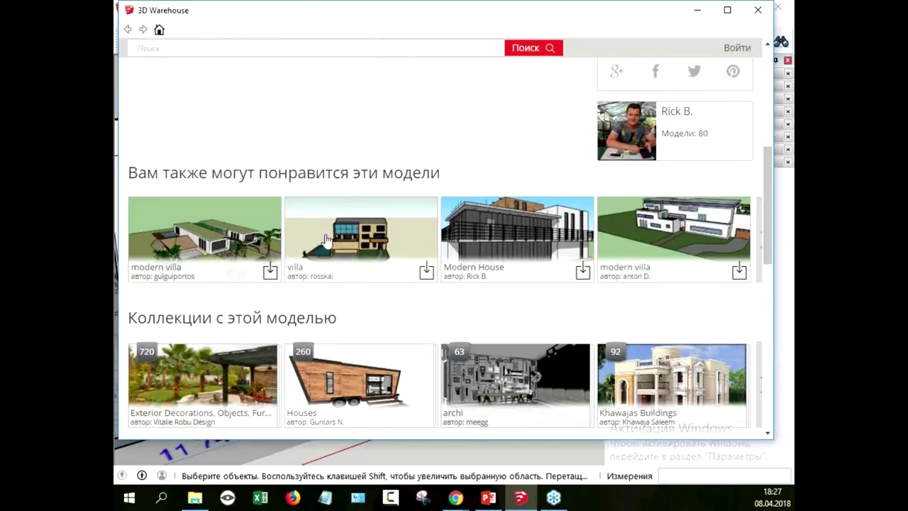
scroll(415, 275, up, 2)
scroll(487, 267, up, 2)
scroll(482, 268, up, 1)
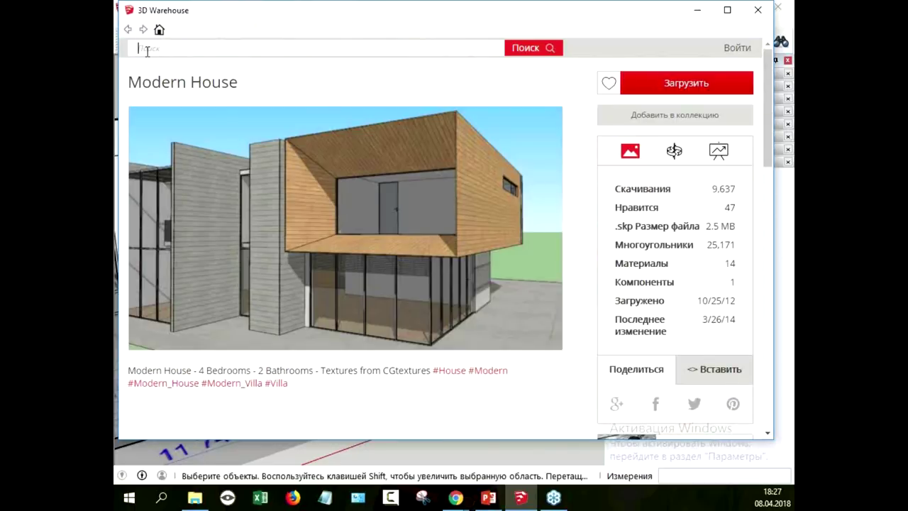
text(dor)
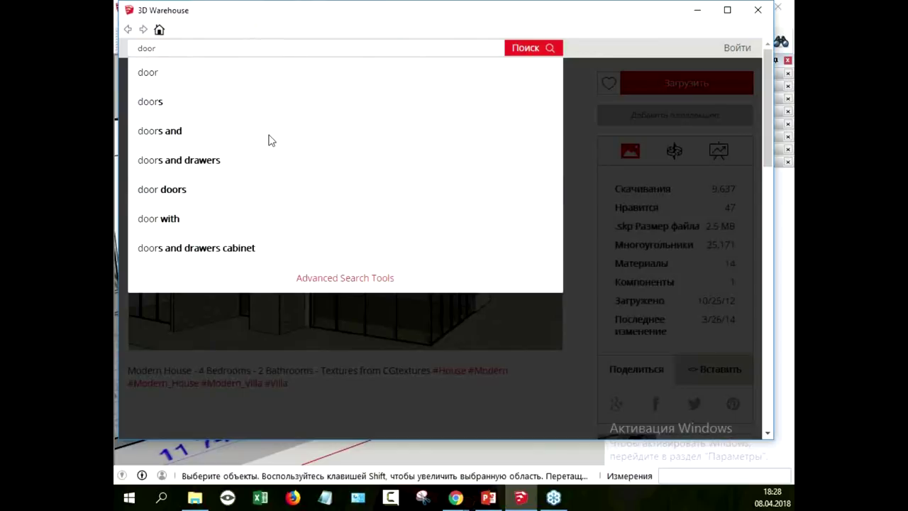
Scroll through the door results and open the 10-Lite French Door 915 mm x 2100 mm page
scroll(662, 262, down, 2)
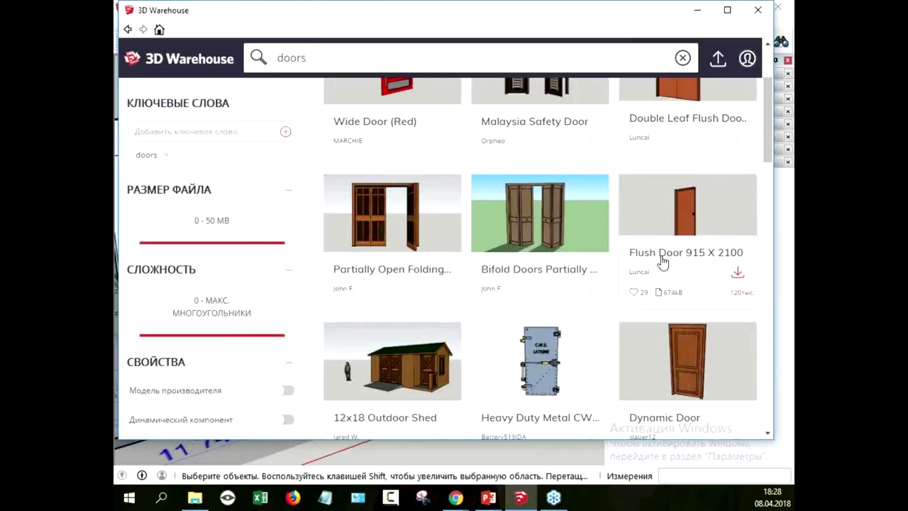
scroll(662, 262, down, 2)
scroll(662, 263, down, 2)
scroll(663, 262, down, 1)
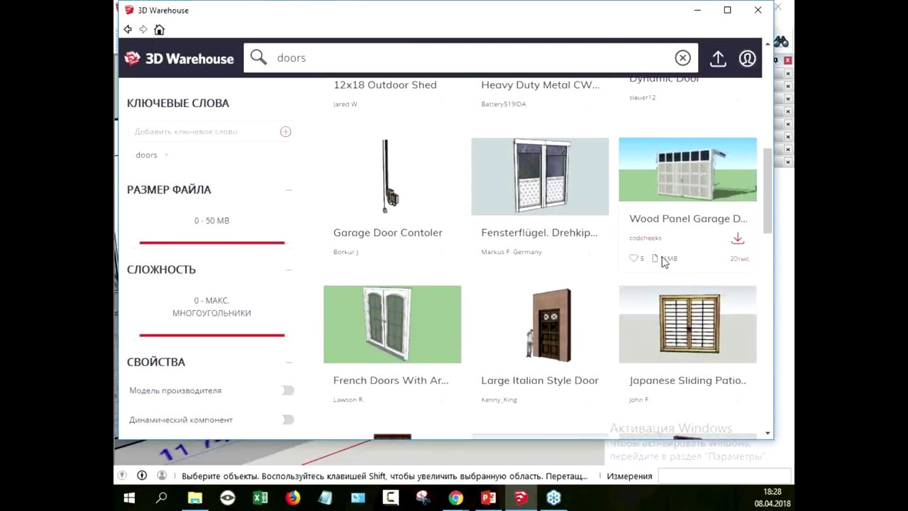
scroll(663, 262, down, 1)
scroll(663, 262, down, 2)
scroll(664, 263, down, 1)
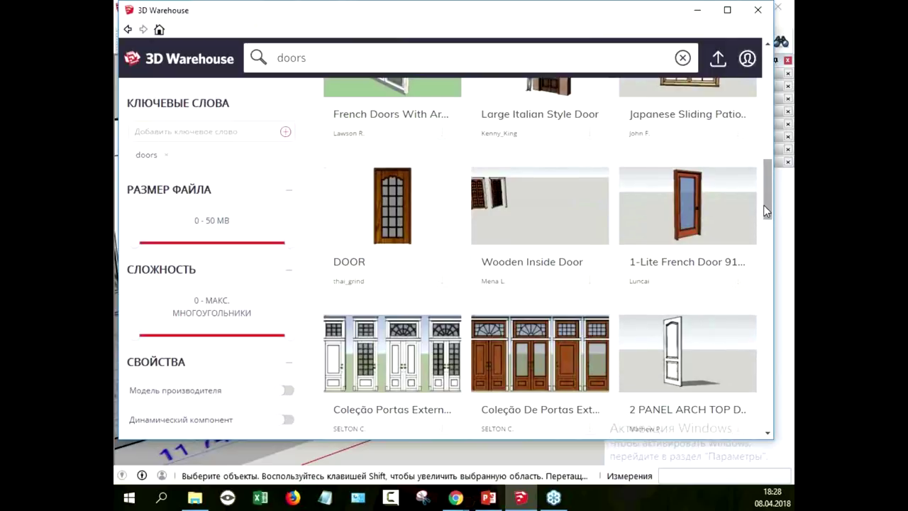
drag(765, 207, 766, 259)
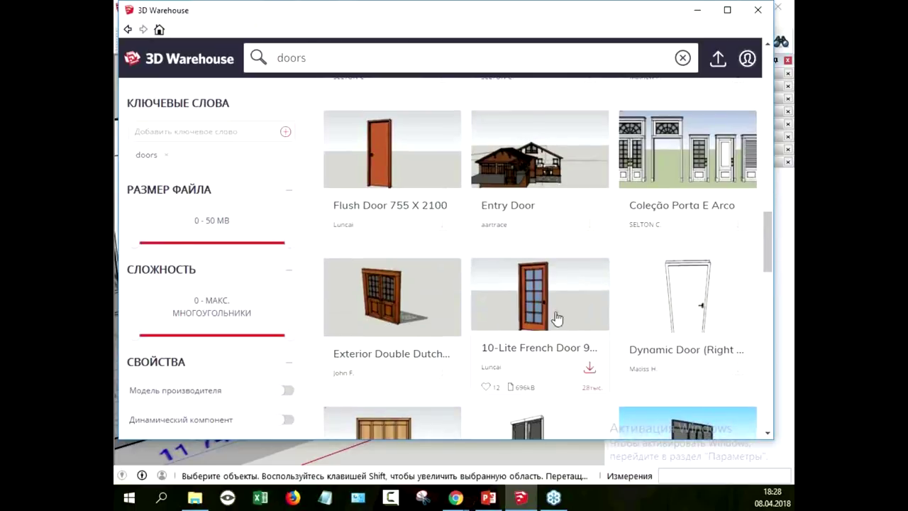
click(531, 300)
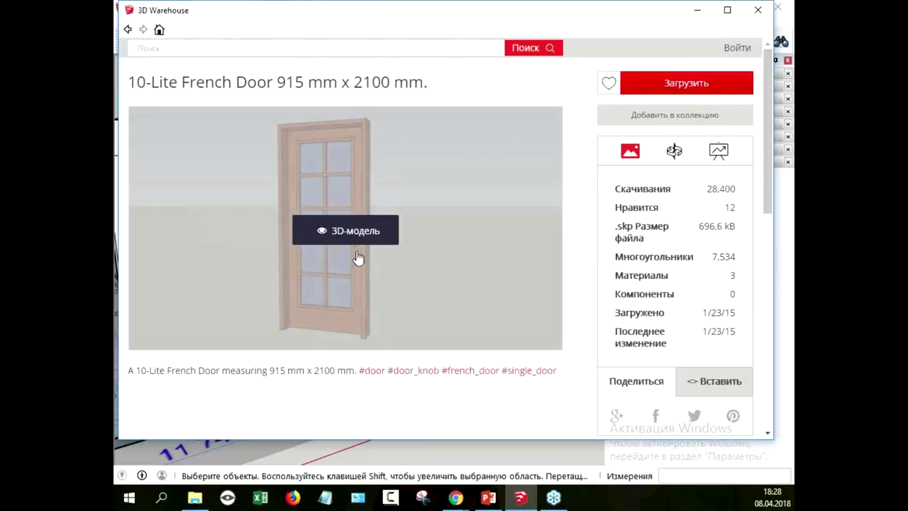
Download the 10-Lite French Door into the model and place it in the brick wall's doorway
click(667, 80)
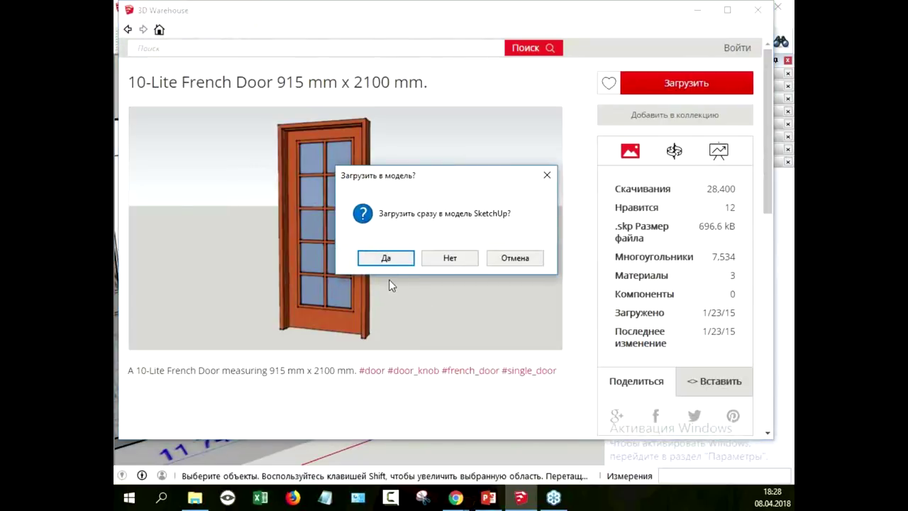
click(386, 258)
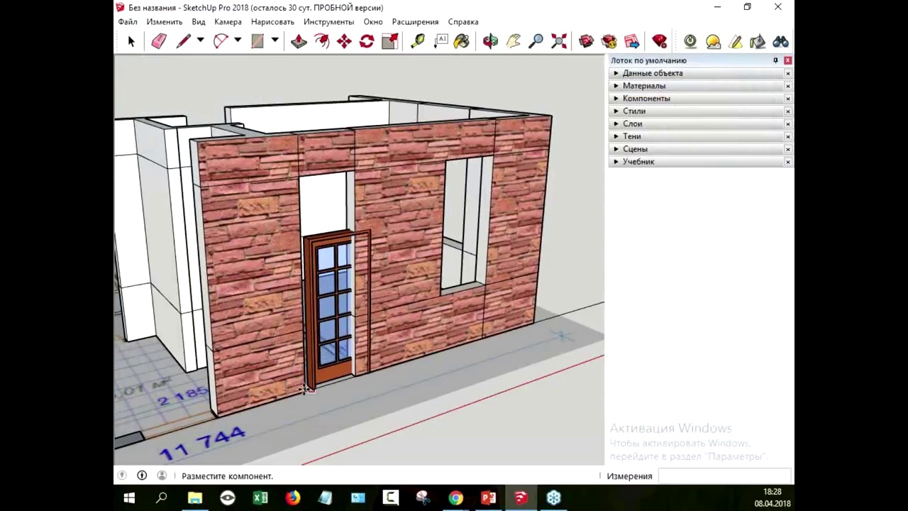
click(308, 391)
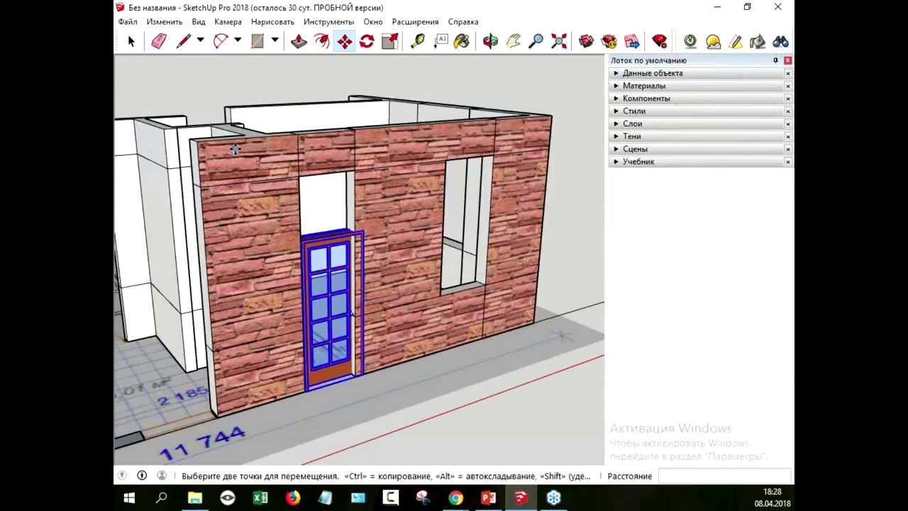
mouse_move(331, 246)
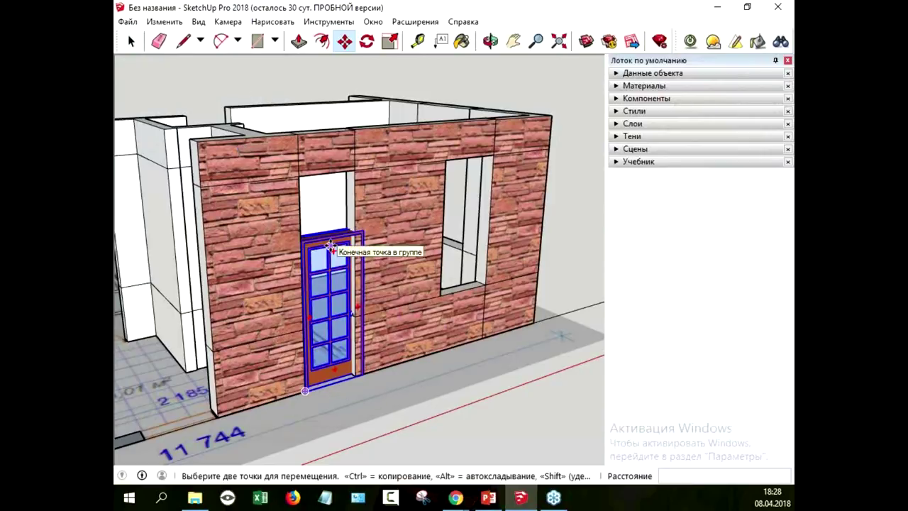
Scale the French door taller so it fills the doorway opening
click(389, 41)
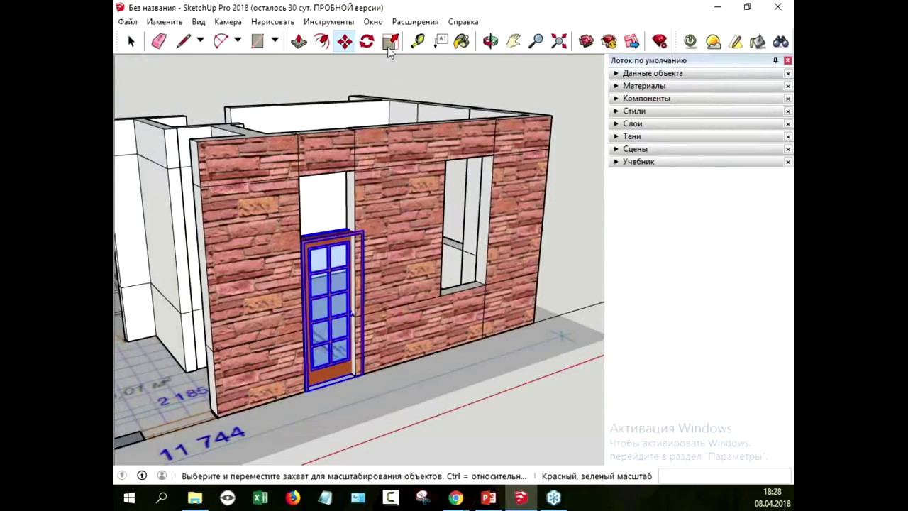
drag(363, 313, 330, 216)
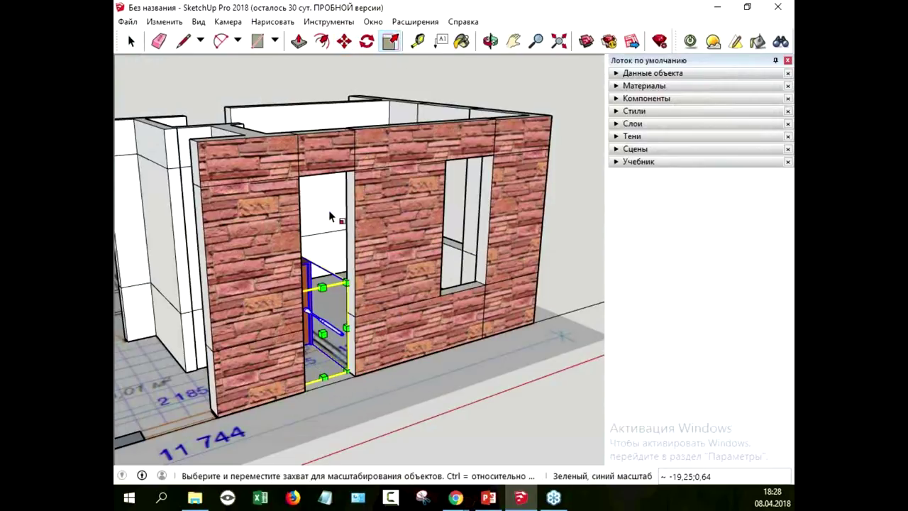
key(Escape)
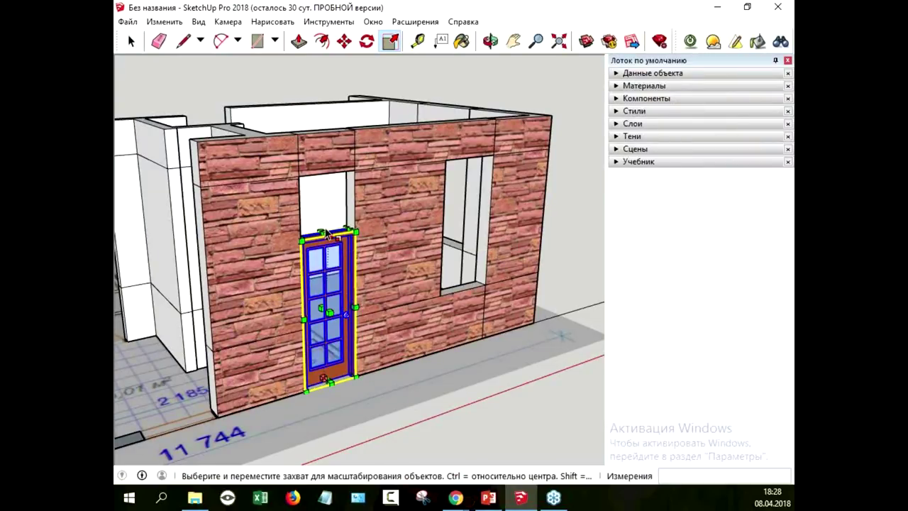
drag(326, 234, 326, 173)
click(326, 173)
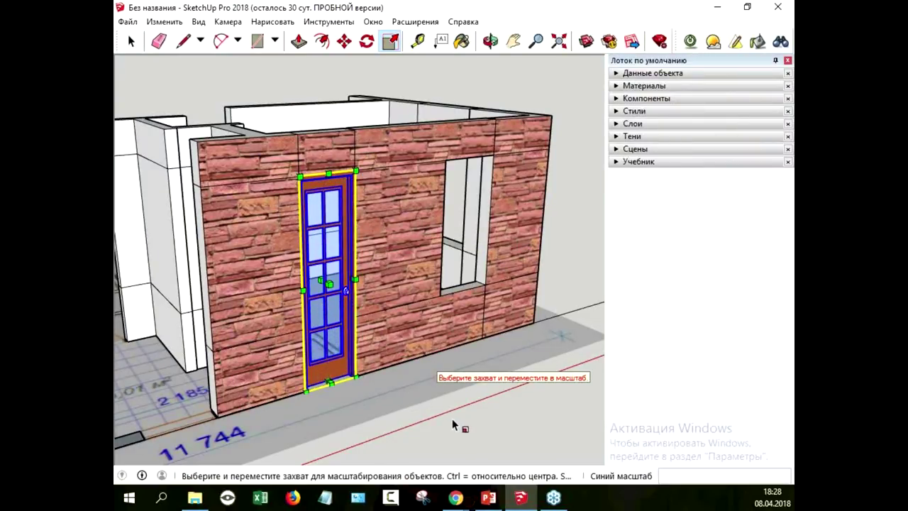
click(608, 43)
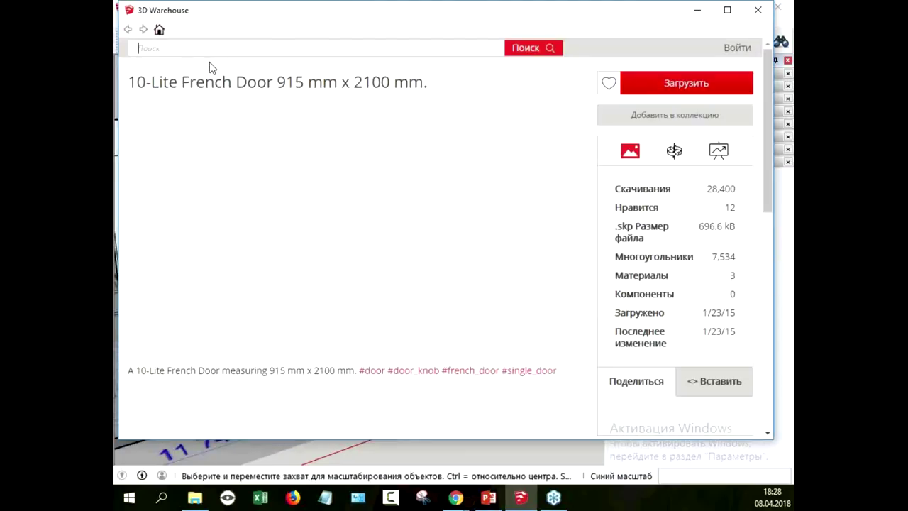
Search 3D Warehouse for 'window' and place the Traditional Ottoman wooden window in the wall opening
text(window)
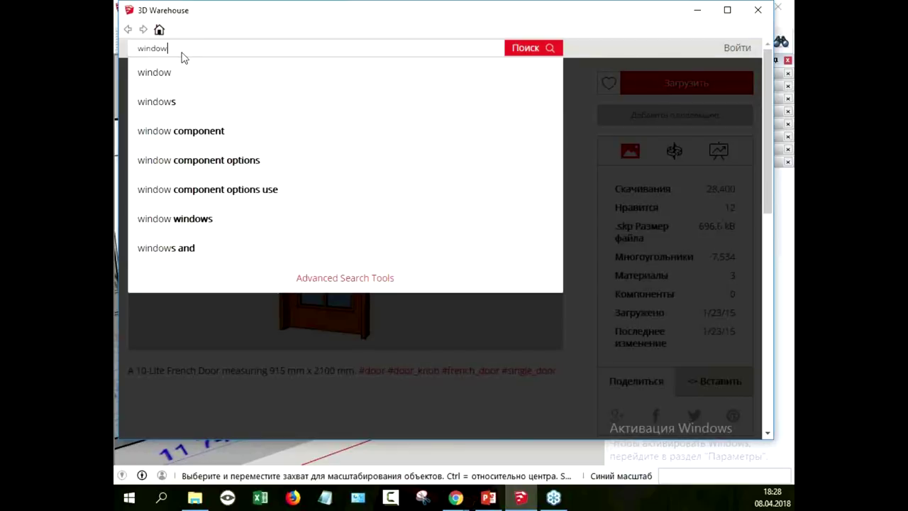
key(Return)
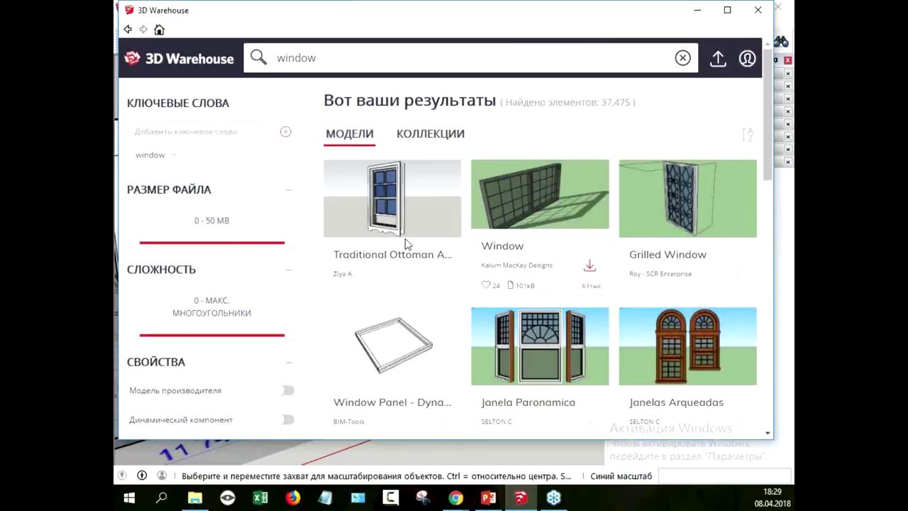
click(387, 208)
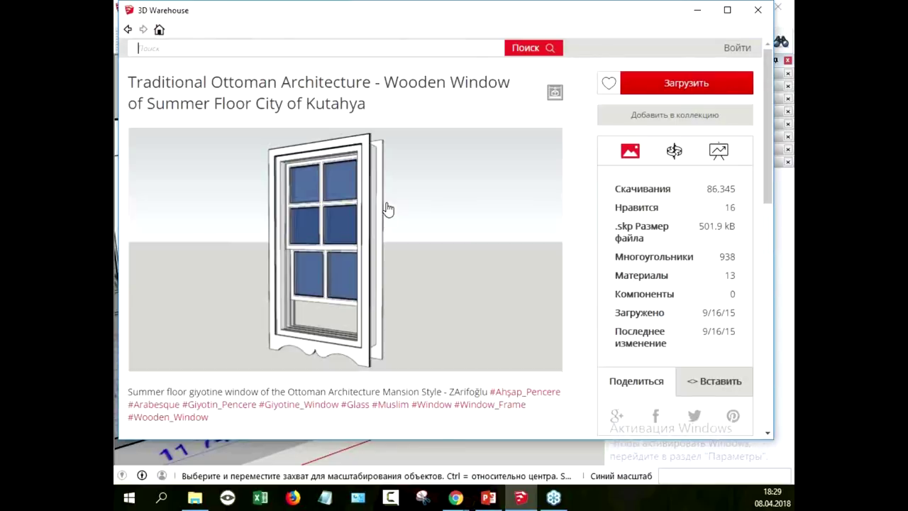
click(646, 92)
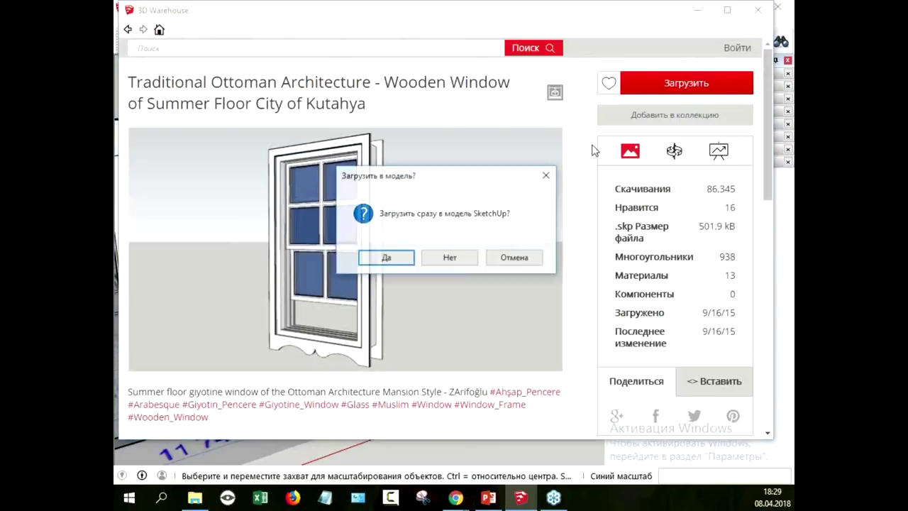
click(385, 258)
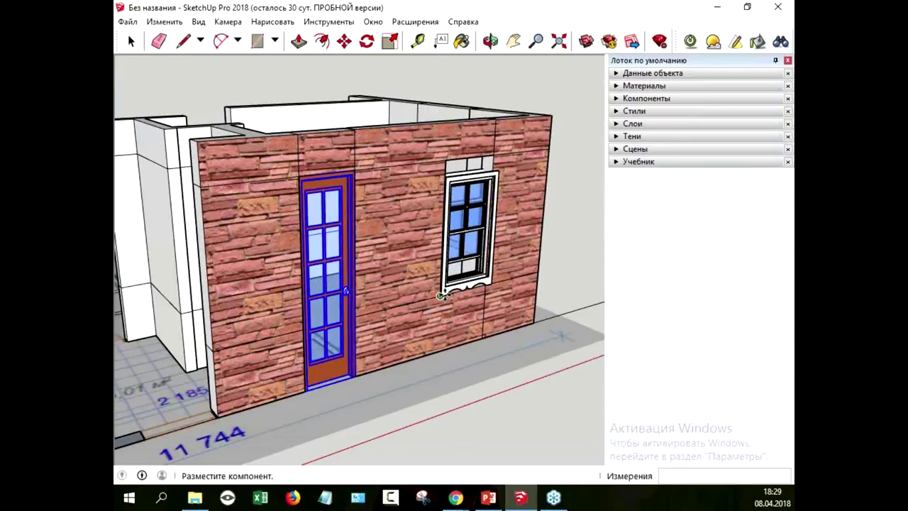
click(454, 310)
click(344, 41)
Scale the placed window taller to fit the opening, then reopen 3D Warehouse
click(389, 41)
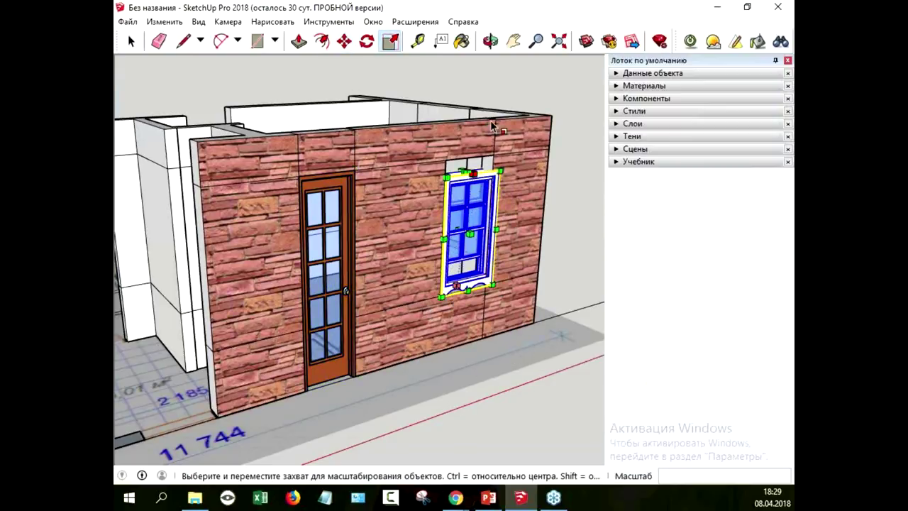
drag(471, 173, 470, 157)
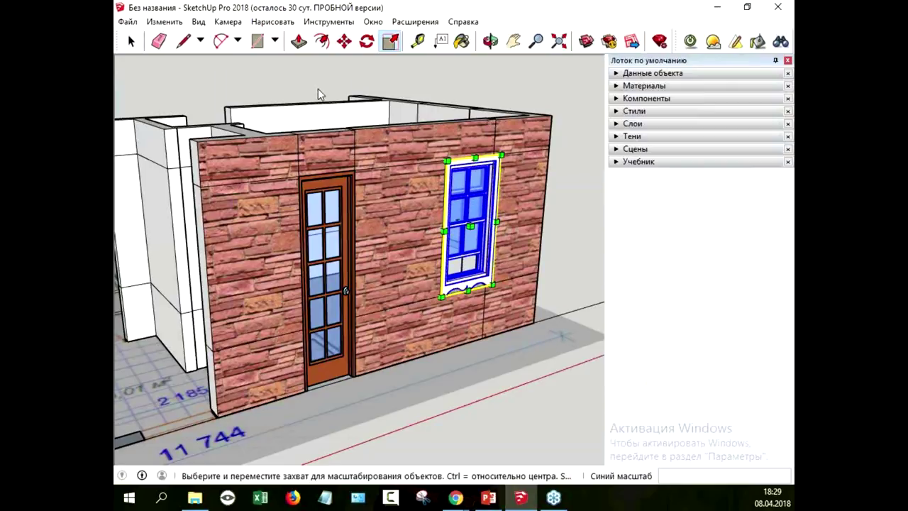
click(131, 41)
click(586, 219)
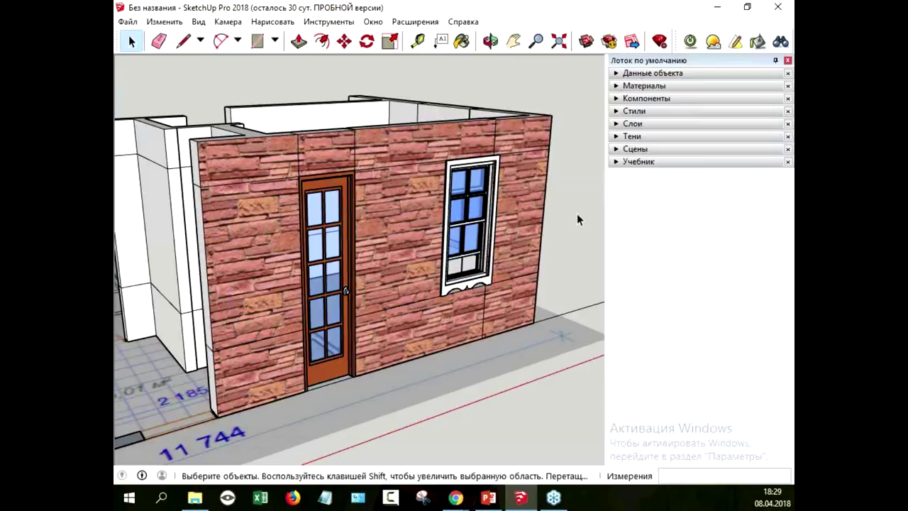
click(586, 44)
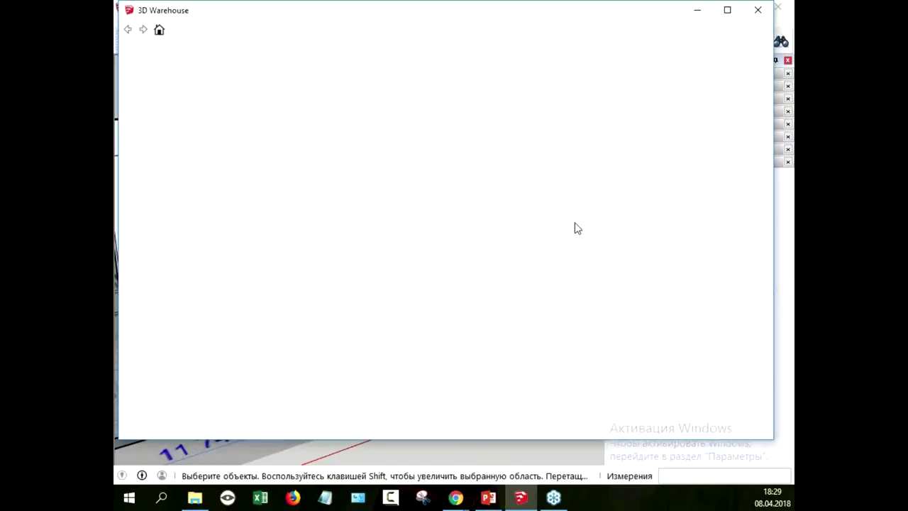
Search 3D Warehouse for 'house' models
scroll(527, 227, down, 5)
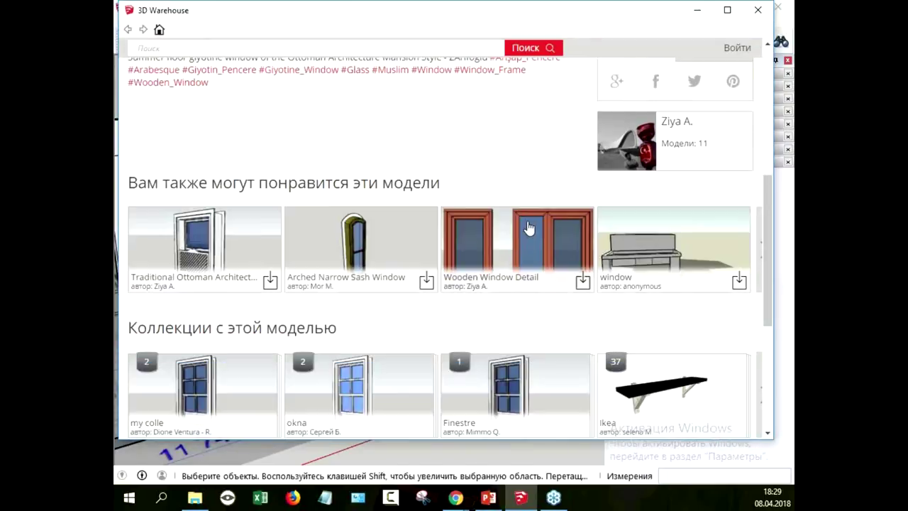
scroll(527, 227, down, 4)
scroll(616, 242, up, 3)
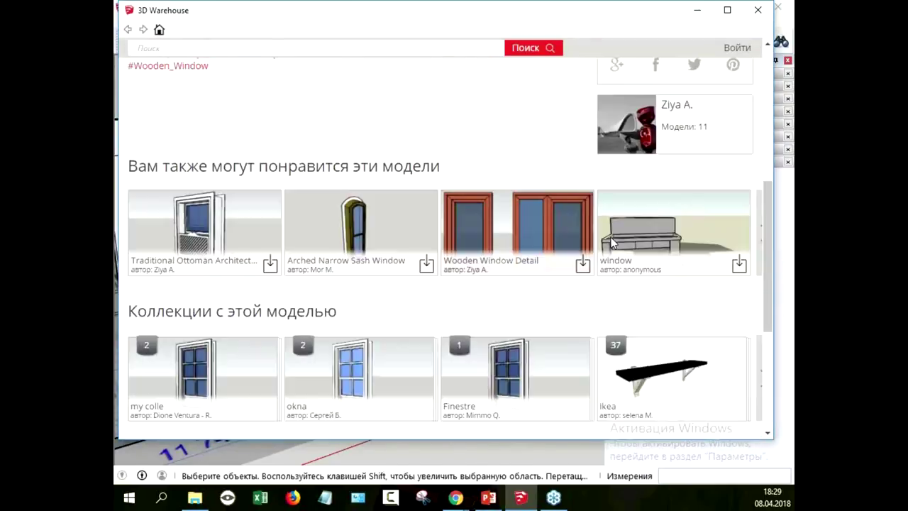
scroll(615, 243, up, 4)
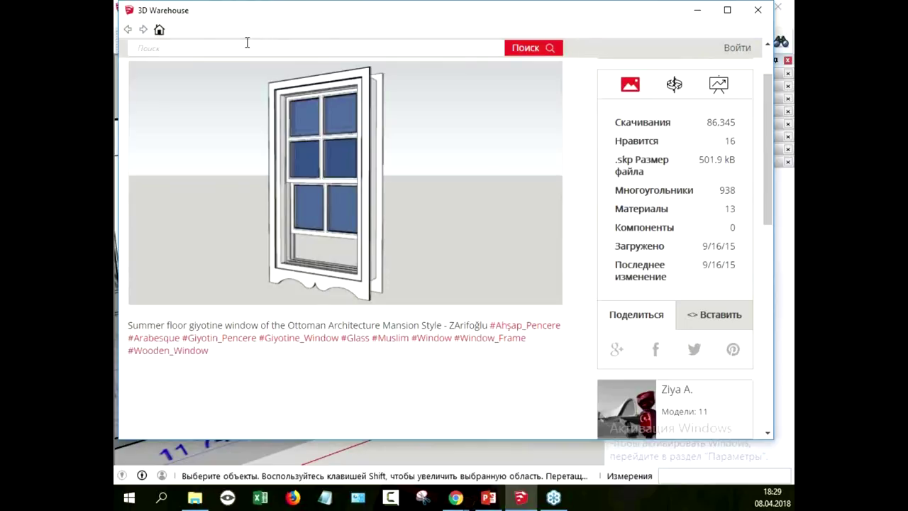
click(247, 43)
text(house)
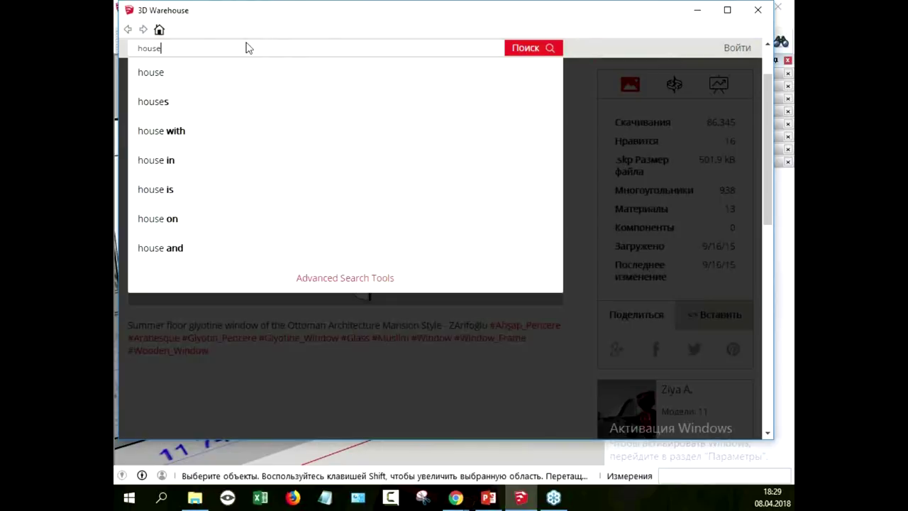
key(Return)
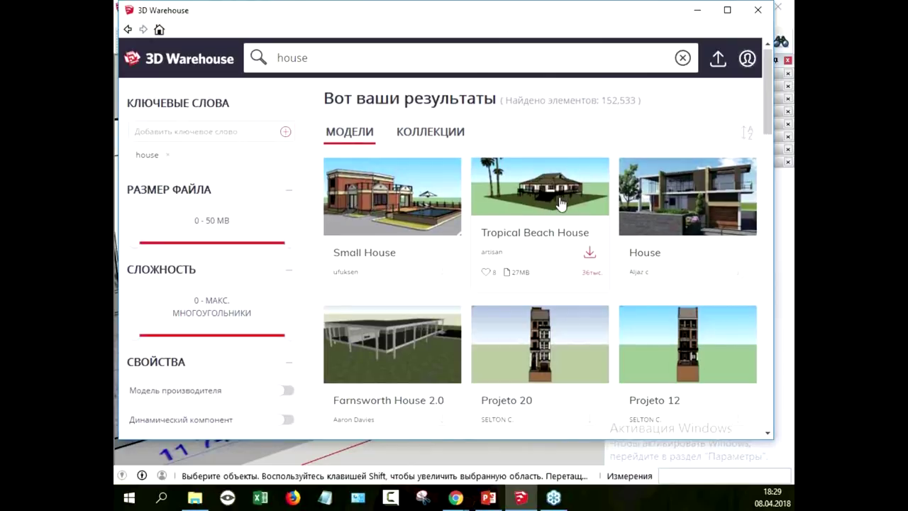
Browse the house results, close 3D Warehouse, and bring PowerPoint's slide 6 forward
scroll(560, 206, down, 2)
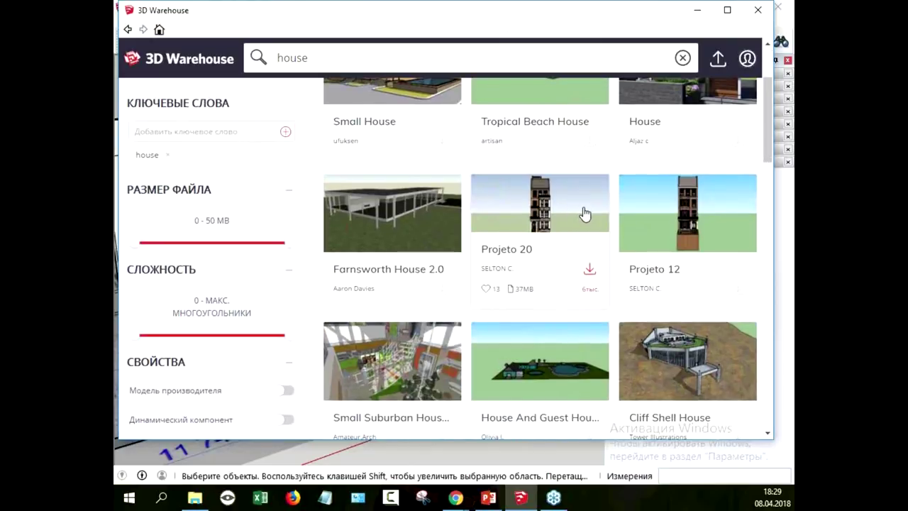
scroll(707, 281, down, 2)
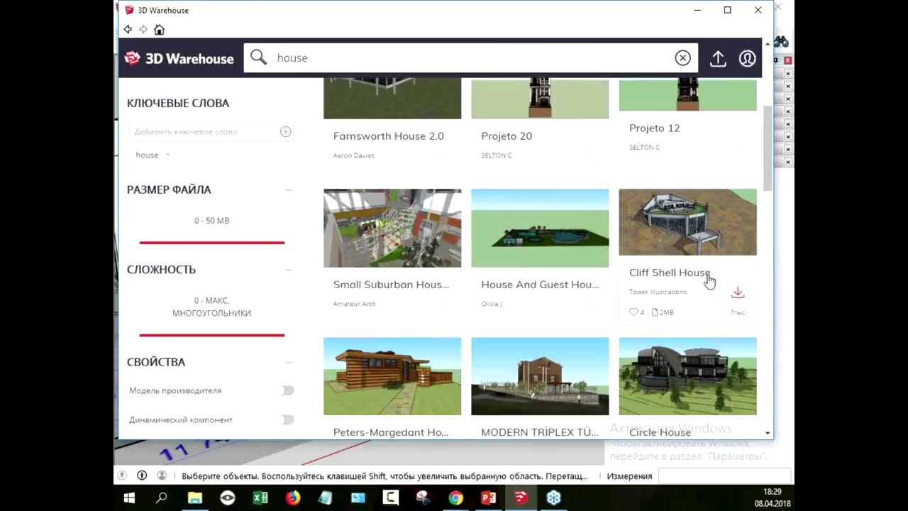
scroll(707, 282, down, 3)
scroll(671, 312, down, 2)
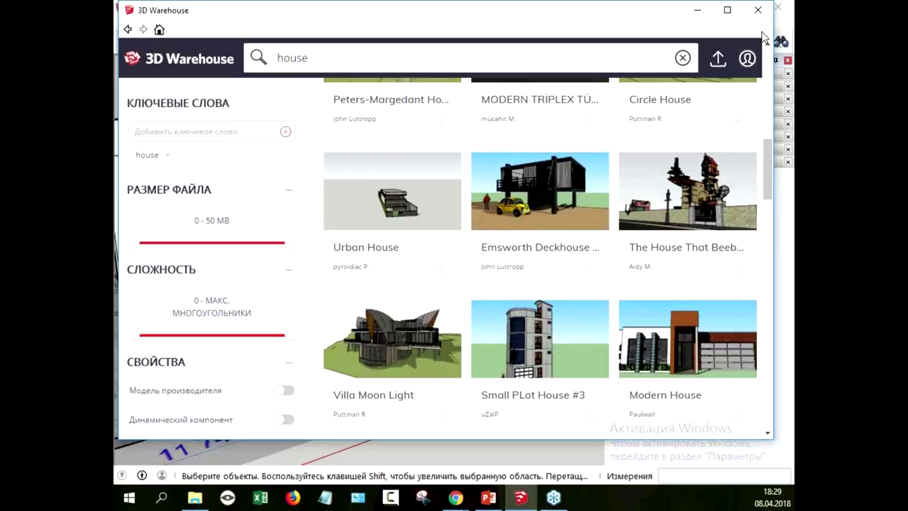
click(758, 10)
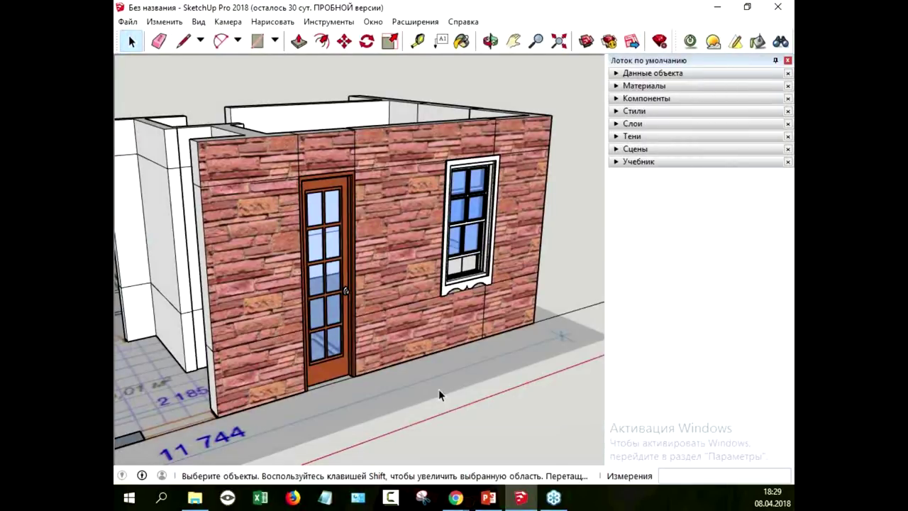
click(488, 497)
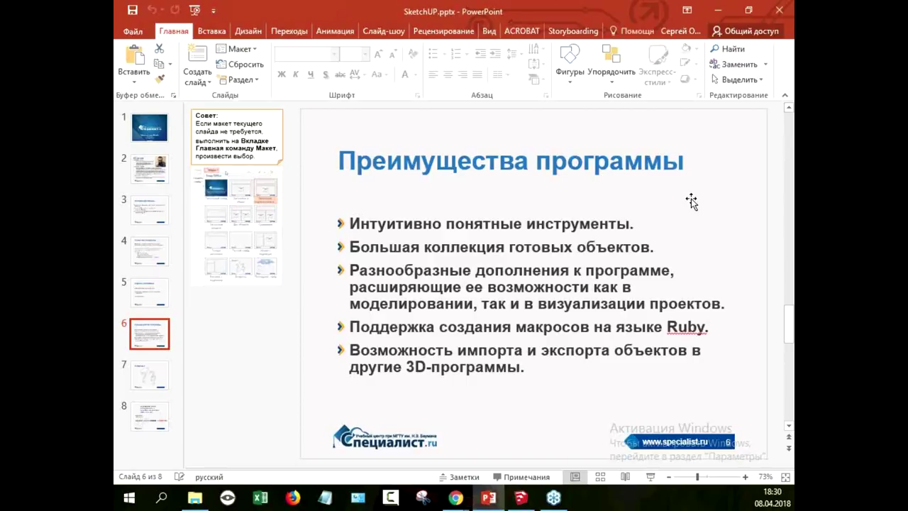
Return from PowerPoint slide 6 to SketchUp and orbit around the brick wall
key(alt+Tab)
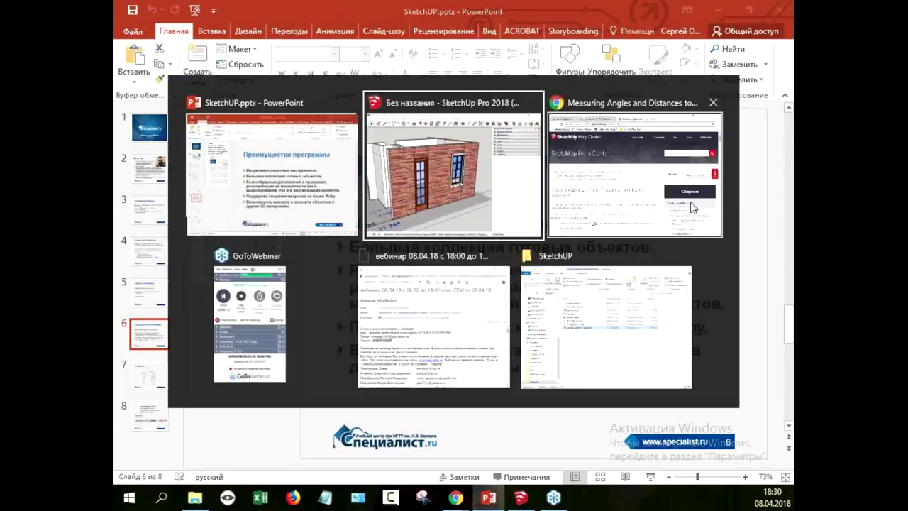
middle_drag(565, 162, 558, 168)
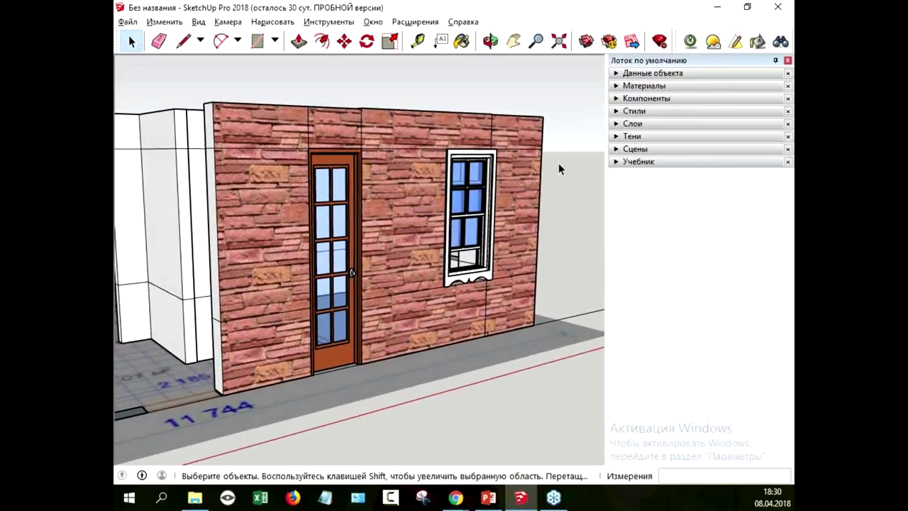
Turn on sun shading with the shadow time at 11:48 and light level 80
click(616, 137)
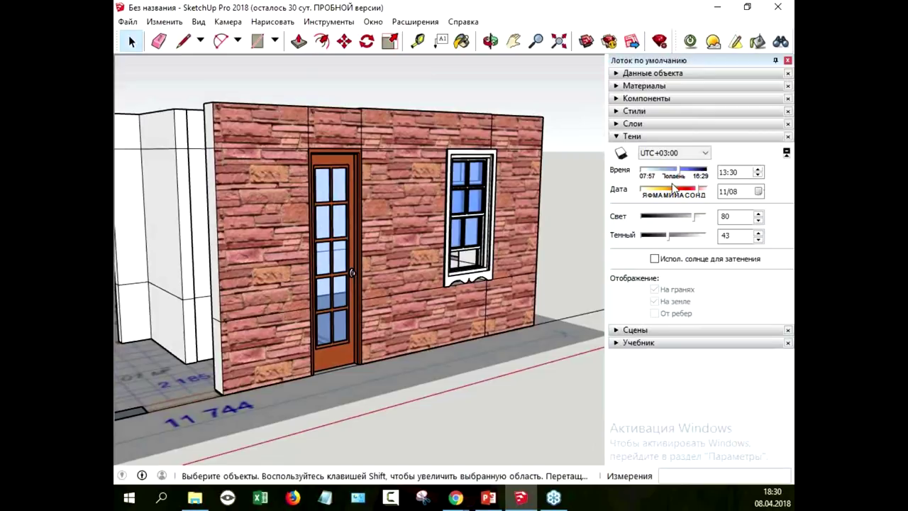
drag(676, 173, 663, 174)
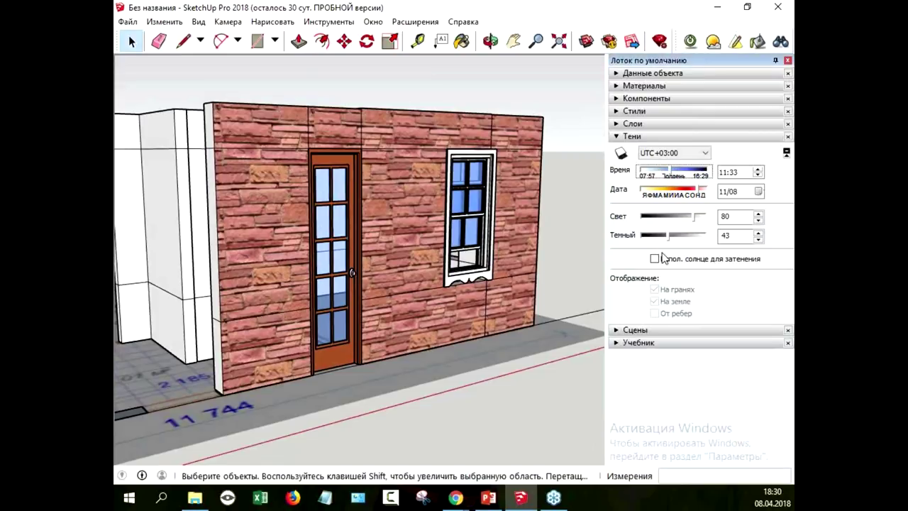
click(659, 258)
drag(674, 181, 687, 183)
drag(700, 217, 698, 217)
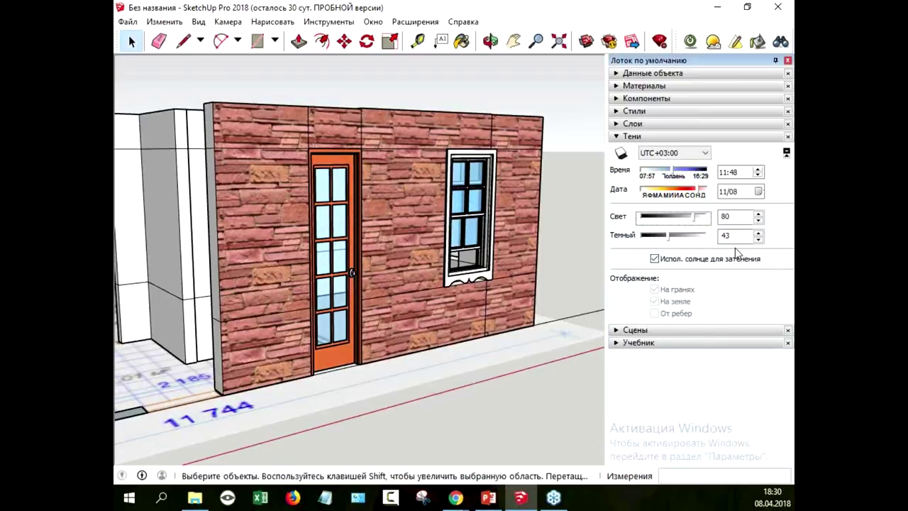
Add the Fog panel, enable fog, and show the Twilight Render V2 extension commands
click(373, 22)
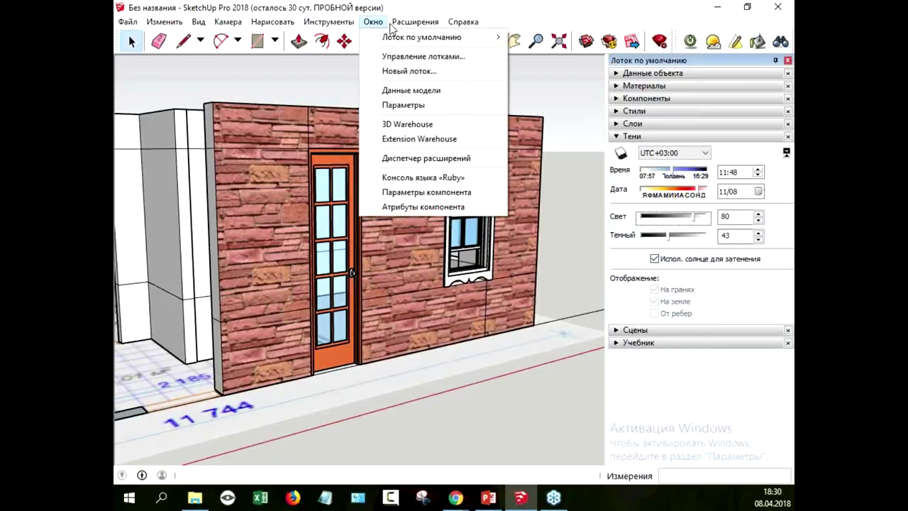
mouse_move(421, 37)
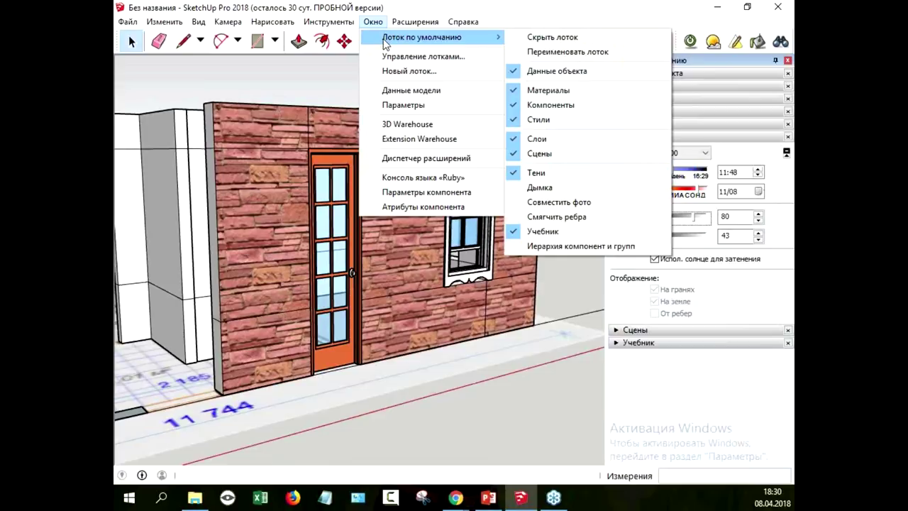
click(547, 187)
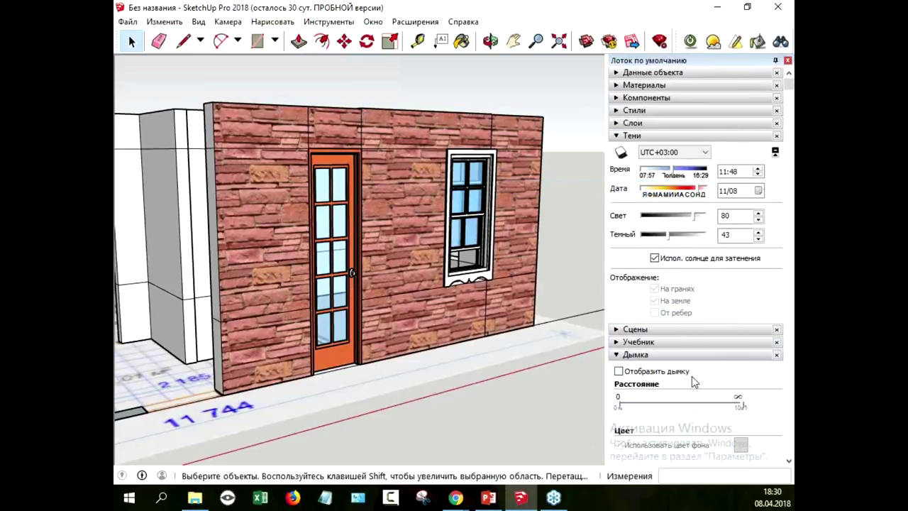
click(619, 371)
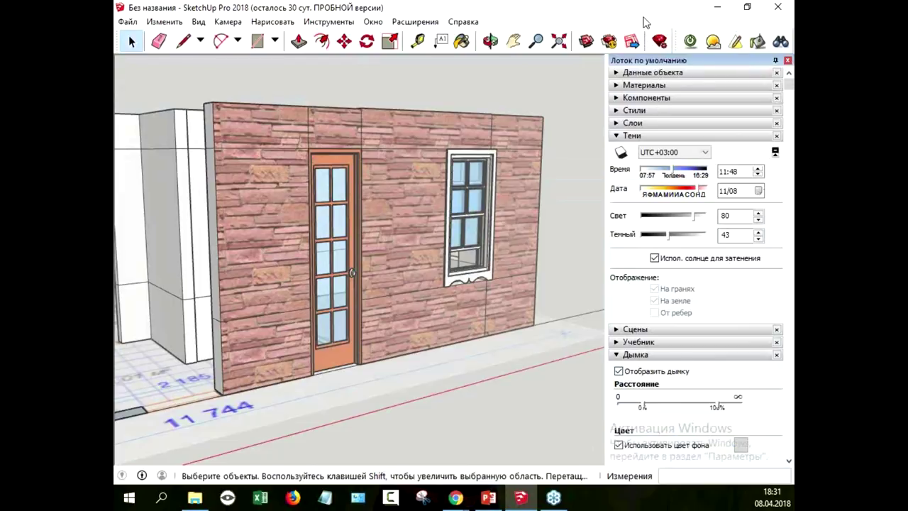
click(415, 21)
mouse_move(443, 37)
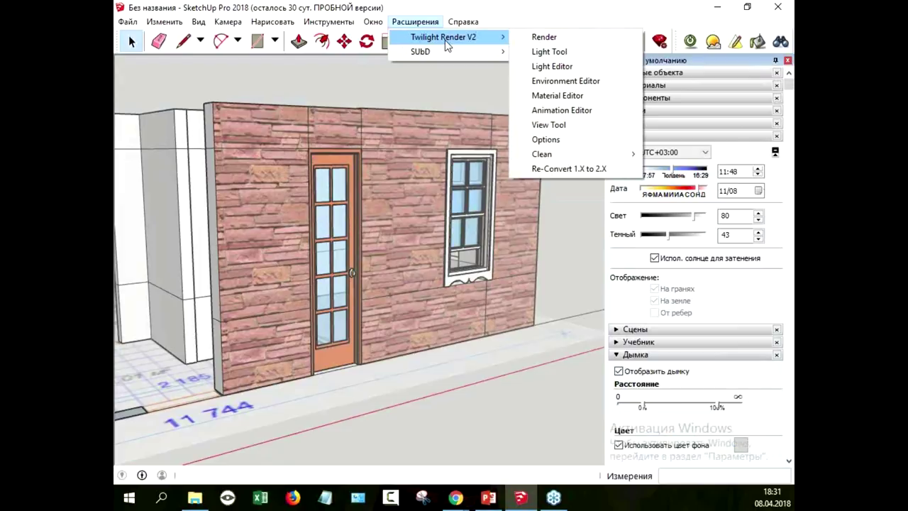
Open Twilight Render and select the 08. Exterior Daytime render preset
click(482, 23)
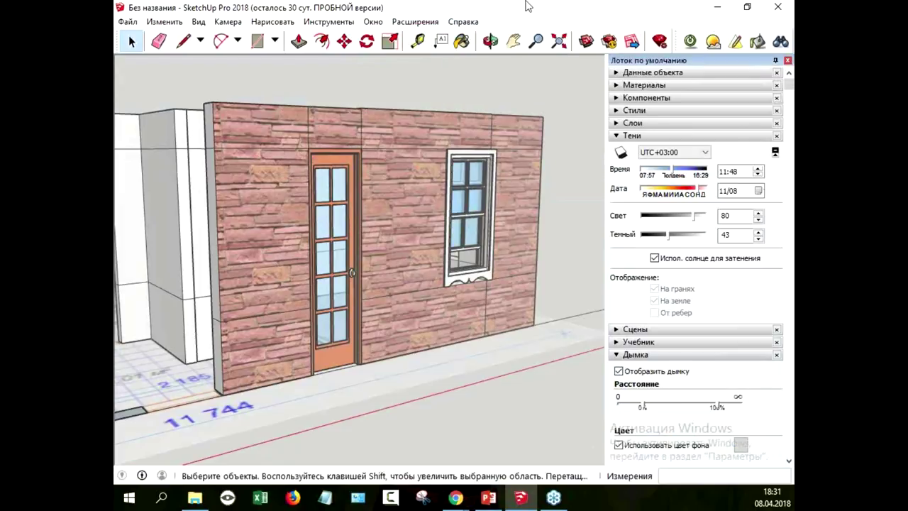
click(690, 41)
click(284, 78)
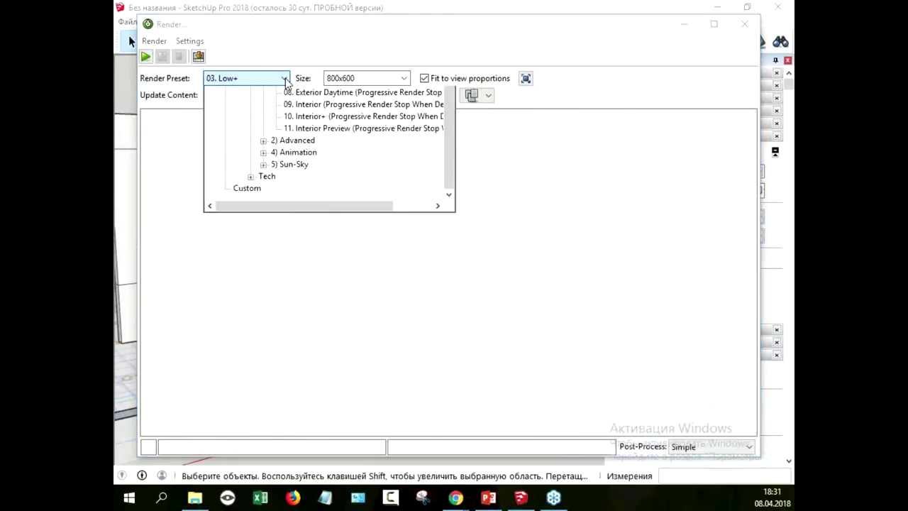
click(313, 218)
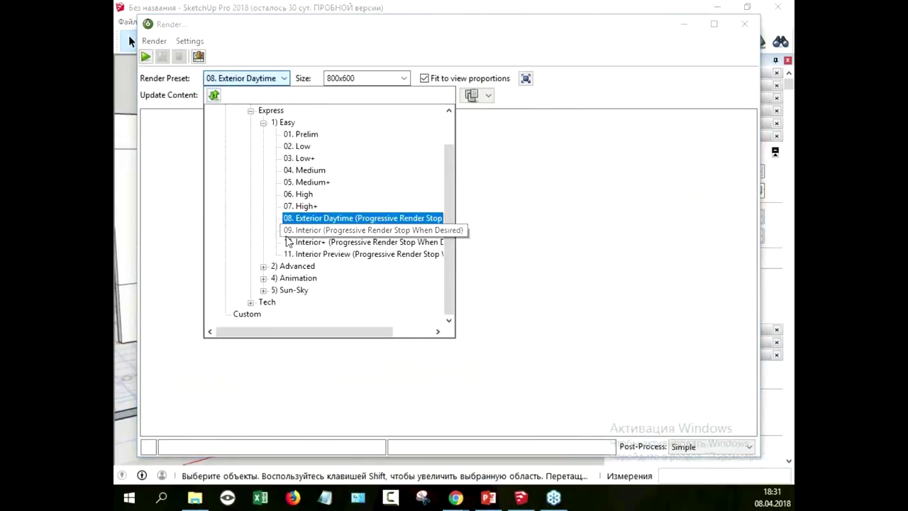
click(156, 76)
Render the current view at 800x600, stop once finished, and move the render window aside
click(146, 57)
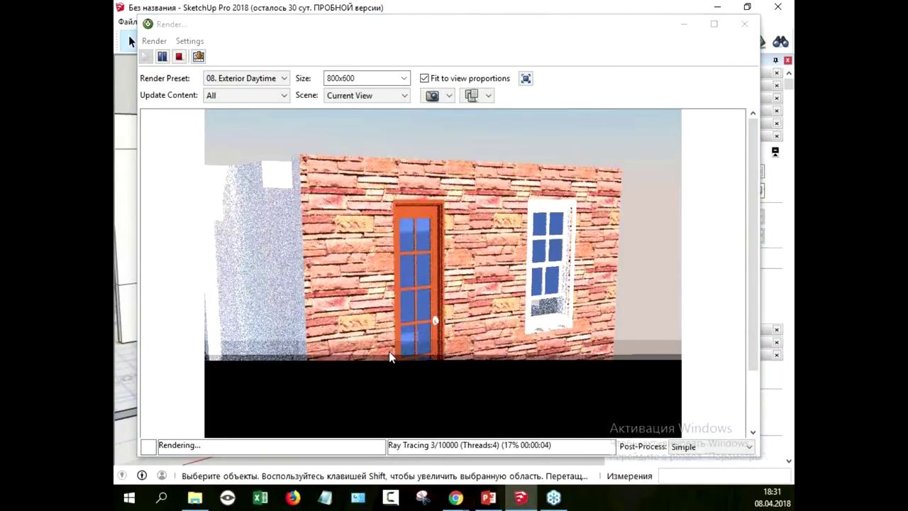
click(179, 56)
click(375, 140)
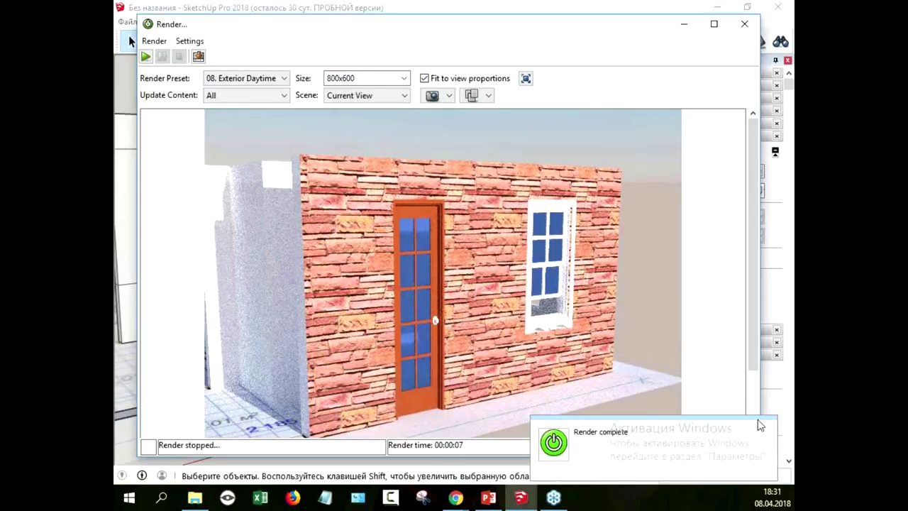
drag(586, 28, 569, 14)
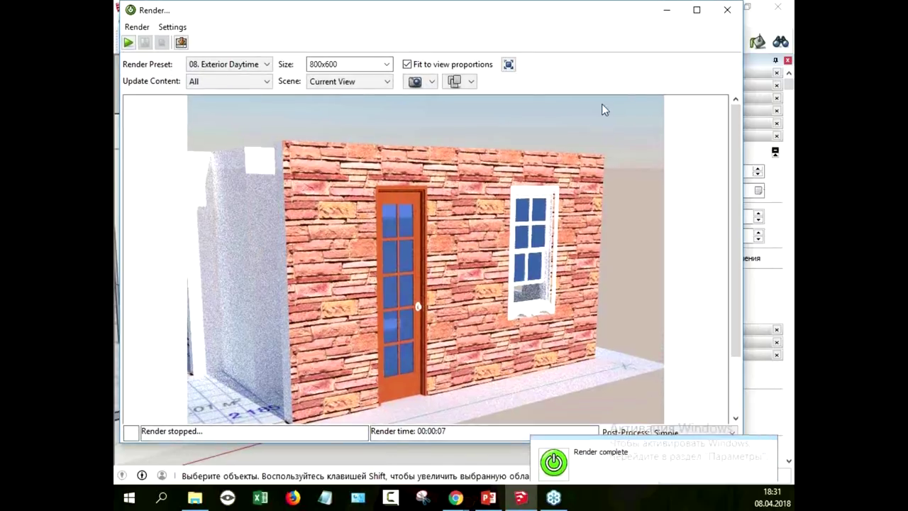
Enable Bloom in the render's Post-Process settings and minimize the Render window
click(730, 432)
click(593, 417)
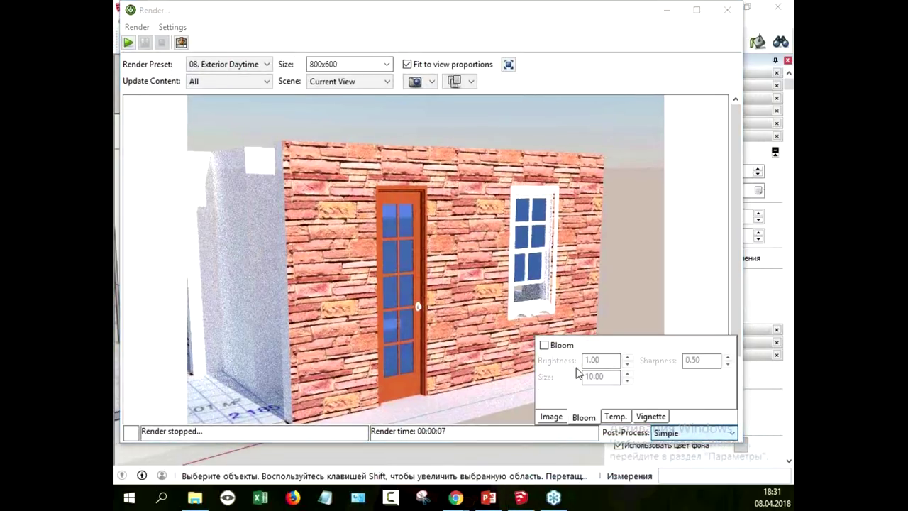
click(544, 345)
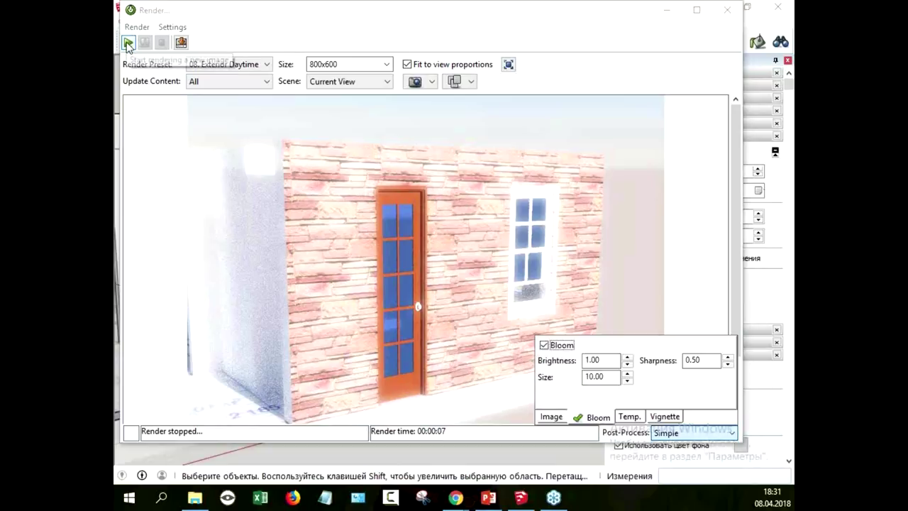
click(129, 42)
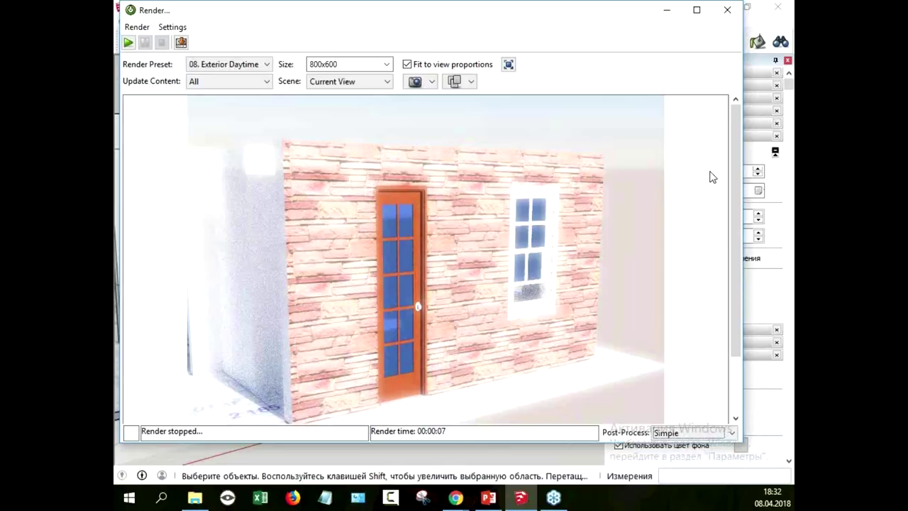
click(666, 13)
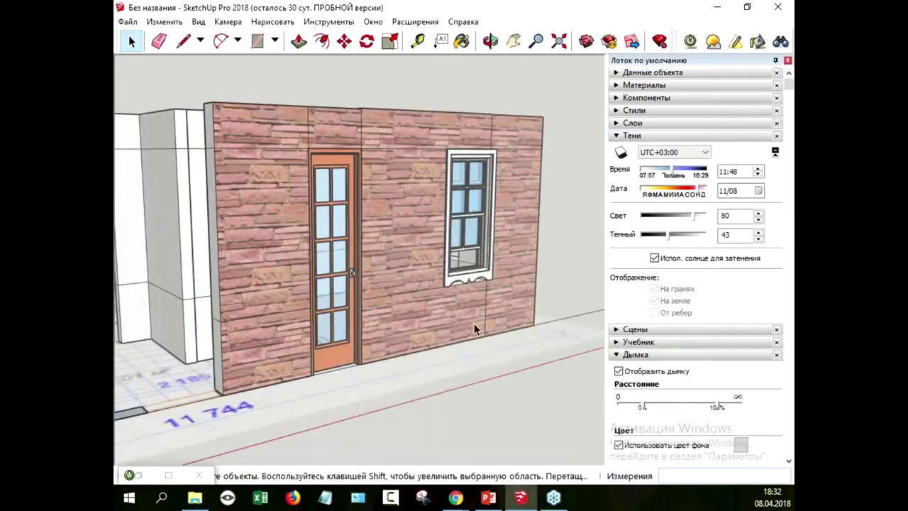
Abandon a 'zoomt' search, close the webinar e-mail window, and minimize the SketchUp help page
click(117, 500)
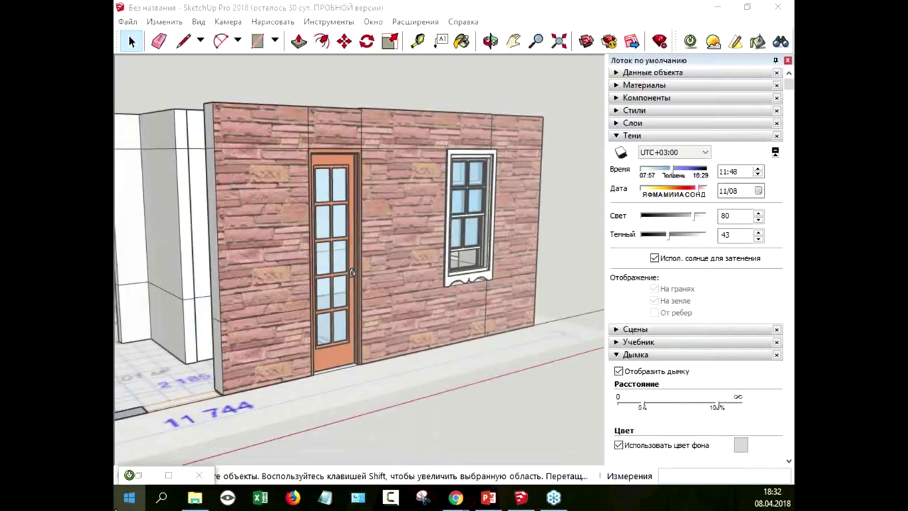
text(zoom)
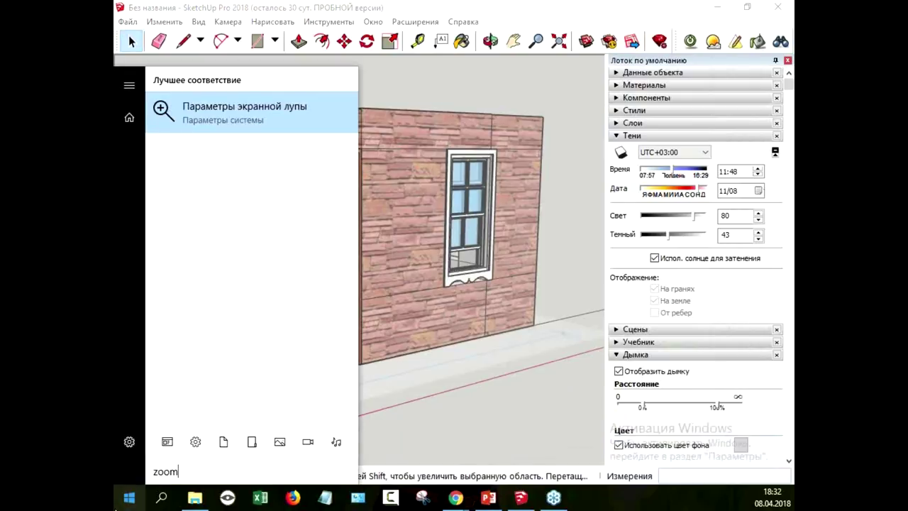
text(it)
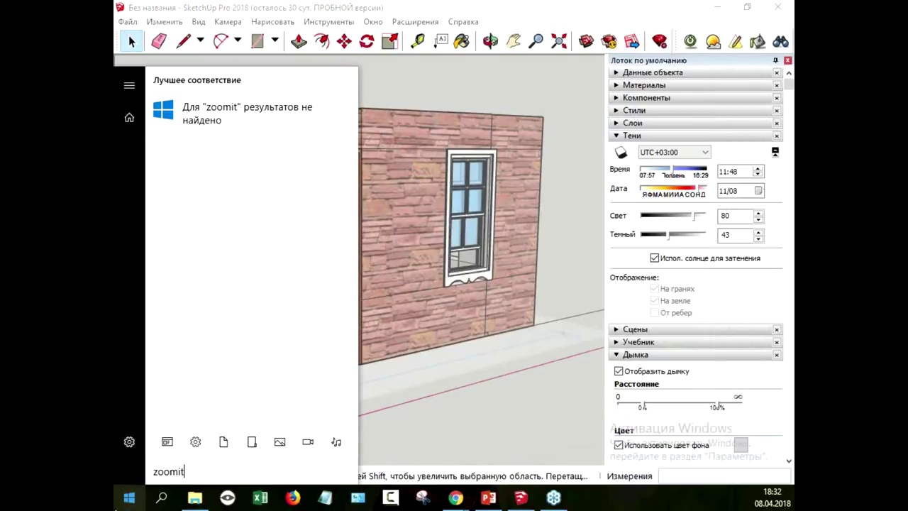
key(Escape)
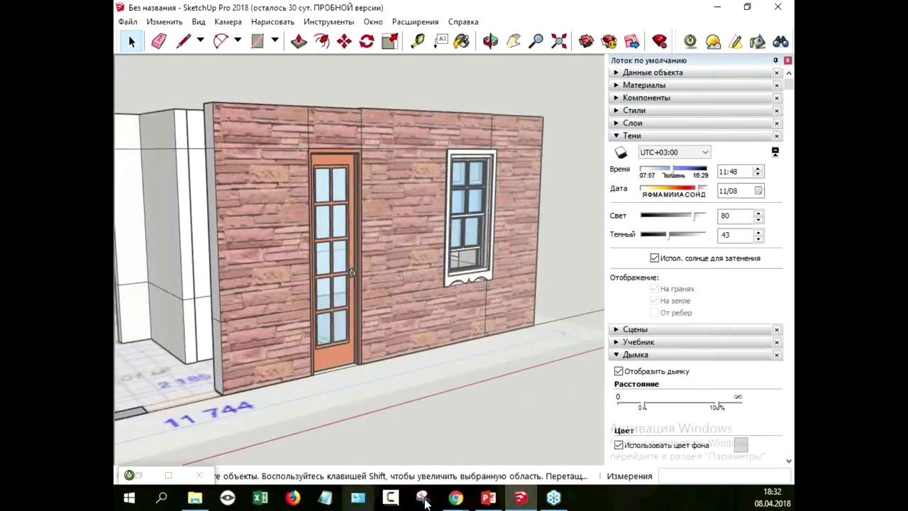
mouse_move(455, 497)
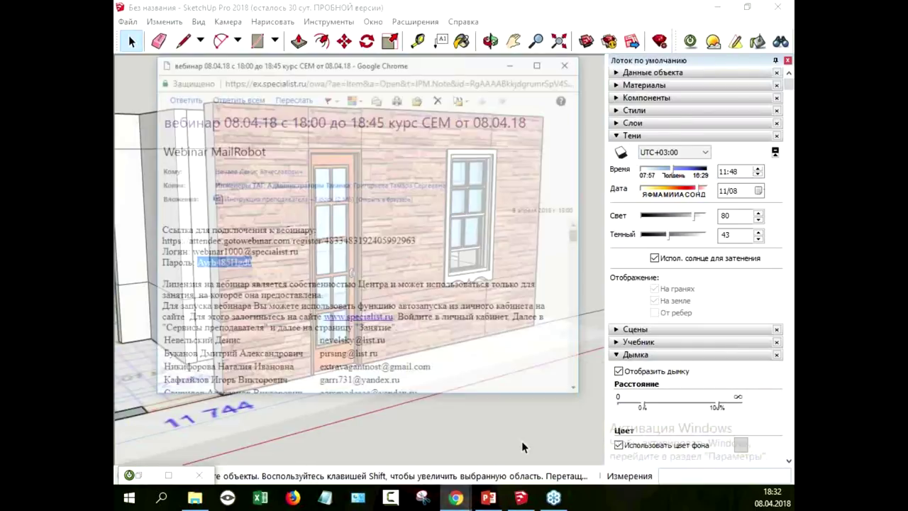
click(521, 441)
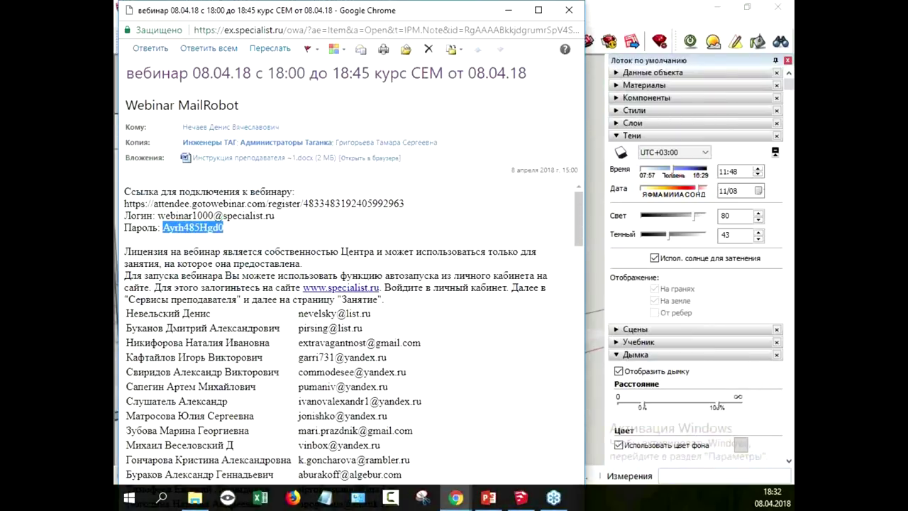
click(578, 9)
click(455, 497)
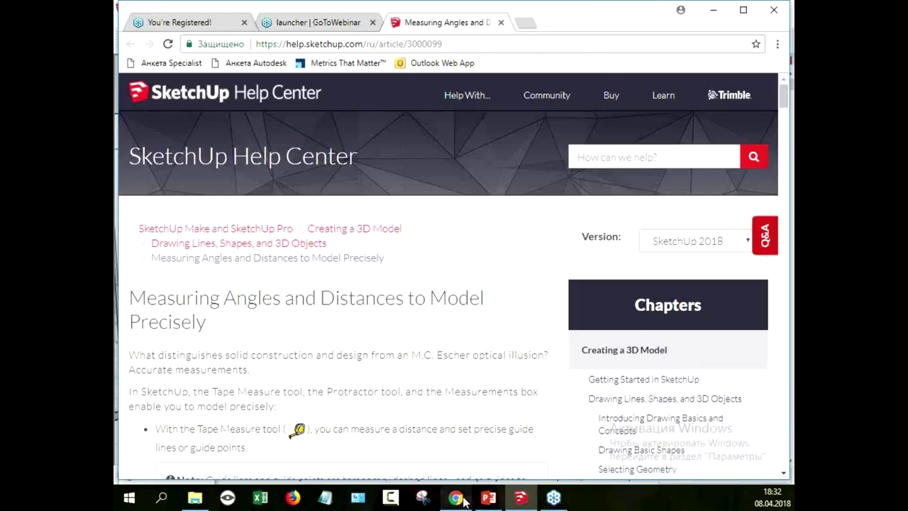
click(455, 497)
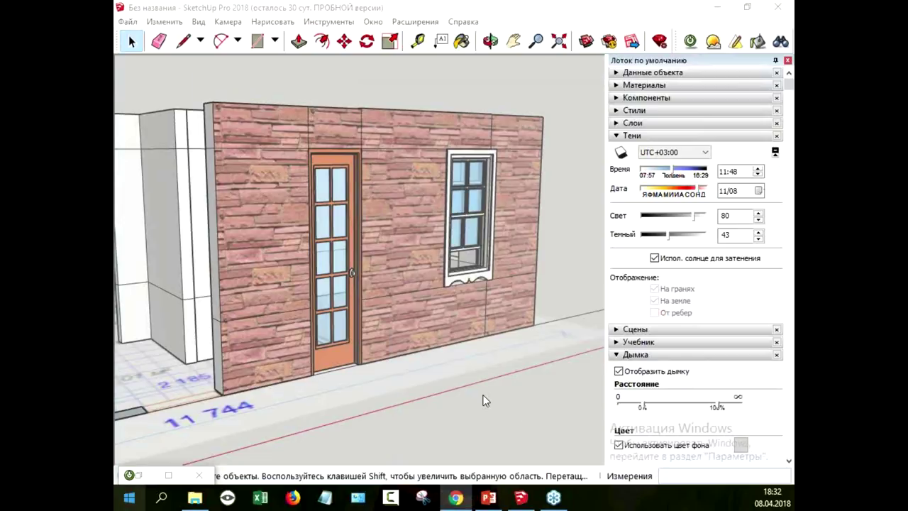
Launch Paint from the Start search for mspaint
key(super)
text(msp)
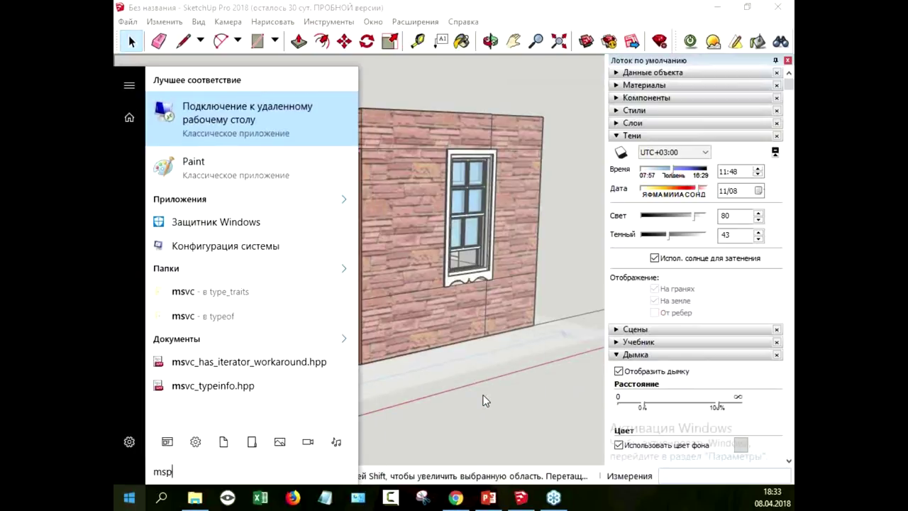
text(aint)
key(Return)
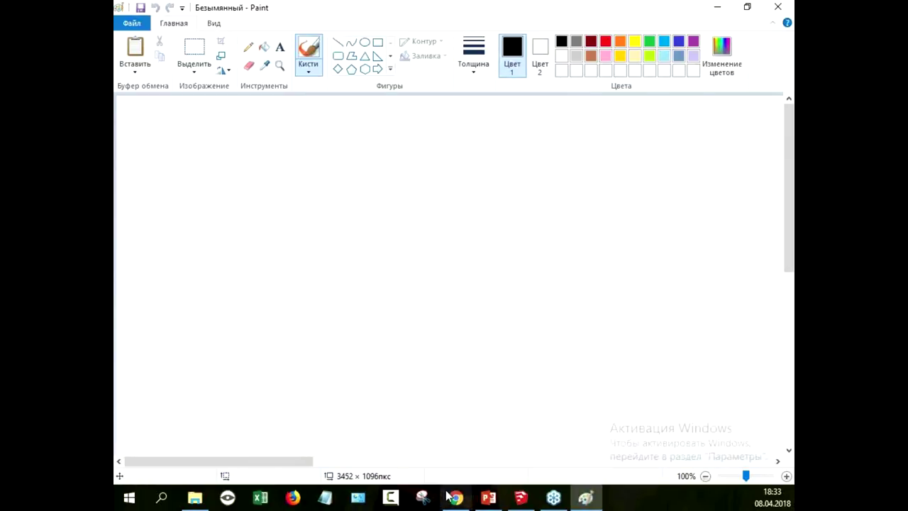
Paste the wall screenshot, move it up the canvas, and set up a white brush
key(ctrl+v)
mouse_move(591, 305)
mouse_down()
mouse_move(582, 253)
mouse_move(589, 241)
mouse_up()
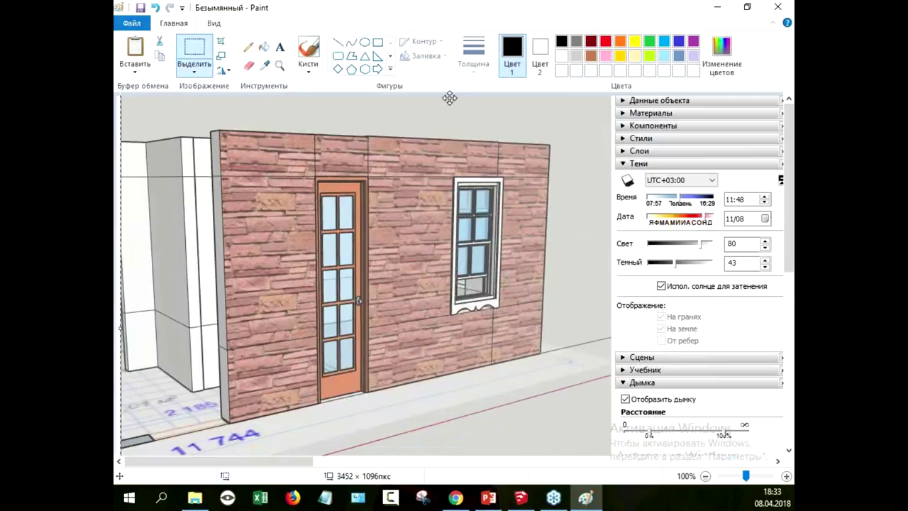
click(308, 53)
drag(443, 375, 524, 357)
key(ctrl+z)
click(561, 56)
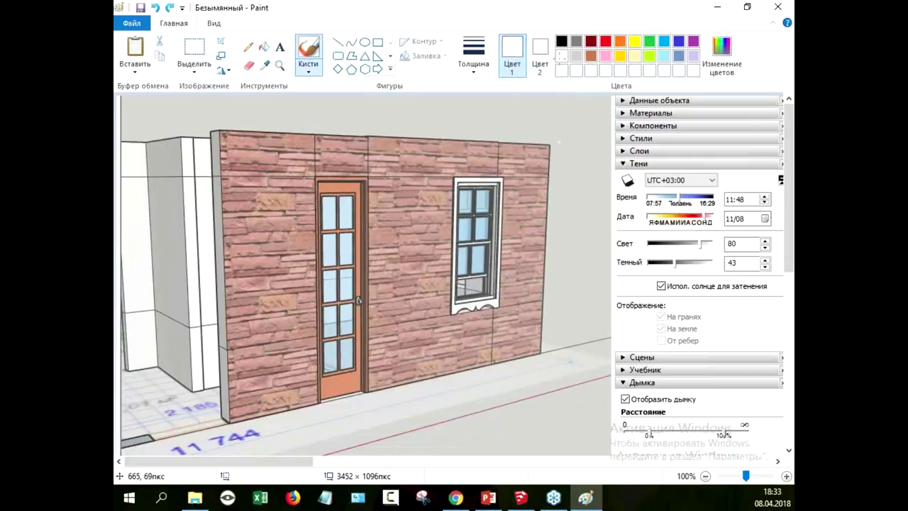
Sketch a 900 dimension arrow below the window and guide lines around it
mouse_move(447, 373)
mouse_down()
mouse_move(532, 361)
mouse_move(482, 310)
mouse_move(495, 323)
mouse_up()
mouse_move(438, 317)
mouse_down()
mouse_move(518, 309)
mouse_move(507, 352)
mouse_up()
drag(532, 324, 551, 321)
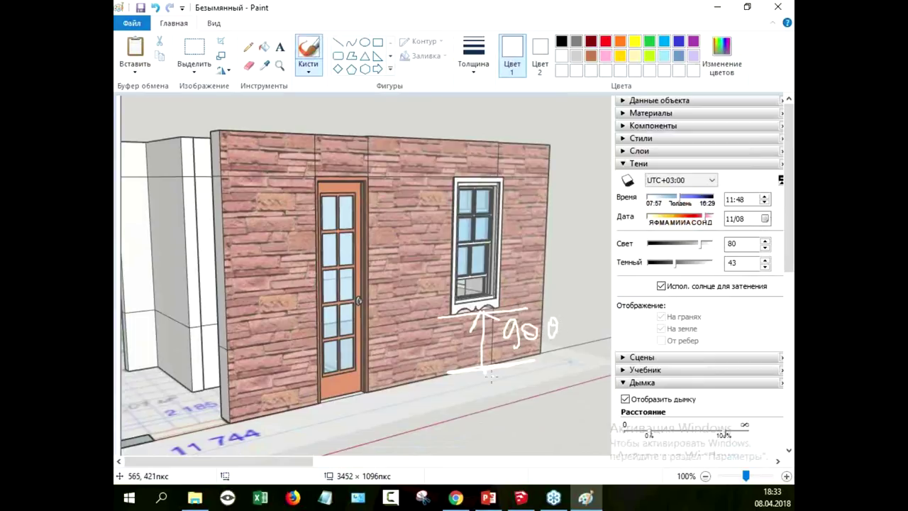
drag(442, 140, 447, 391)
drag(493, 144, 511, 374)
drag(452, 318, 496, 321)
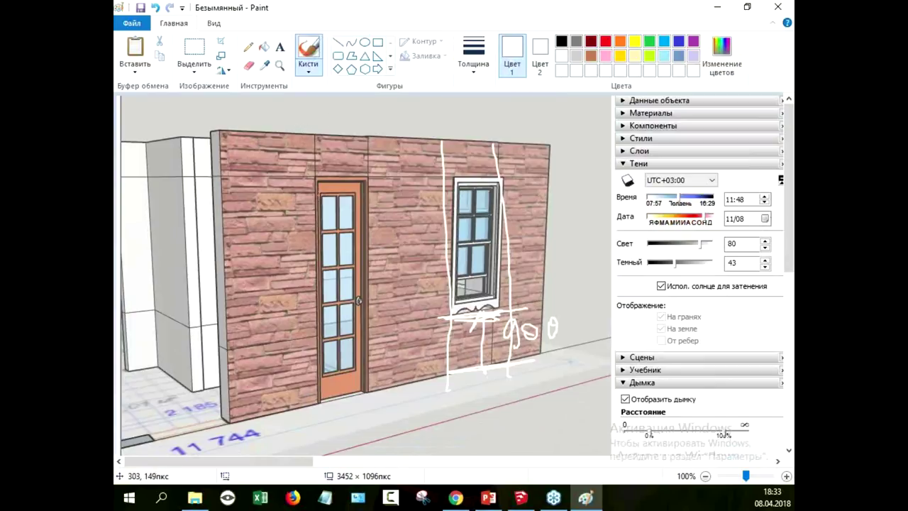
Draw an arrow and a horizontal line above the door
mouse_move(311, 174)
mouse_down()
mouse_move(363, 170)
mouse_move(310, 156)
mouse_move(322, 162)
mouse_up()
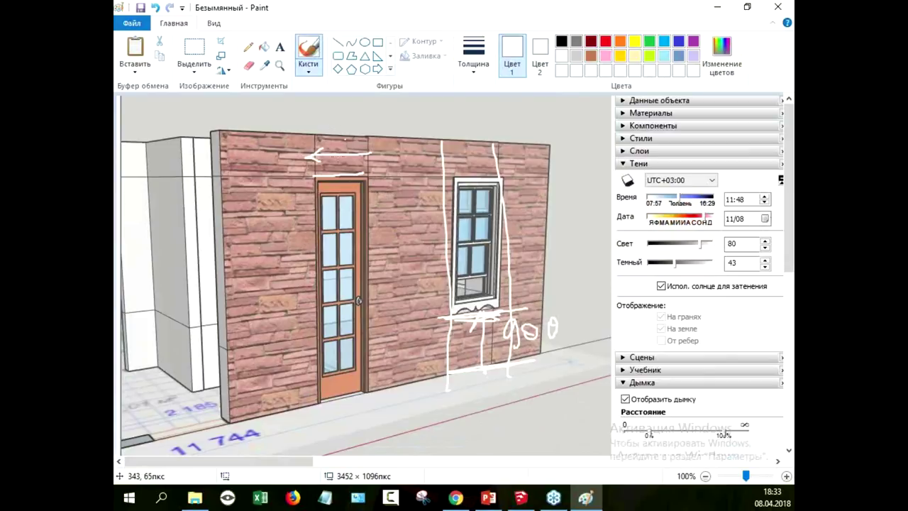
drag(272, 177, 392, 177)
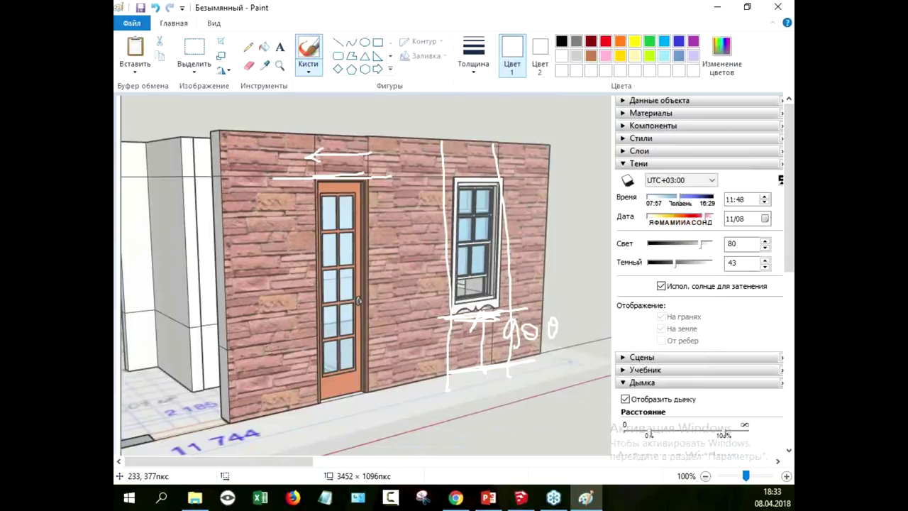
drag(311, 144, 321, 156)
Alt+Tab from the annotated Paint sketch back to the SketchUp wall model
key(alt)
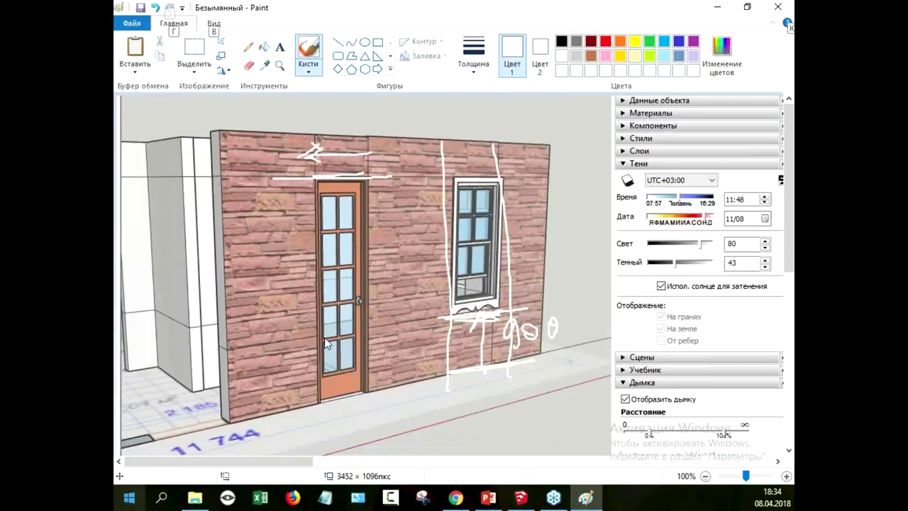
key(alt+Tab)
key(alt+Tab)
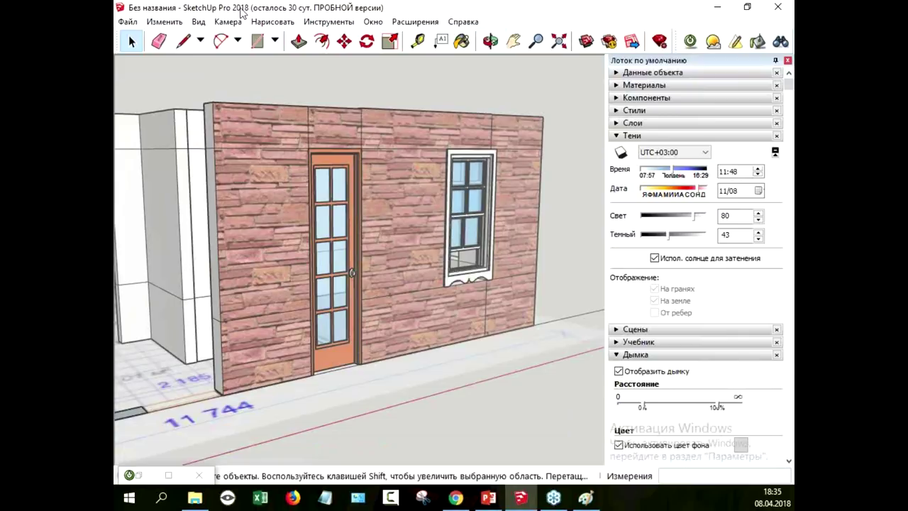
Check the last undoable action, zoom out from the wall, and bring up the toolbars list
click(166, 22)
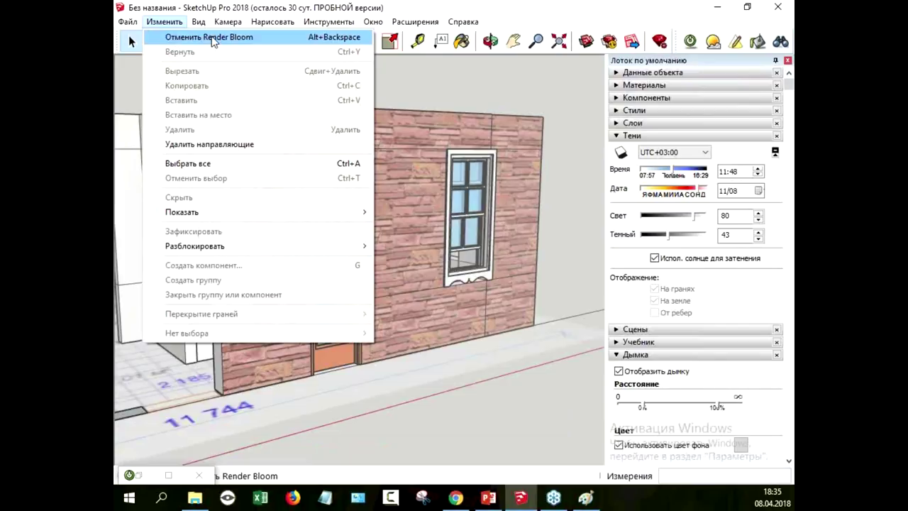
click(533, 12)
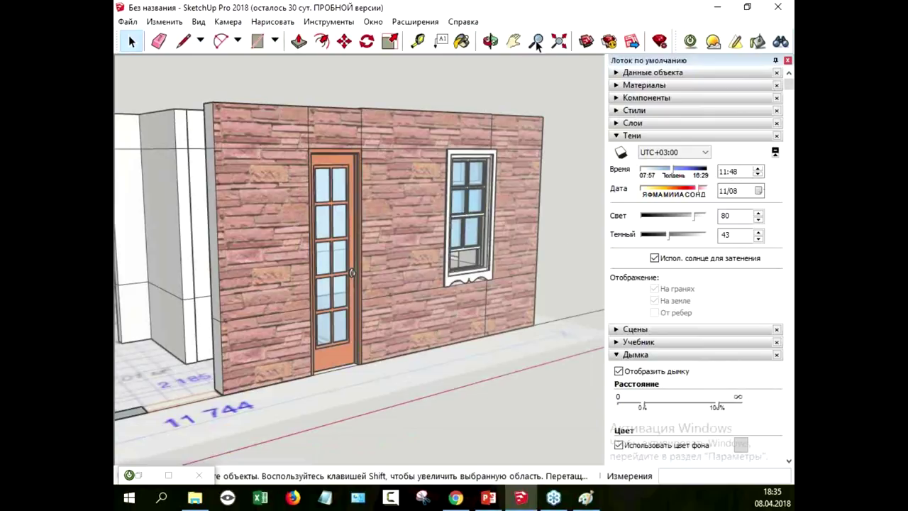
scroll(556, 242, down, 2)
scroll(556, 242, down, 3)
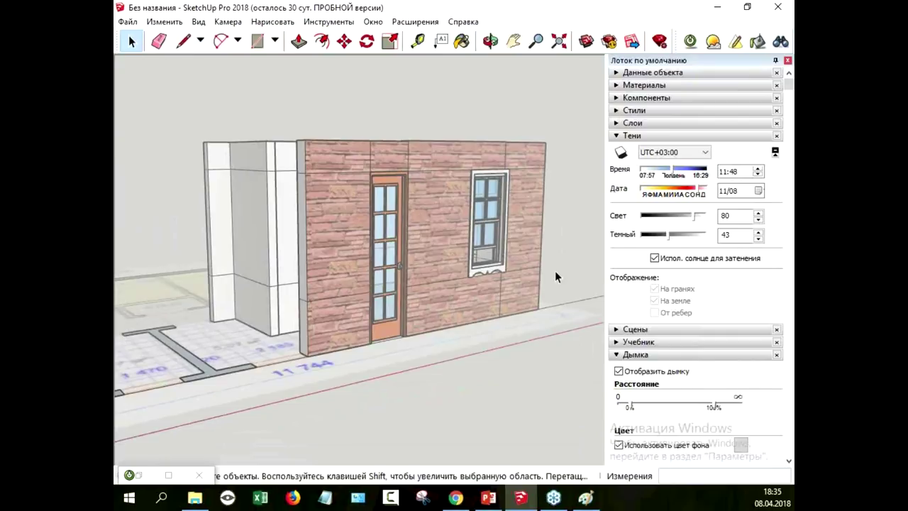
scroll(556, 272, down, 2)
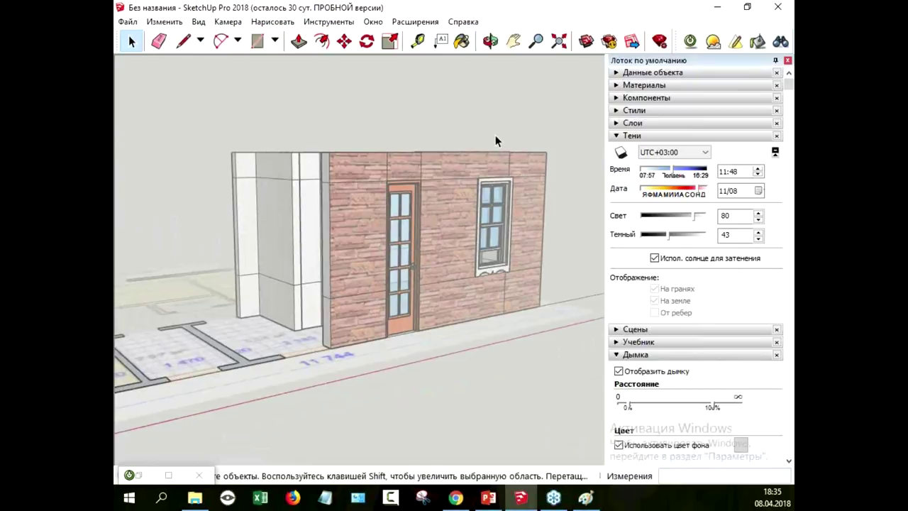
right_click(505, 54)
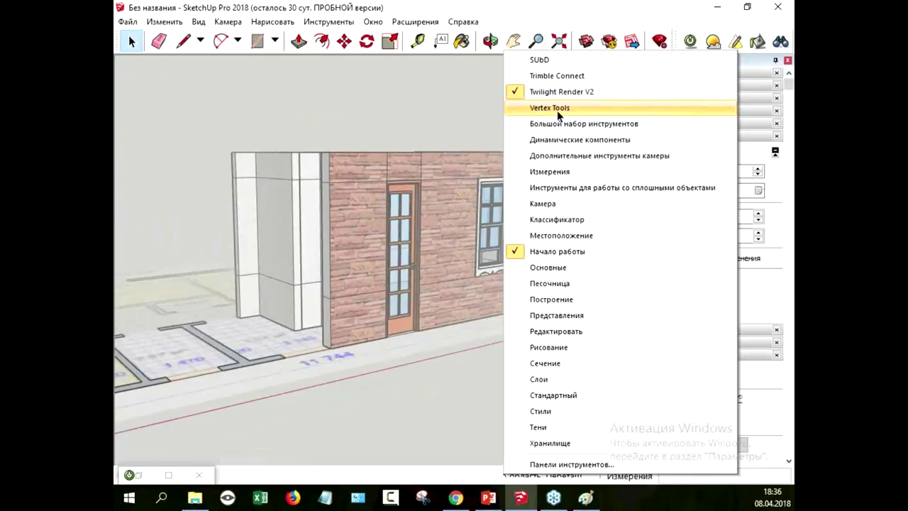
Turn on Vertex Tools and draw a pentagon on the ground in front of the wall
click(559, 112)
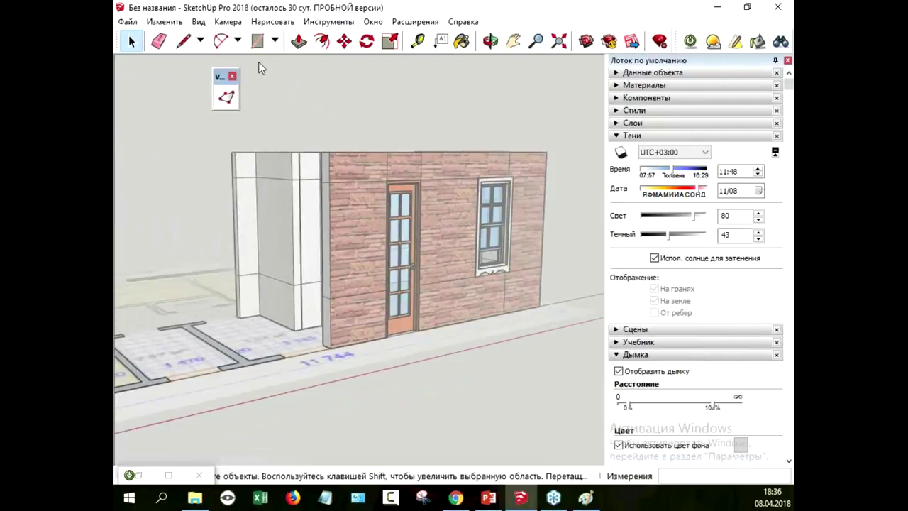
click(275, 42)
click(300, 109)
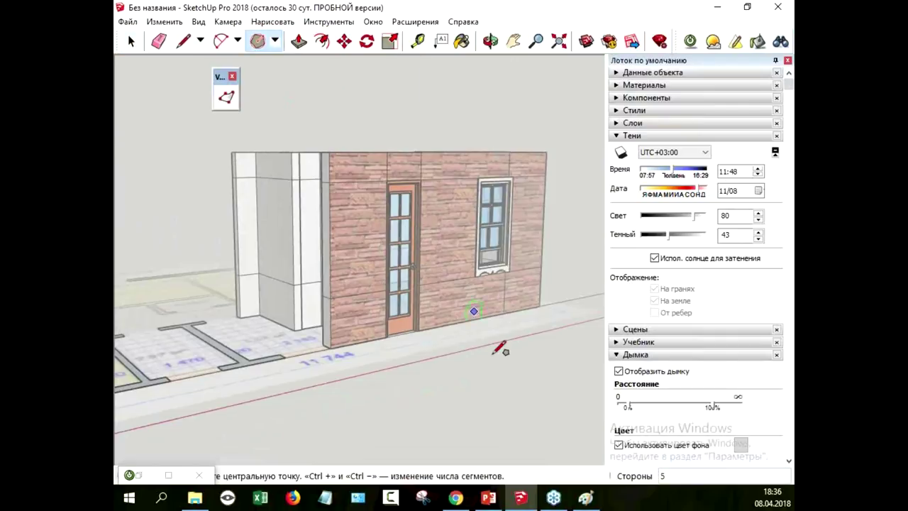
click(436, 386)
click(498, 437)
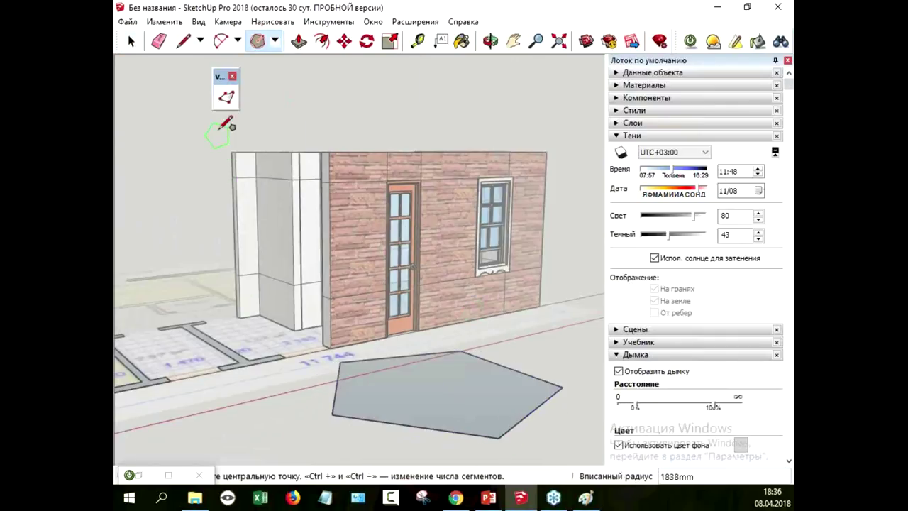
Select the pentagon's five vertices and pull them up into a box with a narrowed, raised top
click(227, 96)
mouse_move(439, 398)
middle_down()
mouse_move(552, 409)
mouse_move(385, 324)
mouse_move(401, 334)
middle_up()
scroll(385, 325, up, 4)
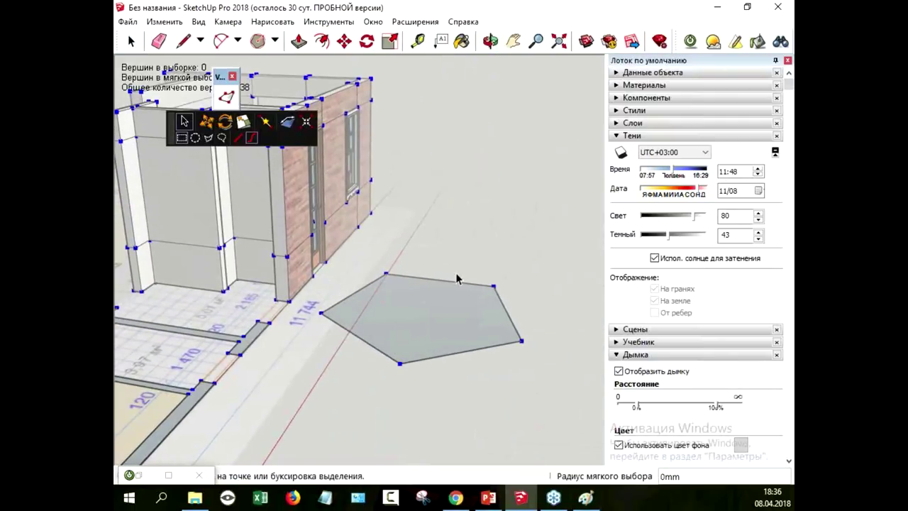
middle_drag(457, 253, 364, 243)
drag(365, 243, 588, 373)
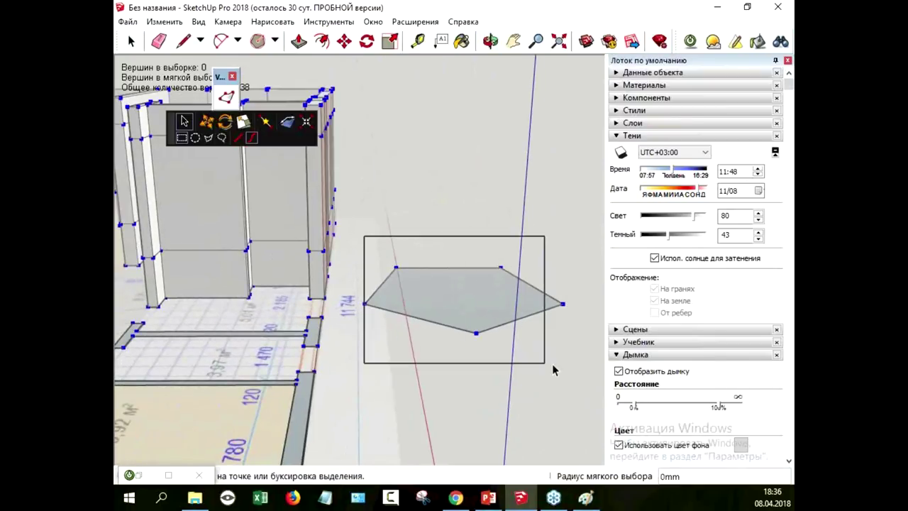
drag(465, 240, 477, 173)
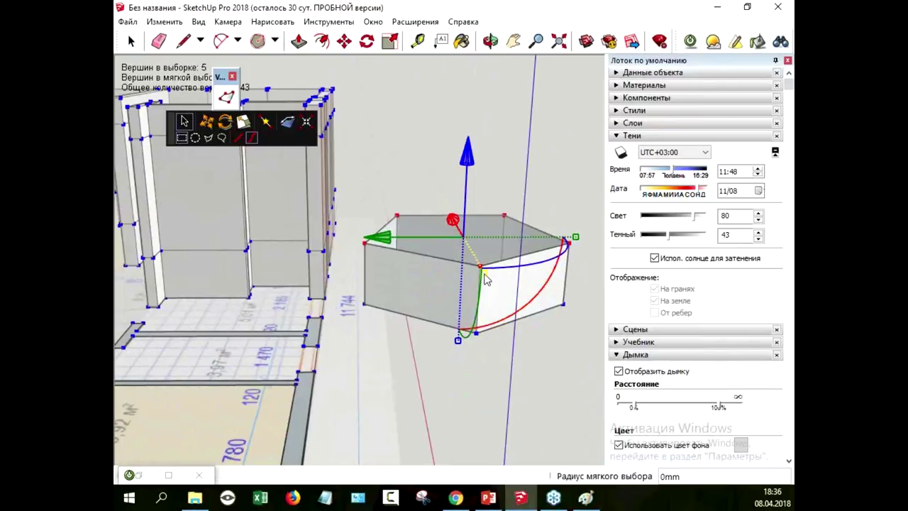
drag(573, 245, 534, 245)
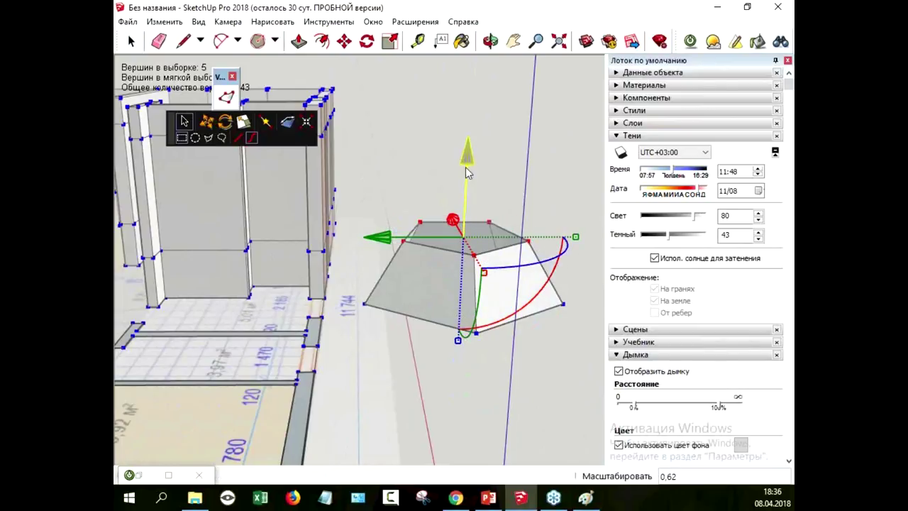
drag(466, 155, 467, 136)
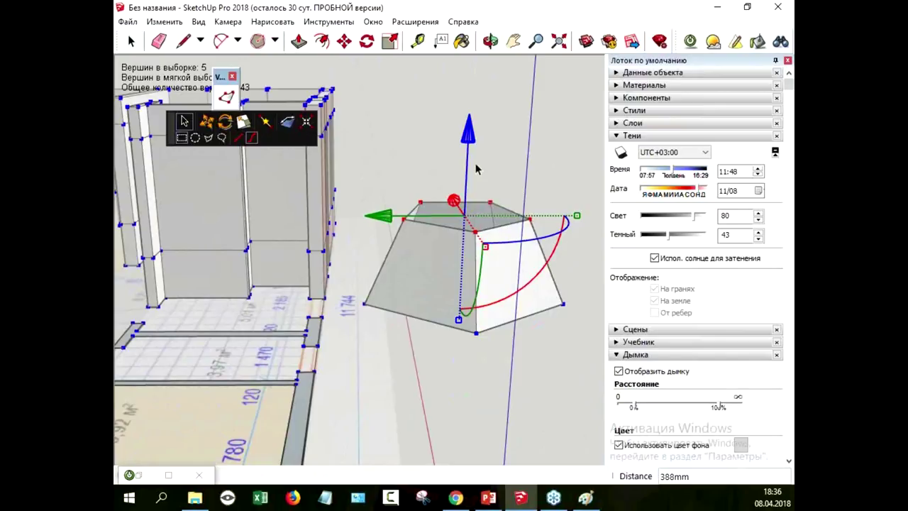
Stretch the shape upward into a tall column, narrowing and raising its top further
mouse_move(469, 124)
middle_down()
mouse_move(556, 278)
mouse_move(464, 151)
middle_up()
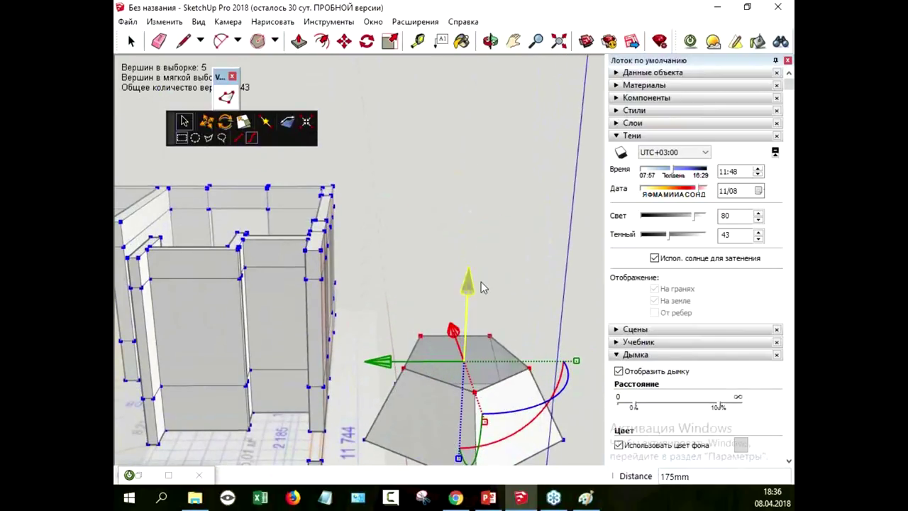
drag(464, 151, 475, 238)
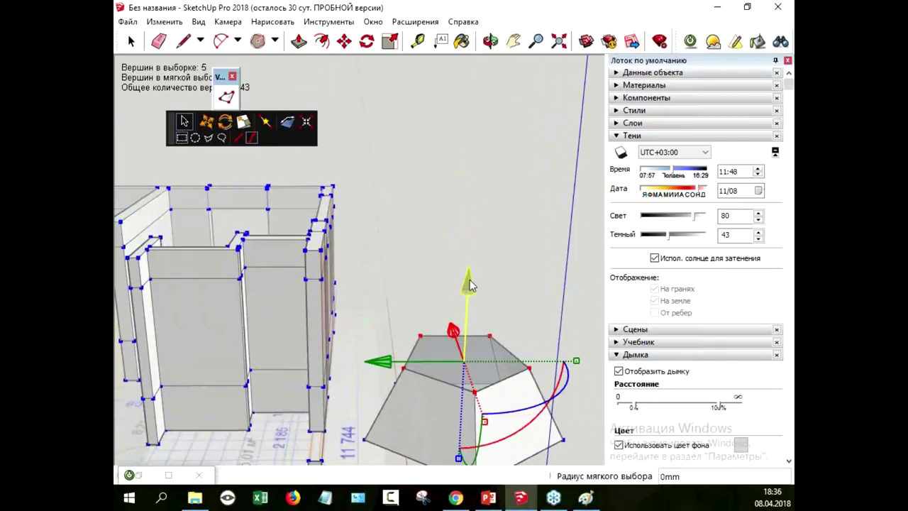
drag(471, 281, 476, 168)
mouse_move(512, 292)
mouse_down()
mouse_move(562, 289)
mouse_move(423, 288)
mouse_up()
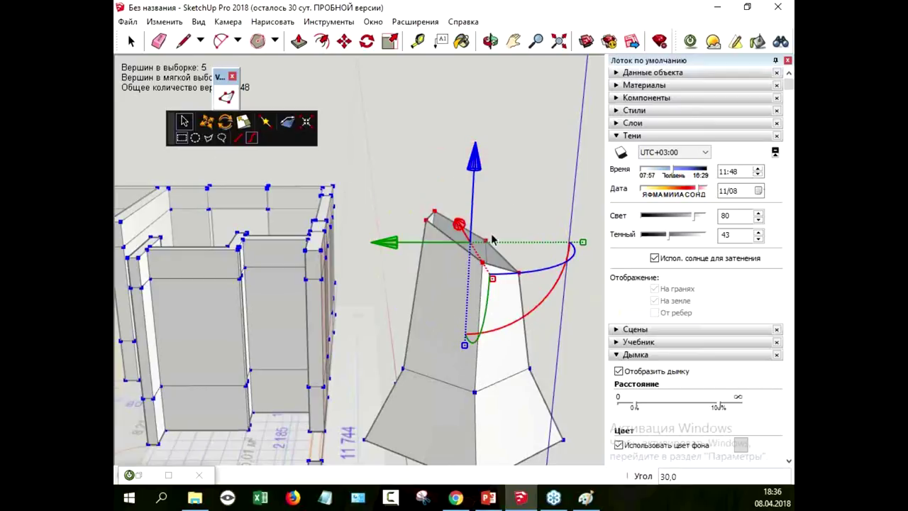
drag(474, 163, 476, 127)
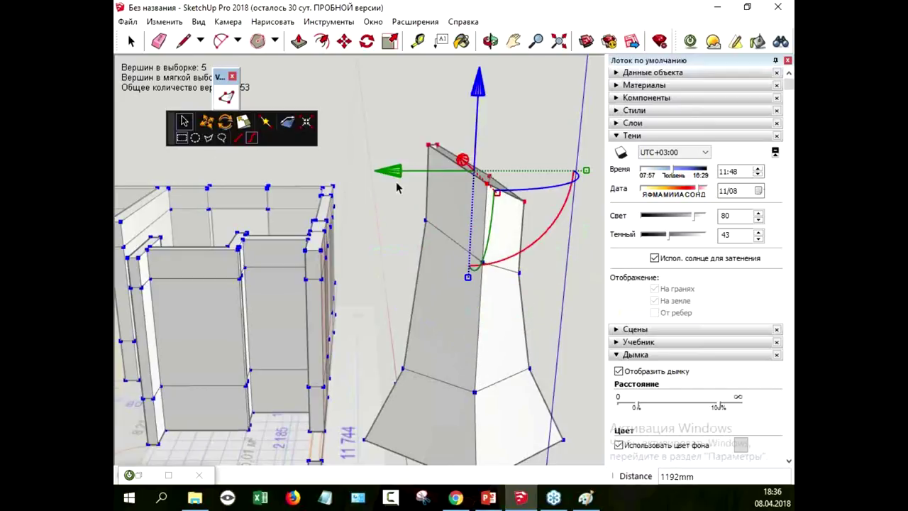
Shrink the column top to about half size, shift it sideways and tilt it to bend the column
mouse_move(539, 298)
middle_down()
mouse_move(554, 310)
mouse_move(426, 318)
middle_up()
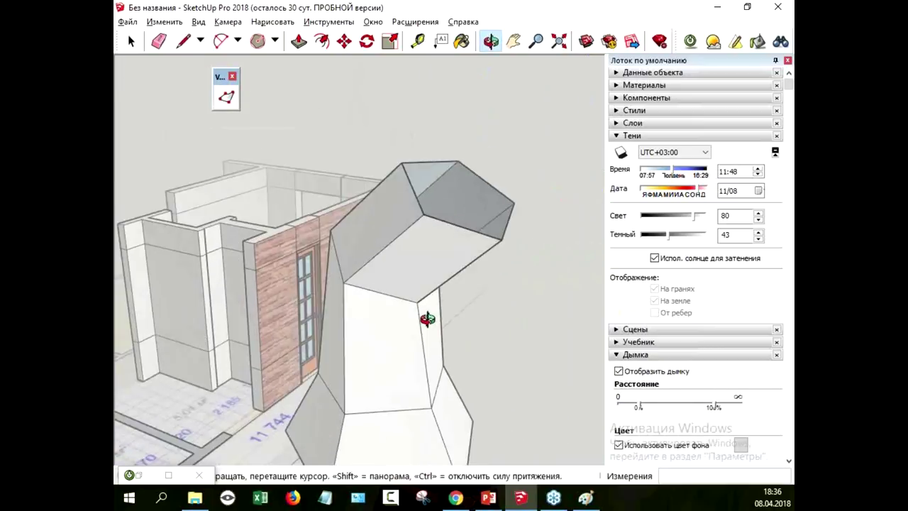
drag(584, 209, 488, 235)
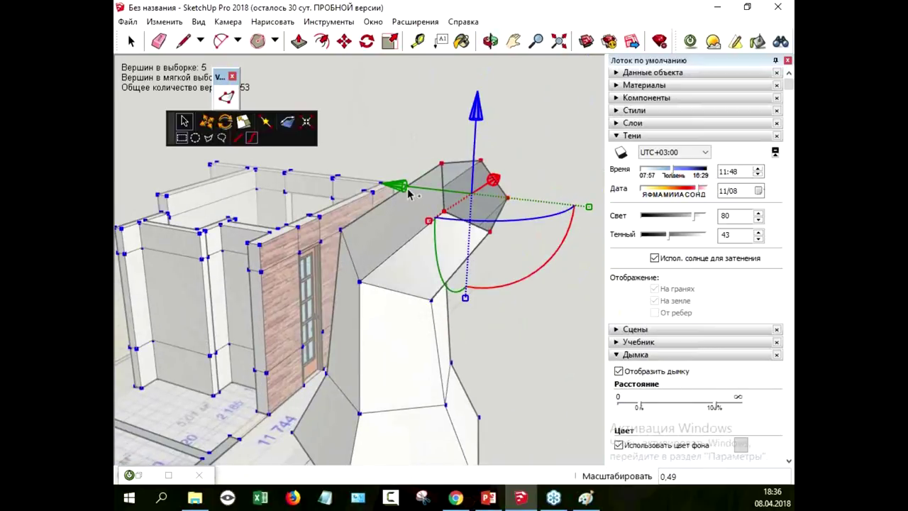
drag(413, 191, 495, 207)
drag(587, 302, 484, 312)
Select the entire column geometry and make it a group
key(space)
click(518, 202)
triple_click(518, 200)
right_click(496, 181)
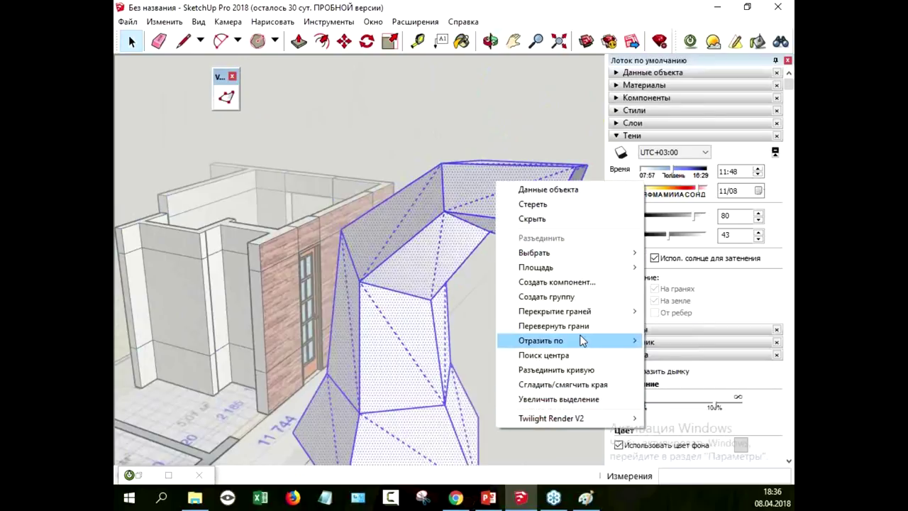
click(568, 297)
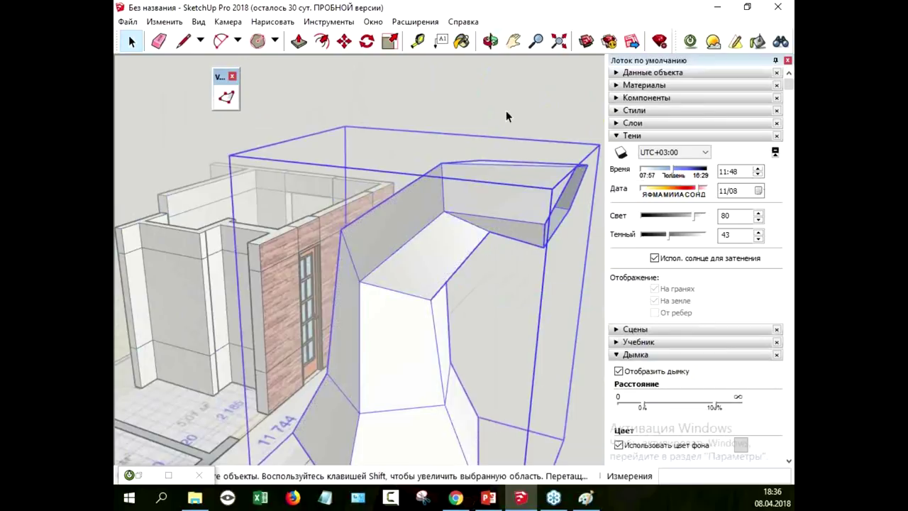
Enable the SUbD toolbar and toggle subdivision to smooth the grouped column
right_click(448, 52)
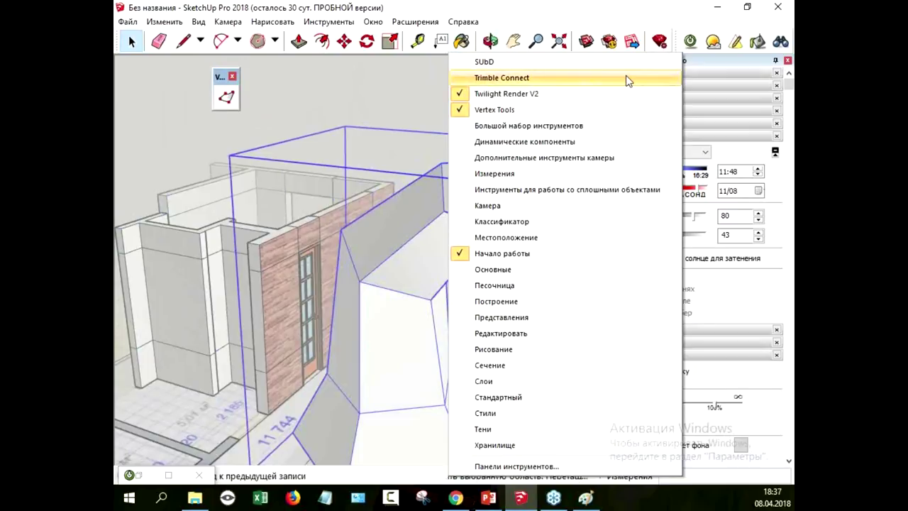
click(574, 62)
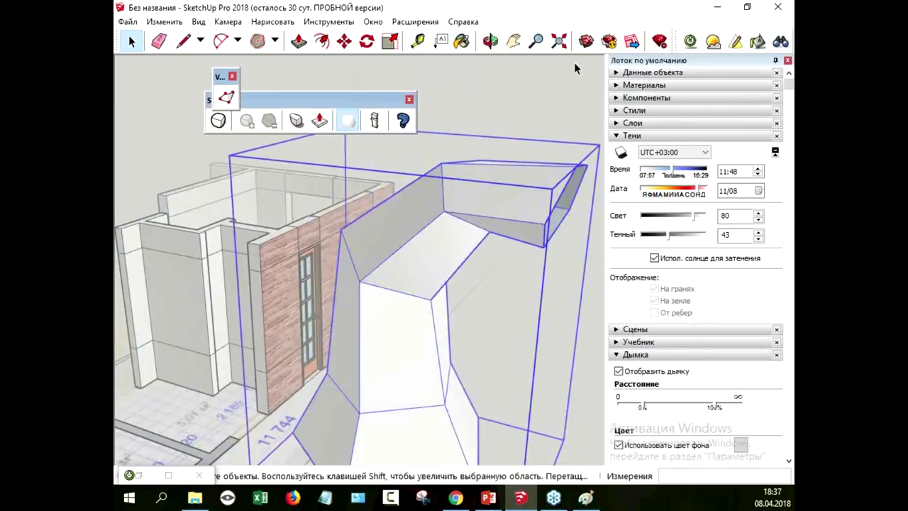
click(218, 121)
middle_drag(517, 362, 523, 354)
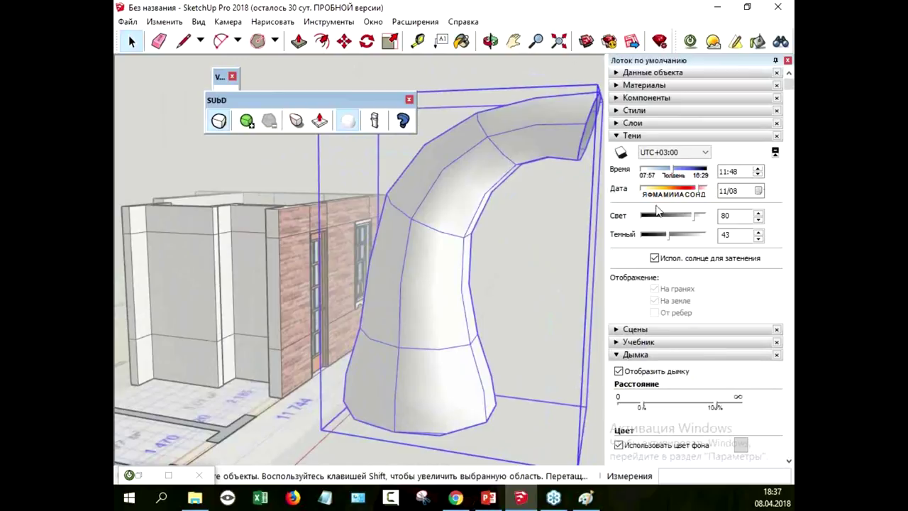
Browse the Tools menu without choosing anything, then bring PowerPoint to the front
click(326, 22)
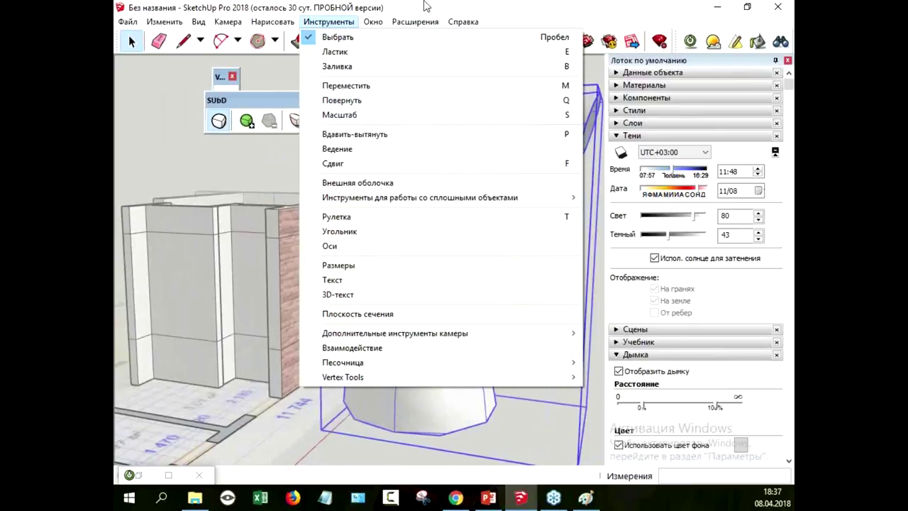
click(509, 10)
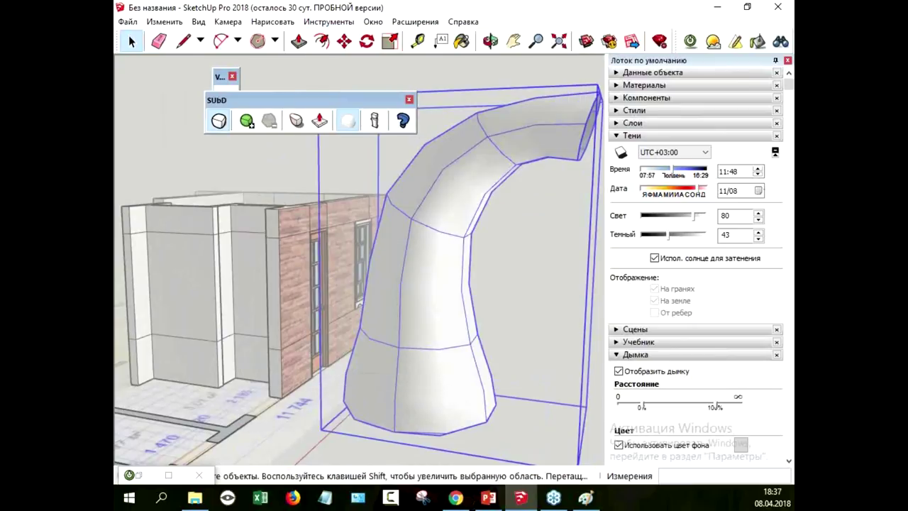
click(490, 500)
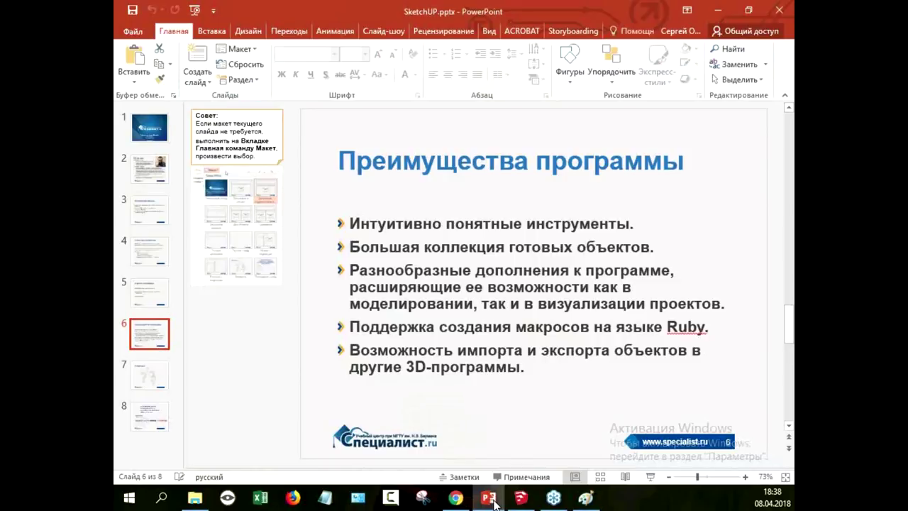
Switch between SketchUp and PowerPoint, deselect the smoothed model, and open the File menu
key(alt+Tab)
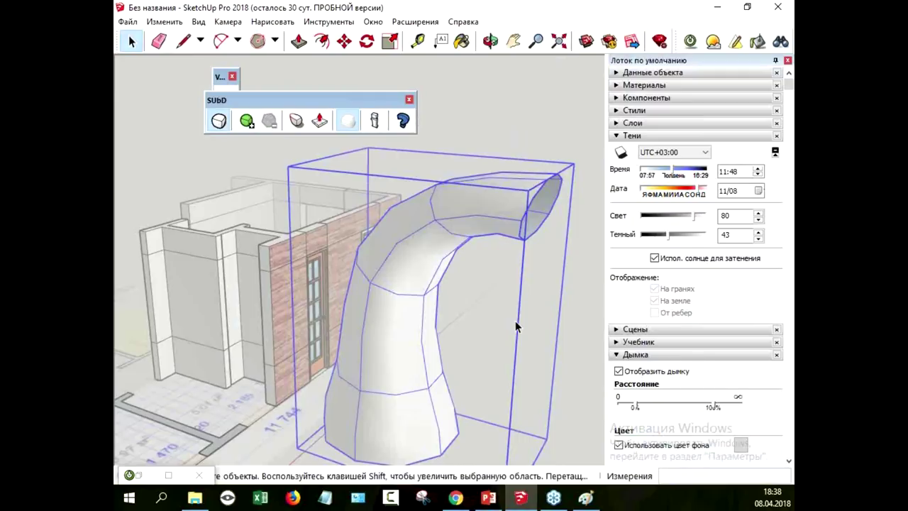
click(537, 129)
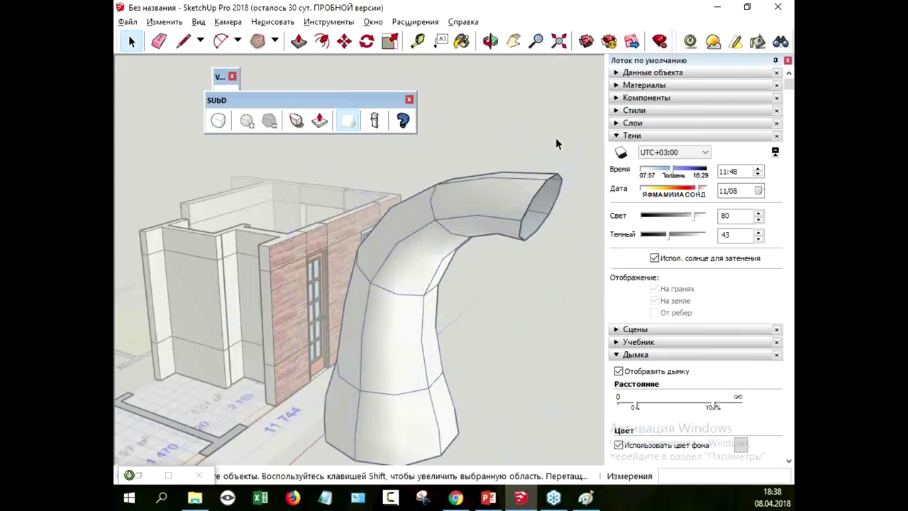
key(alt+Tab)
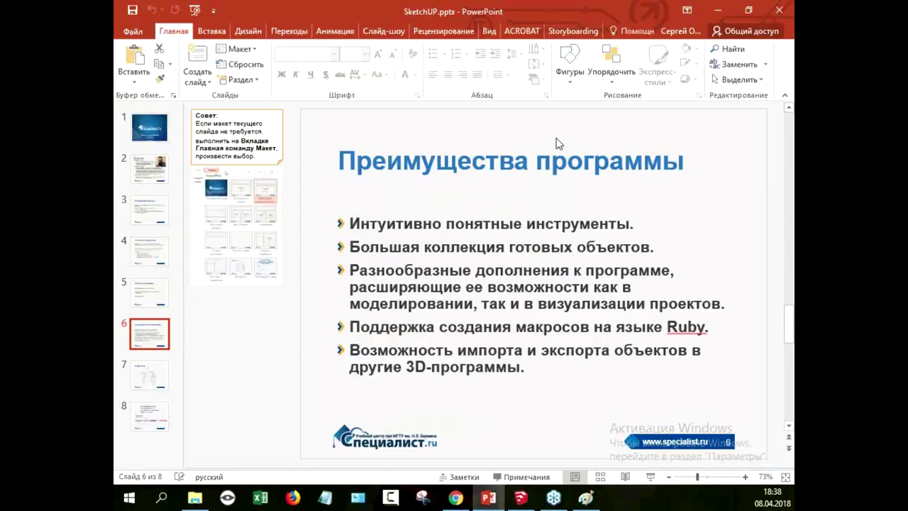
key(alt+Tab)
click(127, 22)
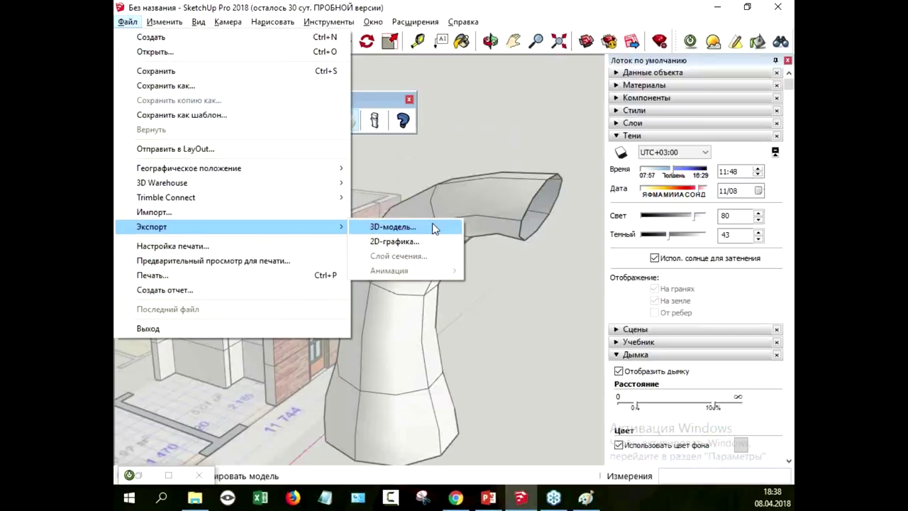
Start a 3D model export, browse the file types, cancel, then view the PowerPoint slide and return
click(426, 226)
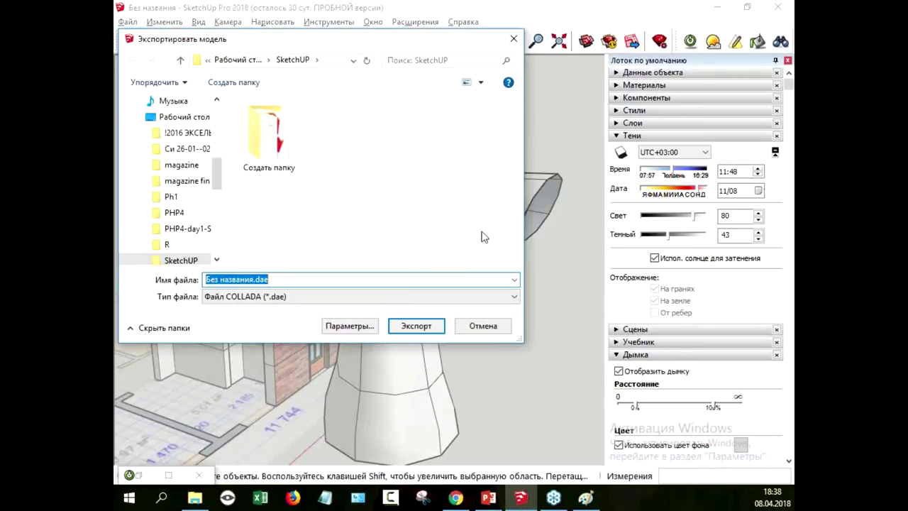
click(265, 297)
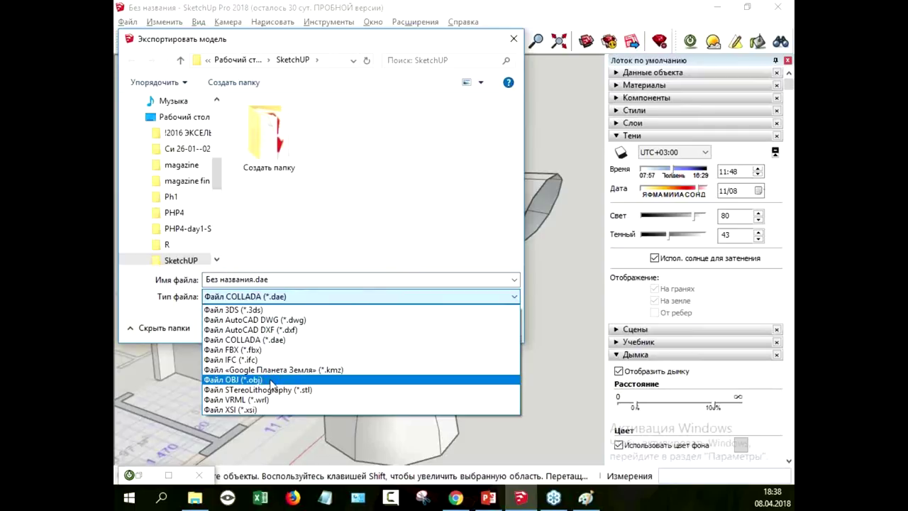
key(Escape)
key(Escape)
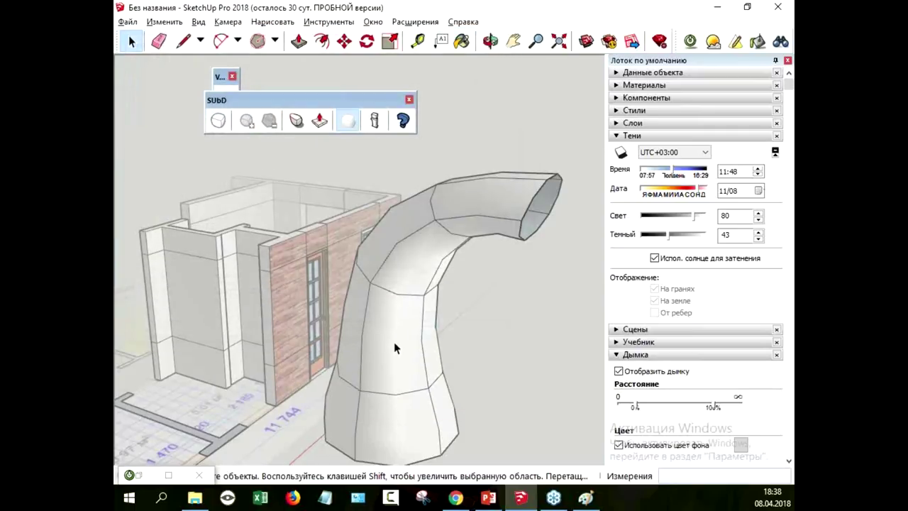
click(489, 499)
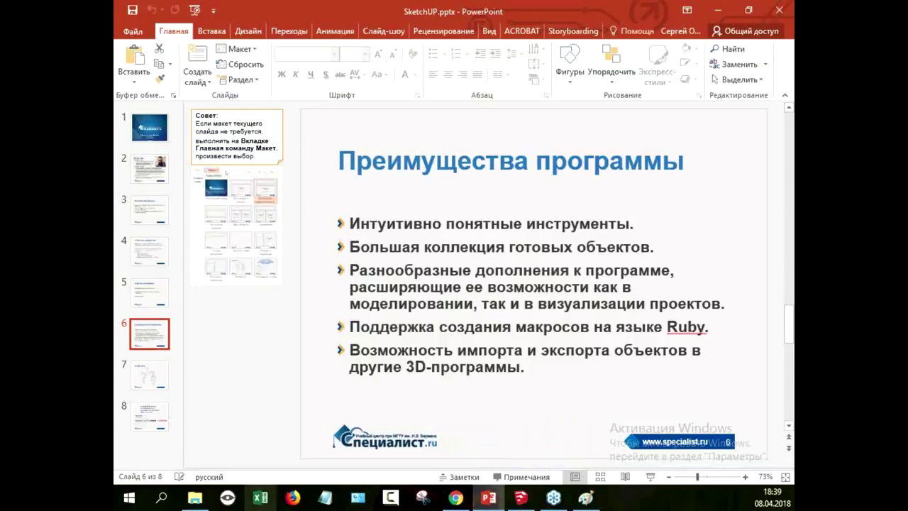
key(alt+Tab)
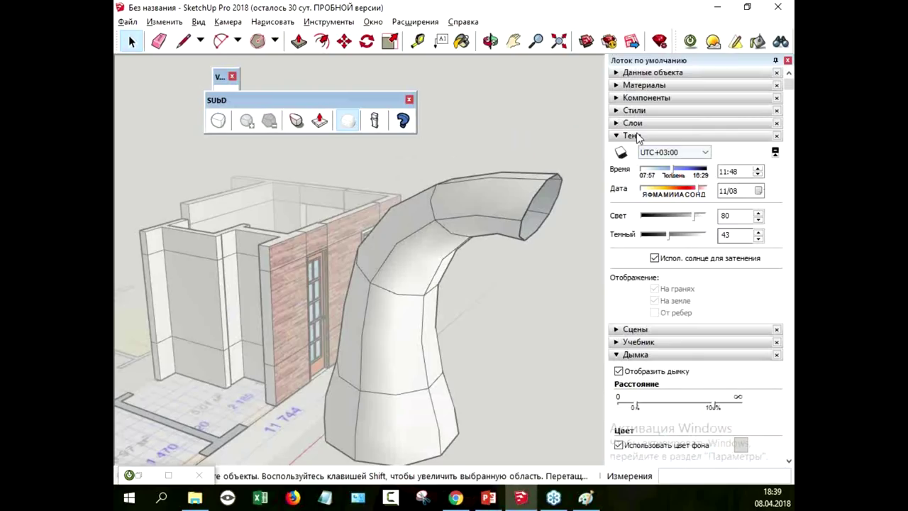
Add a layer named 'Furniture' and make it the current layer
click(615, 125)
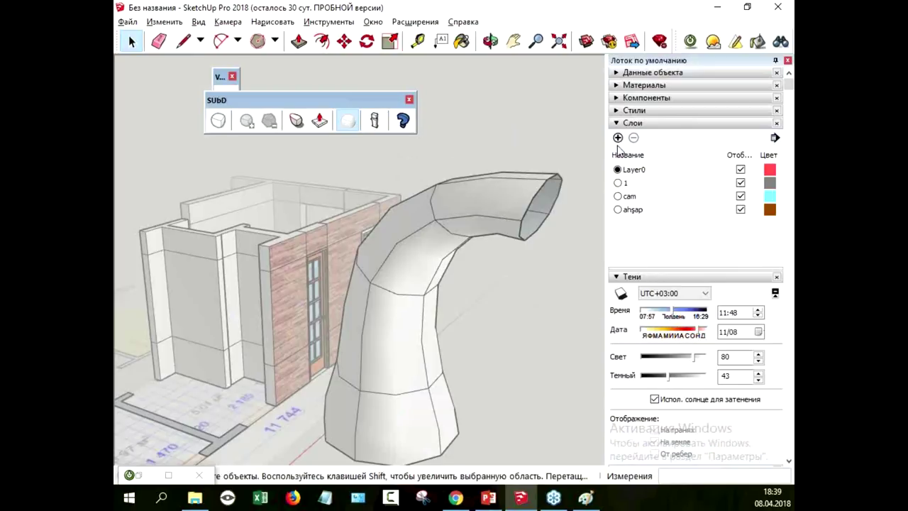
click(618, 138)
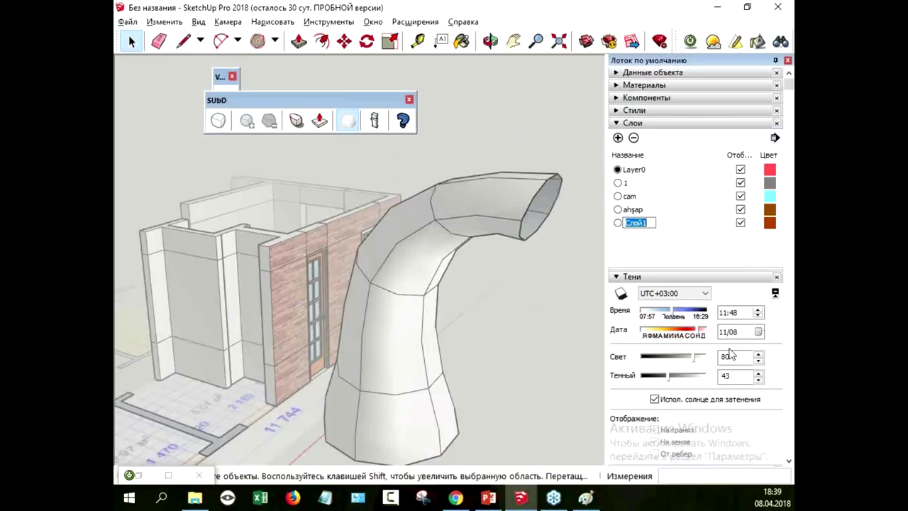
text(Furniture)
key(Return)
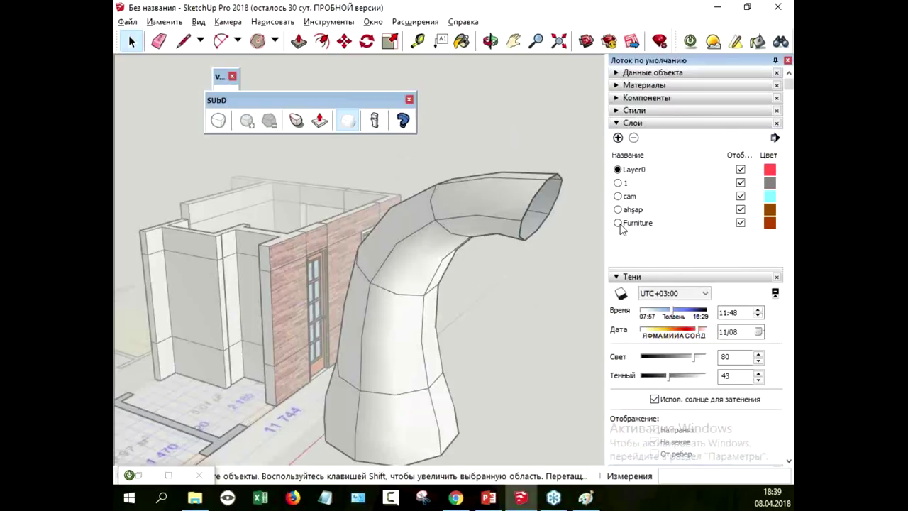
click(617, 222)
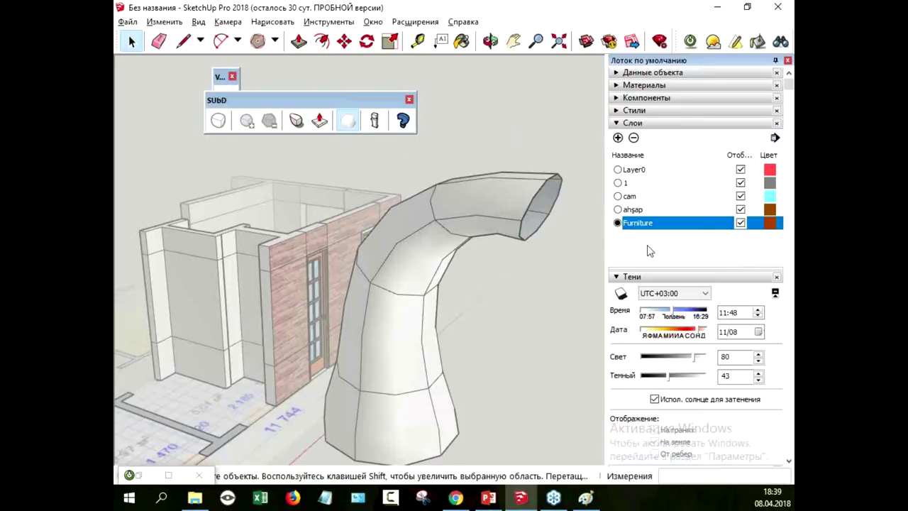
Open and close the materials library, then orbit the model to a new angle
click(616, 86)
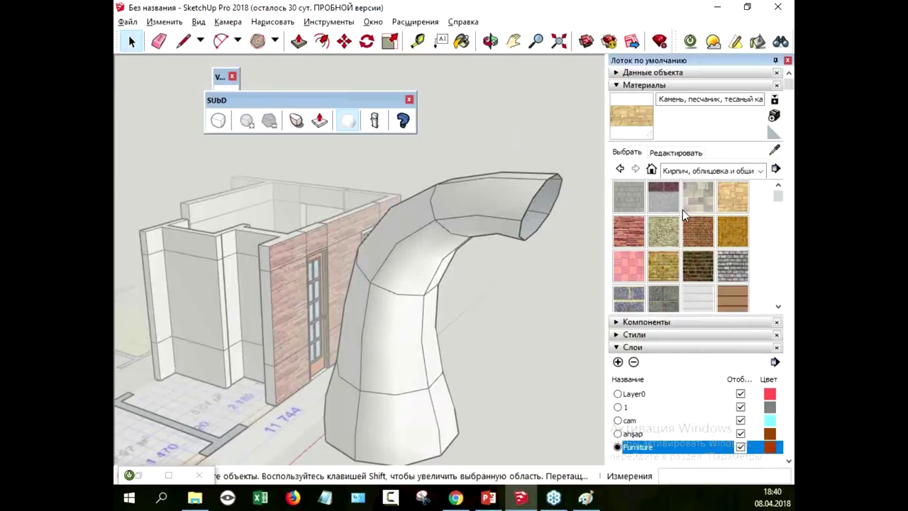
click(616, 85)
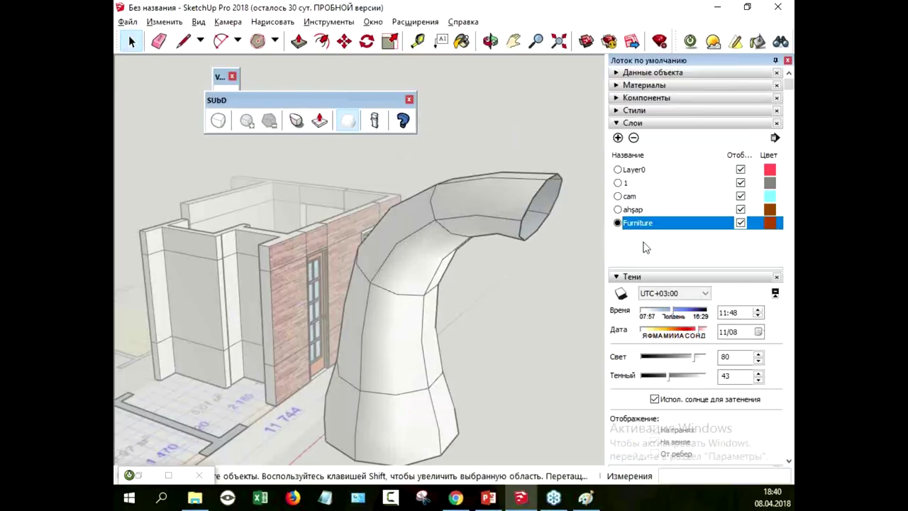
middle_drag(473, 291, 414, 355)
Collapse the Layers tray and turn off the fog effect
click(615, 124)
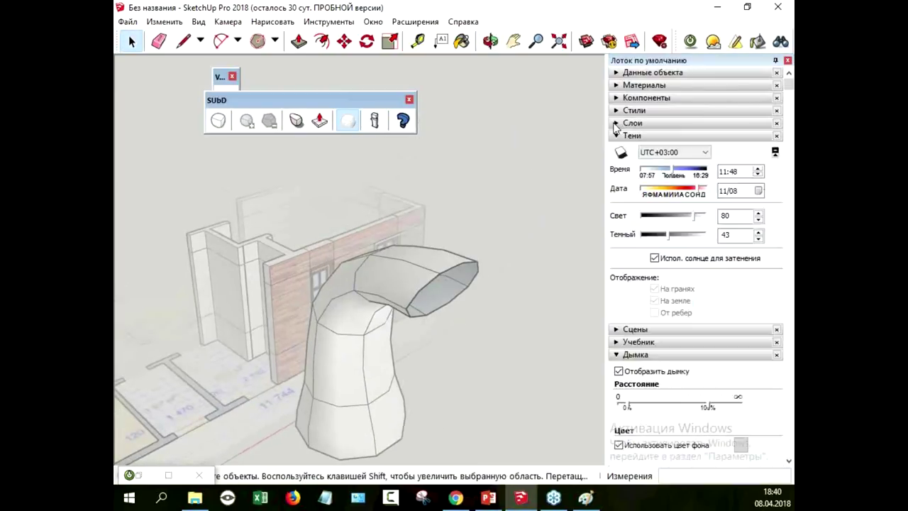
click(619, 371)
mouse_move(461, 323)
middle_down()
mouse_move(454, 349)
mouse_move(390, 305)
middle_up()
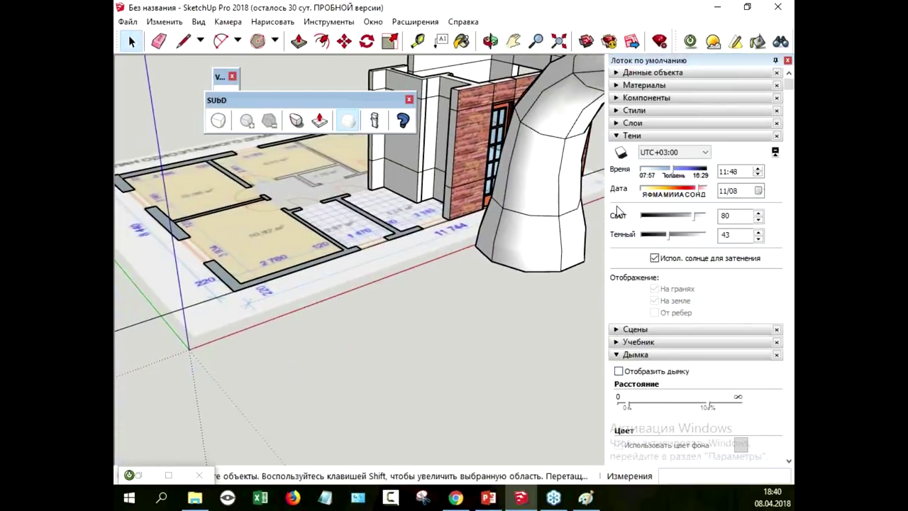
Draw a flat rectangle on the ground in front of the column
click(274, 41)
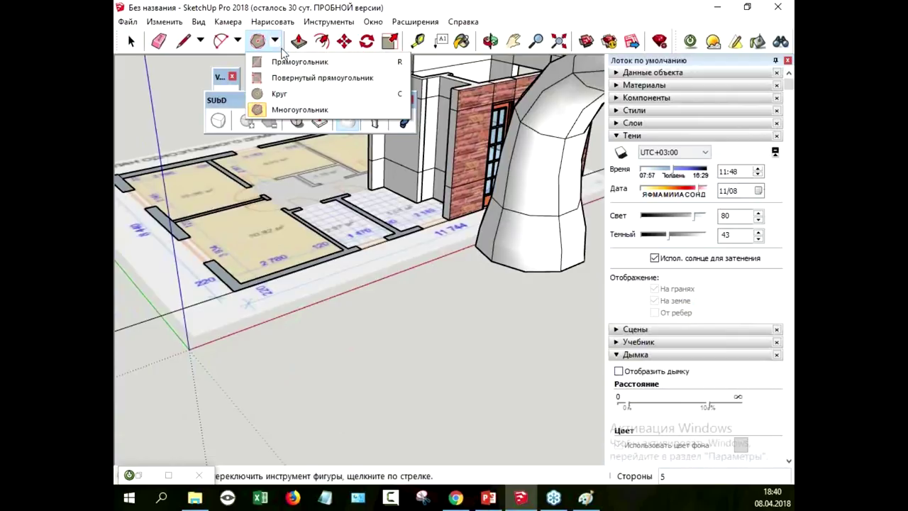
click(305, 61)
mouse_move(457, 275)
middle_down()
mouse_move(402, 298)
mouse_move(450, 223)
mouse_move(397, 291)
middle_up()
click(255, 361)
click(498, 406)
mouse_move(498, 406)
middle_down()
mouse_move(465, 434)
mouse_move(497, 438)
mouse_move(489, 361)
mouse_move(468, 395)
mouse_move(533, 296)
mouse_move(534, 257)
middle_up()
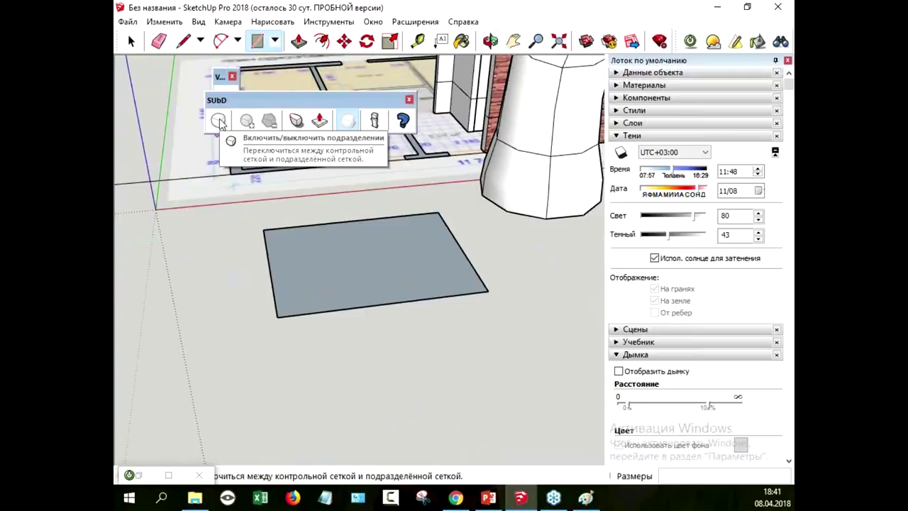
mouse_move(385, 334)
middle_down()
mouse_move(390, 357)
mouse_move(326, 366)
mouse_move(575, 318)
middle_up()
key(r)
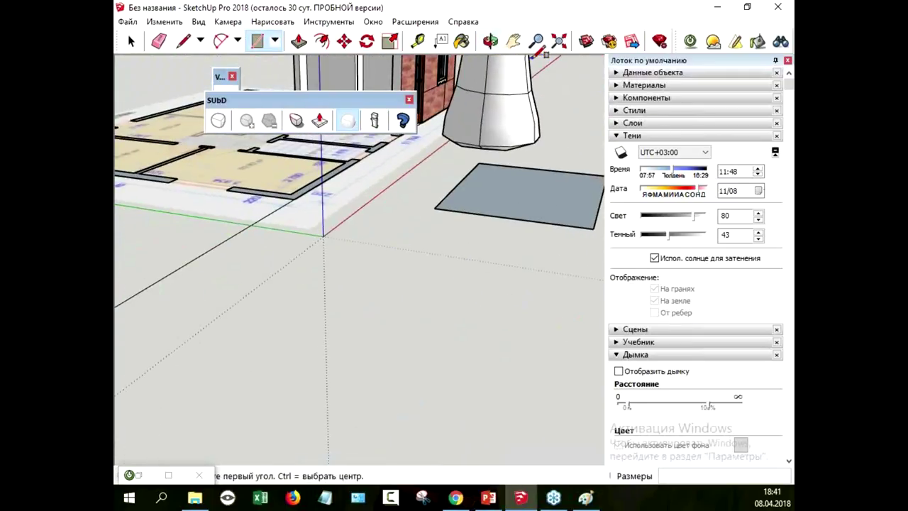
right_click(522, 47)
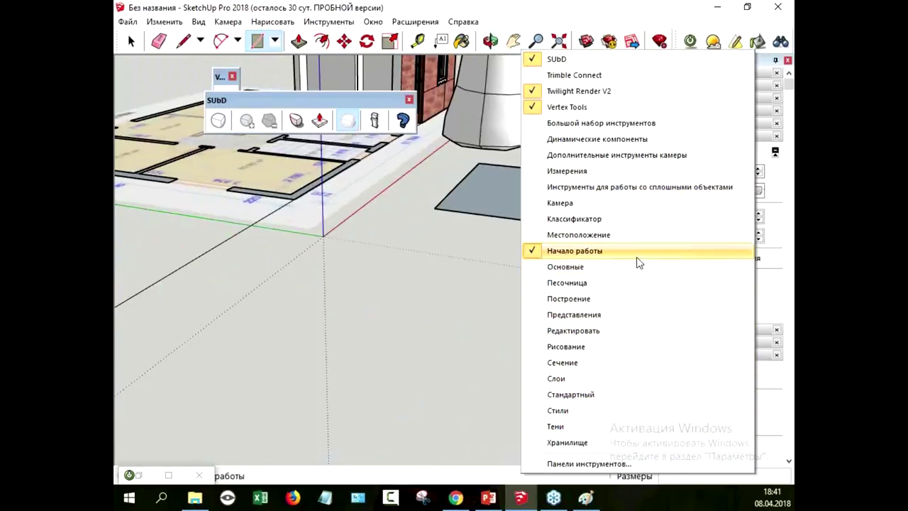
Show the Camera toolbar, move it beside the menus, then hide it again
click(588, 203)
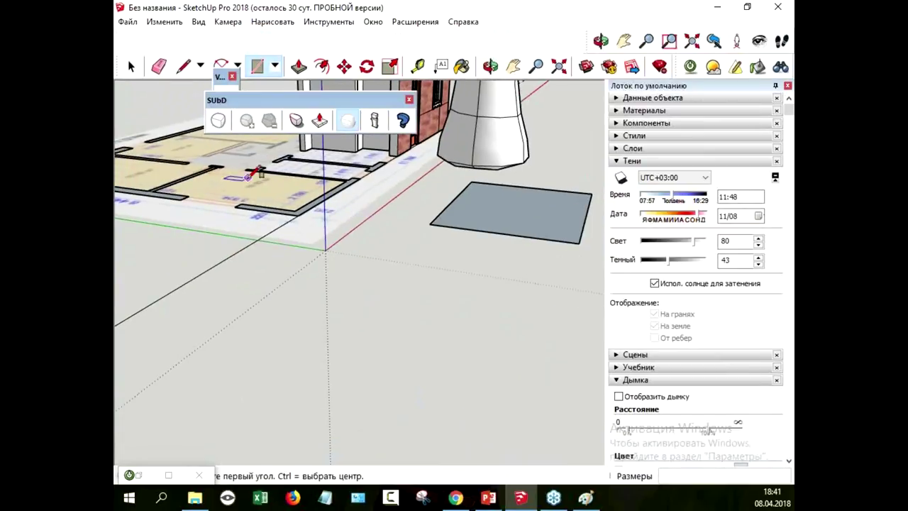
drag(594, 41, 119, 43)
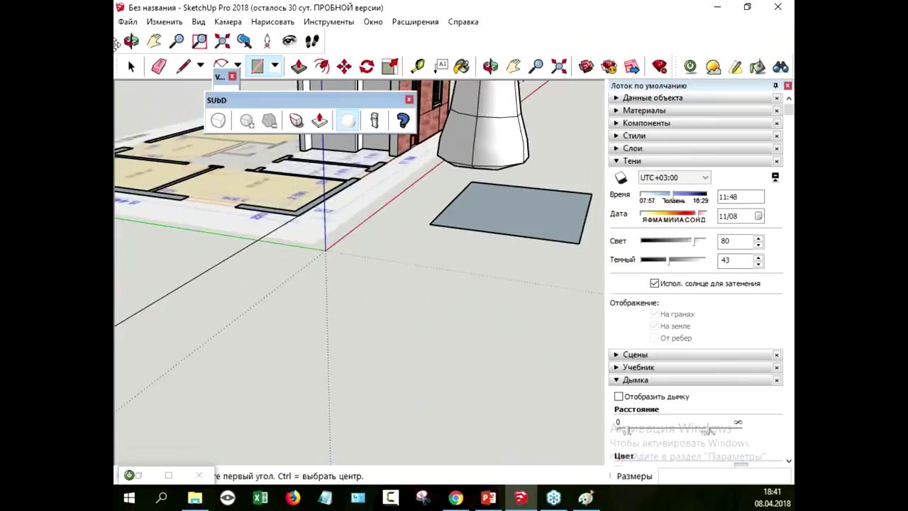
right_click(118, 45)
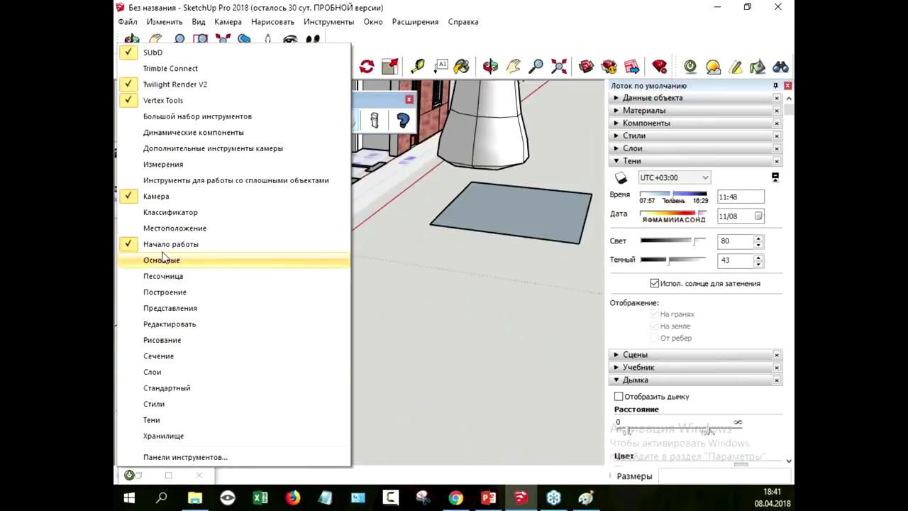
click(156, 196)
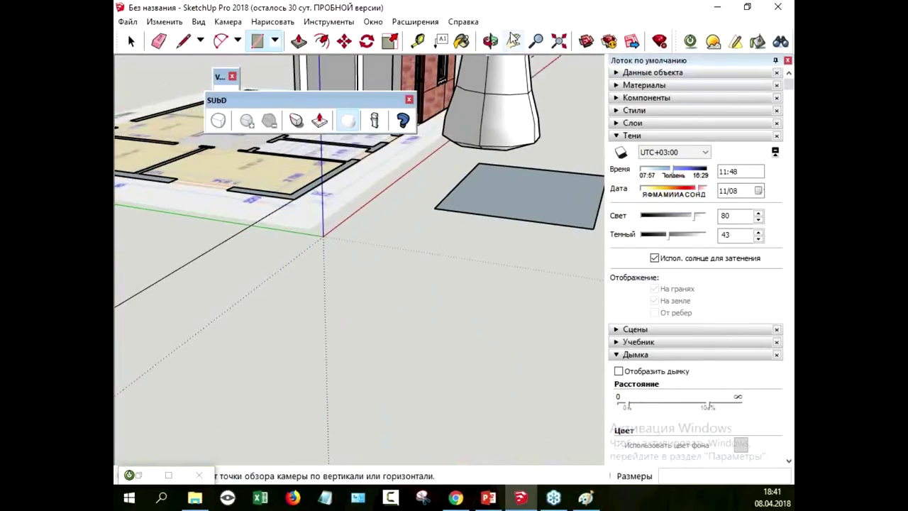
Enable the Views toolbar, move it left, and show the model in Front view
right_click(502, 32)
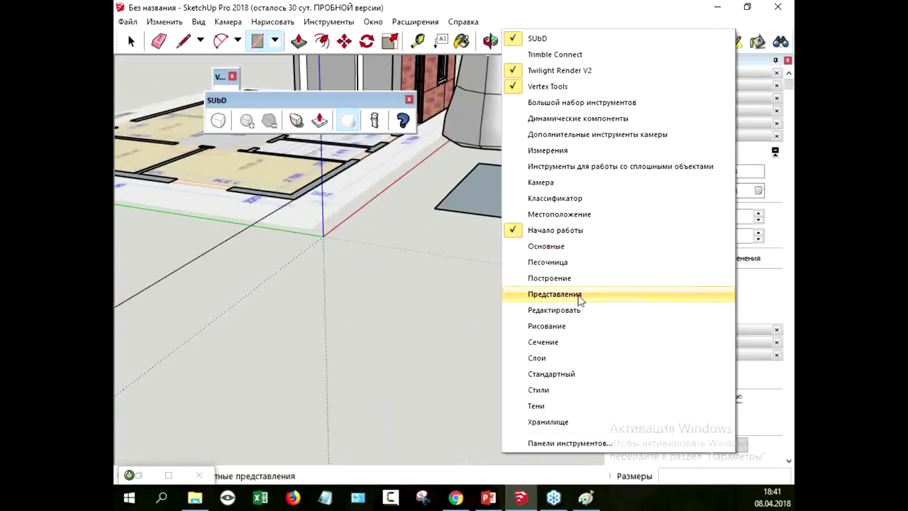
click(583, 293)
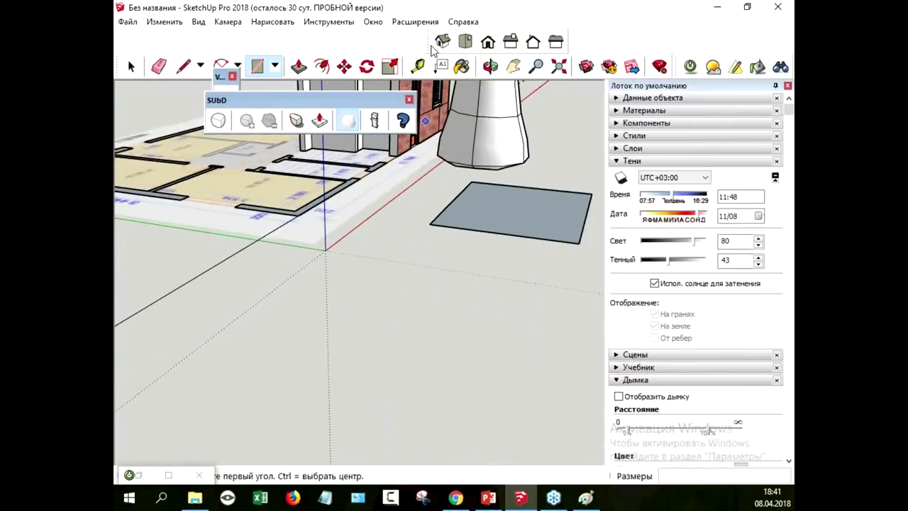
drag(431, 46, 224, 45)
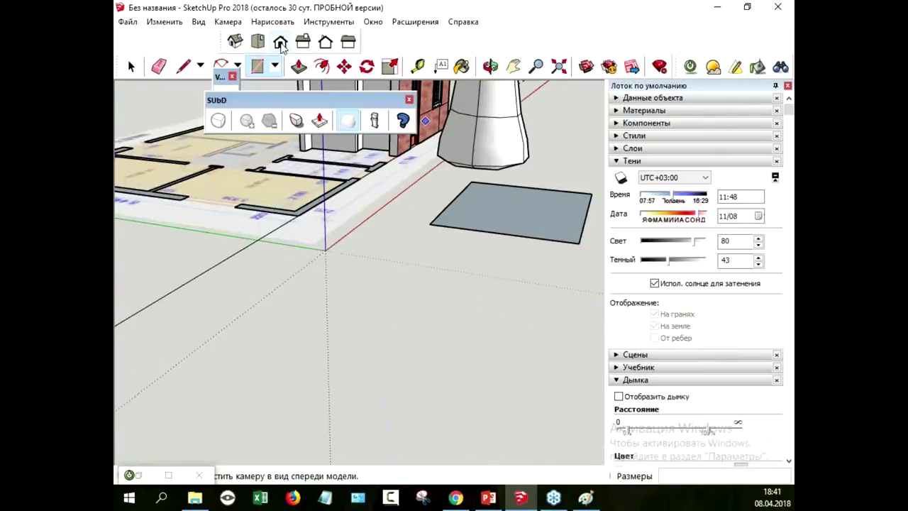
click(281, 44)
scroll(381, 308, down, 2)
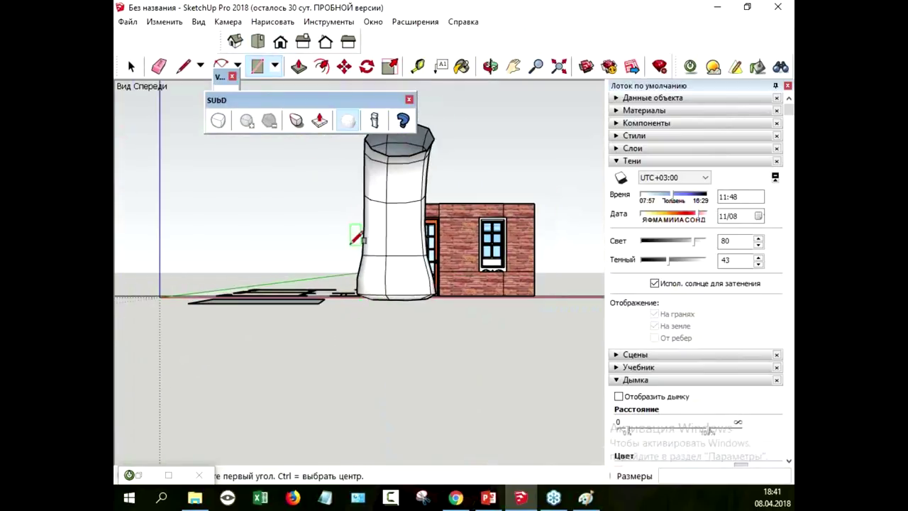
scroll(355, 238, up, 1)
click(198, 22)
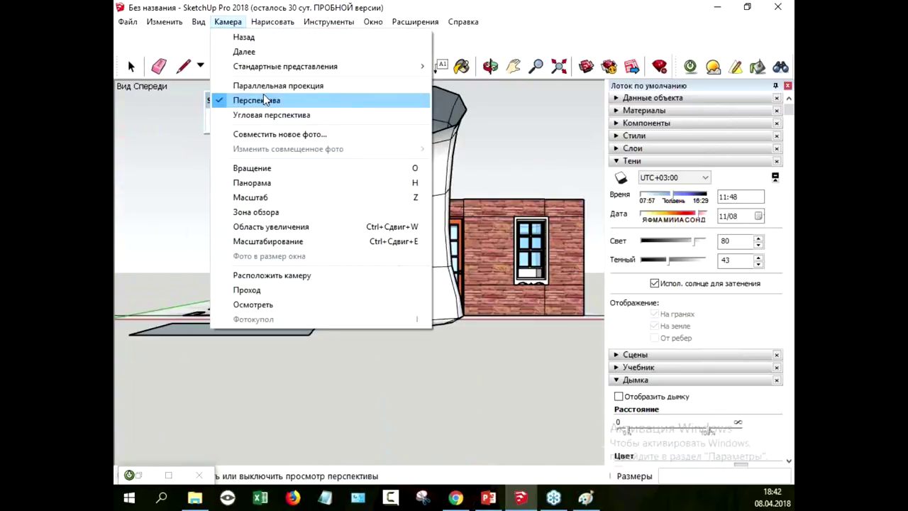
Switch to parallel projection and start an arc, cancelling the misplaced first attempt
click(266, 85)
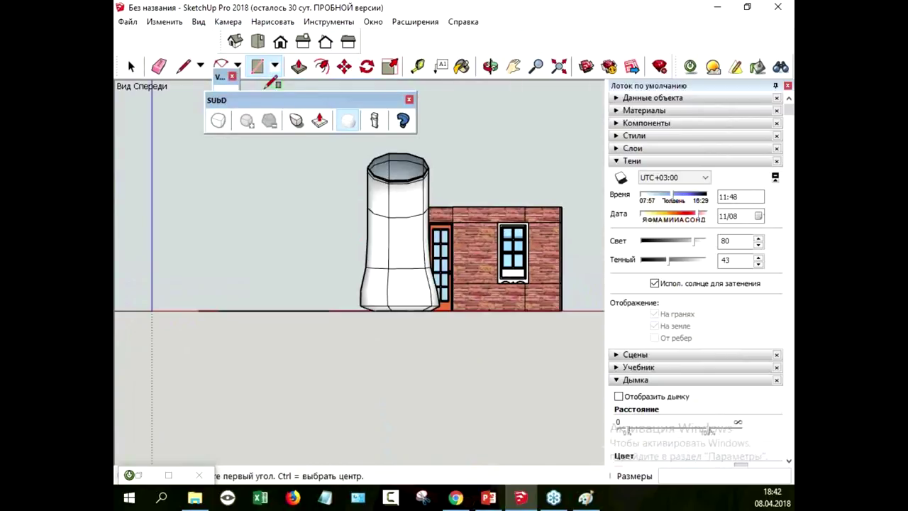
click(220, 66)
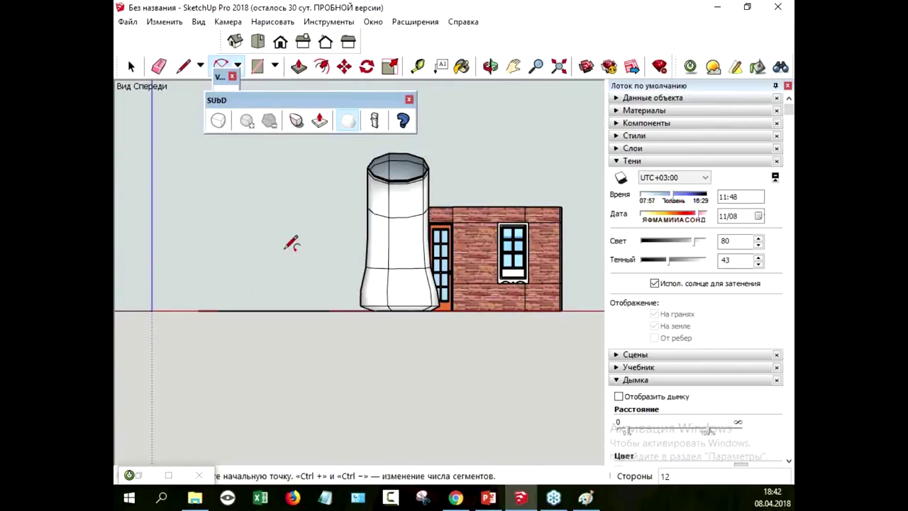
click(311, 193)
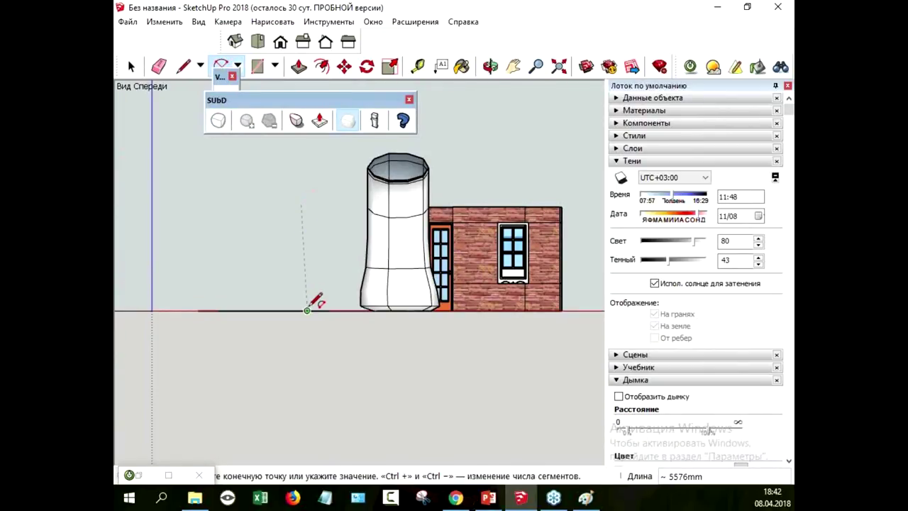
click(307, 207)
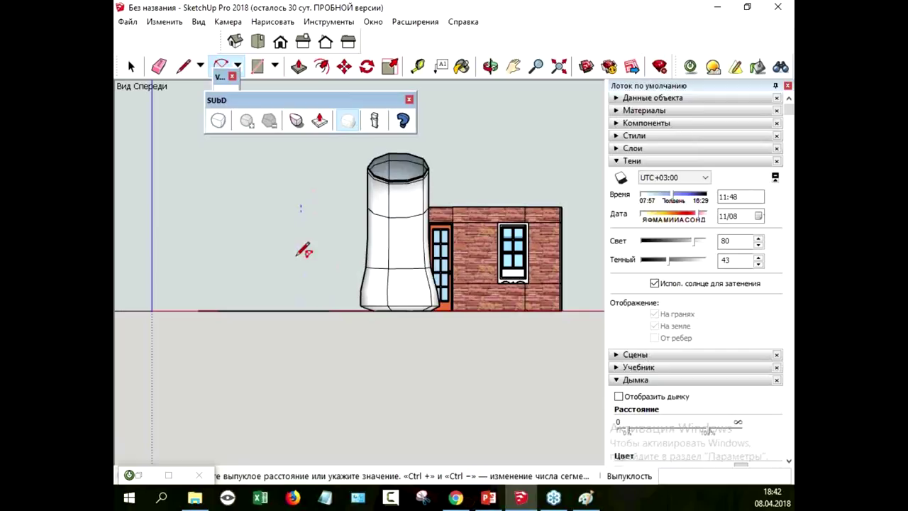
key(Escape)
Draw a tall arc left of the tower down to the ground line, then undo it
click(314, 207)
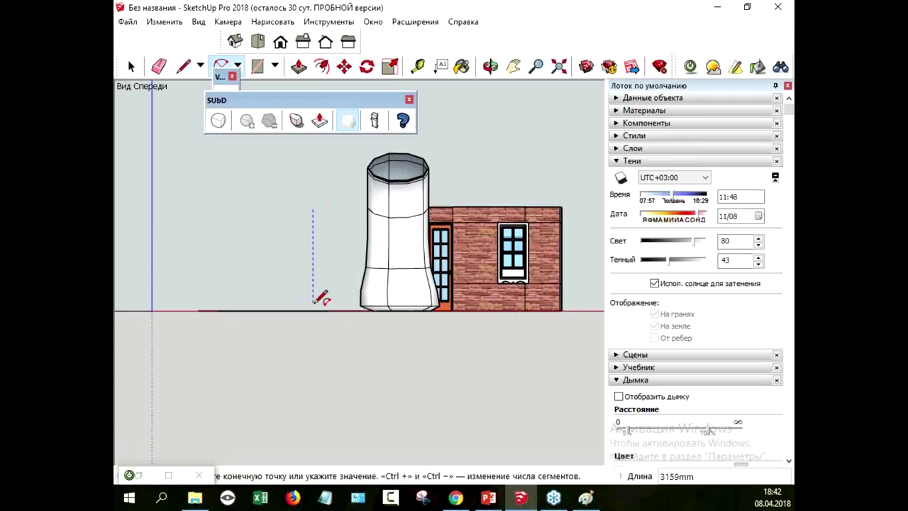
click(312, 310)
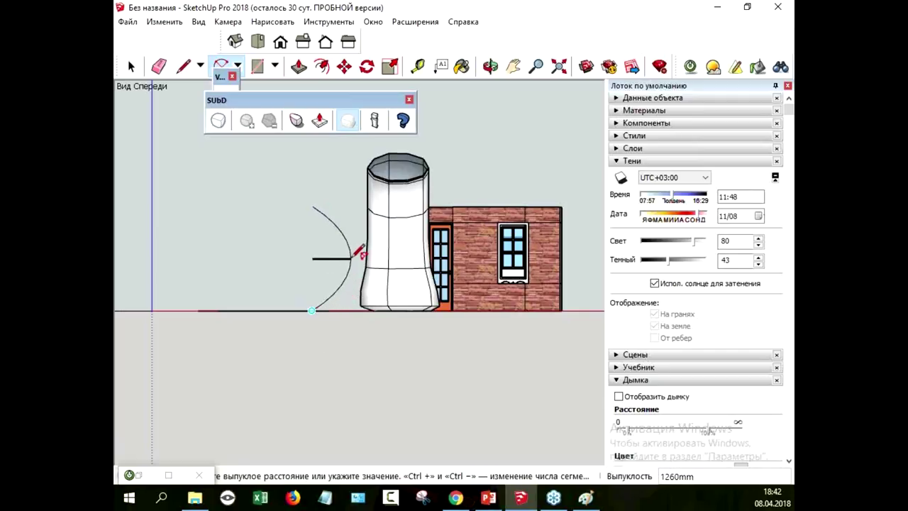
click(352, 258)
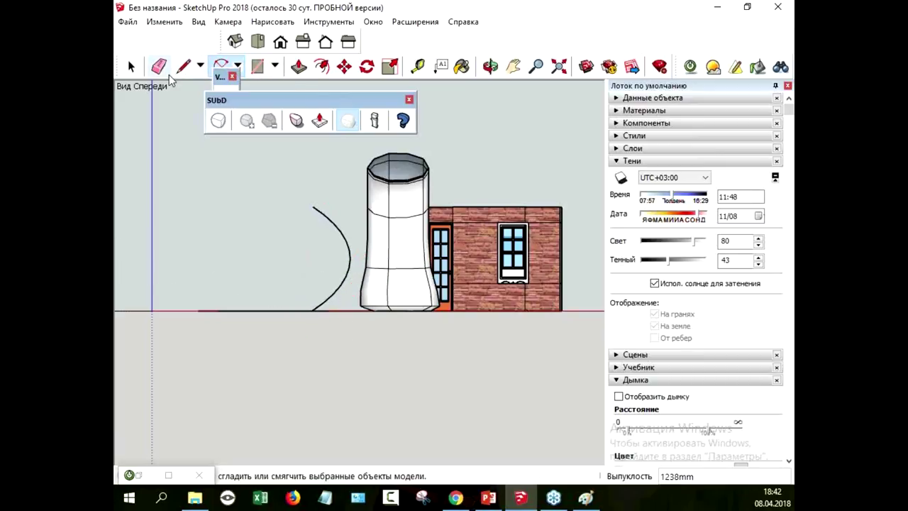
key(ctrl+z)
click(257, 66)
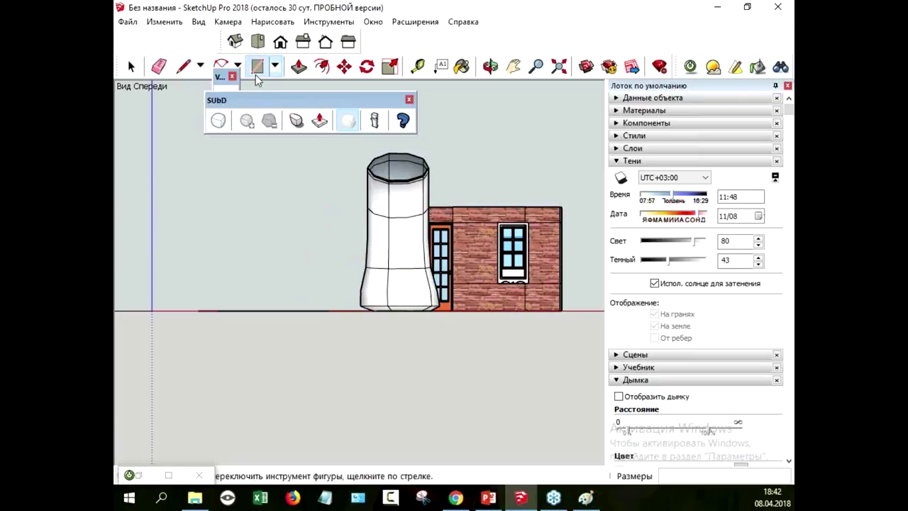
Draw a tall rectangle left of the tower and round its top-right corner with an arc
click(269, 192)
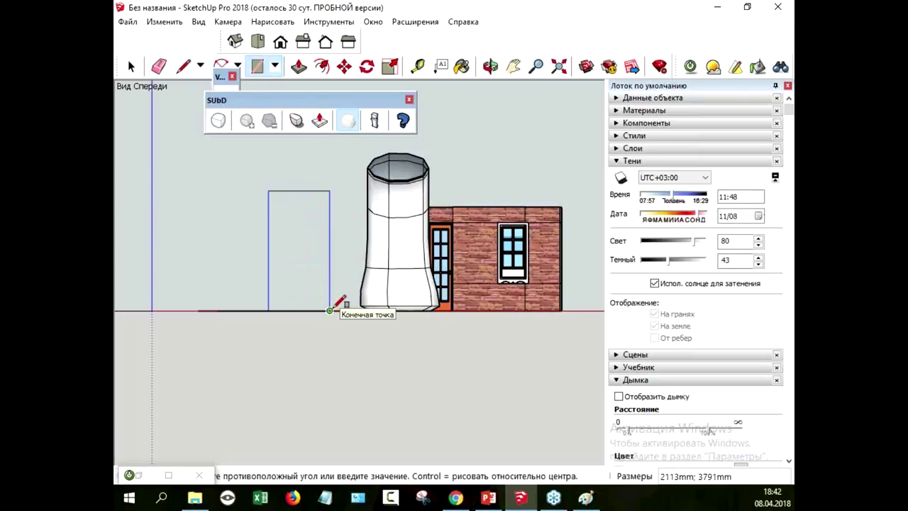
click(330, 310)
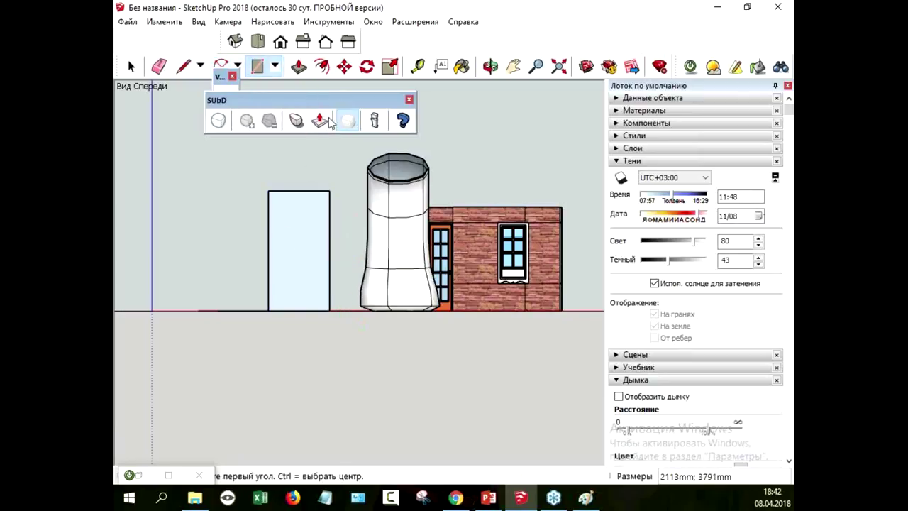
click(224, 66)
click(298, 191)
click(330, 221)
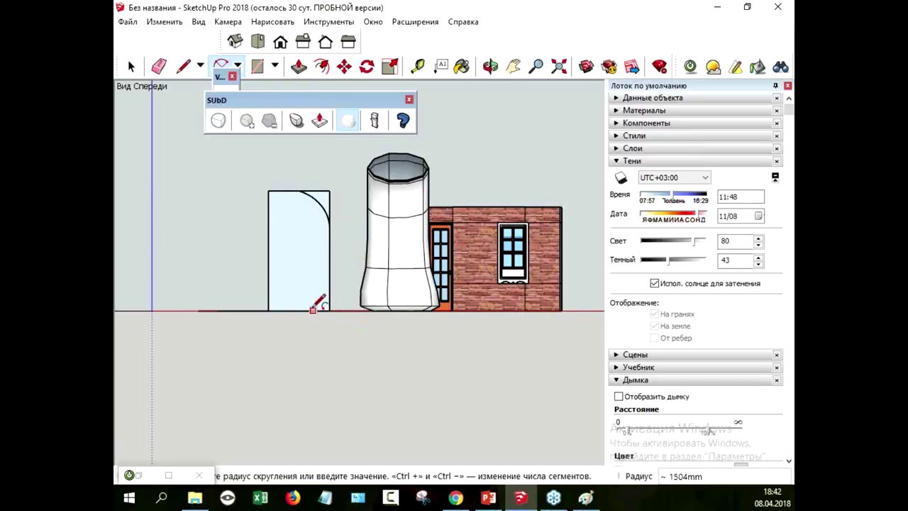
click(318, 302)
key(Escape)
Round off the rectangle's bottom-right corner with a second arc
click(329, 287)
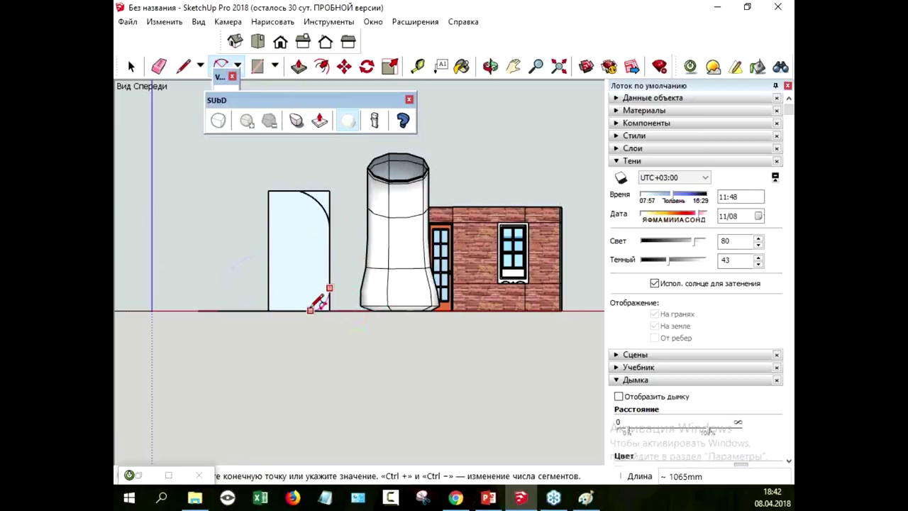
click(310, 310)
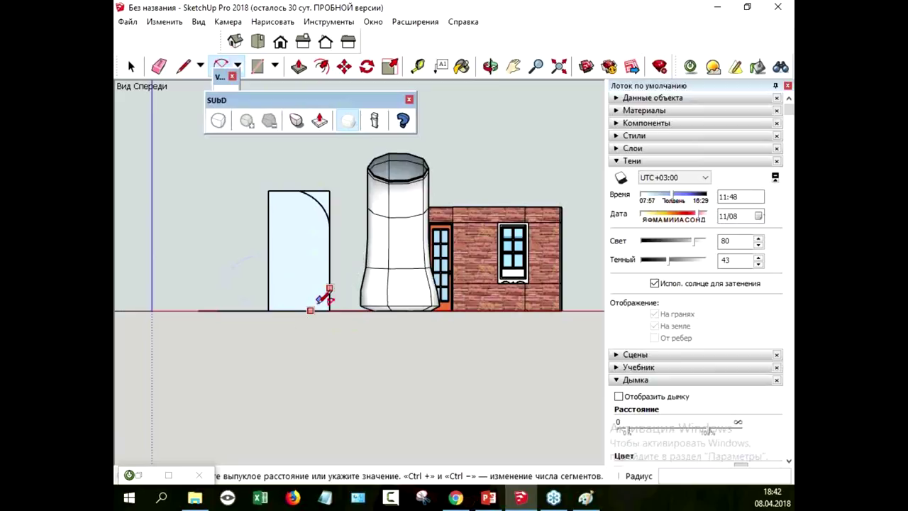
key(Escape)
scroll(323, 284, up, 1)
scroll(321, 284, up, 2)
scroll(324, 277, up, 1)
click(341, 273)
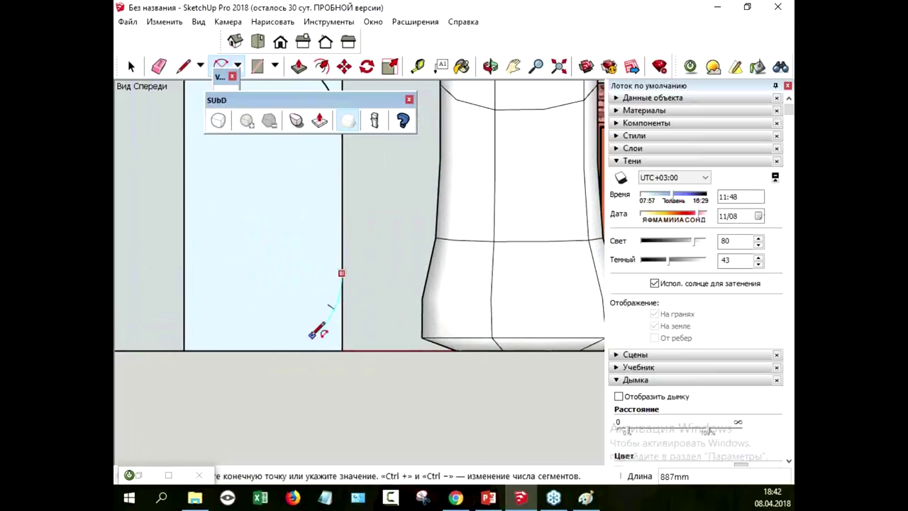
click(278, 350)
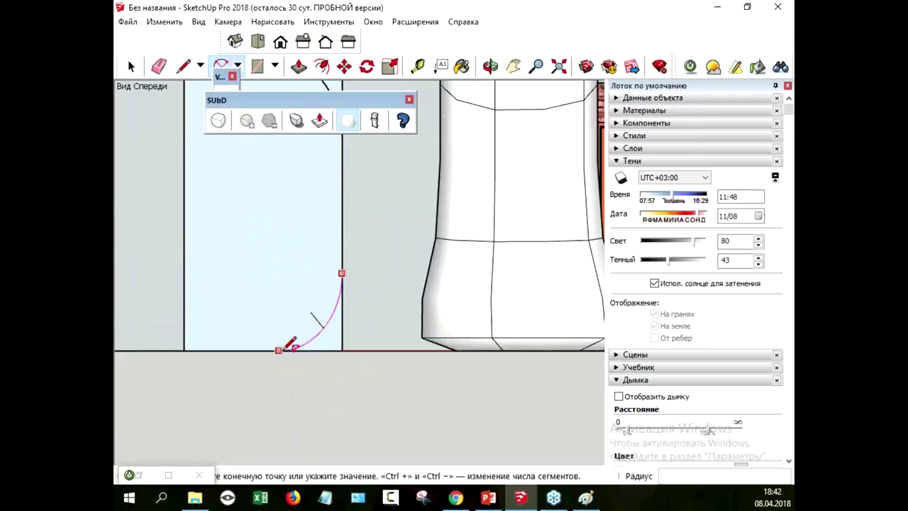
click(327, 330)
Erase the leftover top-right and bottom-right corner edges
scroll(364, 283, down, 2)
scroll(362, 273, down, 2)
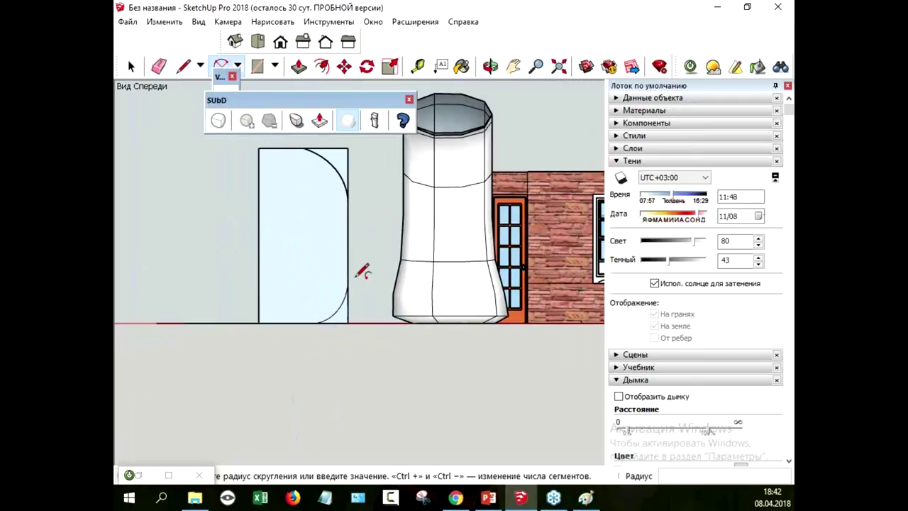
click(159, 66)
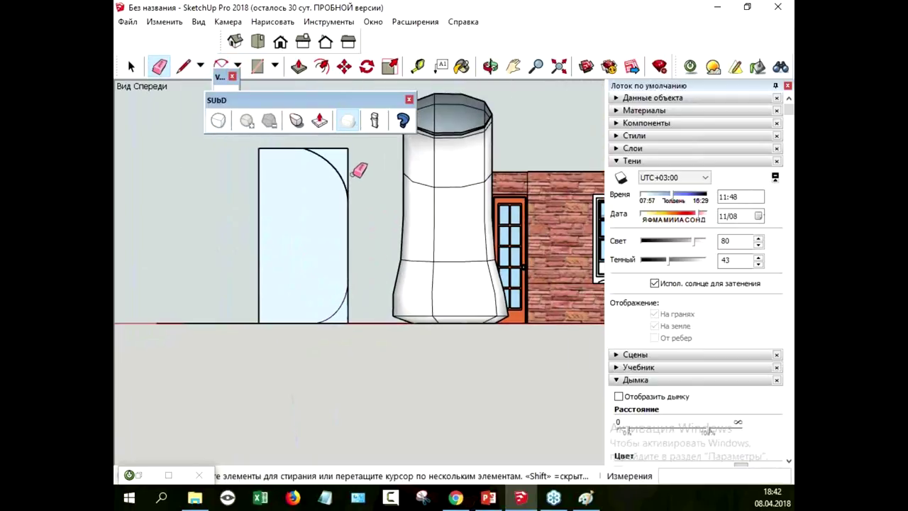
drag(349, 161, 340, 150)
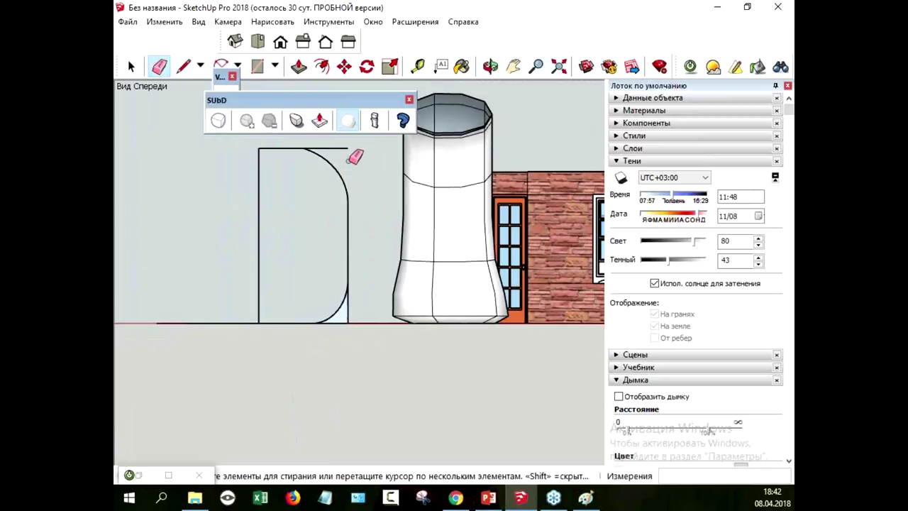
click(348, 313)
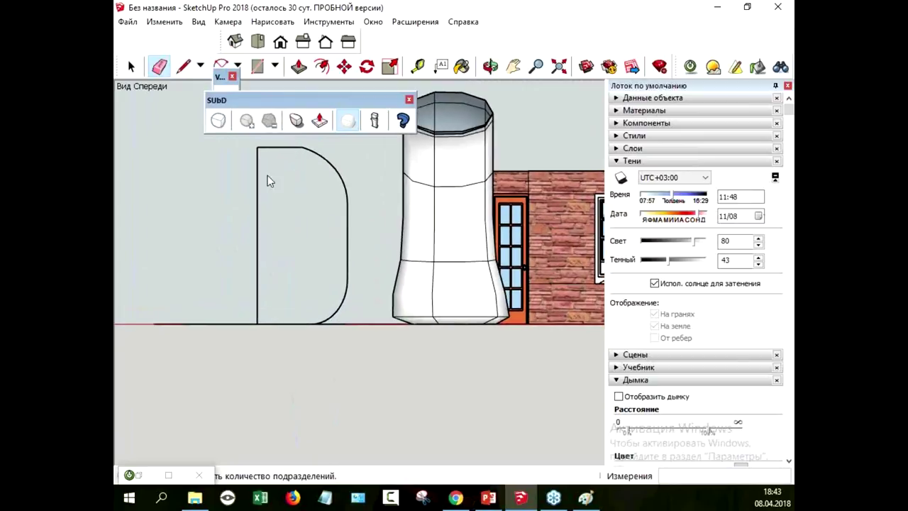
Show the D-shaped profile in Iso view, zoomed in, and look through the Tools menu
click(235, 42)
mouse_move(362, 234)
middle_down()
mouse_move(312, 231)
mouse_move(383, 473)
mouse_move(307, 403)
mouse_move(395, 200)
mouse_move(368, 231)
mouse_move(383, 241)
mouse_move(397, 220)
mouse_move(412, 315)
middle_up()
scroll(378, 230, up, 2)
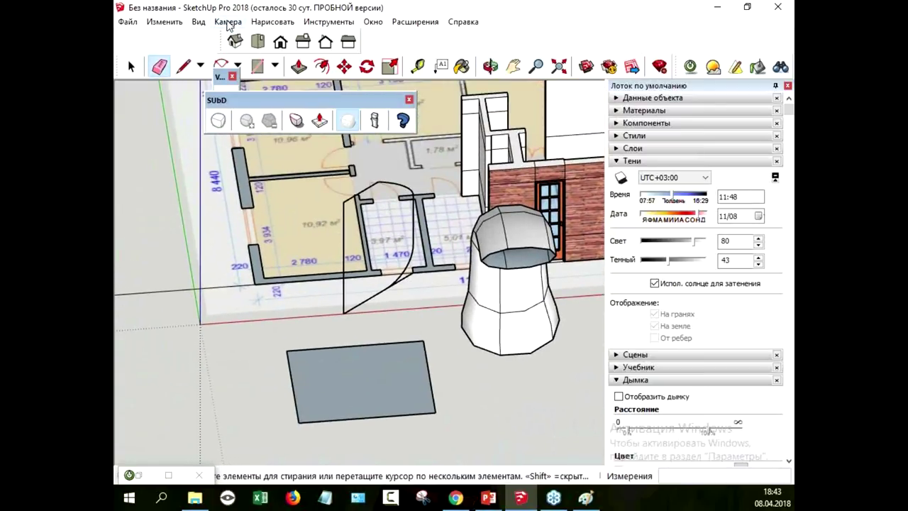
click(270, 22)
mouse_move(329, 22)
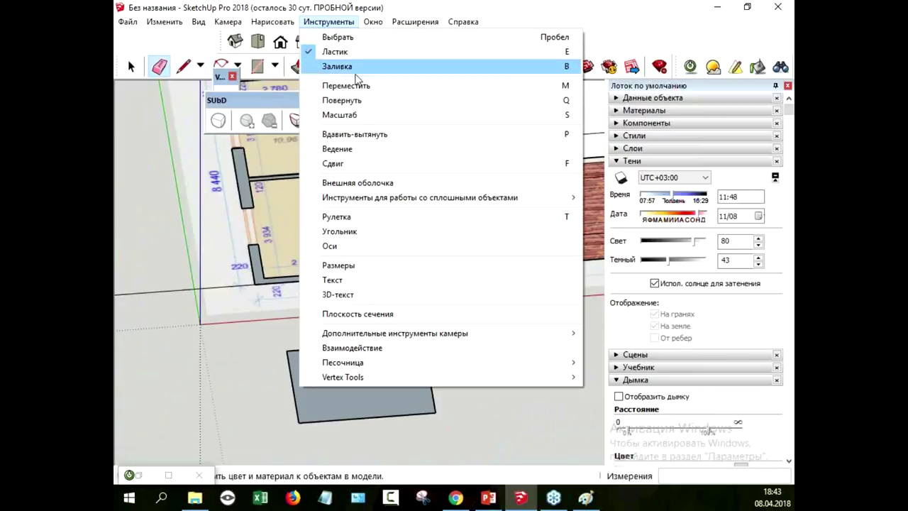
click(363, 153)
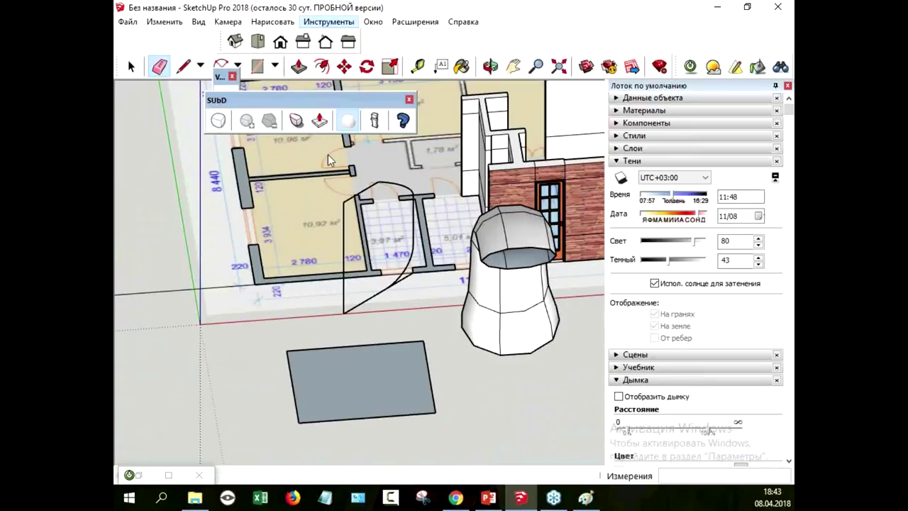
click(341, 71)
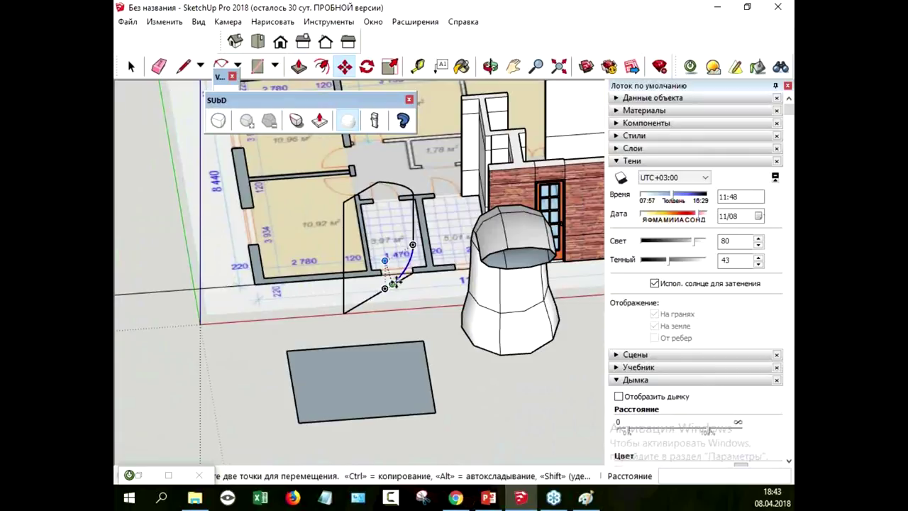
Try Eraser, then pick up the small arc with Move and cancel the move
click(158, 66)
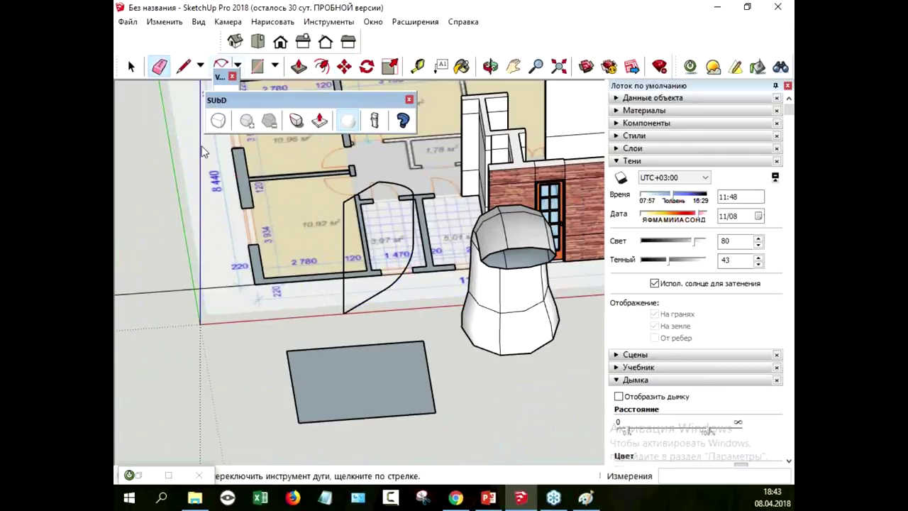
click(344, 67)
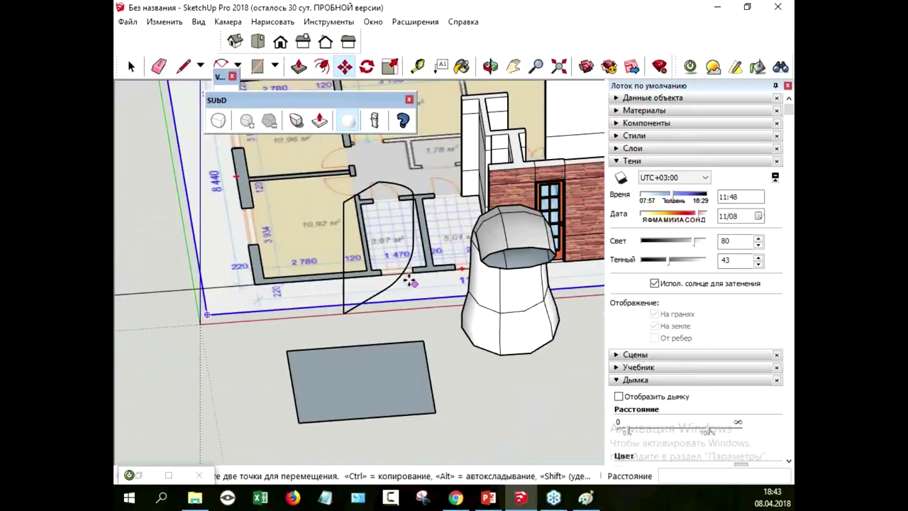
click(409, 261)
key(Escape)
Select the floor-plan group and the profile's bottom edge, vertical edge and top arc, then pick them up with Move
click(134, 70)
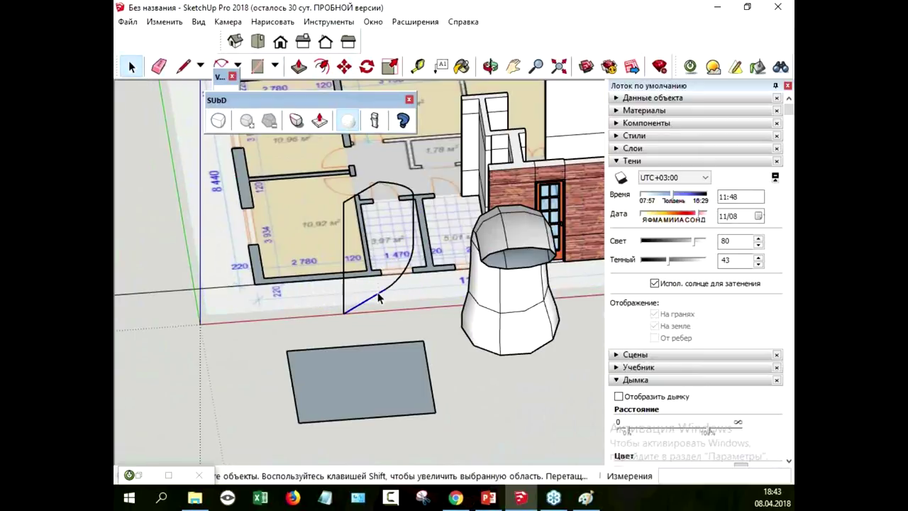
click(392, 288)
click(325, 310)
shift+click(343, 237)
shift+click(356, 195)
click(343, 66)
click(346, 314)
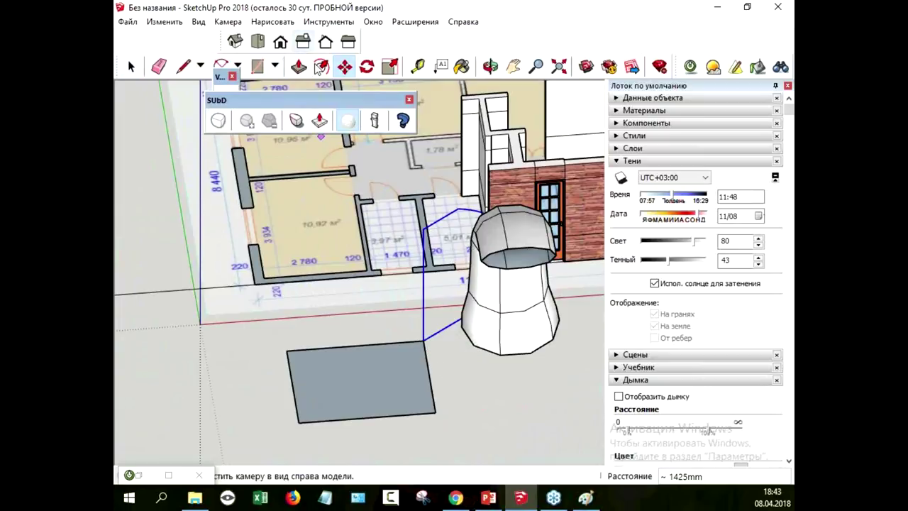
click(328, 22)
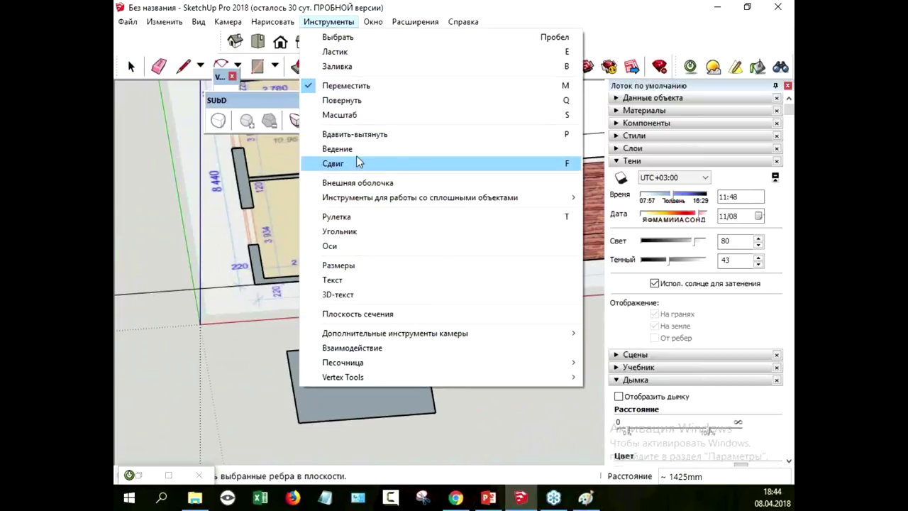
click(355, 134)
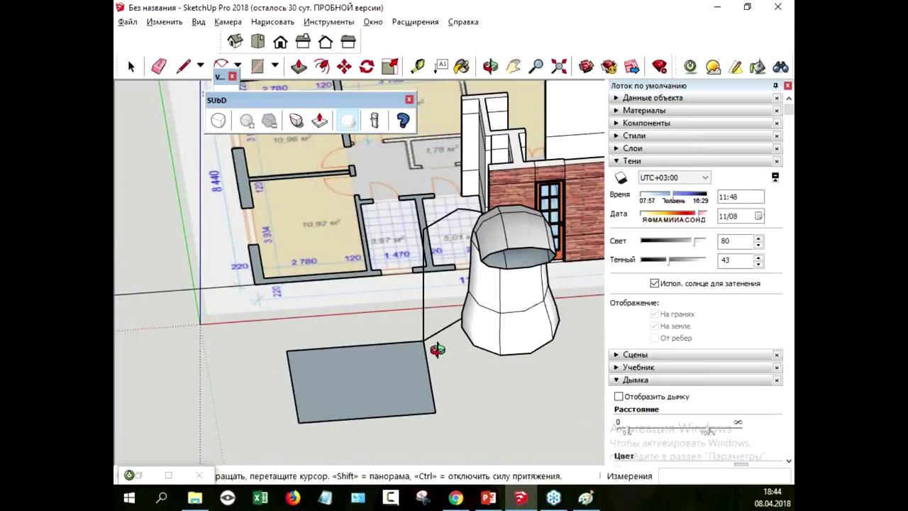
Delete the grey rectangle together with its edges
middle_drag(431, 341, 418, 220)
click(131, 66)
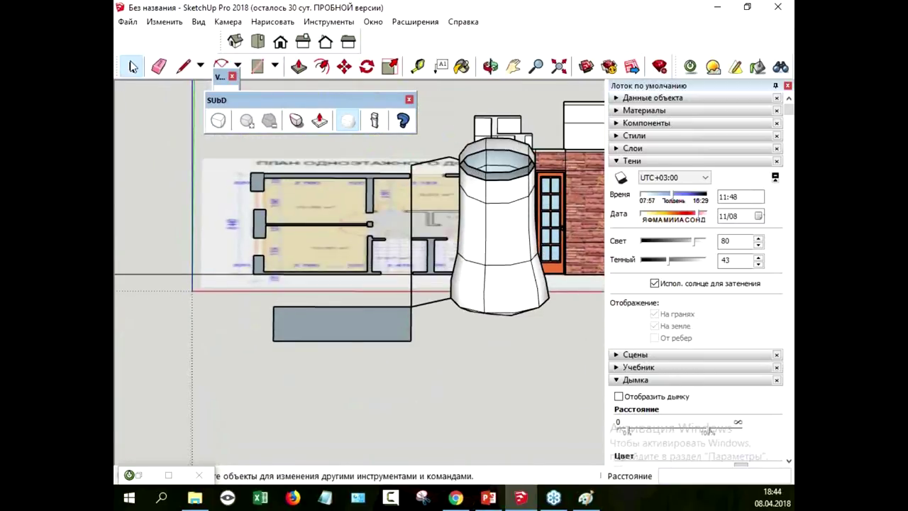
triple_click(431, 164)
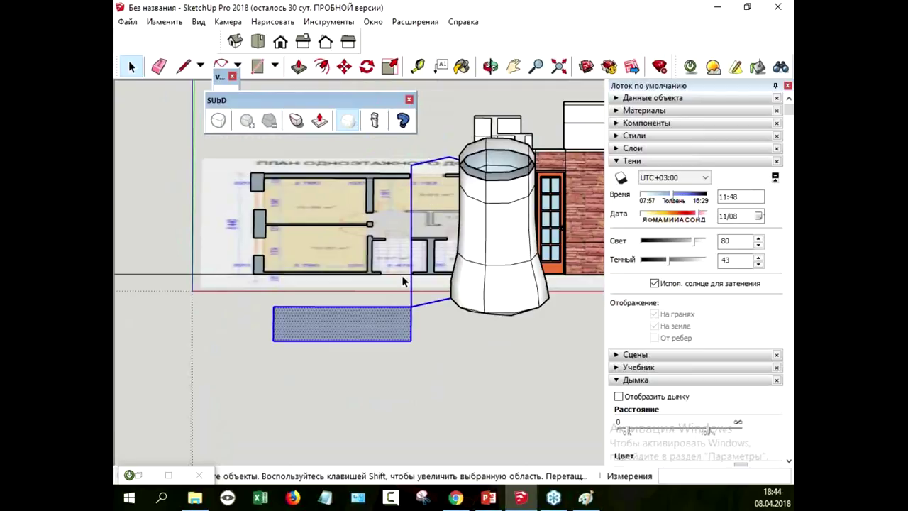
key(Delete)
Start a new model from the File menu, discarding the old one without saving
click(128, 21)
click(127, 21)
click(128, 21)
click(150, 35)
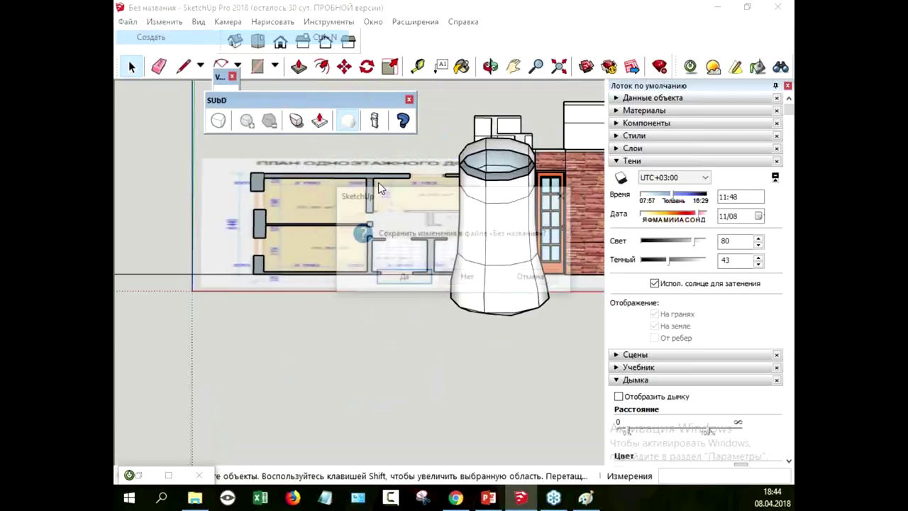
click(466, 276)
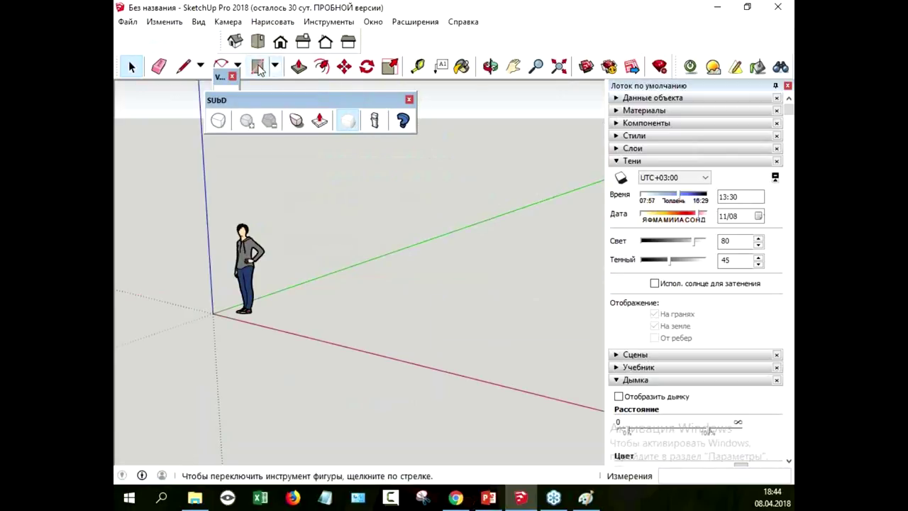
Draw a flat rectangle on the ground beside the default figure
click(258, 66)
click(366, 283)
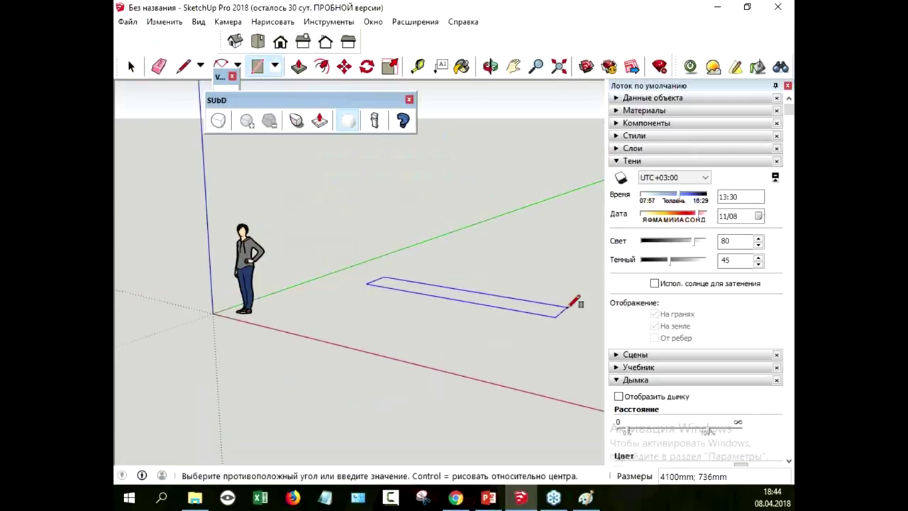
click(581, 260)
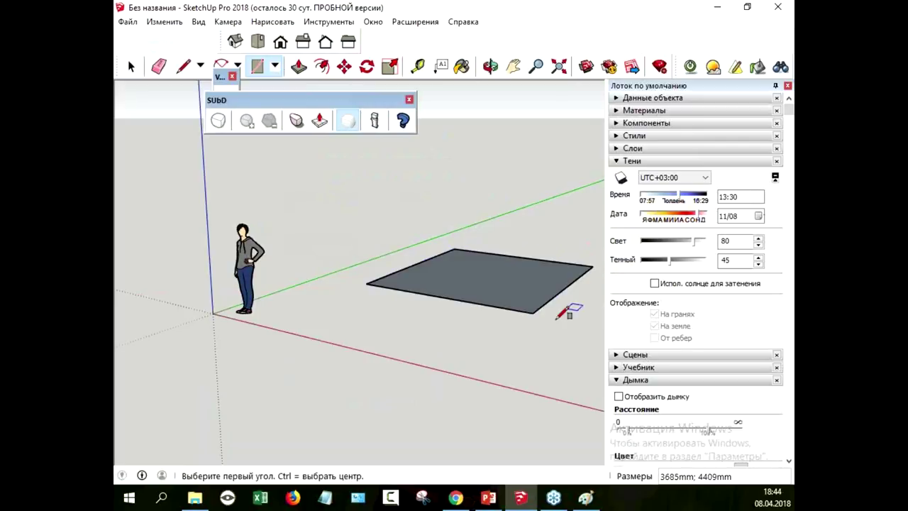
mouse_move(497, 298)
middle_down()
mouse_move(456, 308)
mouse_move(522, 370)
middle_up()
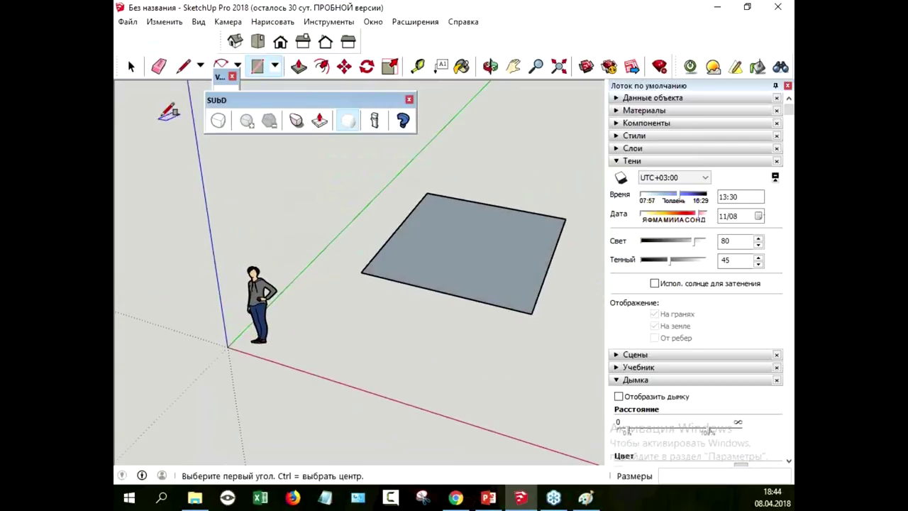
Move the rectangle 2190mm along the green axis, then orbit down to a near-ground view
click(344, 66)
click(507, 260)
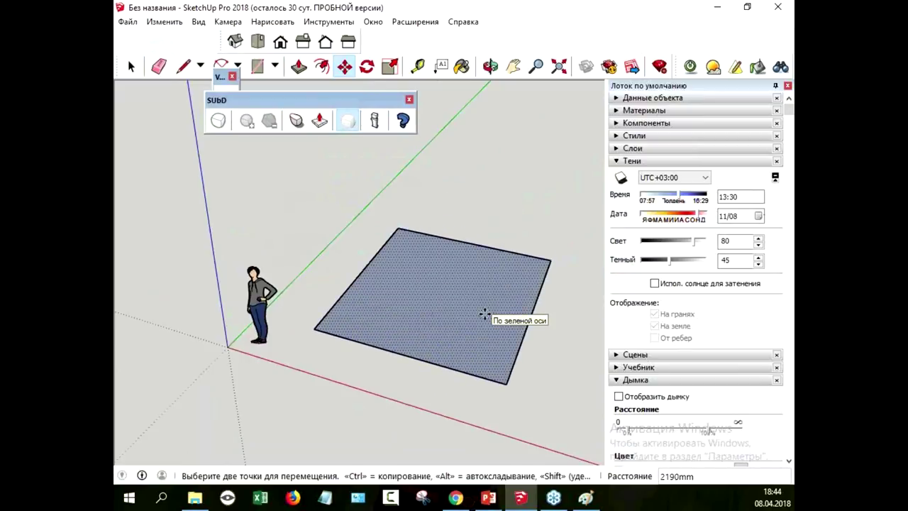
click(484, 314)
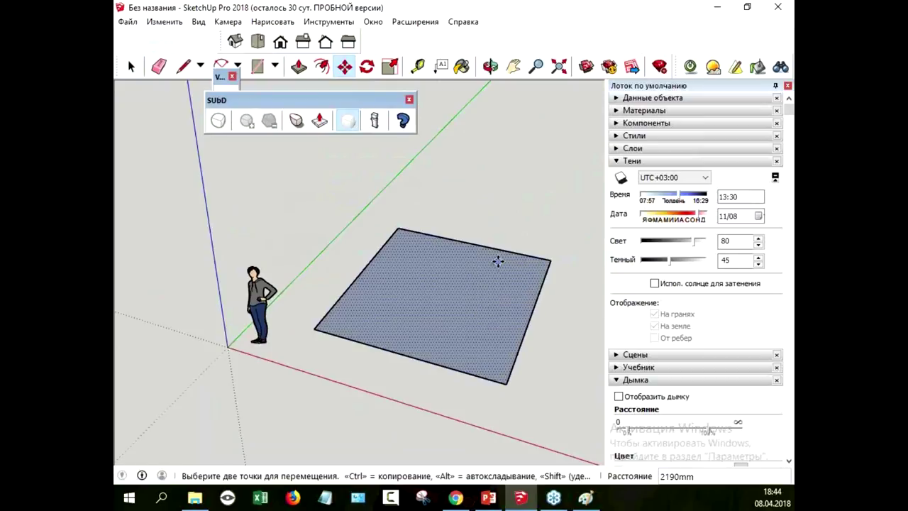
key(ctrl+t)
key(space)
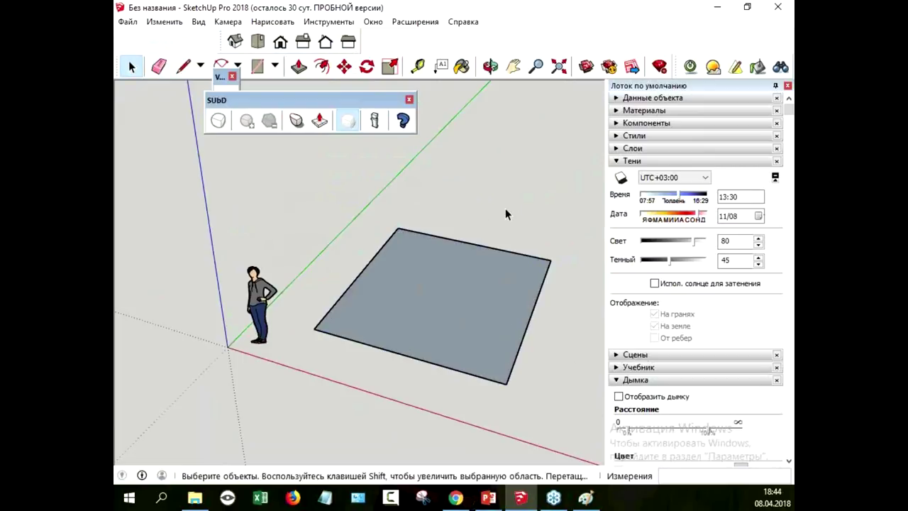
middle_drag(506, 211, 435, 237)
mouse_move(510, 122)
middle_down()
mouse_move(485, 213)
mouse_move(476, 215)
middle_up()
Draw a vertical arc rising from the rectangle's far corner and bulging outward
key(a)
click(463, 353)
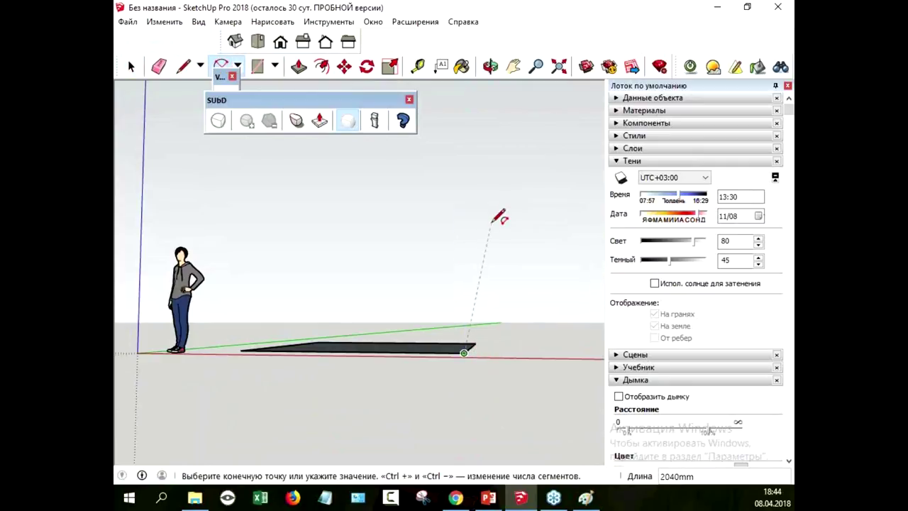
click(470, 206)
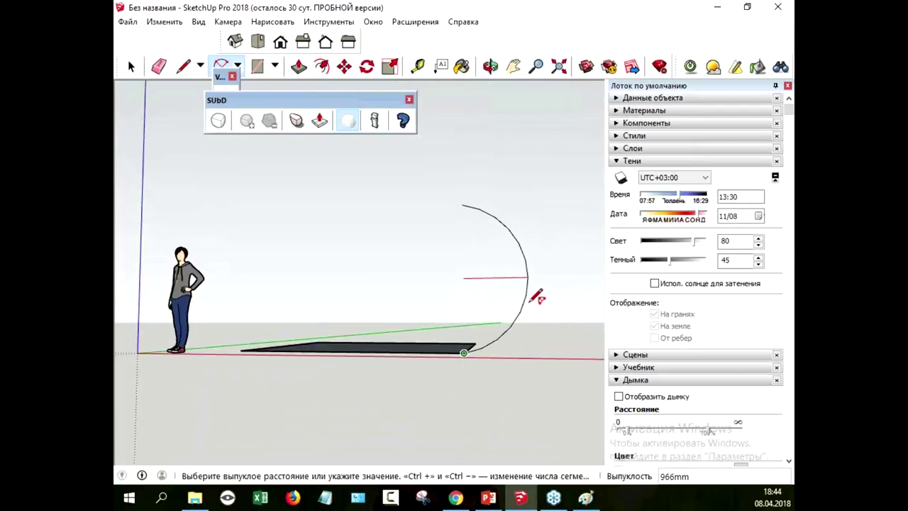
click(530, 301)
middle_drag(554, 283, 181, 102)
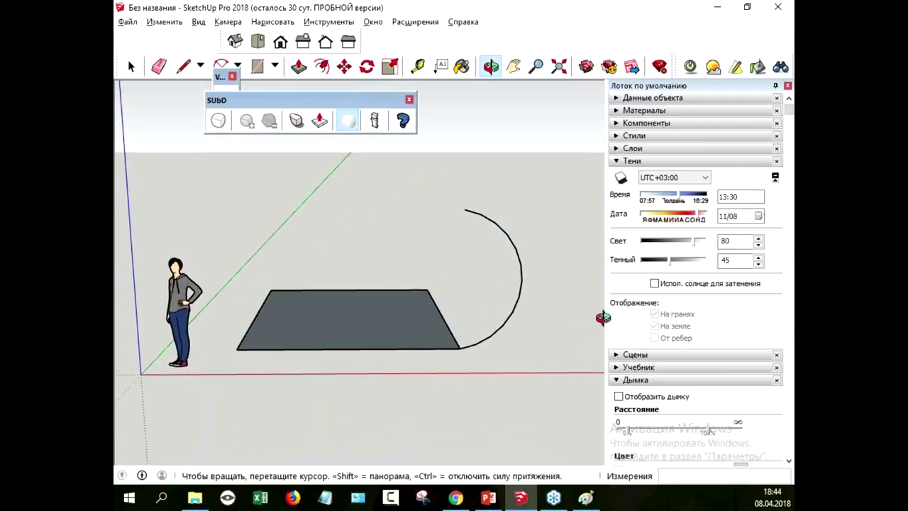
Close the arc with a vertical line into an upright half-disc face
click(183, 66)
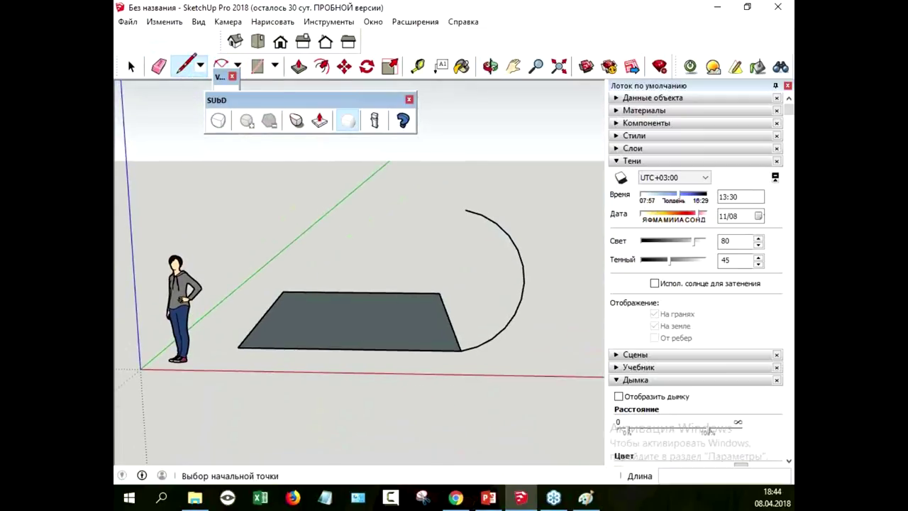
click(465, 209)
click(460, 350)
mouse_move(508, 353)
middle_down()
mouse_move(521, 367)
mouse_move(532, 361)
middle_up()
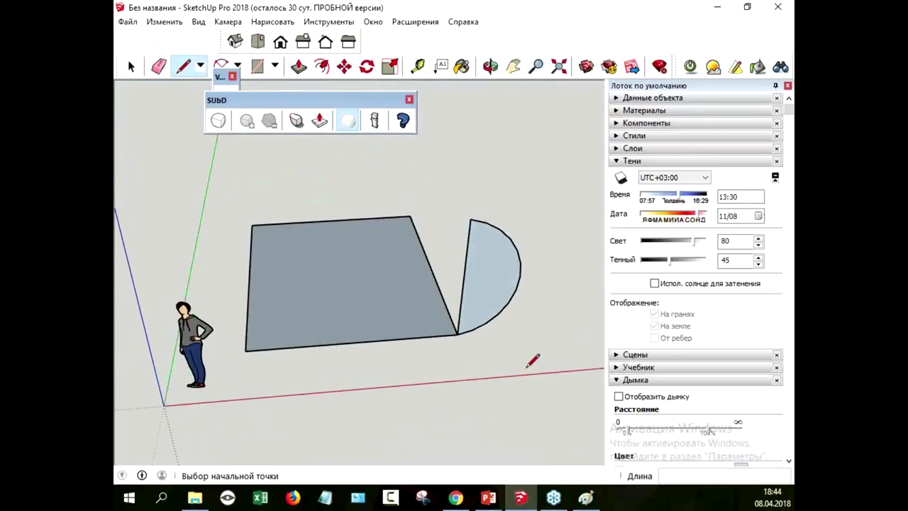
click(314, 22)
Sweep the half-disc around the rectangle's edges with Follow Me, inspect the shell, then switch to Paint
click(323, 148)
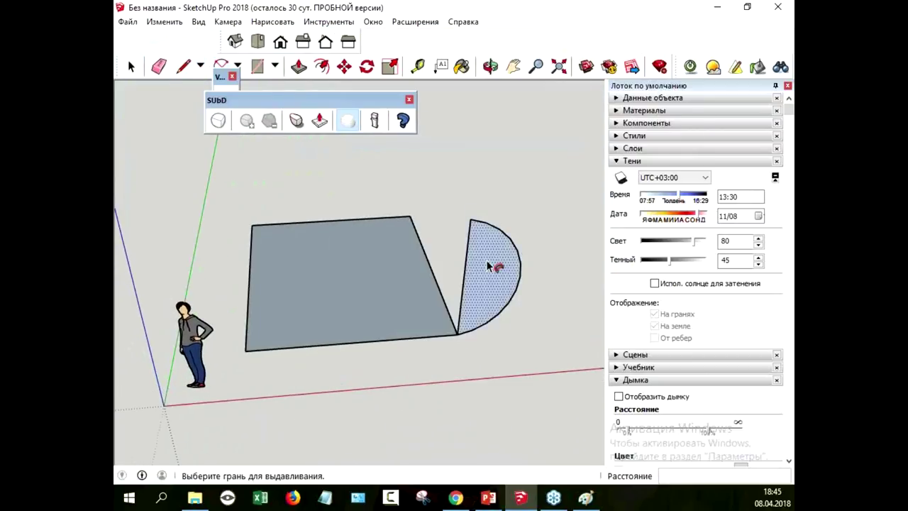
drag(494, 274, 250, 225)
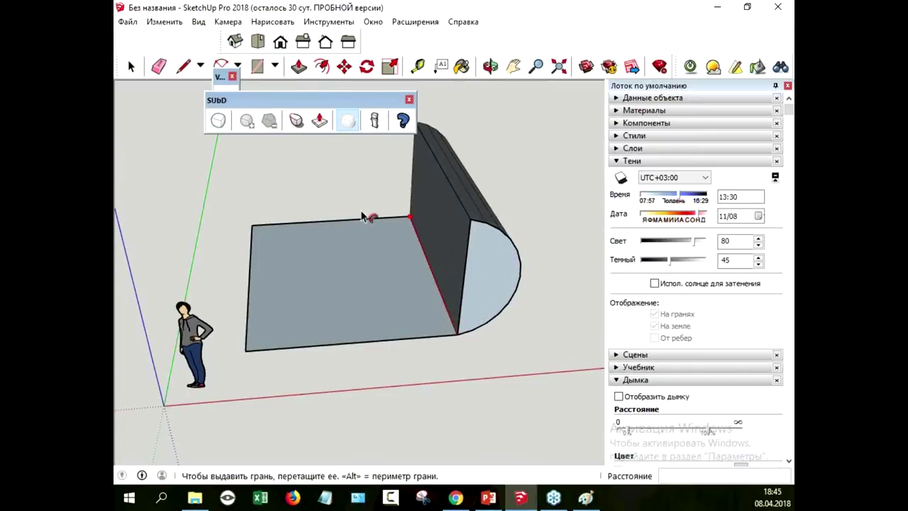
mouse_move(244, 305)
mouse_down()
mouse_move(477, 344)
mouse_move(496, 367)
mouse_up()
middle_drag(496, 366, 191, 298)
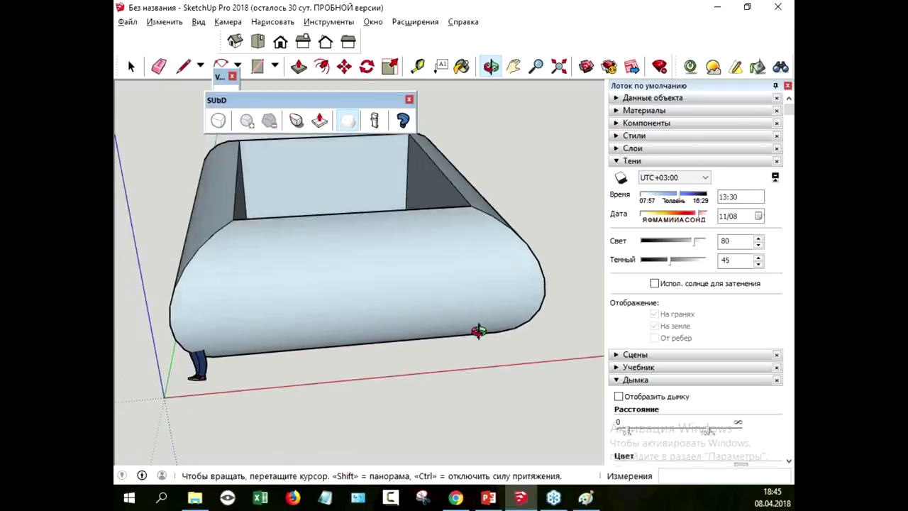
mouse_move(190, 298)
mouse_down()
mouse_move(260, 296)
mouse_move(520, 397)
mouse_move(544, 397)
mouse_move(488, 248)
mouse_move(324, 235)
mouse_move(341, 344)
mouse_move(319, 446)
mouse_move(415, 279)
mouse_move(405, 189)
mouse_move(438, 203)
mouse_up()
key(p)
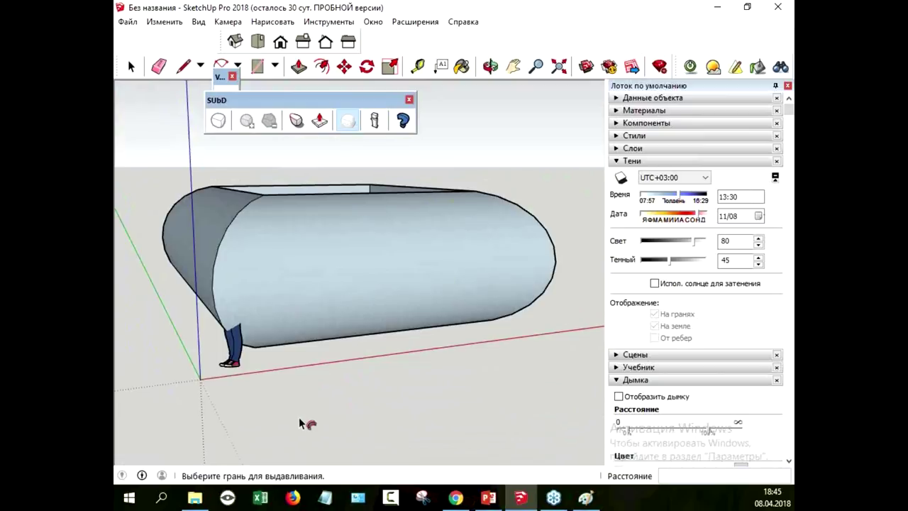
click(585, 497)
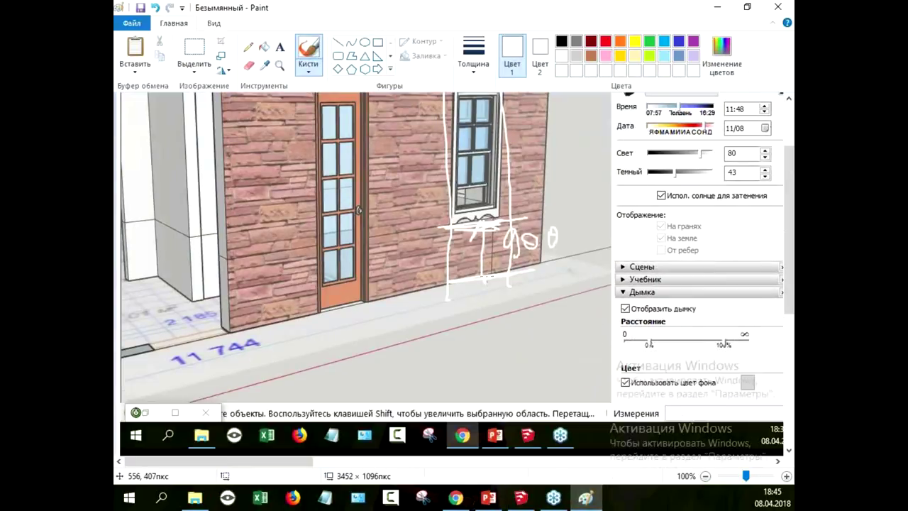
Clear the canvas by deleting the pasted building image
scroll(481, 271, down, 4)
key(ctrl+a)
key(Delete)
scroll(481, 271, up, 5)
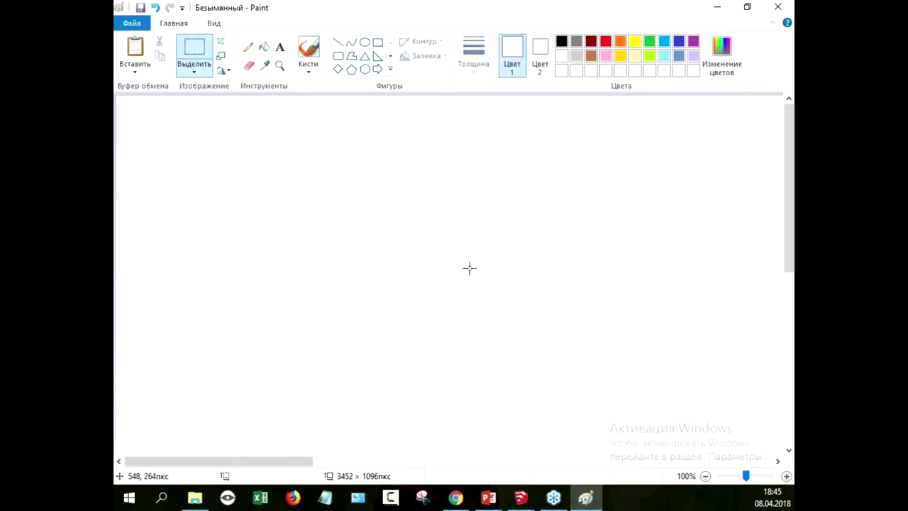
Draw a large text box and set the font size to 72
click(280, 48)
drag(162, 134, 473, 254)
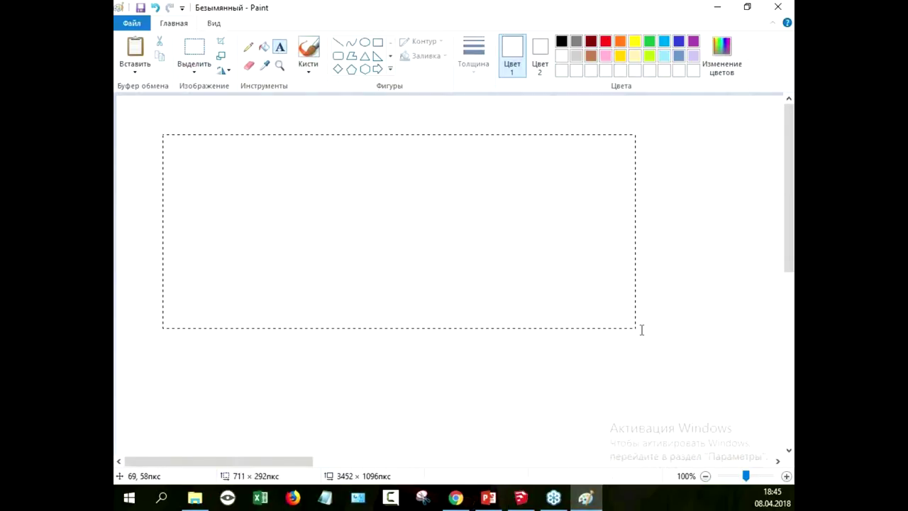
drag(641, 330, 647, 331)
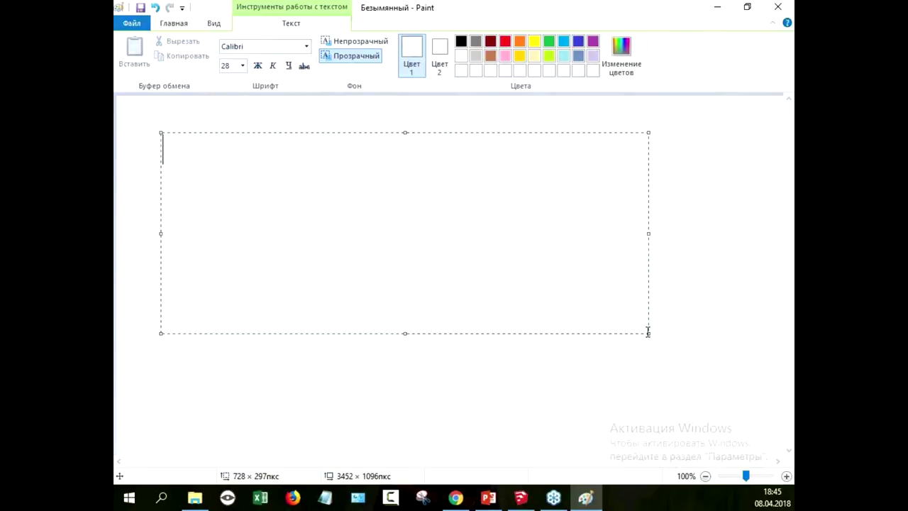
click(243, 66)
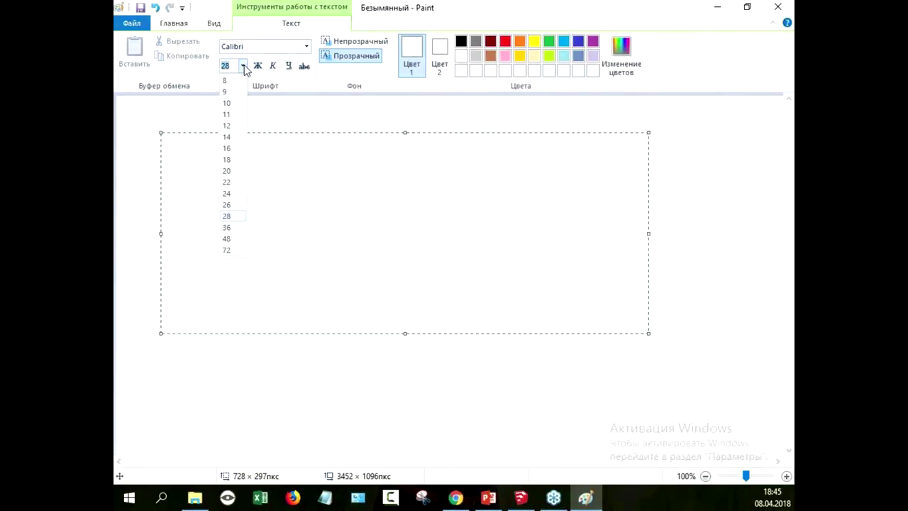
click(226, 251)
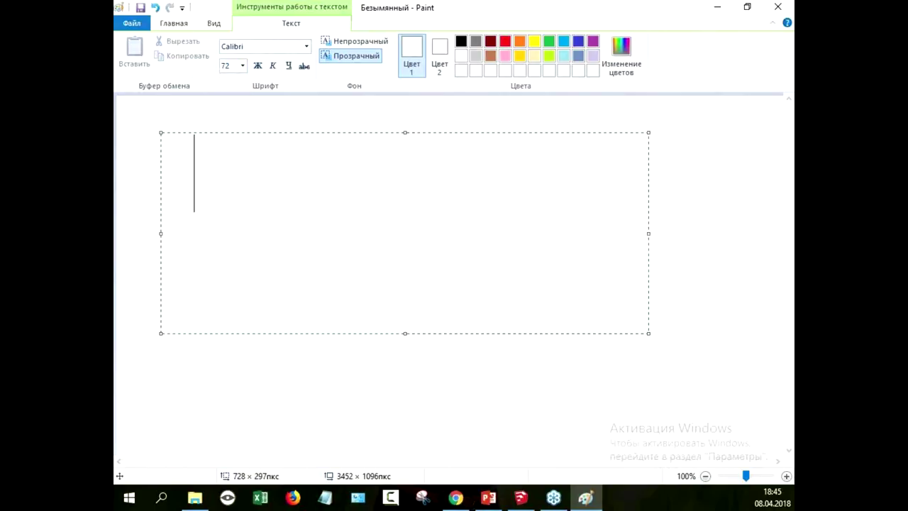
Type 'Twilight' in black, then start a new line
key(ctrl+a)
click(461, 41)
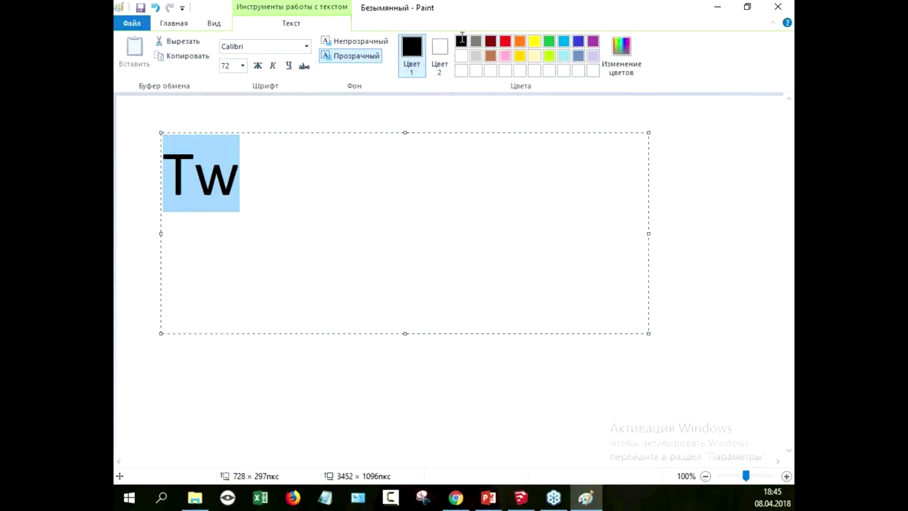
click(253, 190)
text(il;i)
key(BackSpace)
key(BackSpace)
text(i)
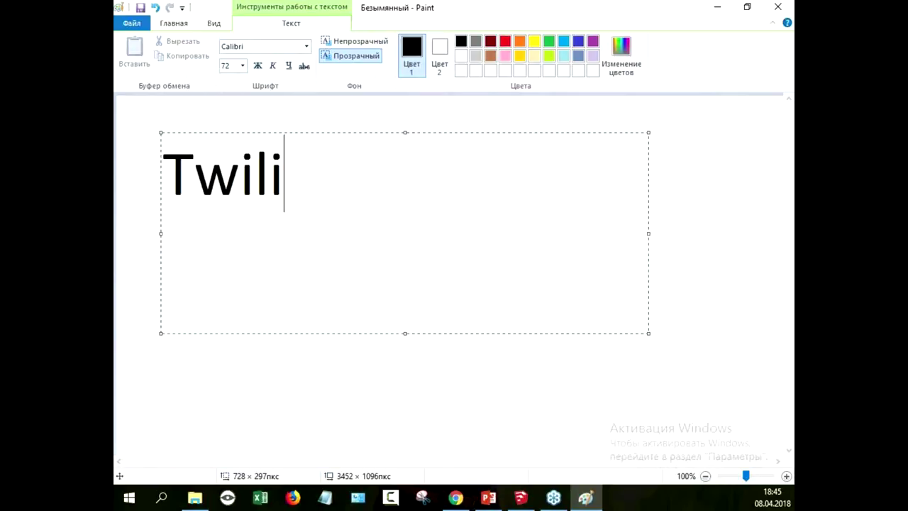
text(ght)
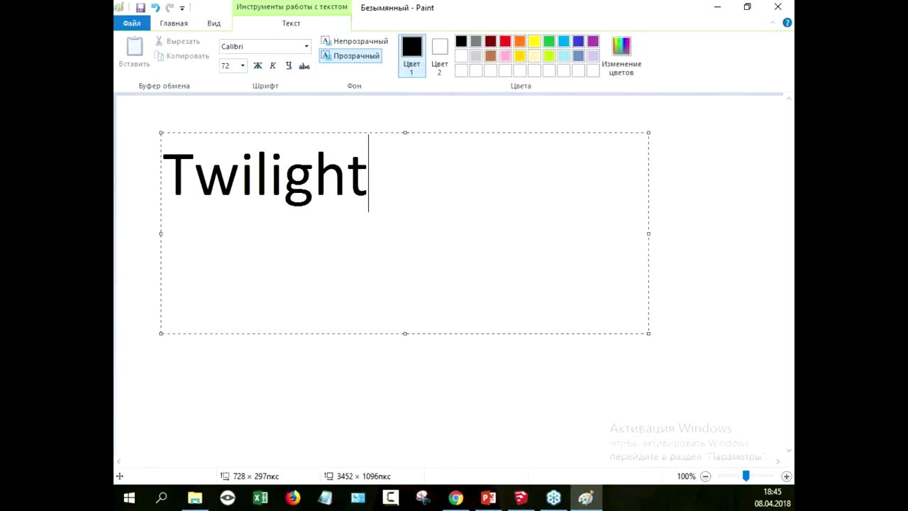
key(Return)
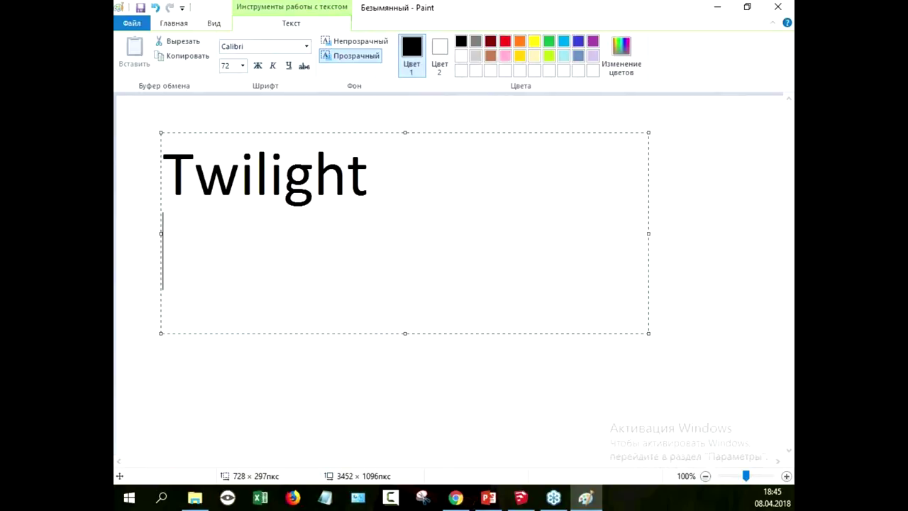
Add 'V-Ray' in blue below, commit the text, and switch to the browser
click(578, 43)
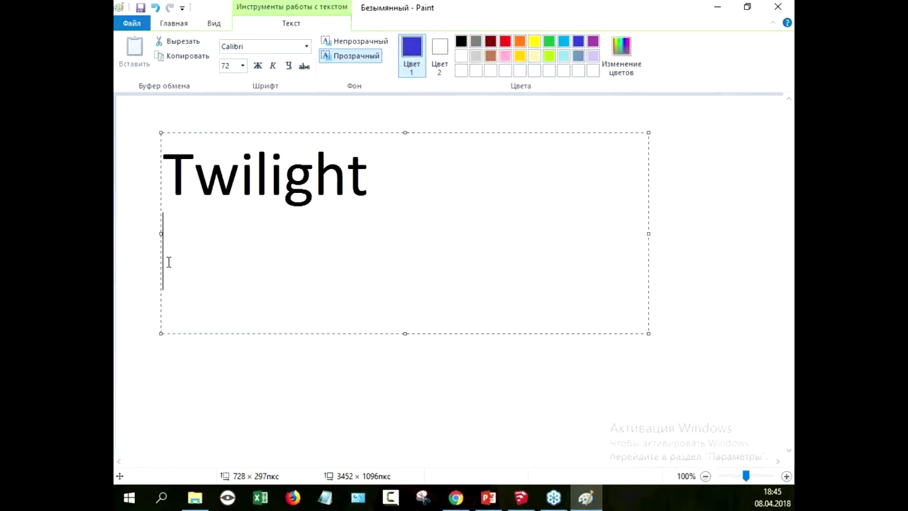
text(V-Ray)
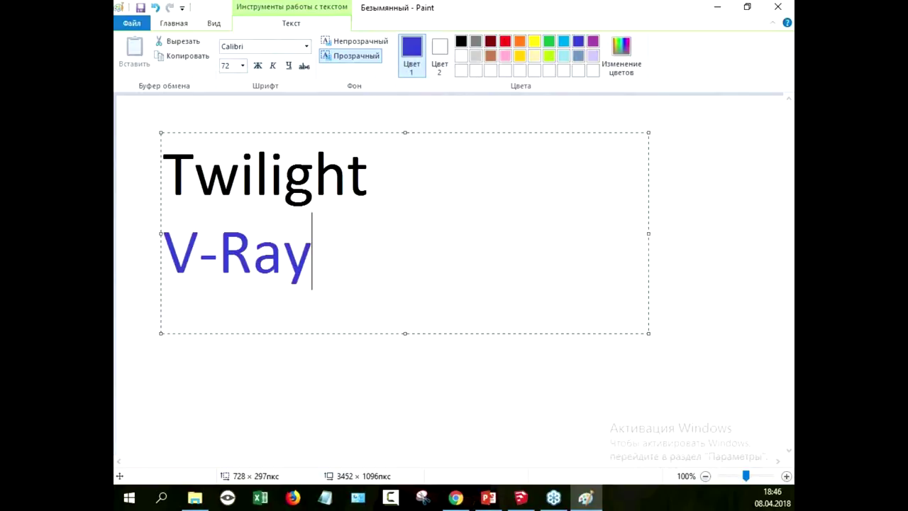
click(277, 397)
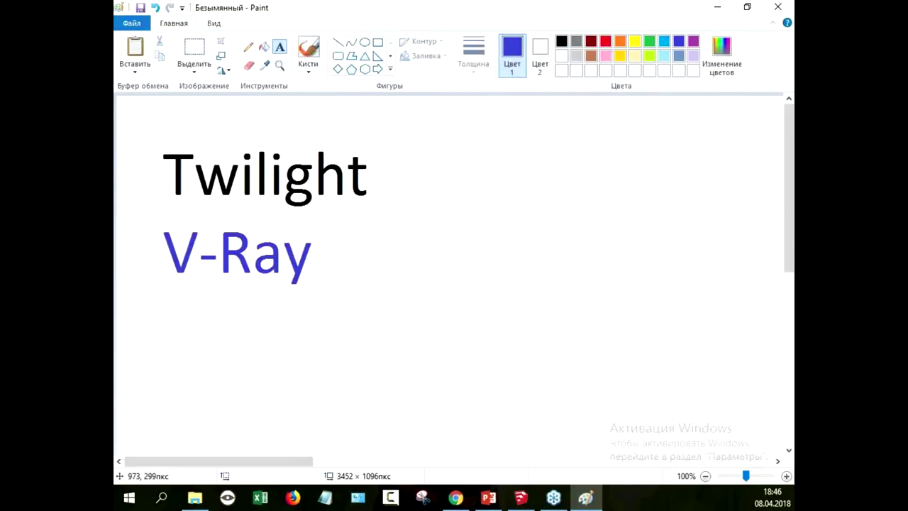
click(455, 498)
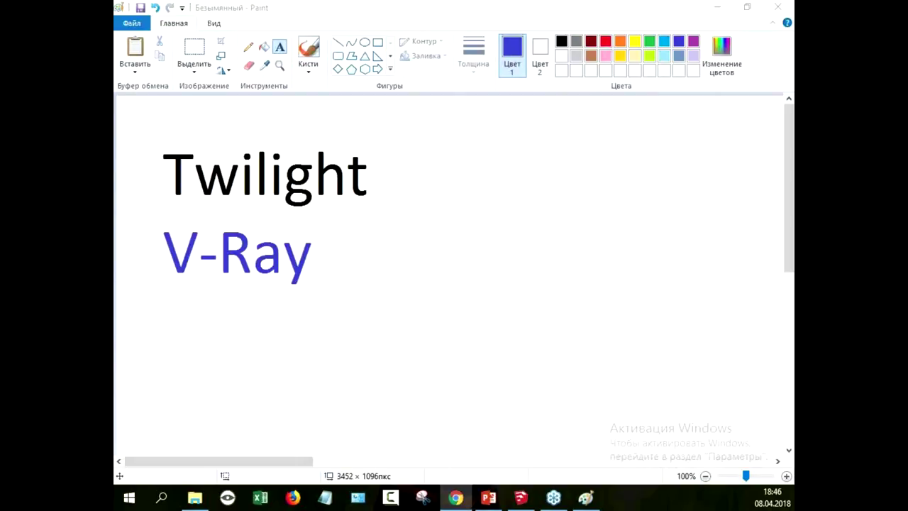
click(455, 497)
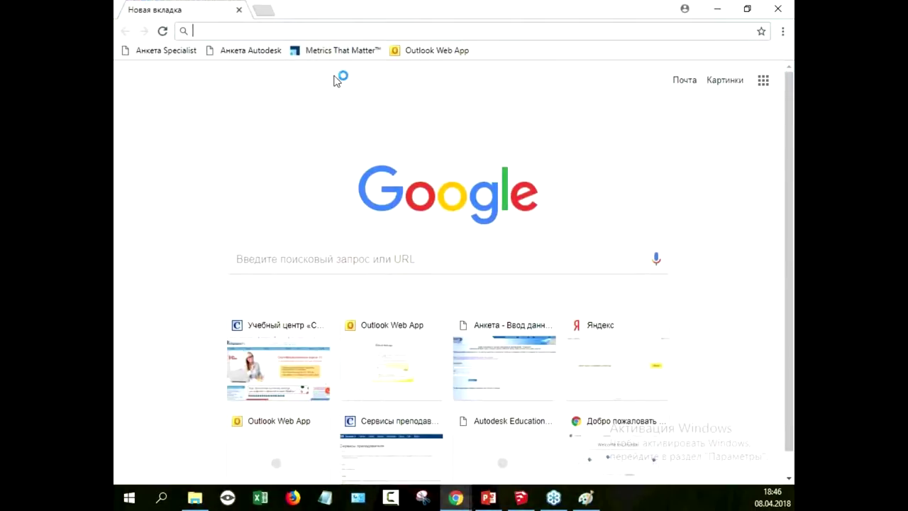
Go to youtube.com and search for 'sketchup modeling'
text(you)
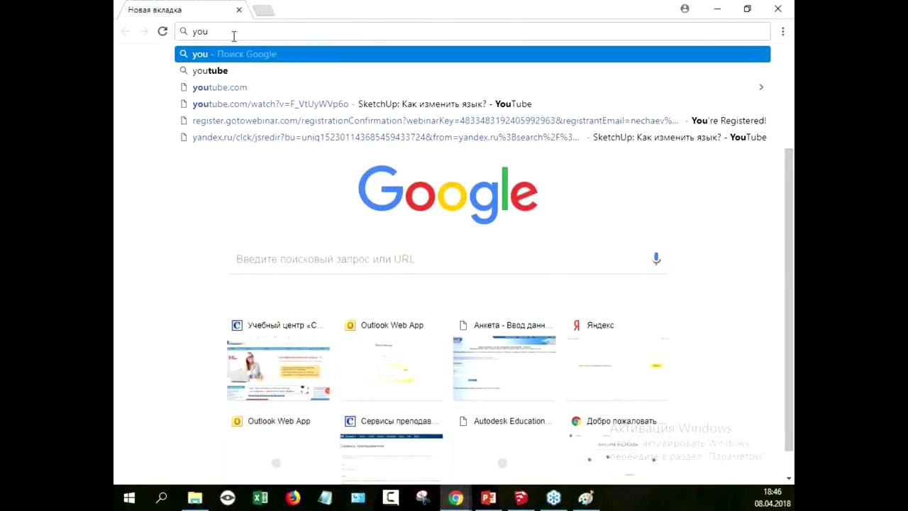
key(Down)
key(Down)
key(Return)
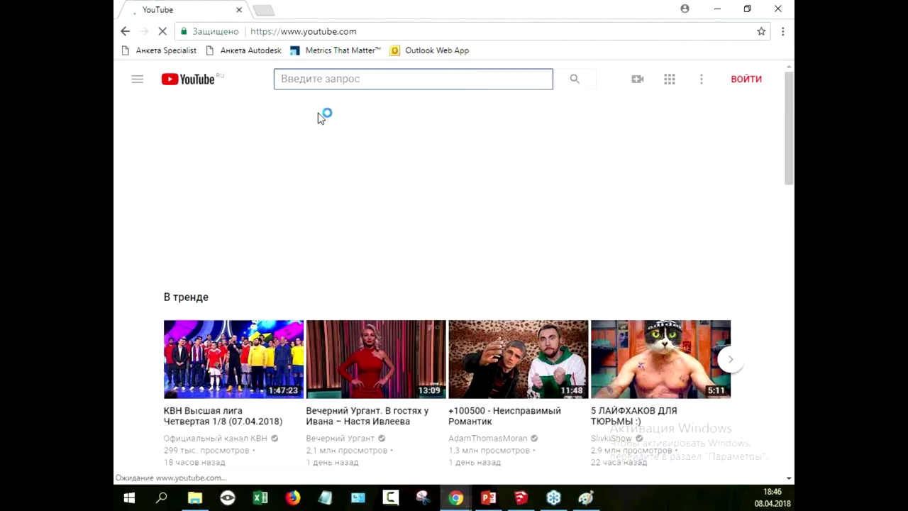
text(sket)
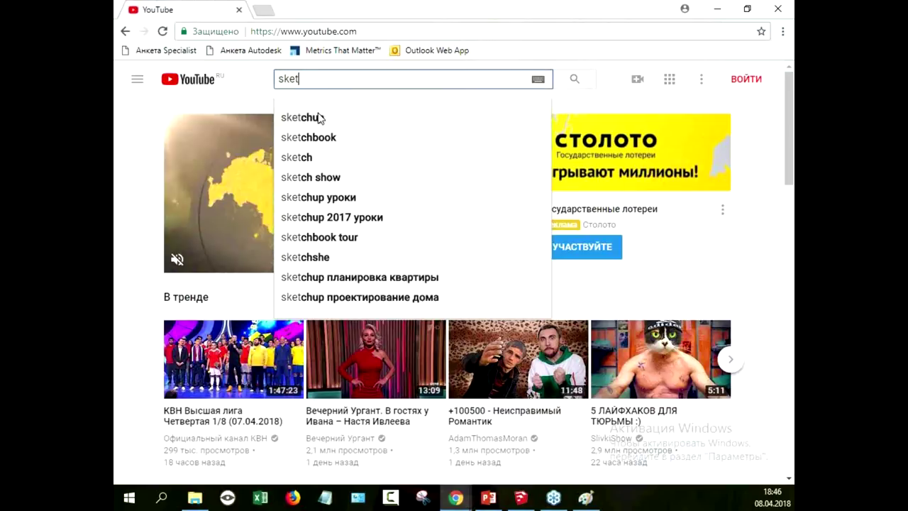
text(chu)
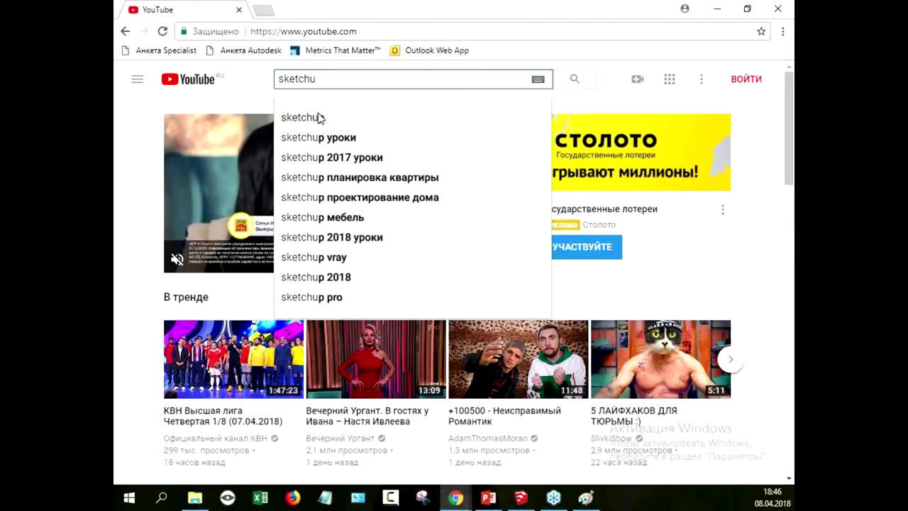
text(p mo)
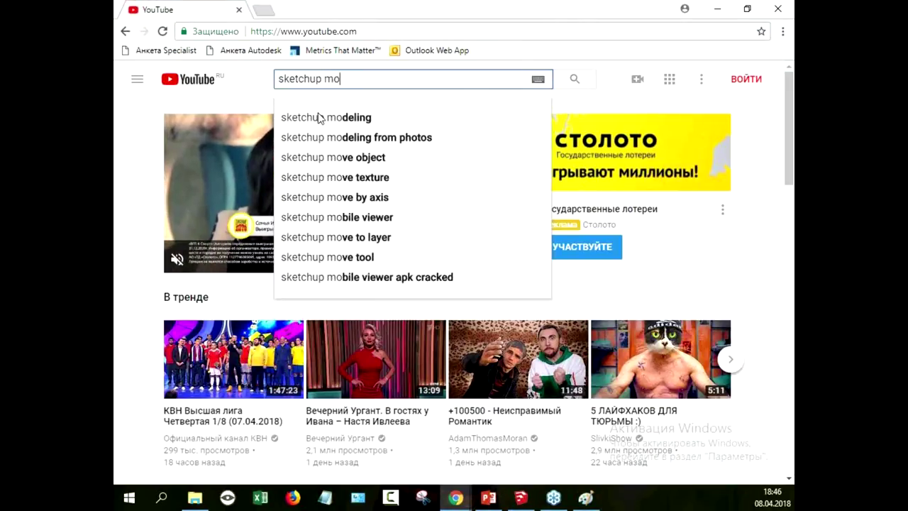
text(de)
click(318, 117)
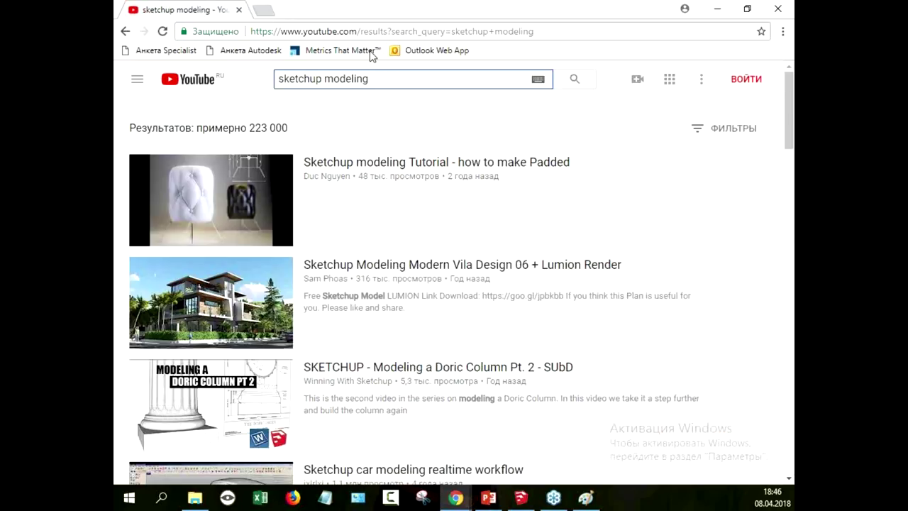
Scroll the results and open the 'Easy Shark Modeling Google Sketchup' video
scroll(492, 257, down, 5)
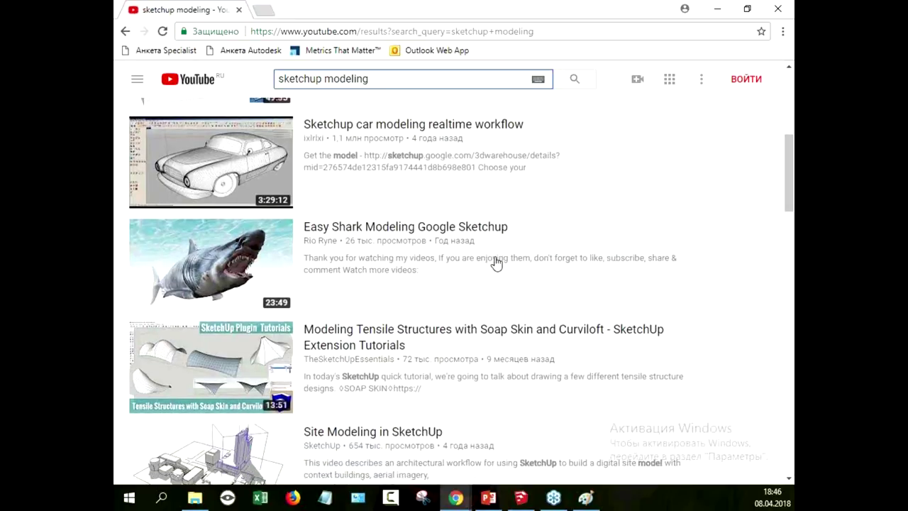
scroll(502, 260, up, 3)
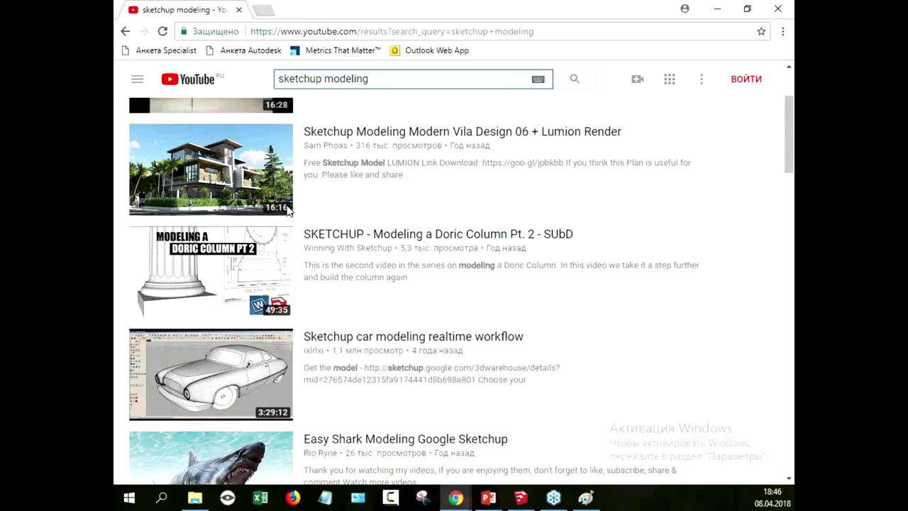
scroll(447, 253, down, 2)
scroll(389, 254, down, 3)
scroll(312, 248, up, 3)
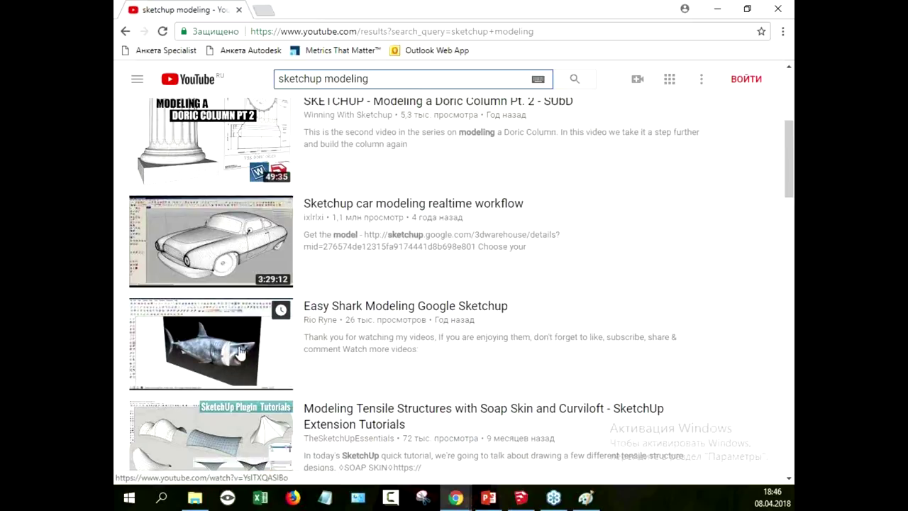
scroll(242, 355, down, 2)
click(225, 227)
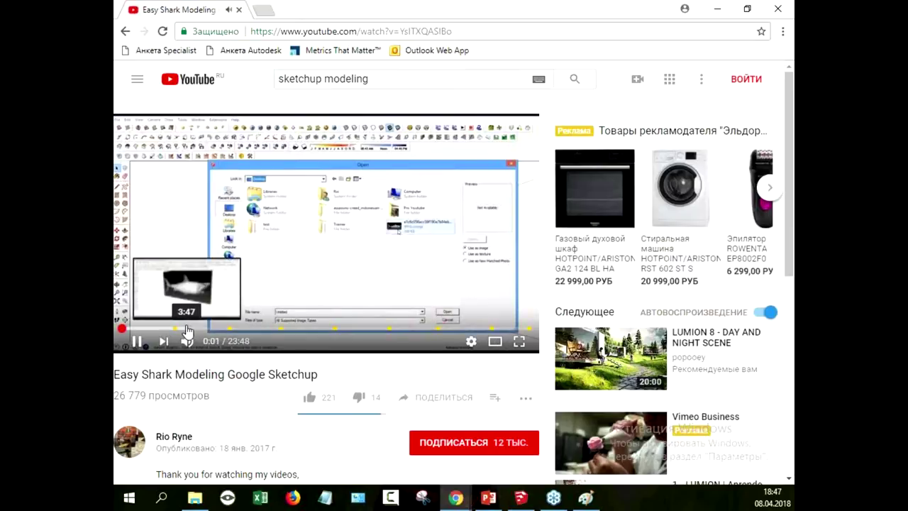
Skip through the shark video to about 20:25, pause it, and minimize the browser
drag(157, 334, 345, 330)
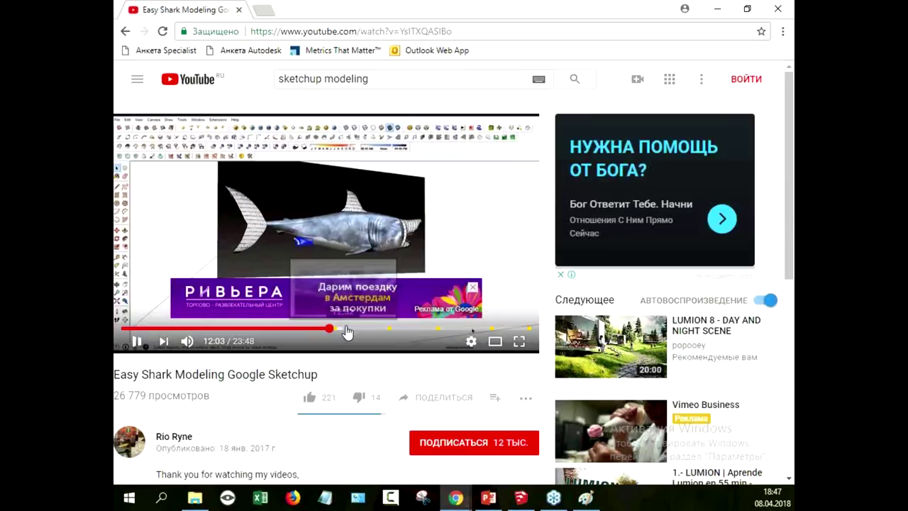
click(362, 329)
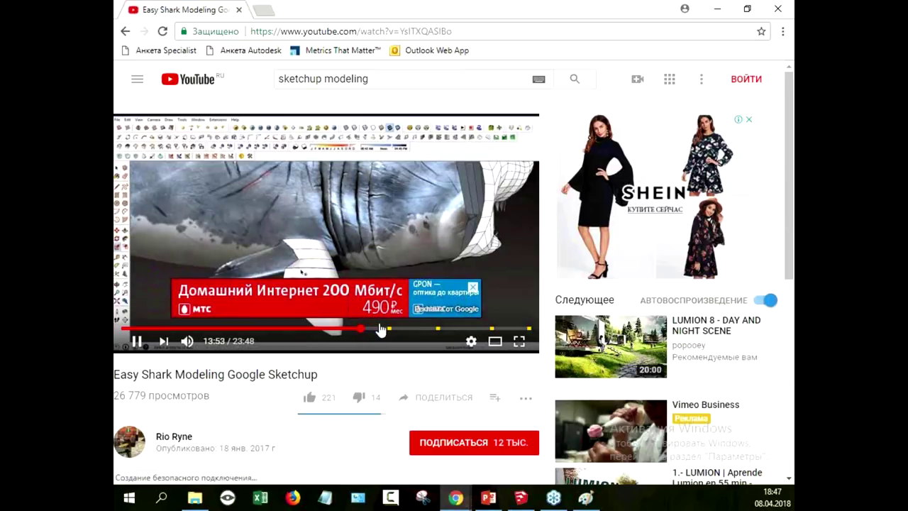
drag(382, 330, 400, 330)
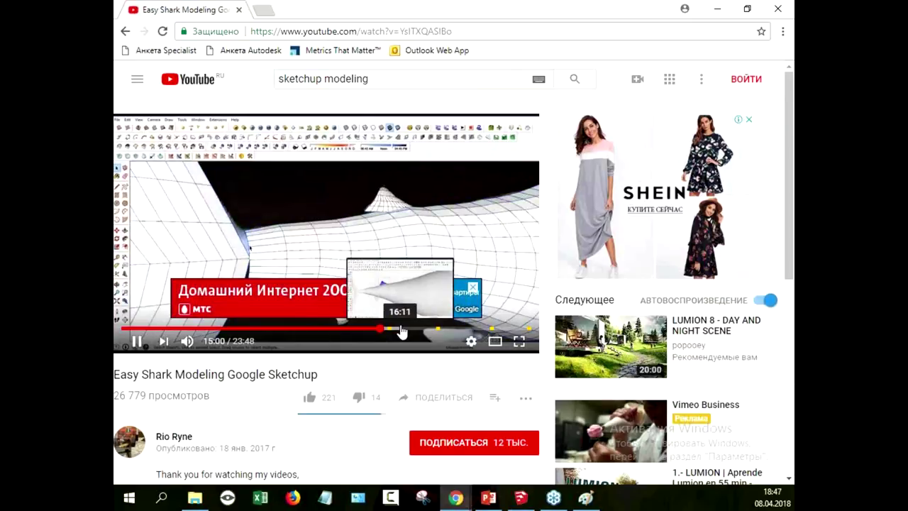
click(419, 330)
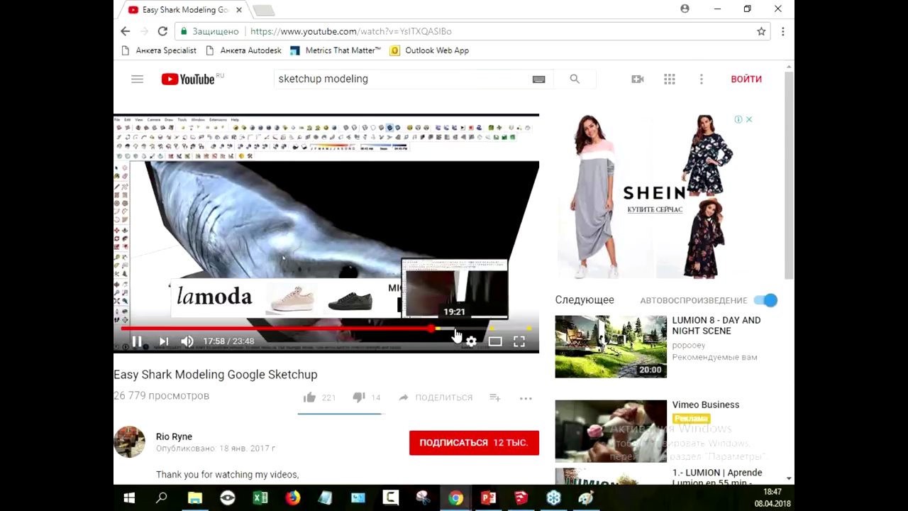
click(456, 330)
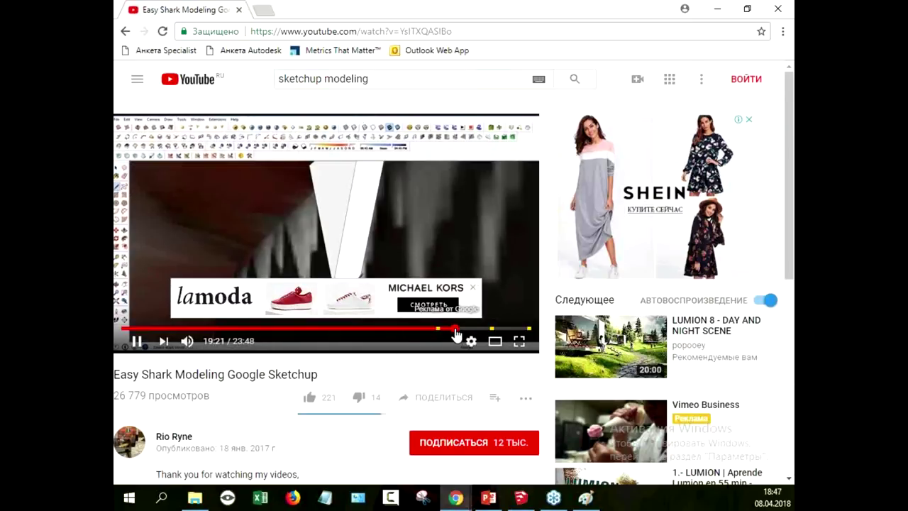
click(472, 330)
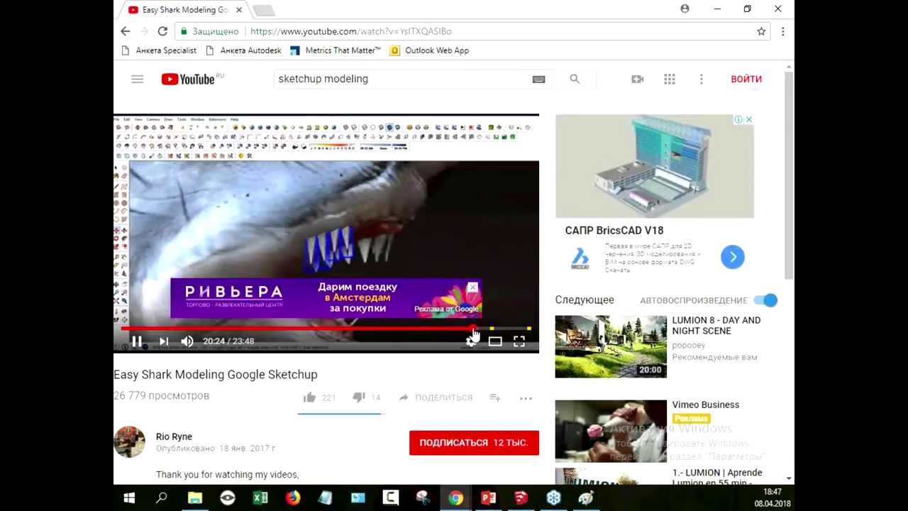
click(506, 190)
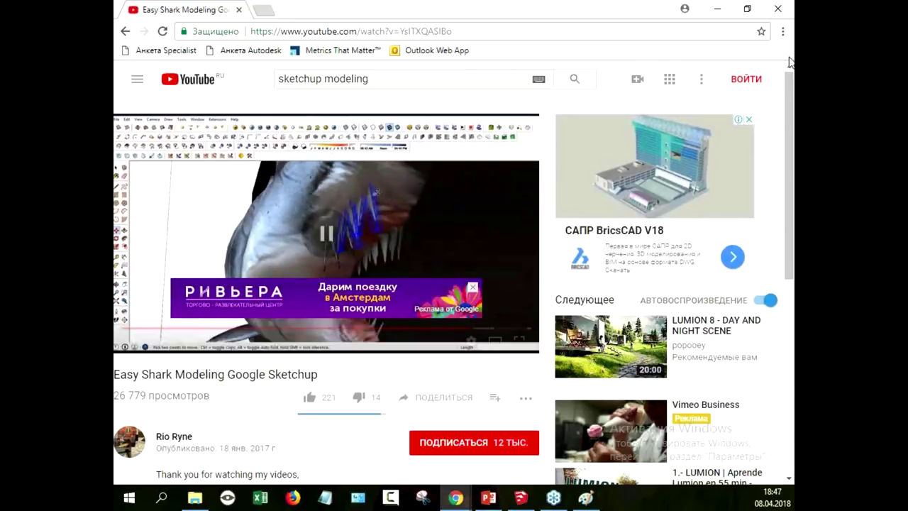
click(731, 8)
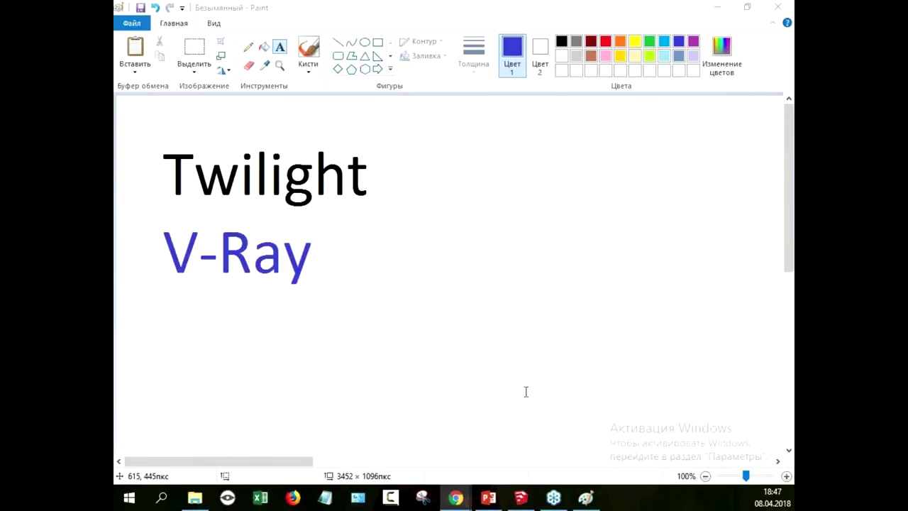
Switch back to the SketchUp window from the taskbar
click(521, 498)
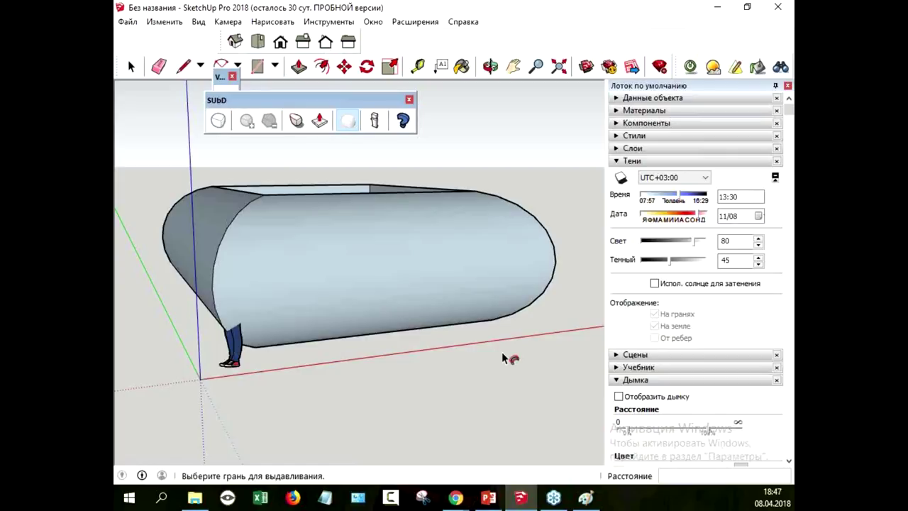
Select the whole sofa shell and make it a group via Создать группу
click(131, 66)
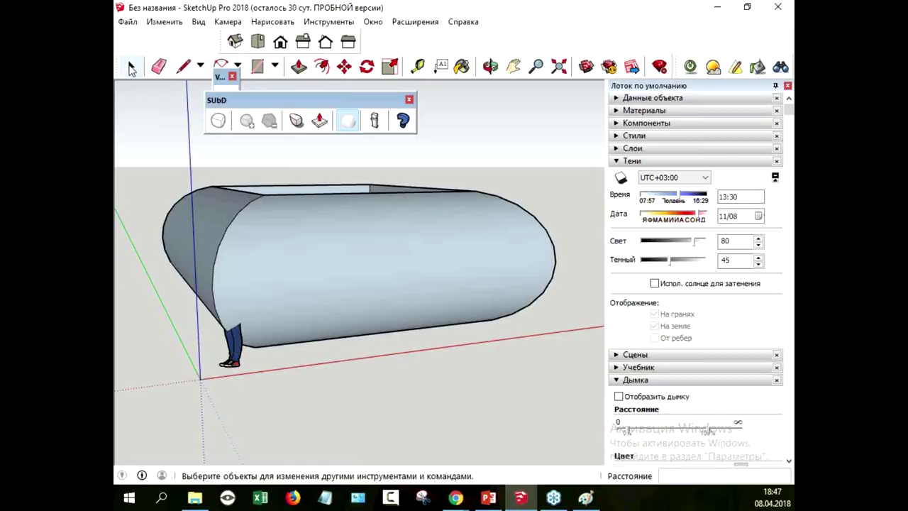
triple_click(315, 248)
right_click(315, 250)
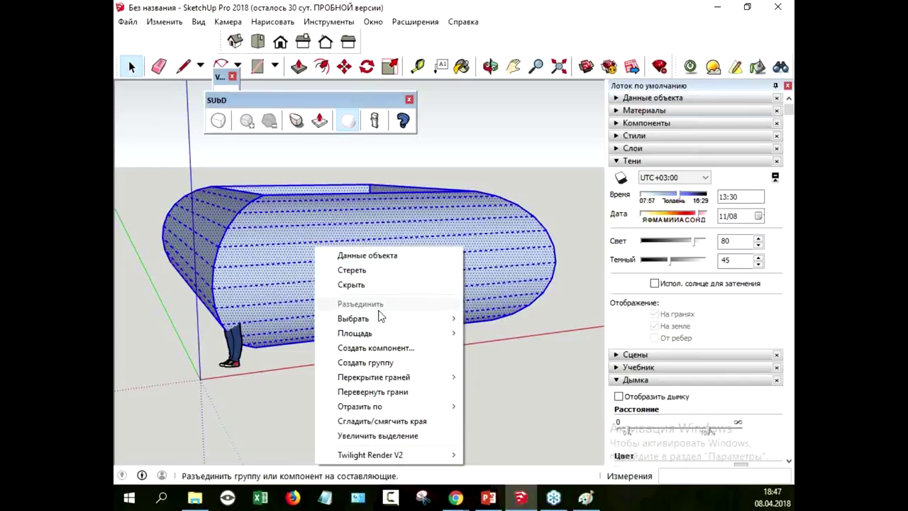
click(372, 363)
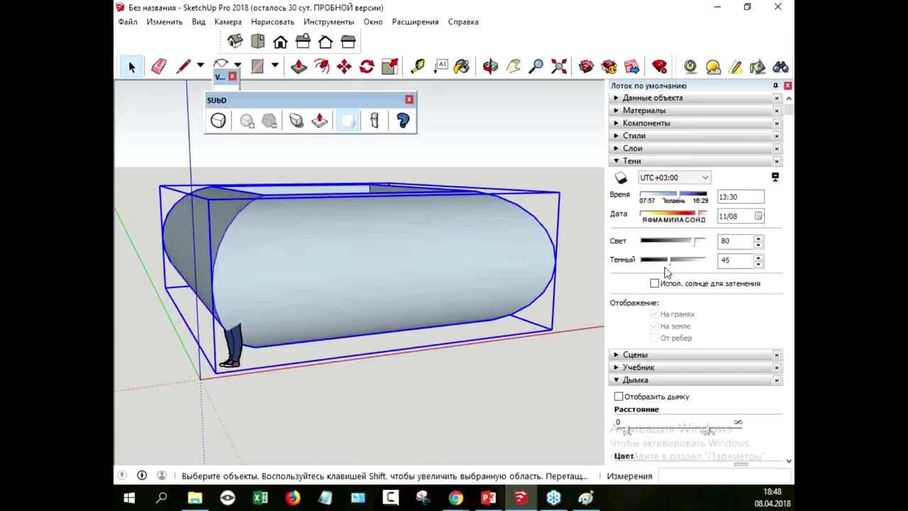
Orbit to view the grouped shell from above, then switch to PowerPoint
middle_drag(557, 192, 532, 253)
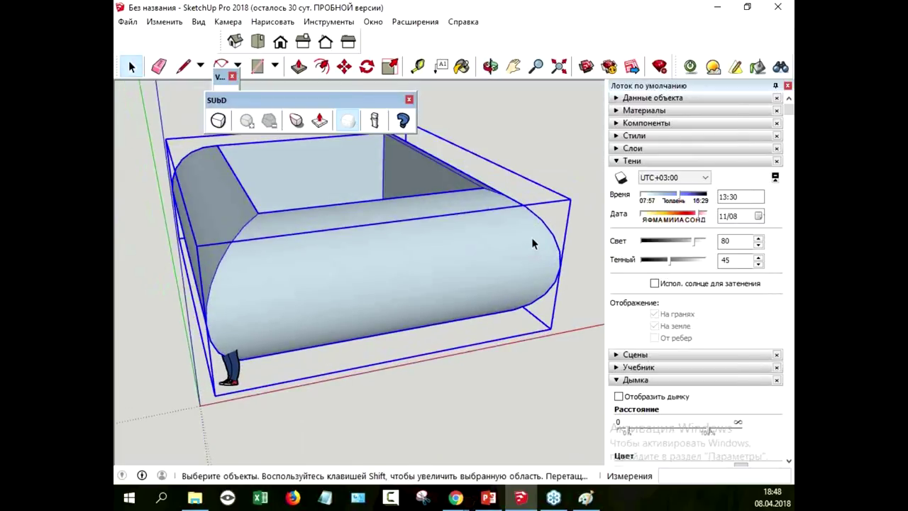
key(alt+Tab)
click(407, 288)
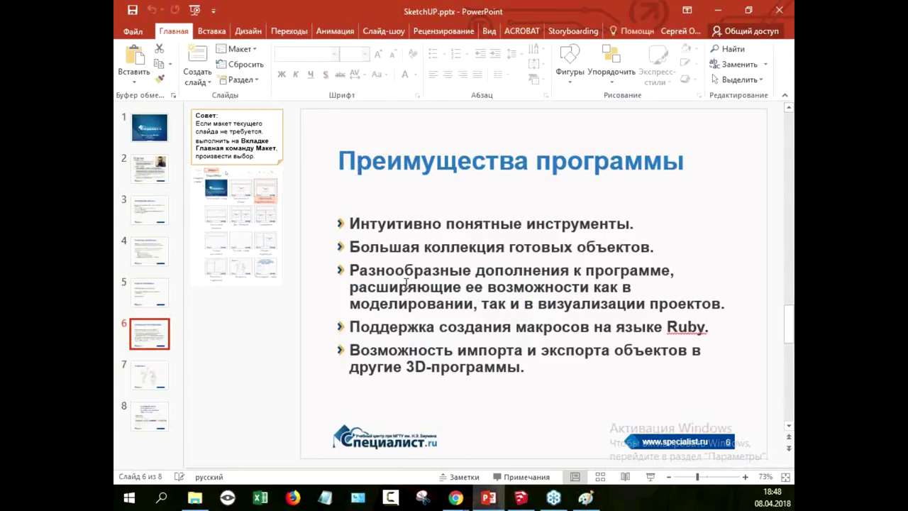
Jump to the last slide, then scroll back toward slide 1 of SketchUP.pptx
key(End)
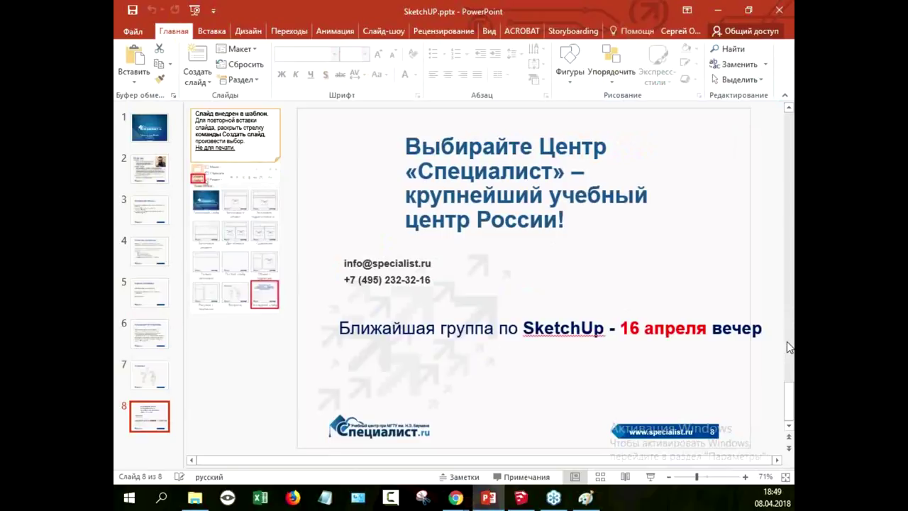
click(791, 128)
click(791, 128)
drag(789, 325, 789, 132)
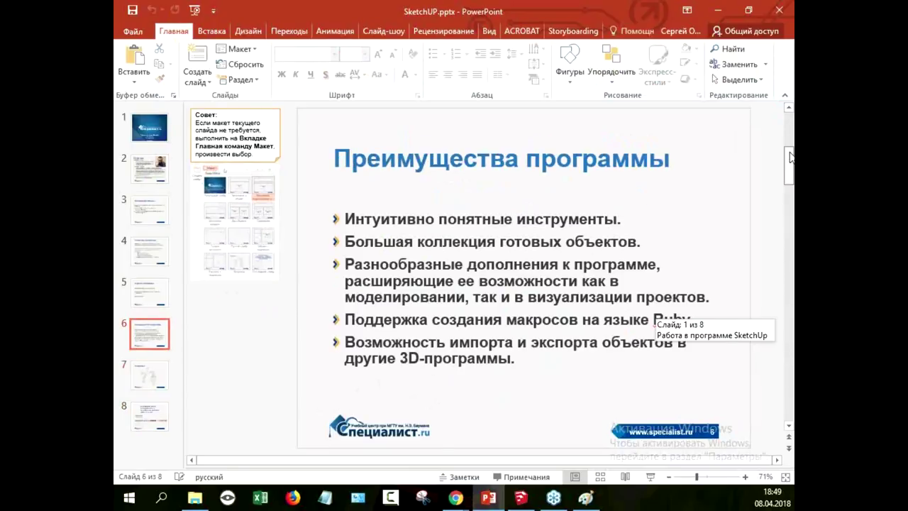